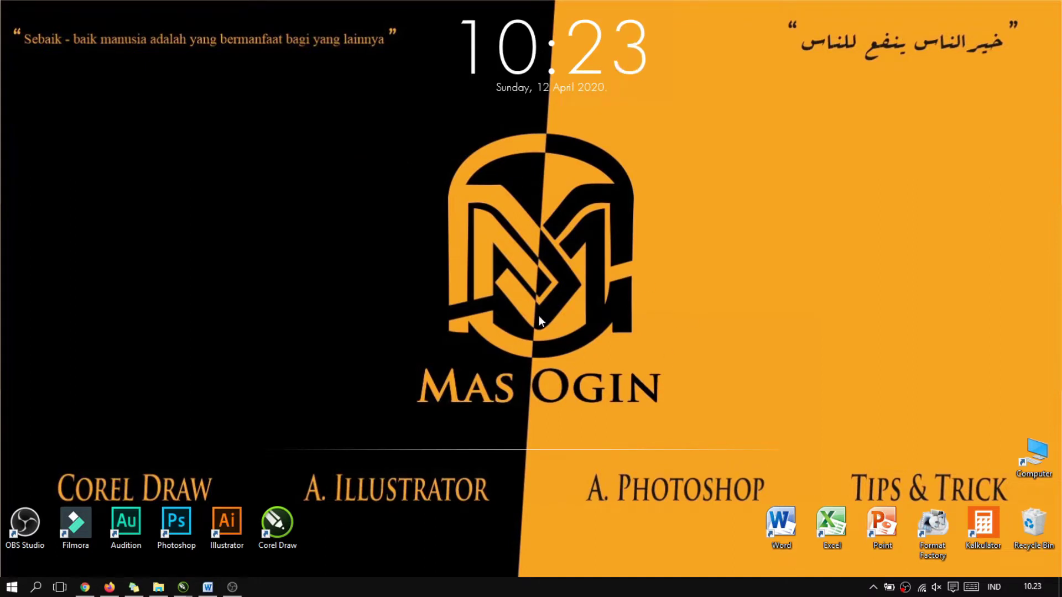
Switch to CorelDRAW with the Vector Minimalist.cdr document.
mouse_move(185, 589)
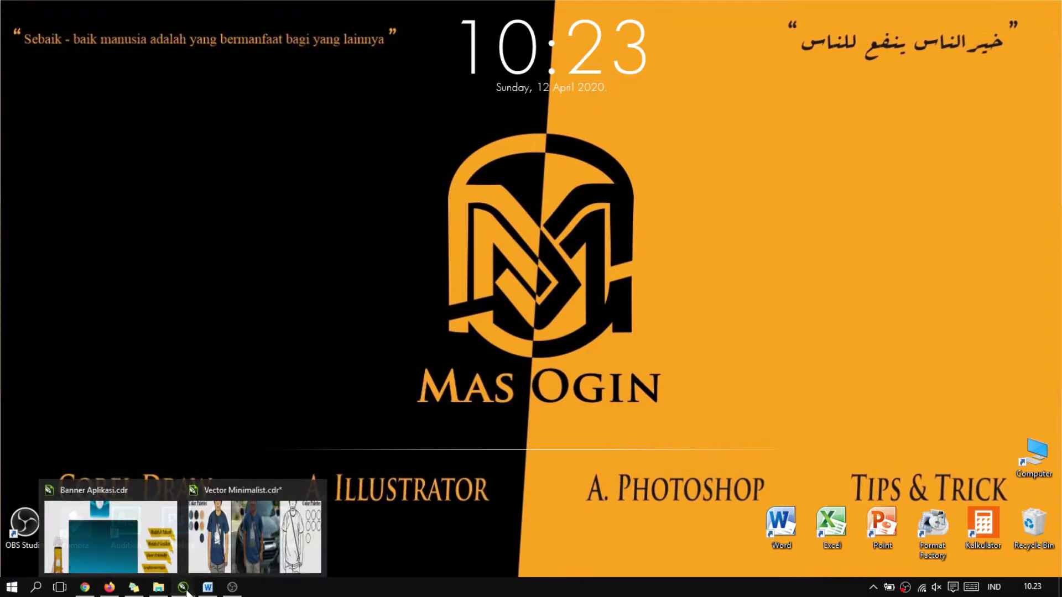
left_click(239, 533)
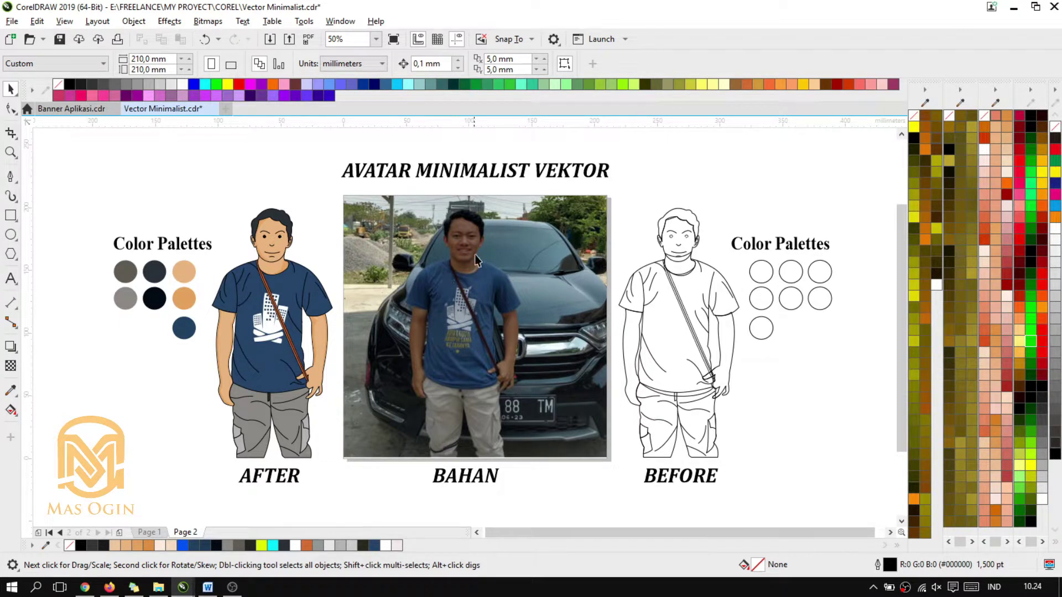
left_click(473, 307)
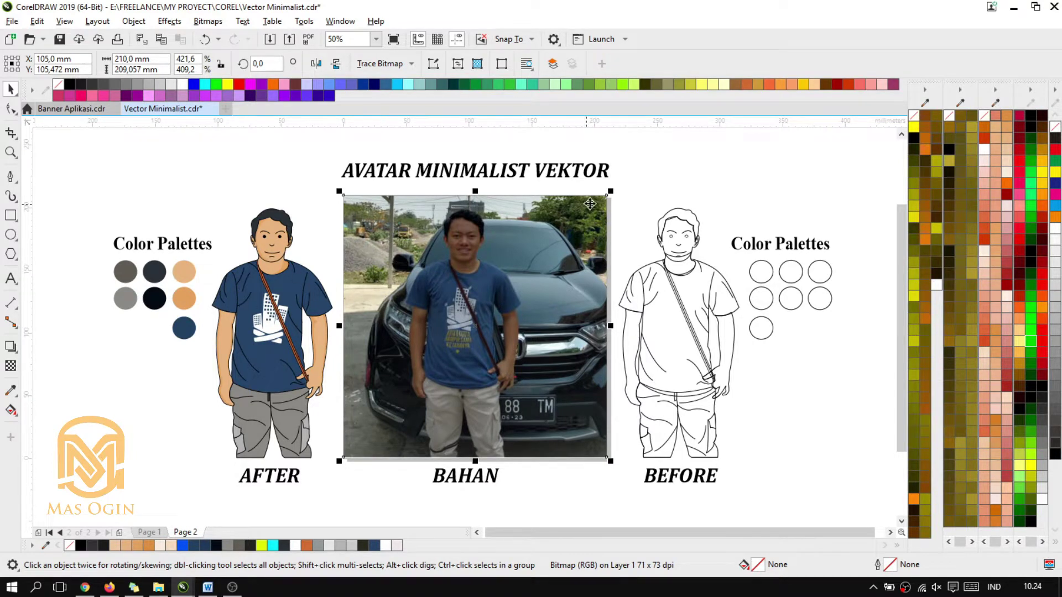
left_click(660, 182)
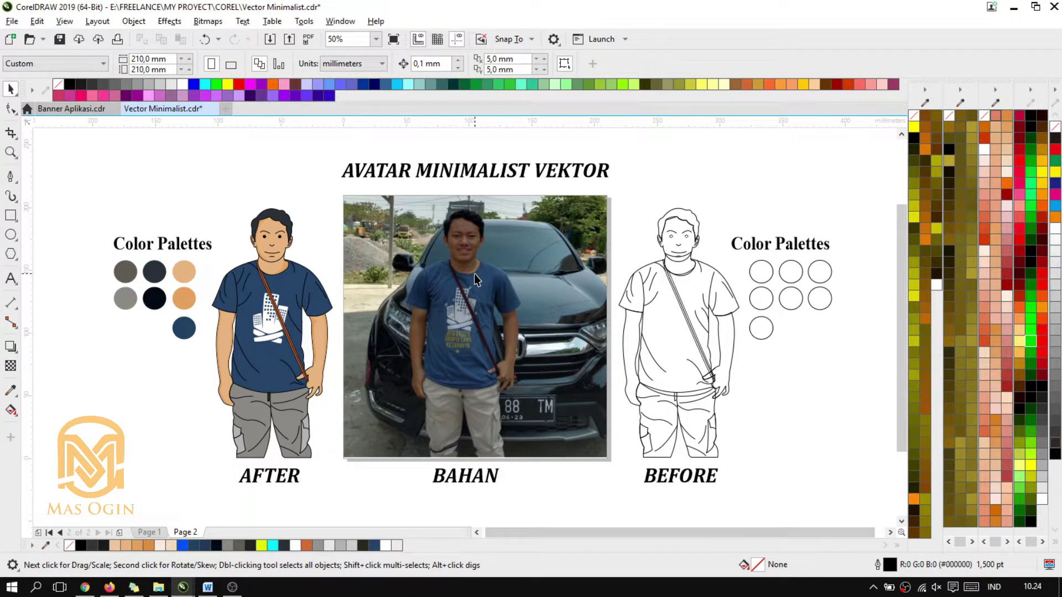
left_click(437, 325)
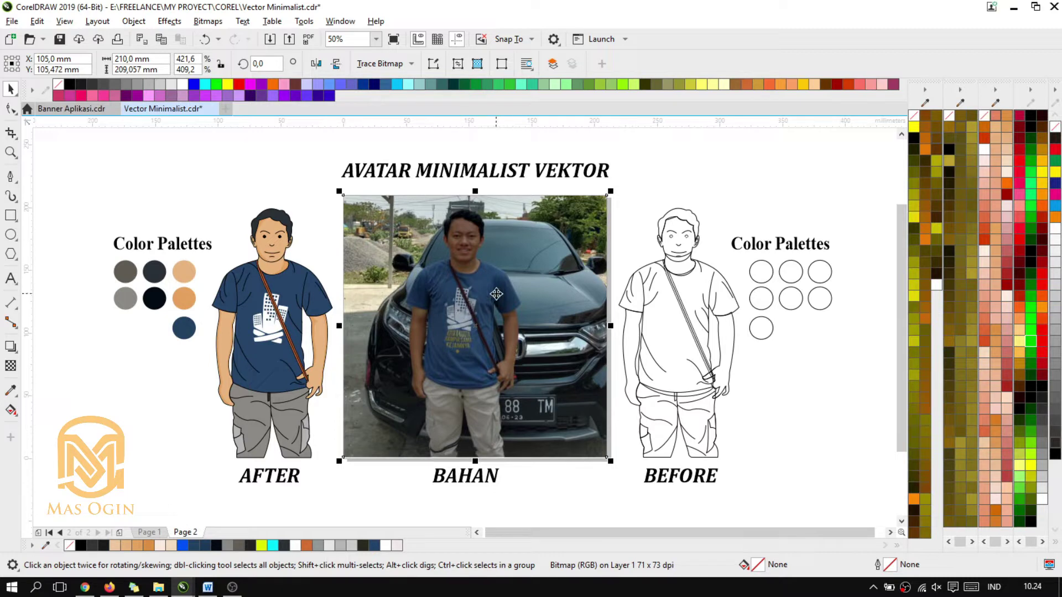
left_click(633, 195)
left_click(440, 254)
left_click(650, 193)
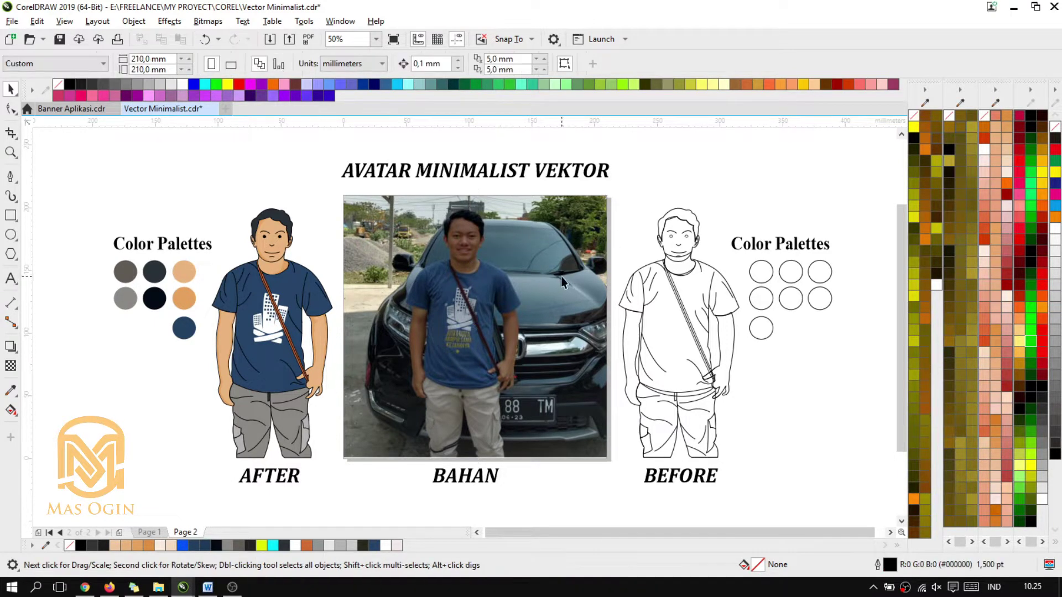
scroll(545, 268, "up", 1)
scroll(557, 250, "down", 1)
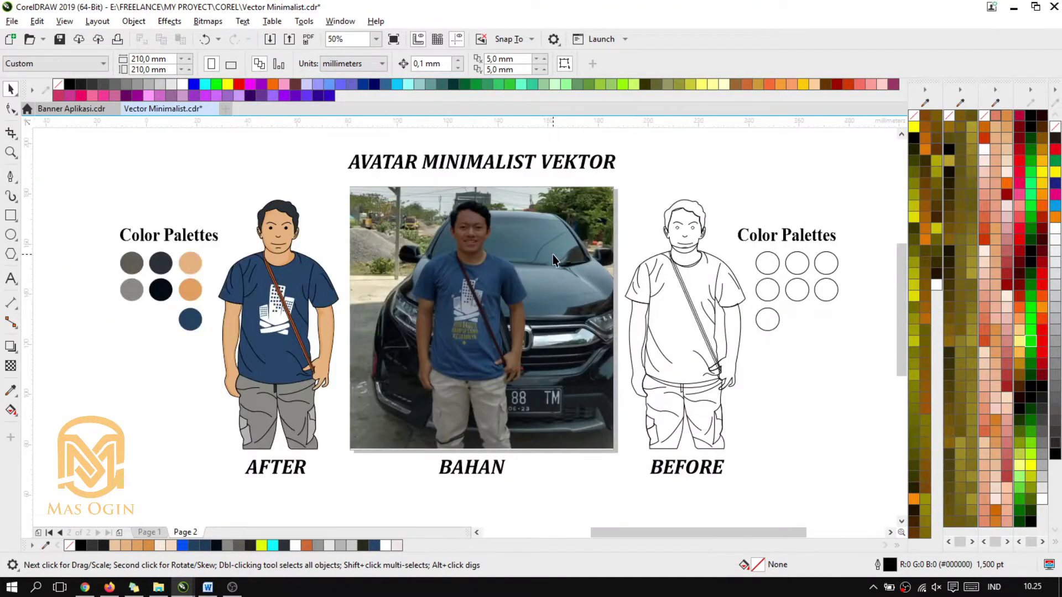
scroll(553, 254, "up", 1)
scroll(523, 254, "down", 1)
Lock the BAHAN reference photo in place and leave it deselected.
left_click(513, 263)
scroll(513, 263, "up", 1)
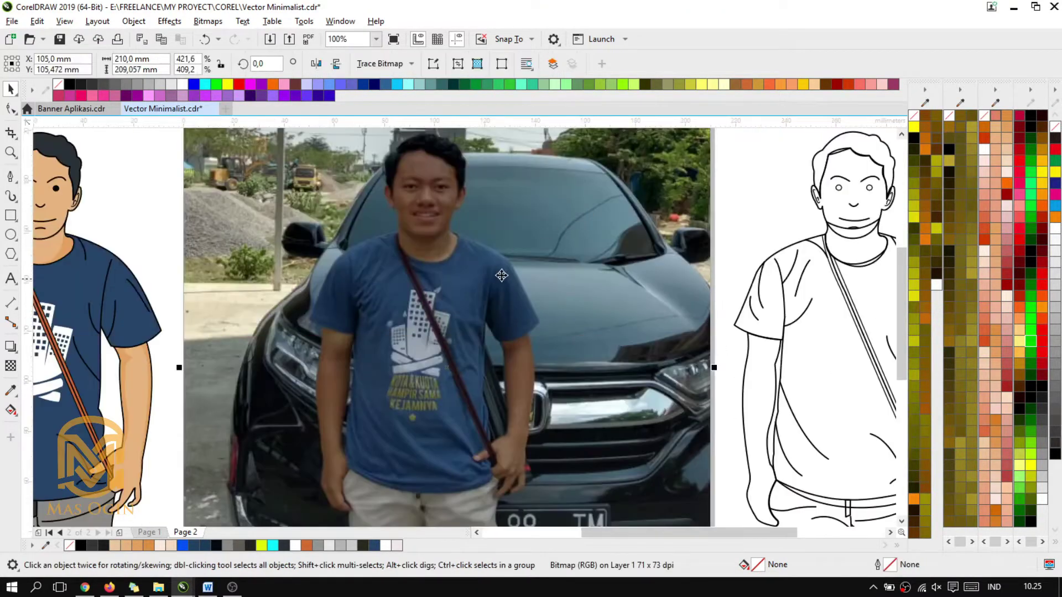
scroll(502, 274, "down", 1)
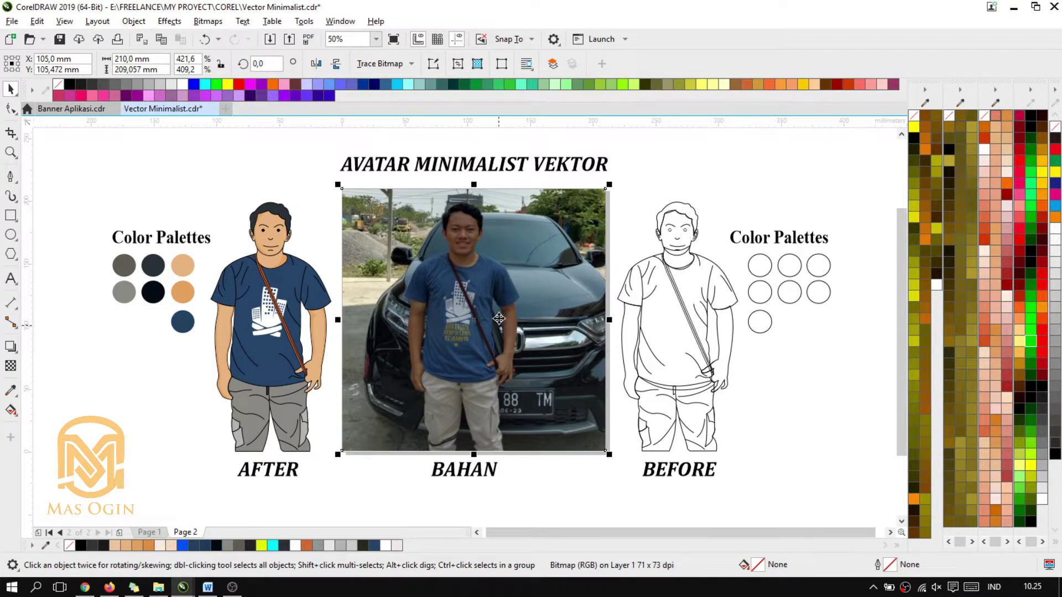
right_click(492, 299)
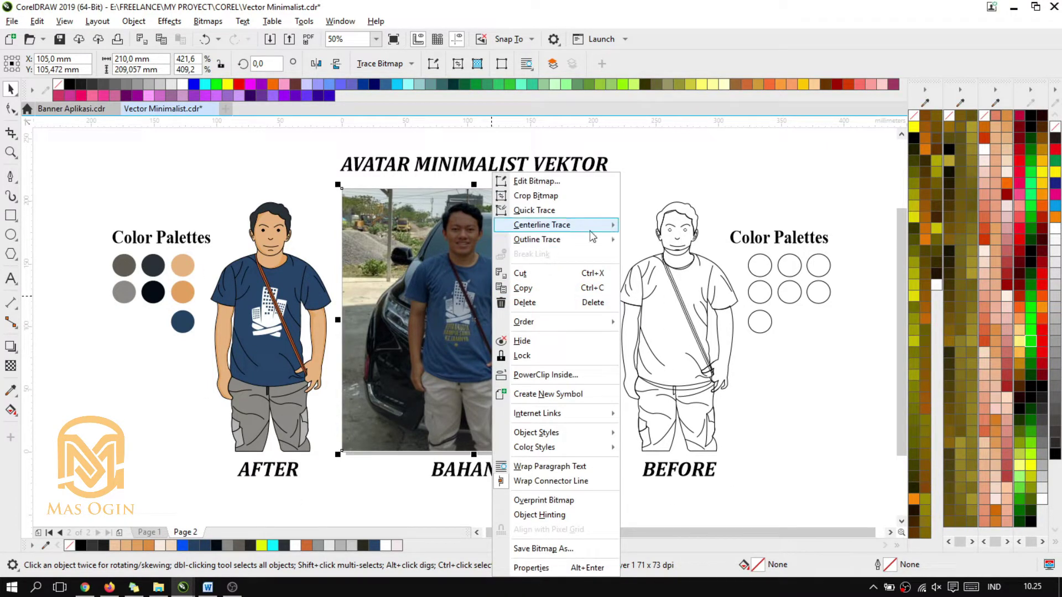
left_click(553, 356)
left_click(676, 178)
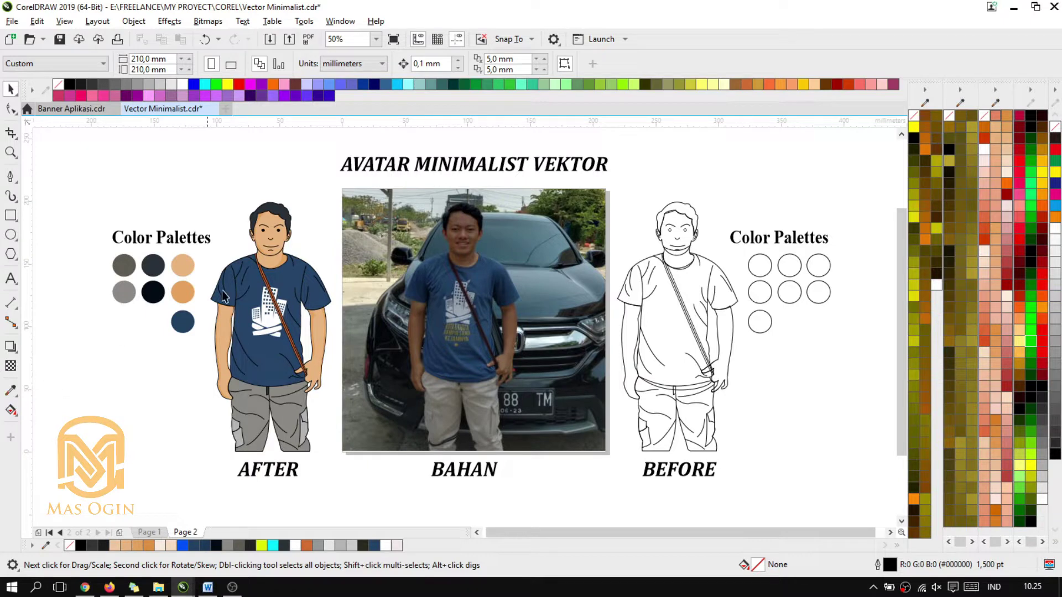
Sample the dark grey AFTER swatch with the Color Eyedropper and fill the first upper-row circle of the BEFORE palette.
left_click(12, 397)
left_click(58, 394)
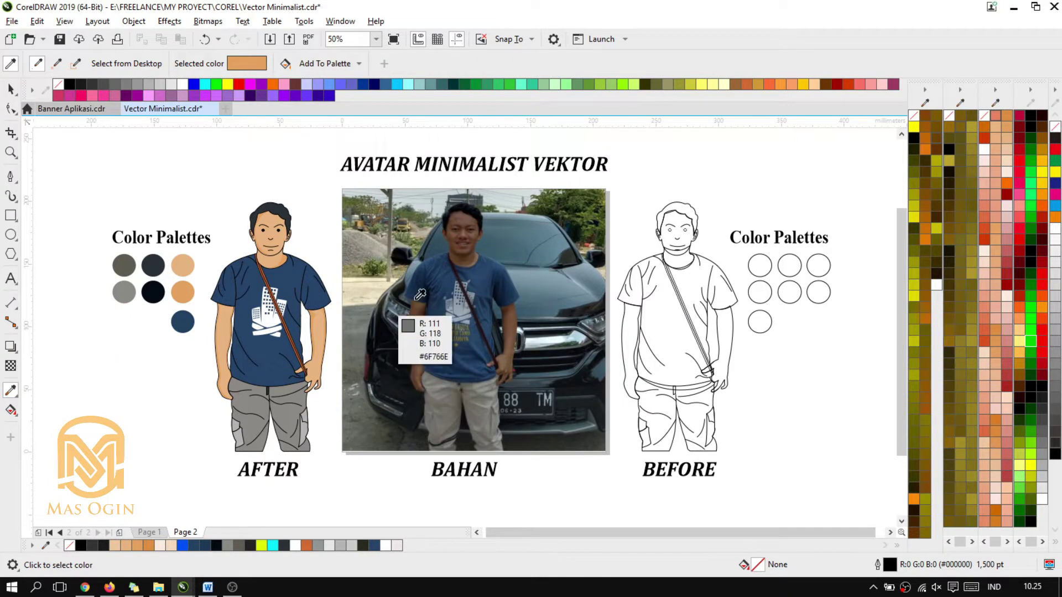
scroll(462, 329, "up", 1)
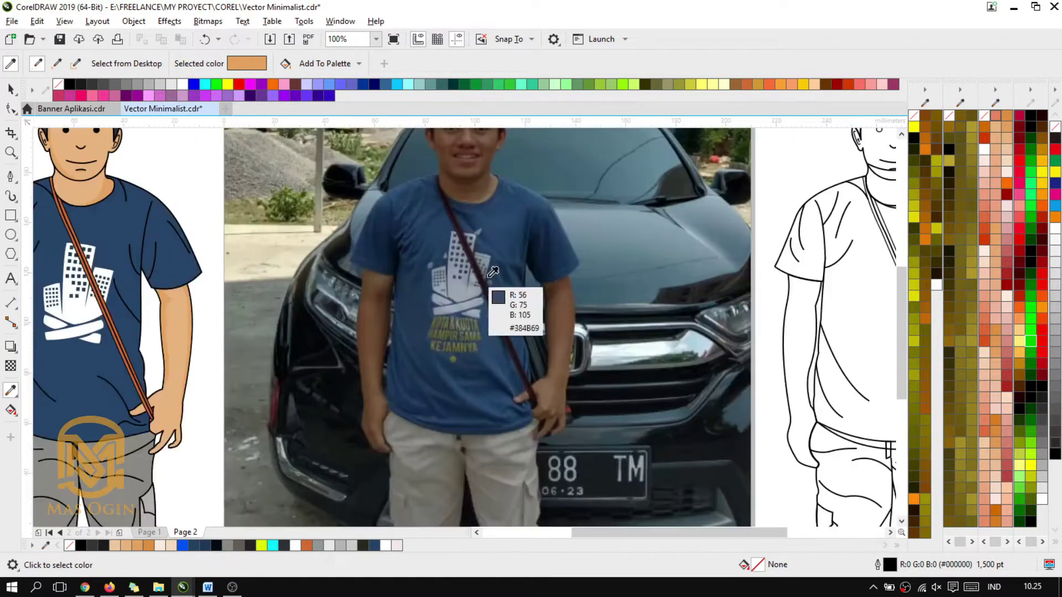
scroll(496, 259, "down", 1)
scroll(506, 167, "up", 1)
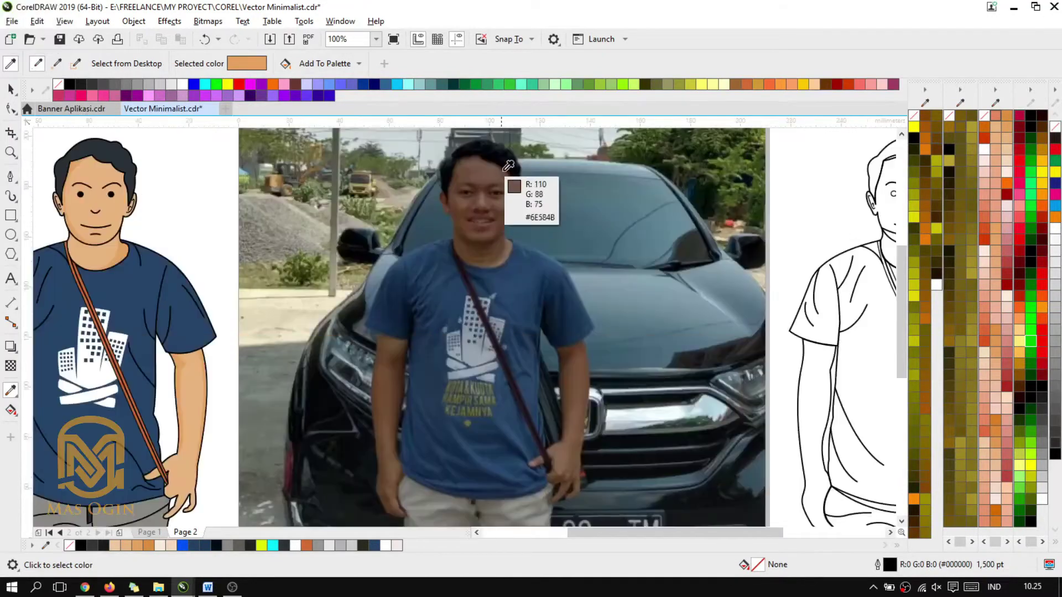
scroll(508, 166, "down", 1)
scroll(520, 191, "up", 1)
scroll(532, 216, "down", 1)
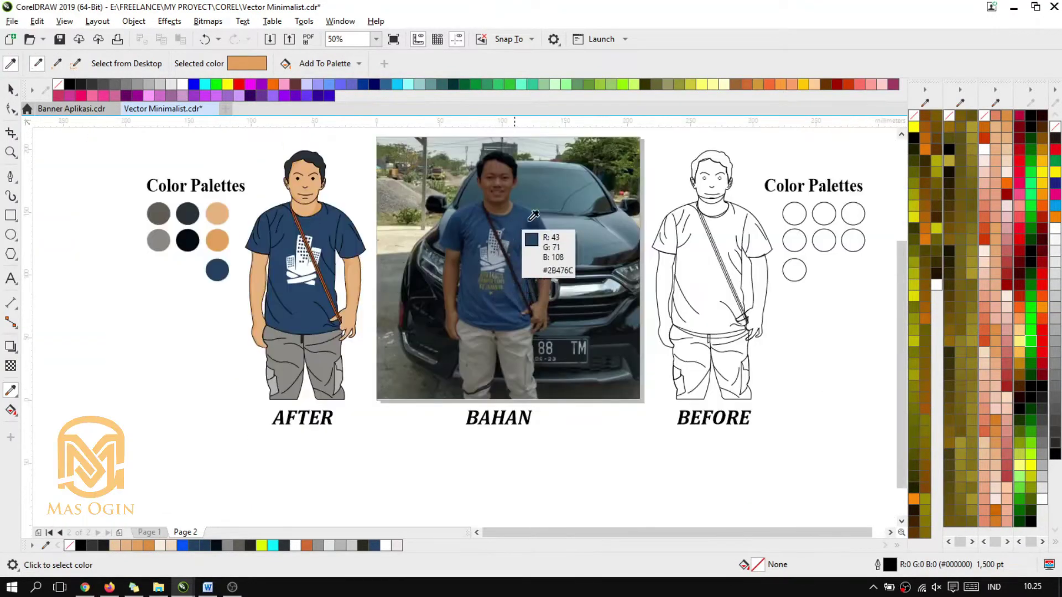
scroll(533, 215, "down", 1)
scroll(562, 181, "up", 1)
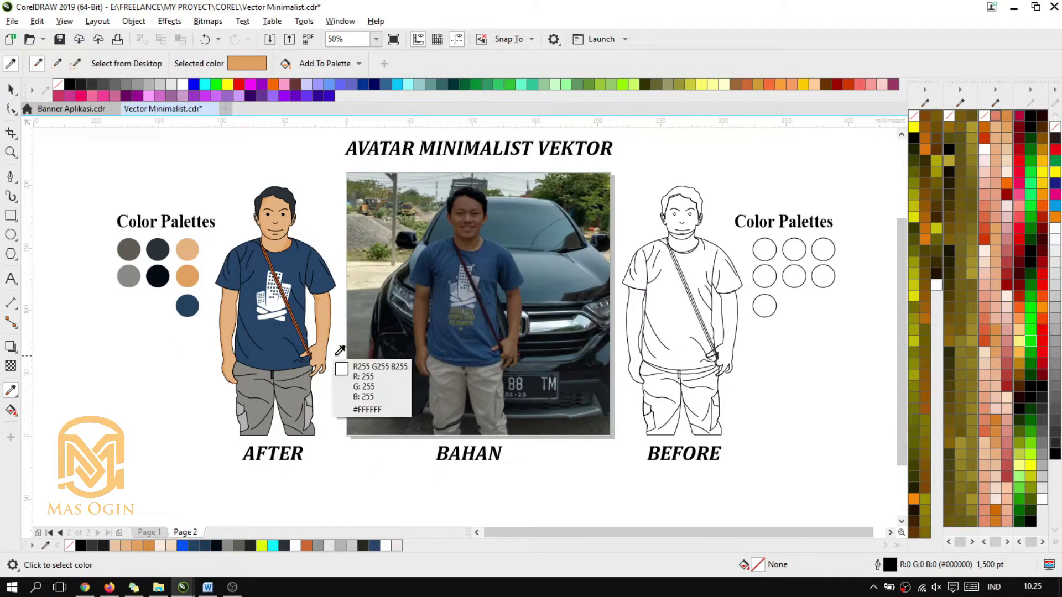
left_click(132, 250)
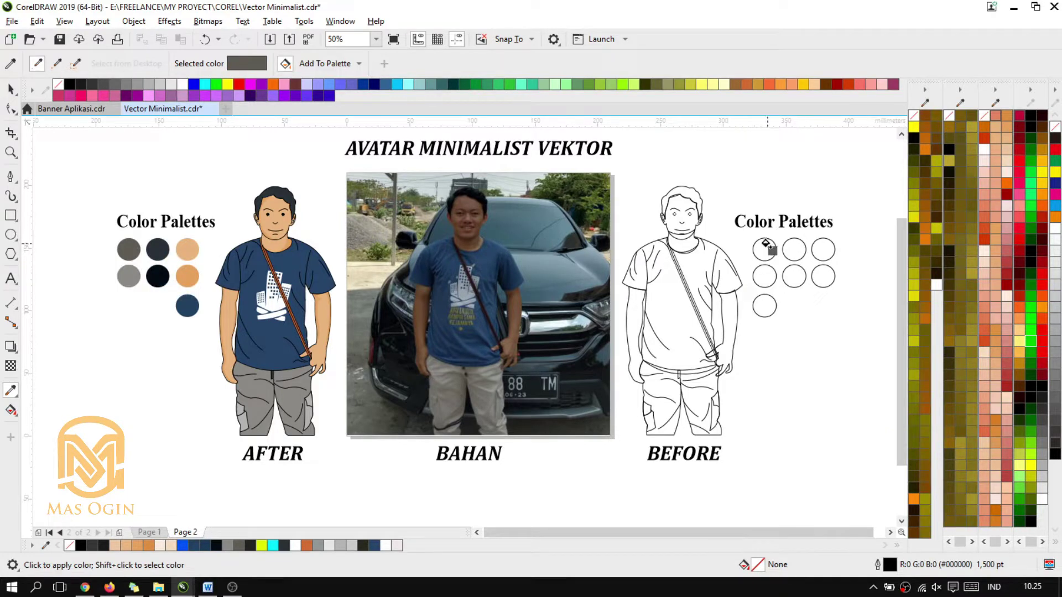
left_click(765, 247)
Copy the charcoal and light skin-tone AFTER swatches into the second and third upper-row circles of the BEFORE palette.
left_click(11, 63)
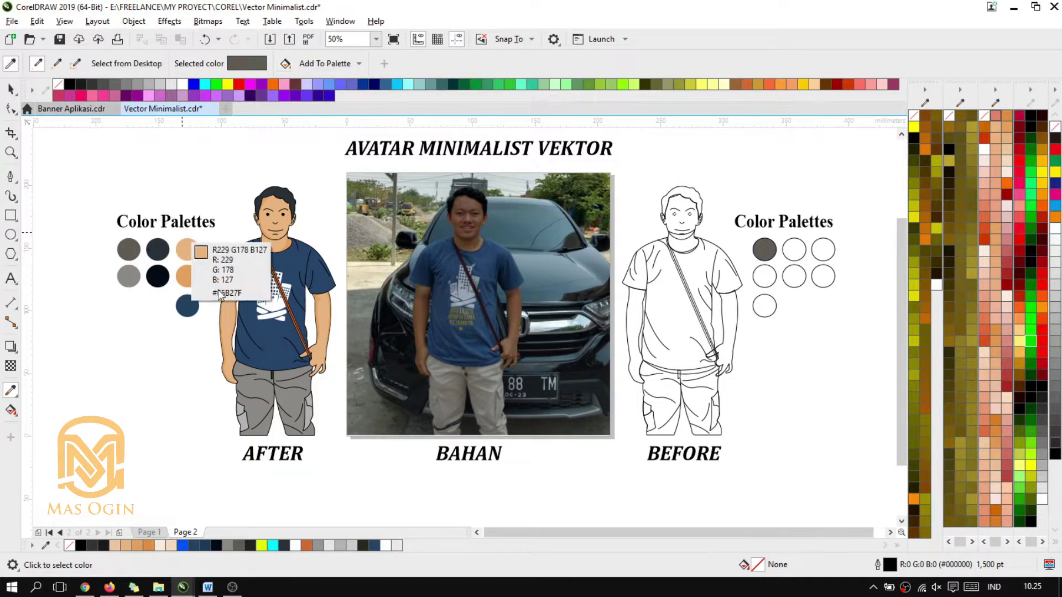
left_click(157, 249)
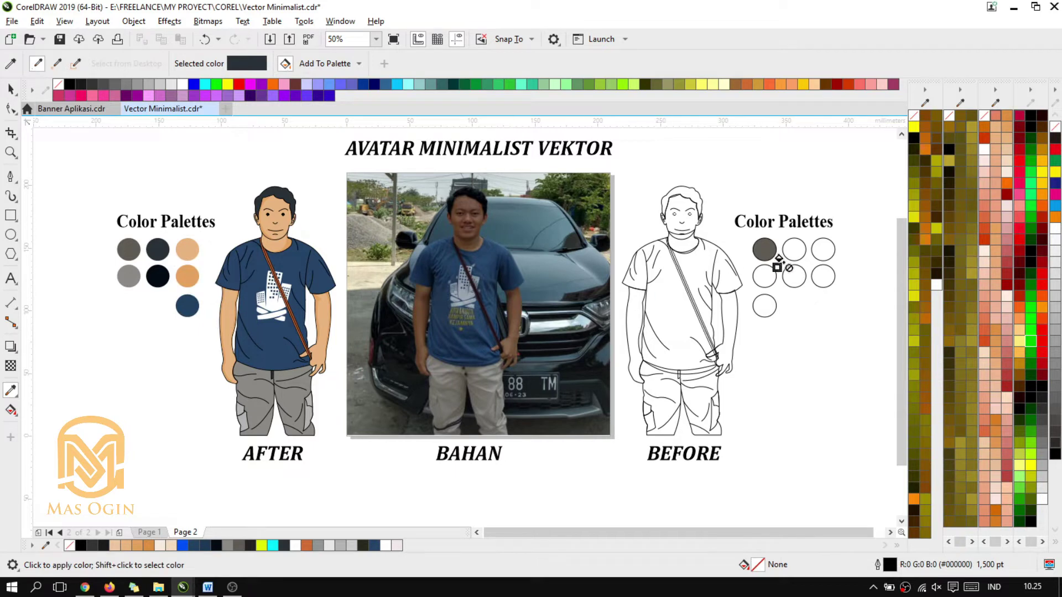
left_click(794, 246)
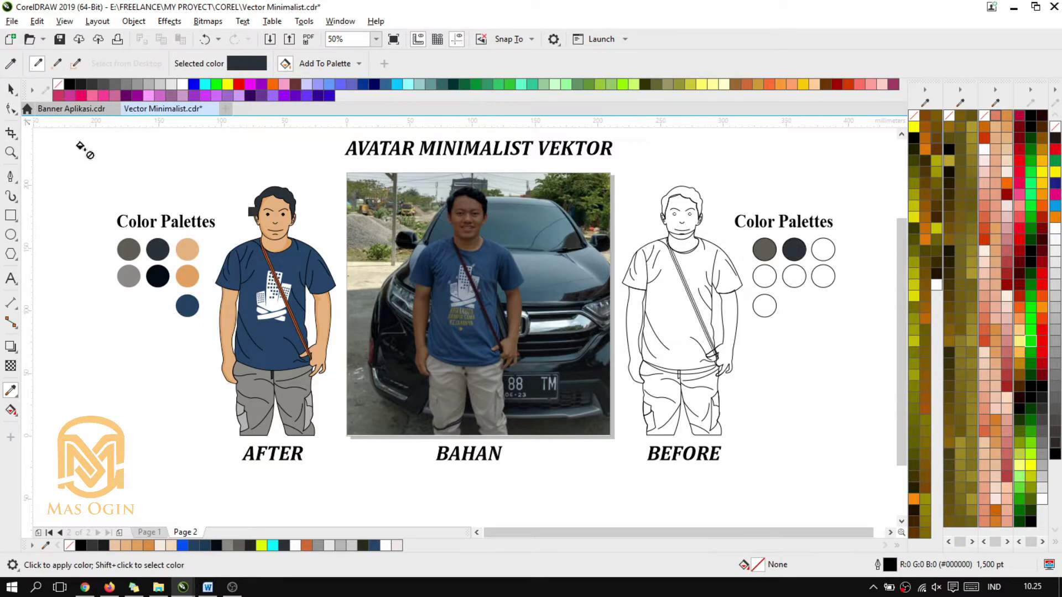
left_click(11, 63)
left_click(187, 249)
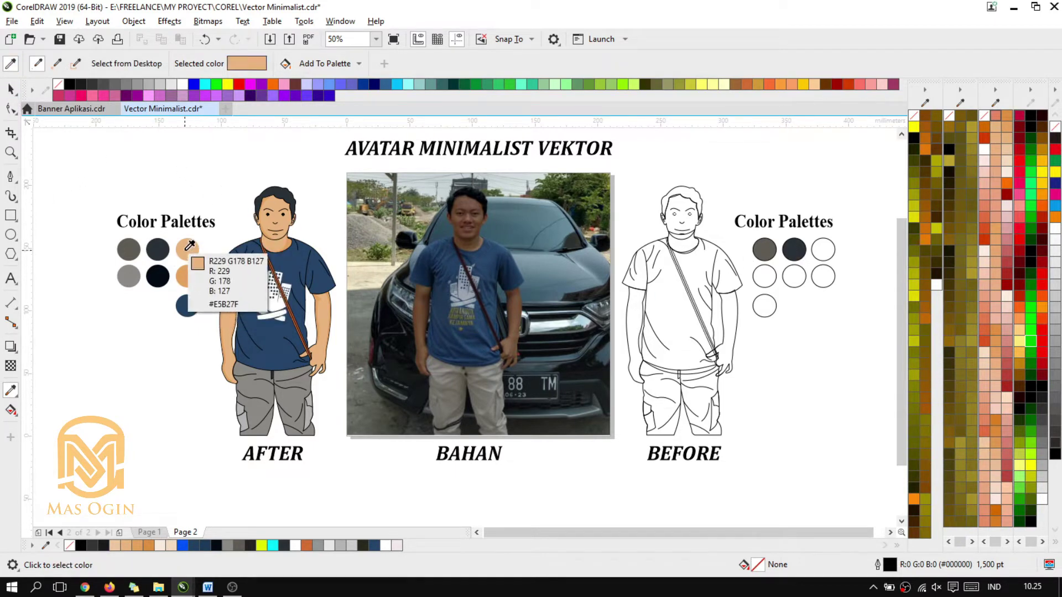
left_click(823, 247)
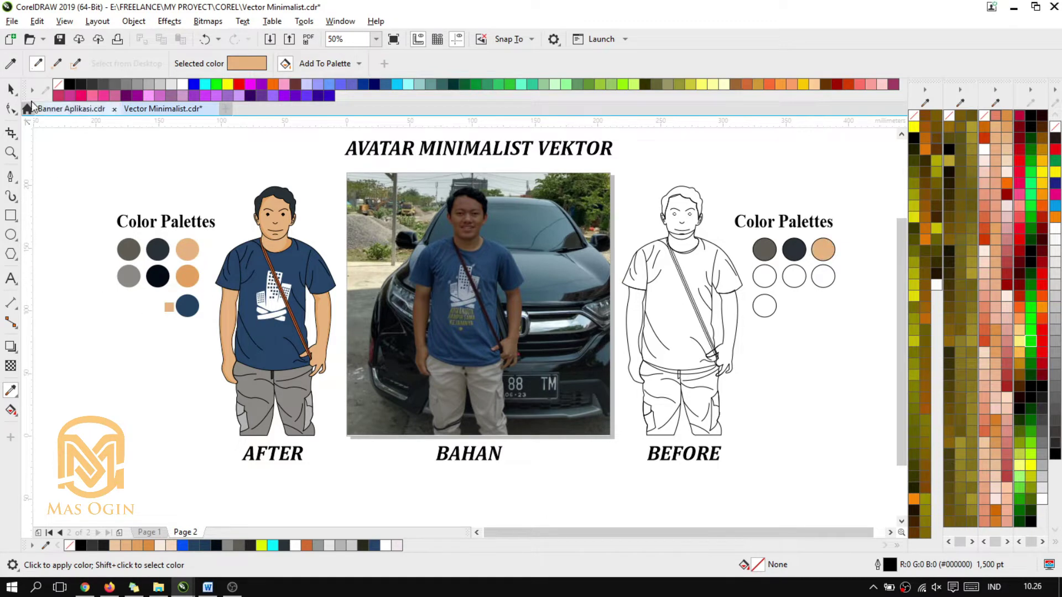
Copy the darker skin-tone and near-black AFTER swatches into the third and second circles of the BEFORE palette's second row.
left_click(11, 64)
left_click(187, 276)
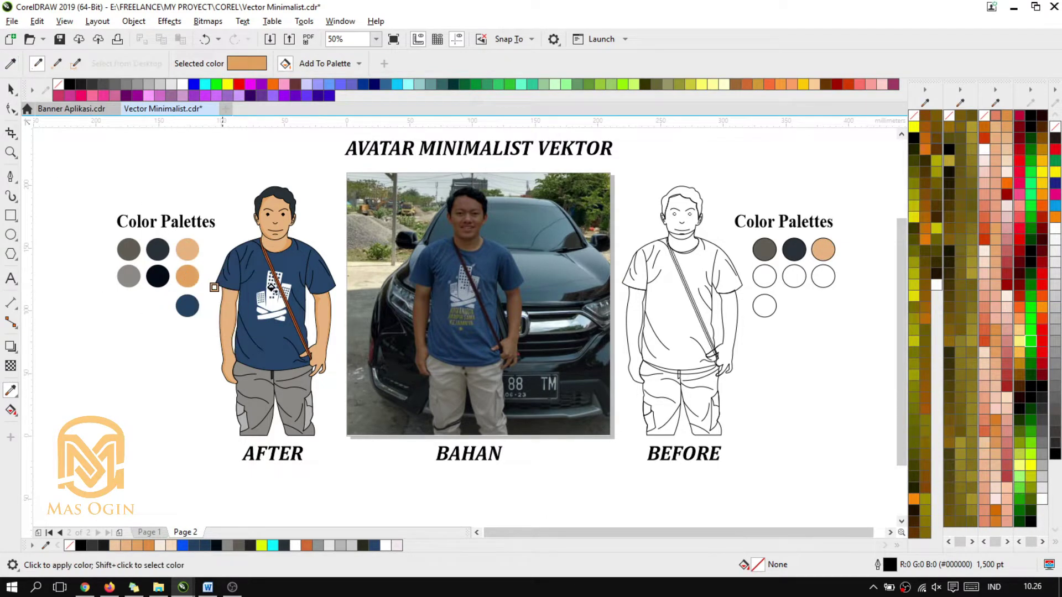
left_click(822, 276)
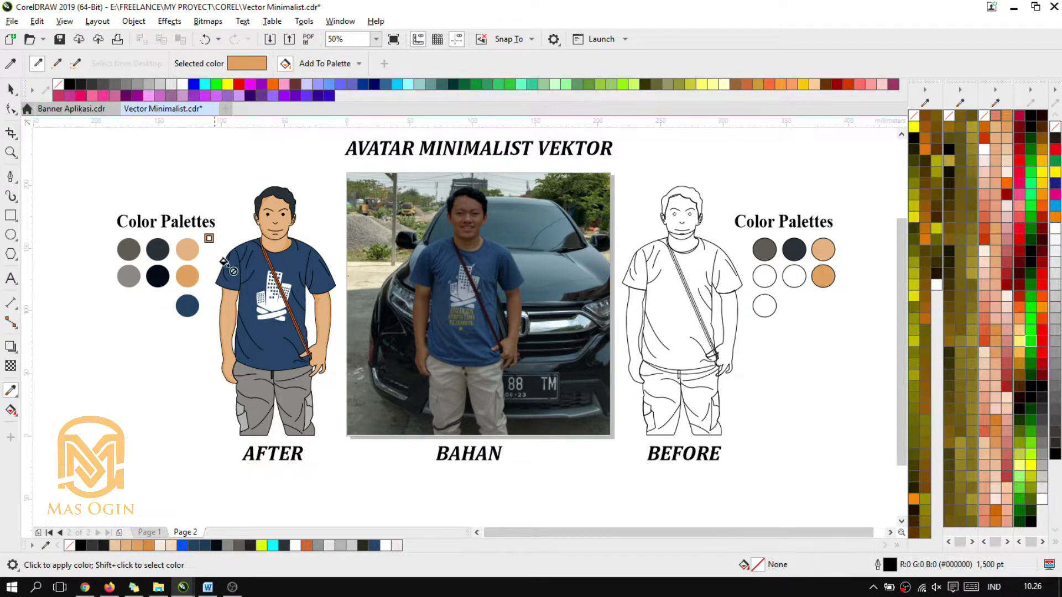
left_click(11, 63)
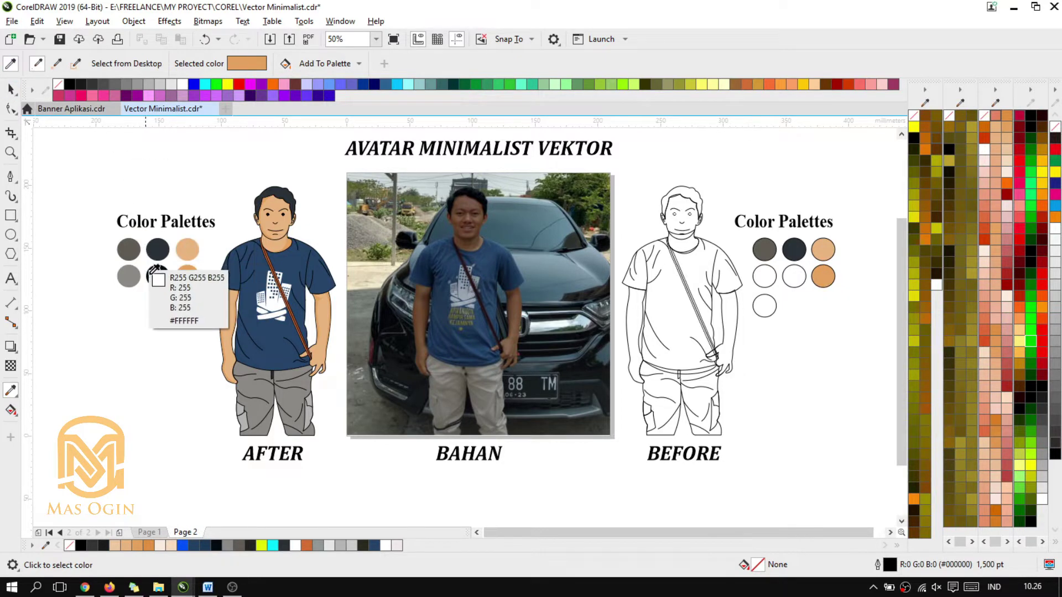
left_click(155, 269)
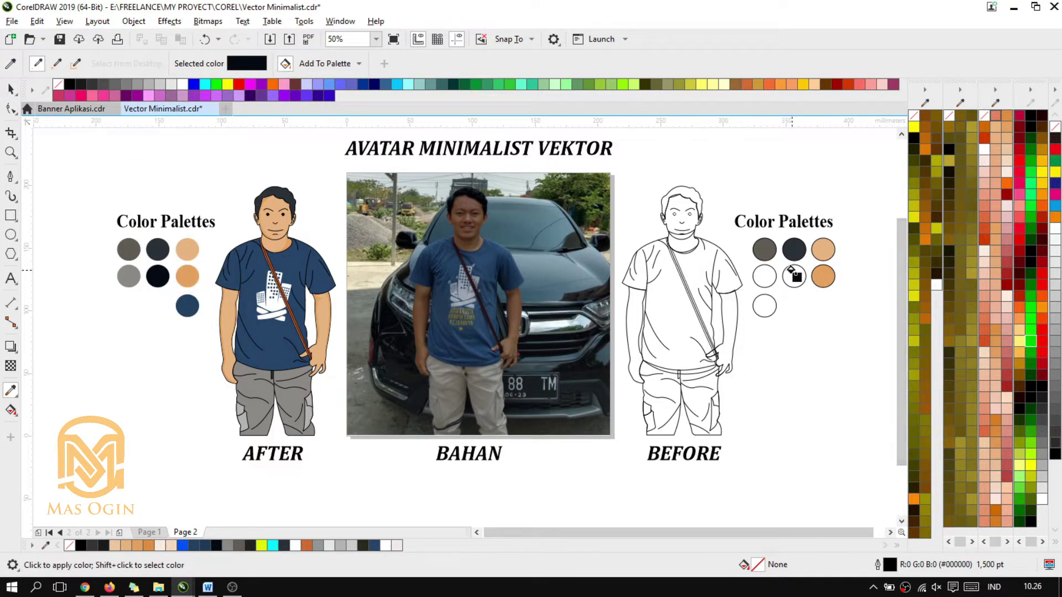
left_click(795, 275)
Copy the light grey and blue AFTER swatches into the two remaining empty BEFORE circles, then return to the Pick tool.
left_click(11, 63)
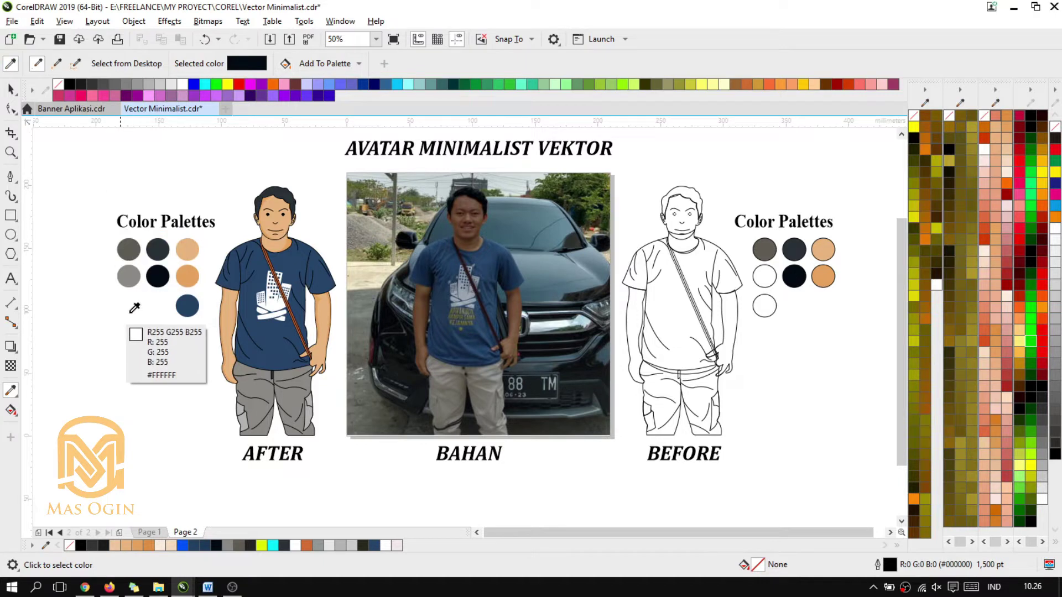
left_click(128, 276)
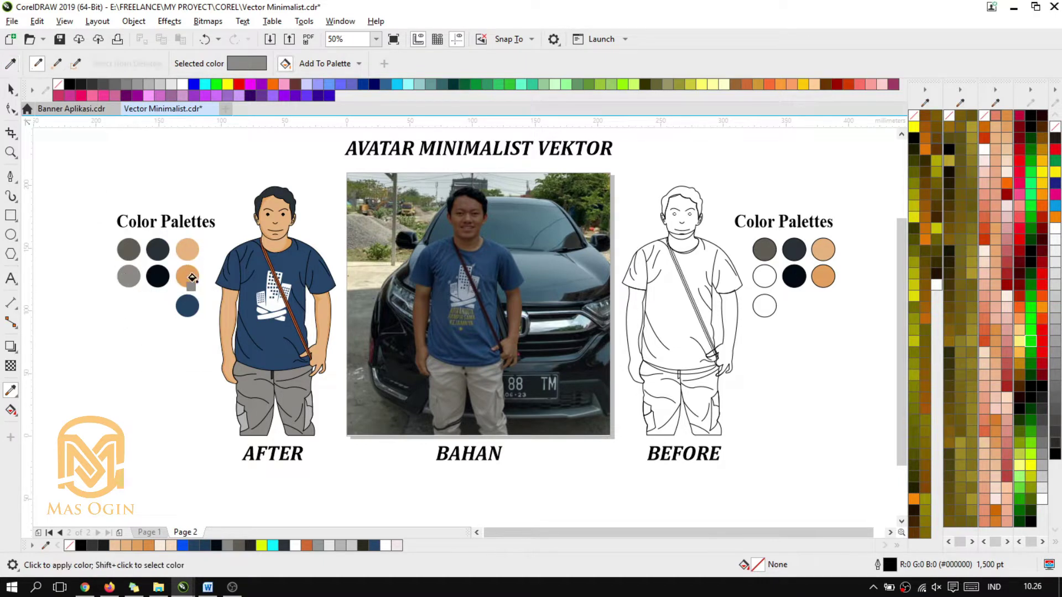
left_click(762, 276)
left_click(15, 70)
left_click(187, 305)
left_click(757, 306)
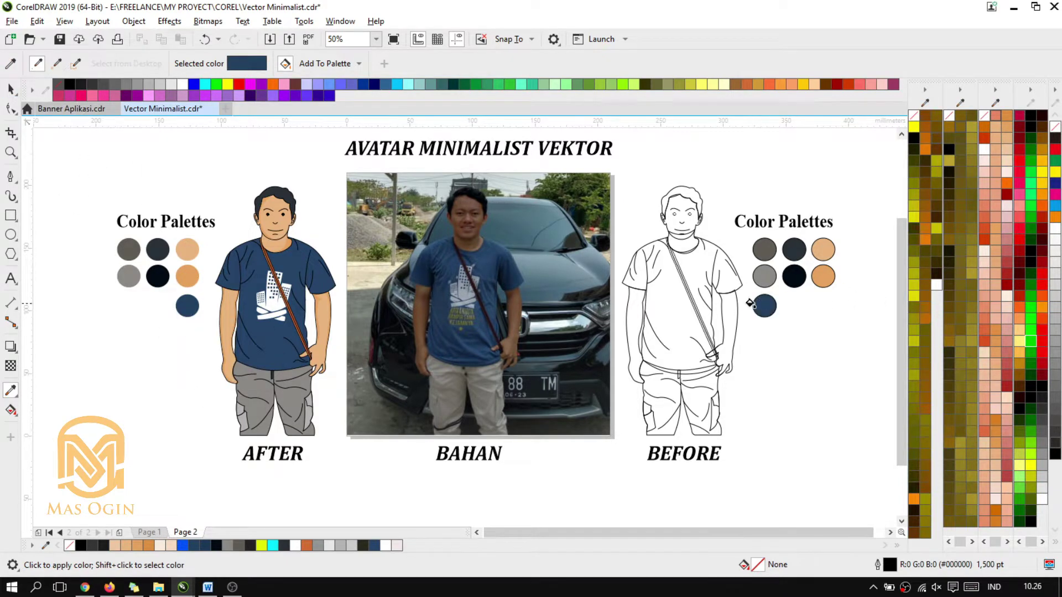
scroll(608, 252, "down", 1)
scroll(674, 200, "up", 1)
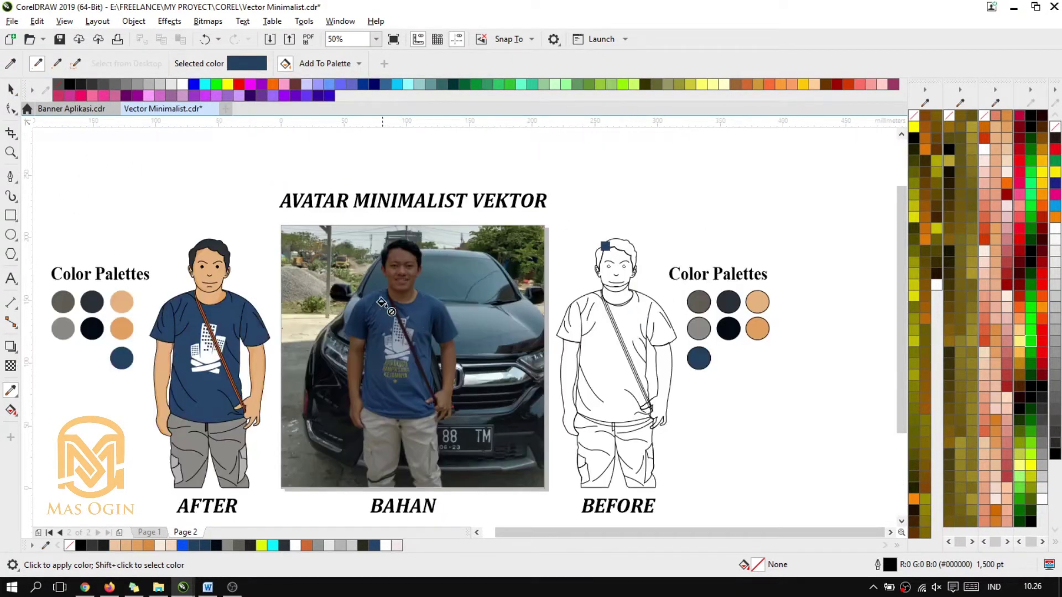
scroll(380, 304, "down", 1)
scroll(356, 323, "up", 1)
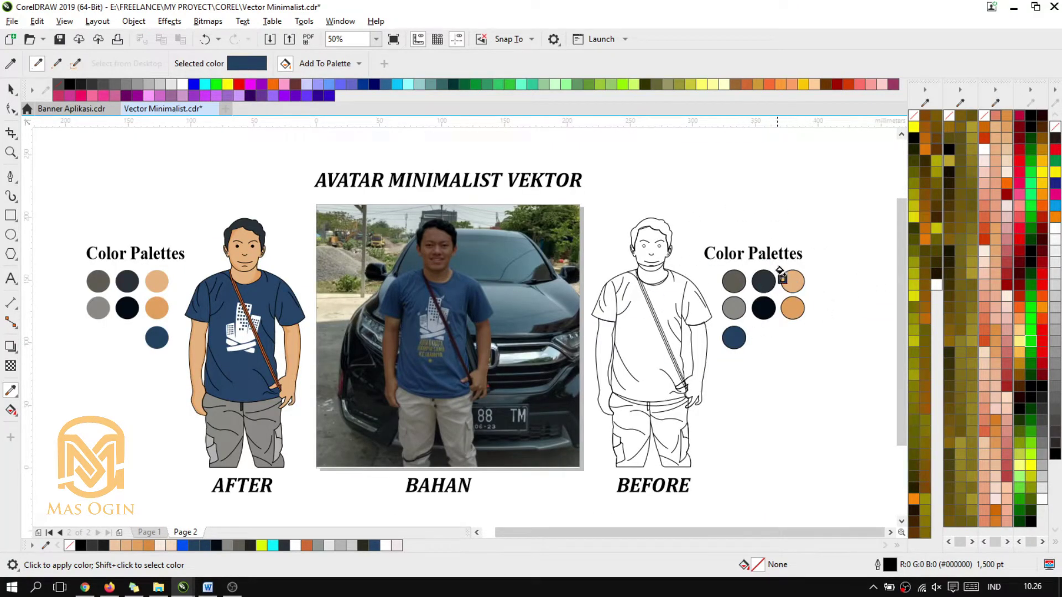
left_click(11, 88)
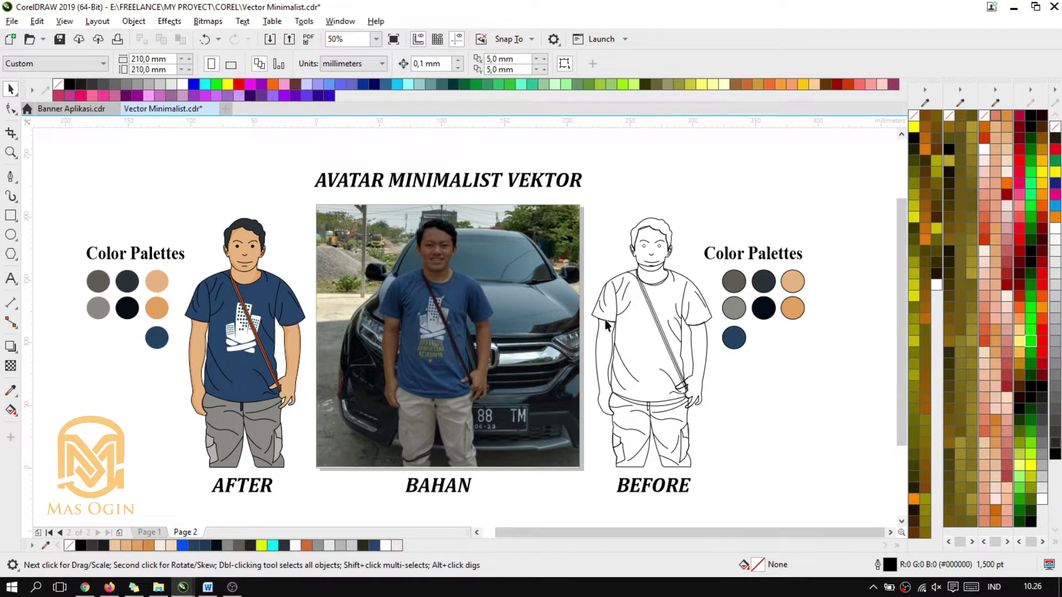
scroll(566, 289, "up", 1)
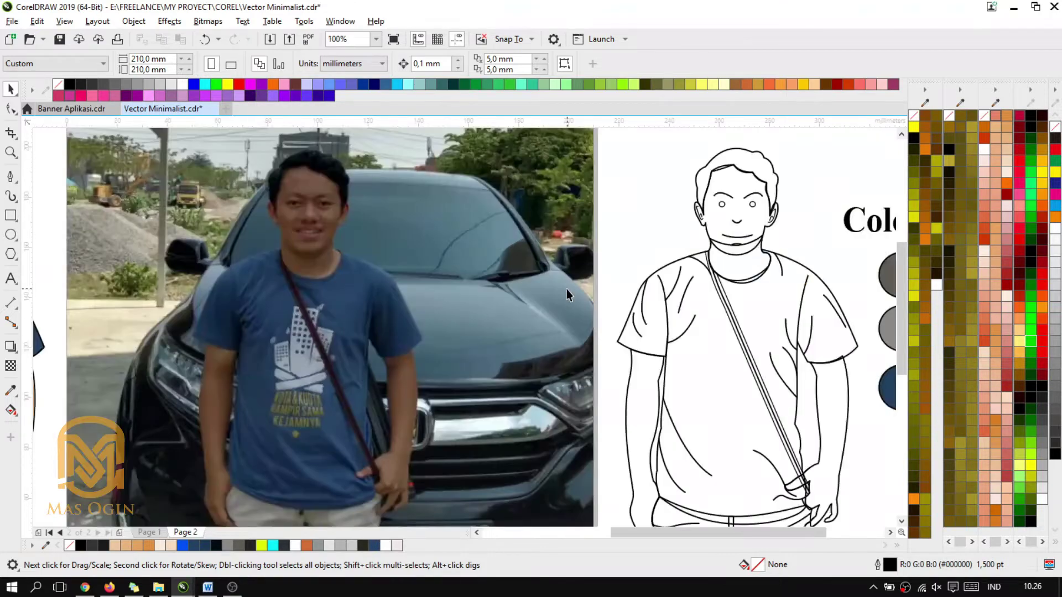
scroll(566, 290, "down", 1)
scroll(386, 340, "up", 1)
scroll(387, 339, "down", 1)
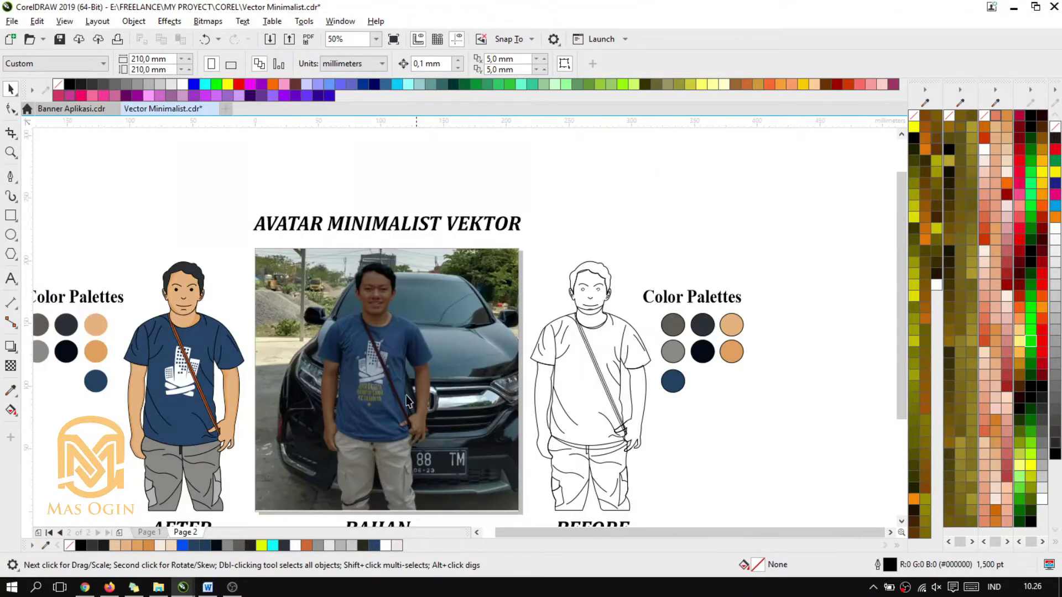
scroll(371, 367, "down", 2)
scroll(360, 387, "up", 2)
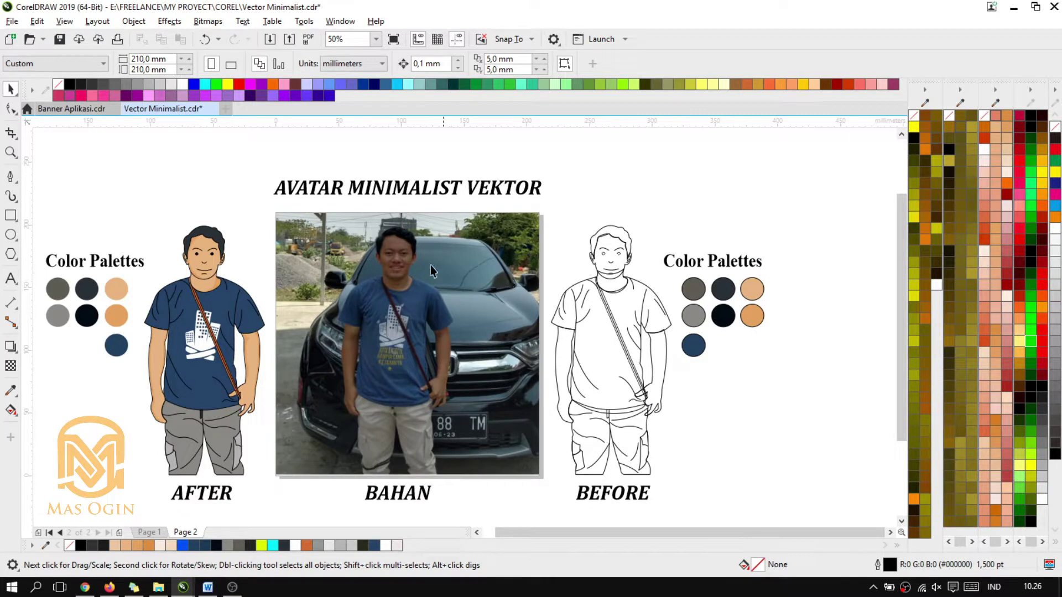
Activate the 3-Point Curve tool for tracing the head in the BAHAN reference photo.
scroll(410, 281, "down", 1)
scroll(498, 254, "up", 2)
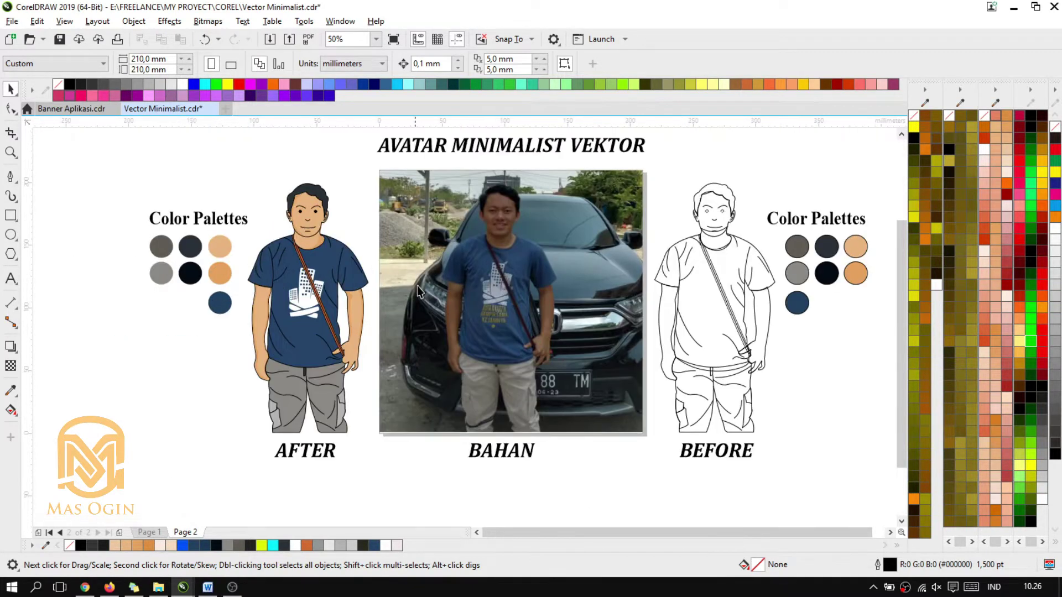
scroll(625, 208, "down", 1)
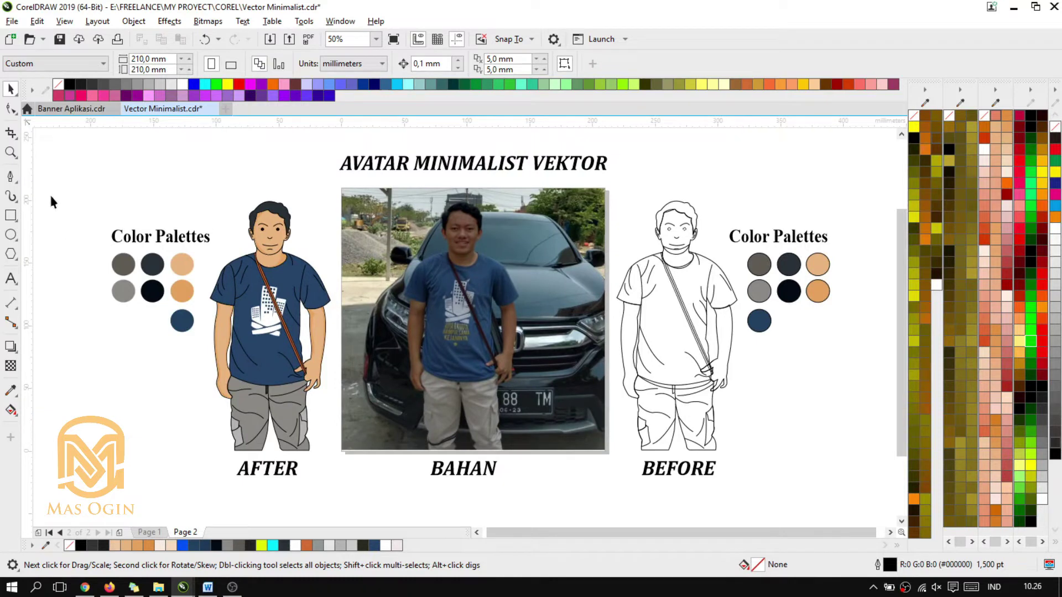
left_click(16, 181)
left_click(53, 220)
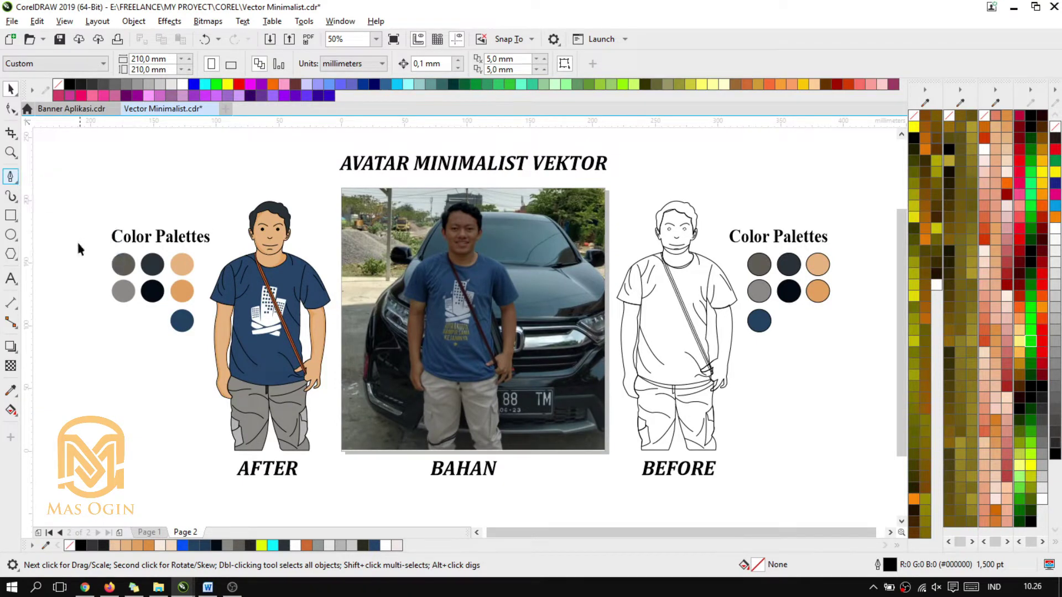
left_click(13, 185)
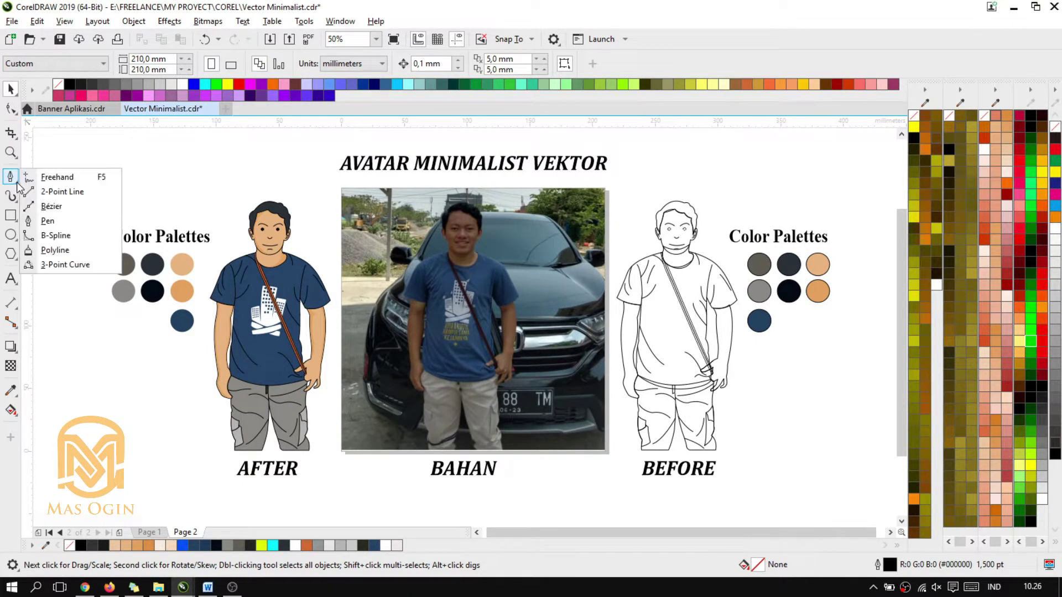
left_click(75, 267)
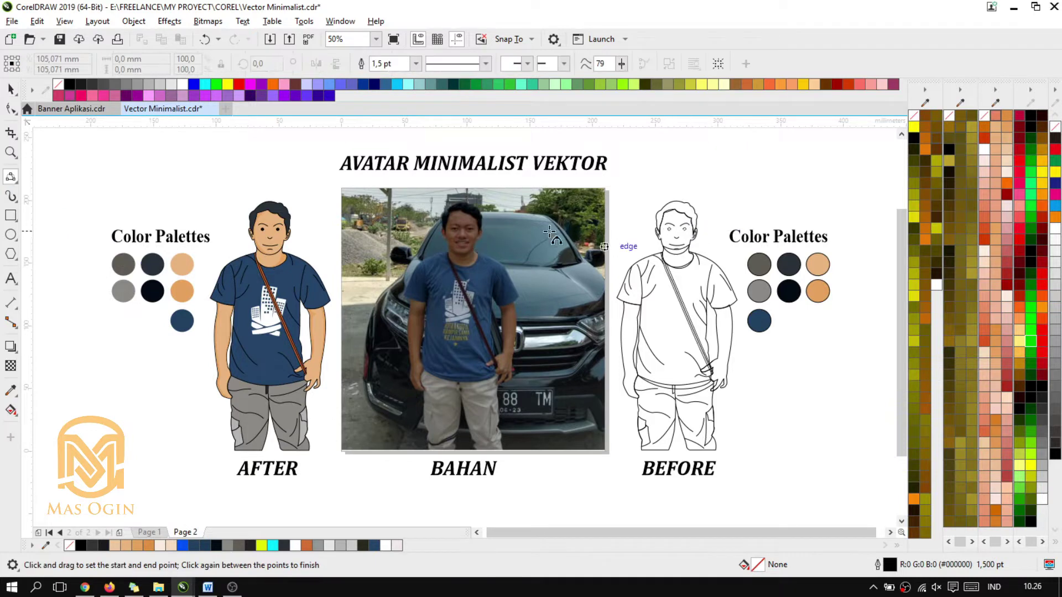
scroll(544, 236, "up", 2)
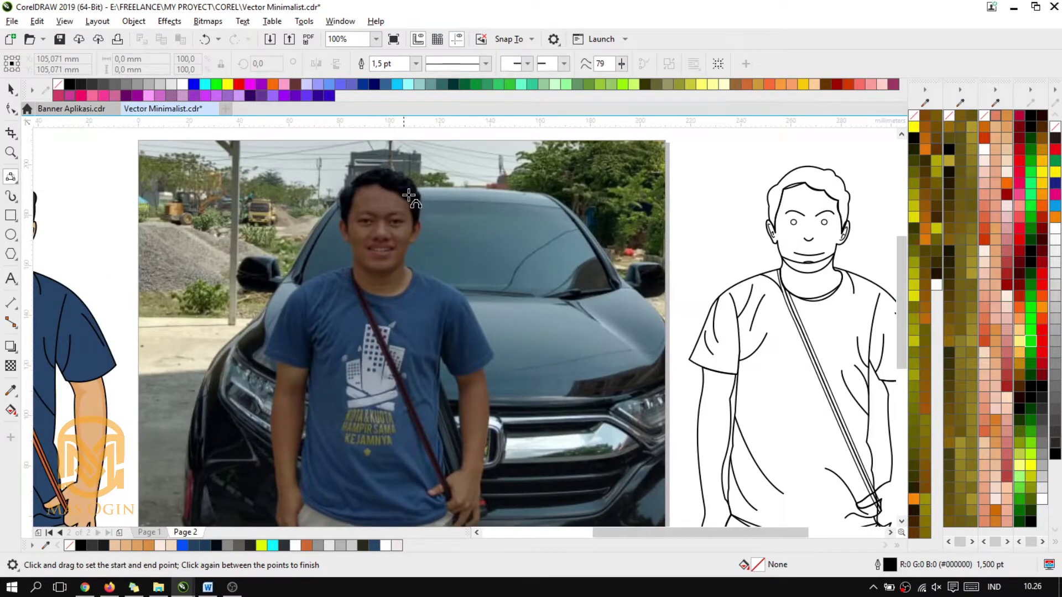
scroll(351, 224, "up", 2)
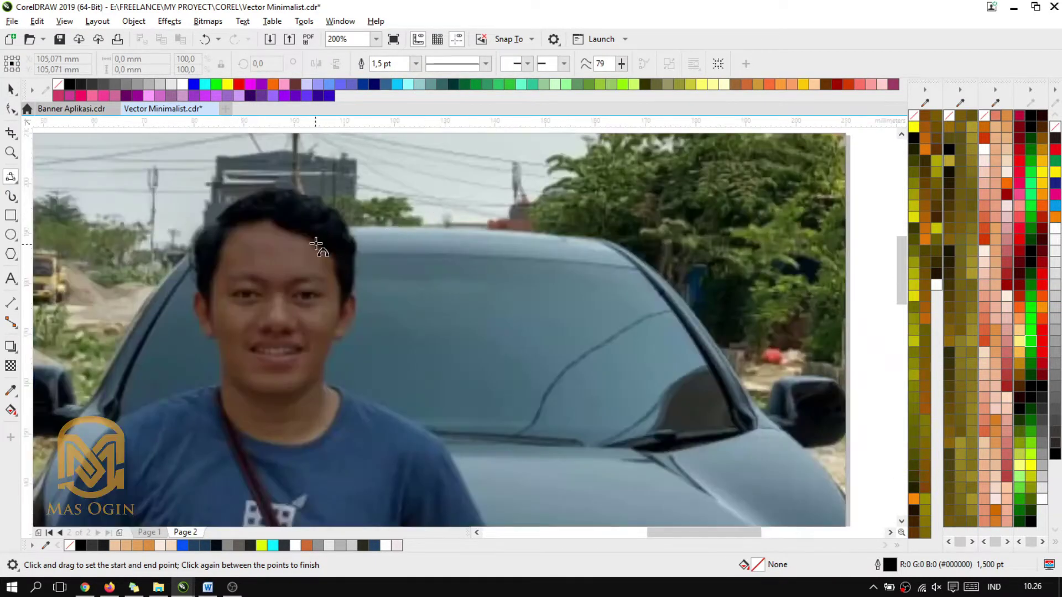
scroll(315, 243, "down", 2)
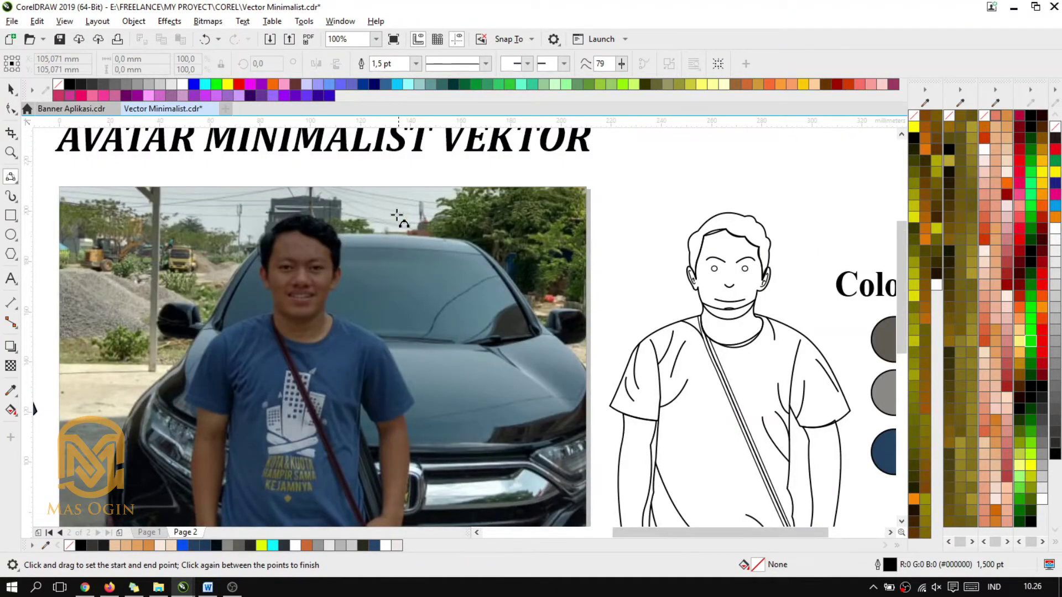
scroll(269, 230, "up", 4)
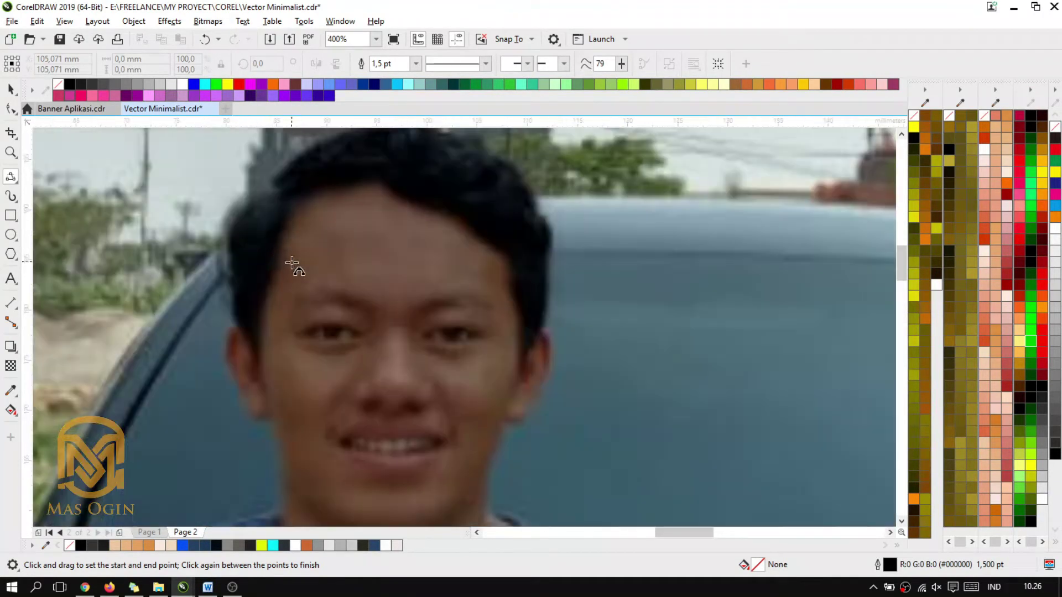
scroll(292, 264, "up", 1)
scroll(238, 432, "down", 3)
scroll(253, 415, "up", 3)
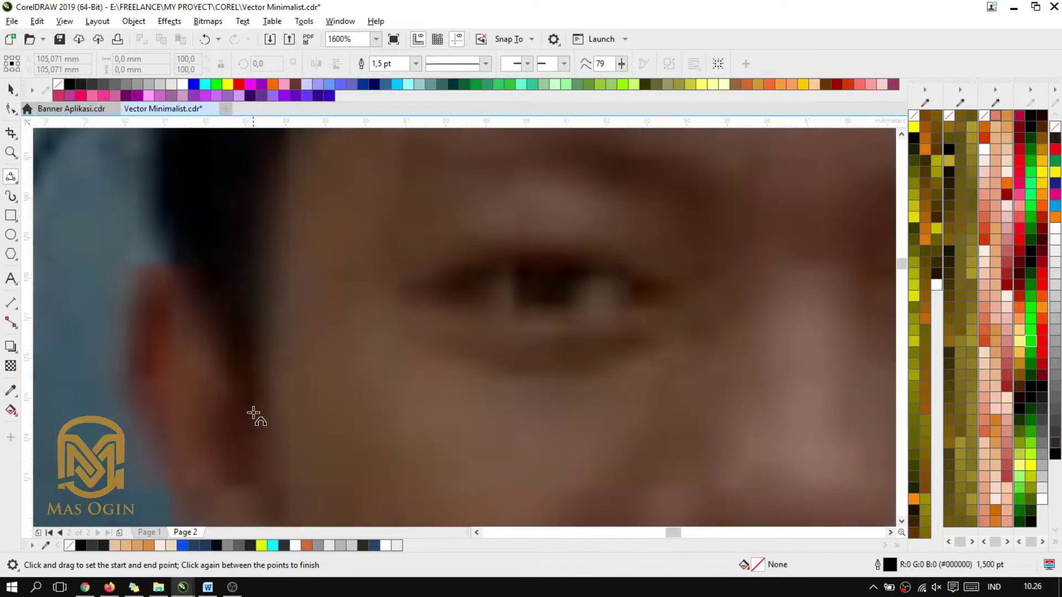
scroll(308, 370, "down", 3)
scroll(385, 264, "up", 1)
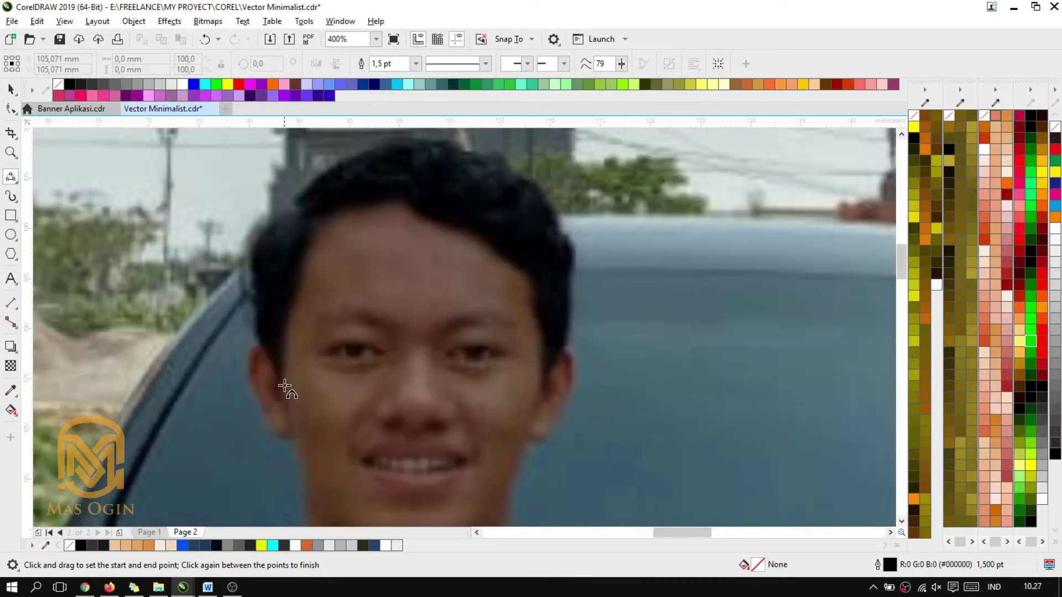
Try to trace the hairline beside the left temple with a 3-point curve about 8 mm tall, and undo it.
left_click_drag(285, 387, 293, 304)
left_click(294, 327)
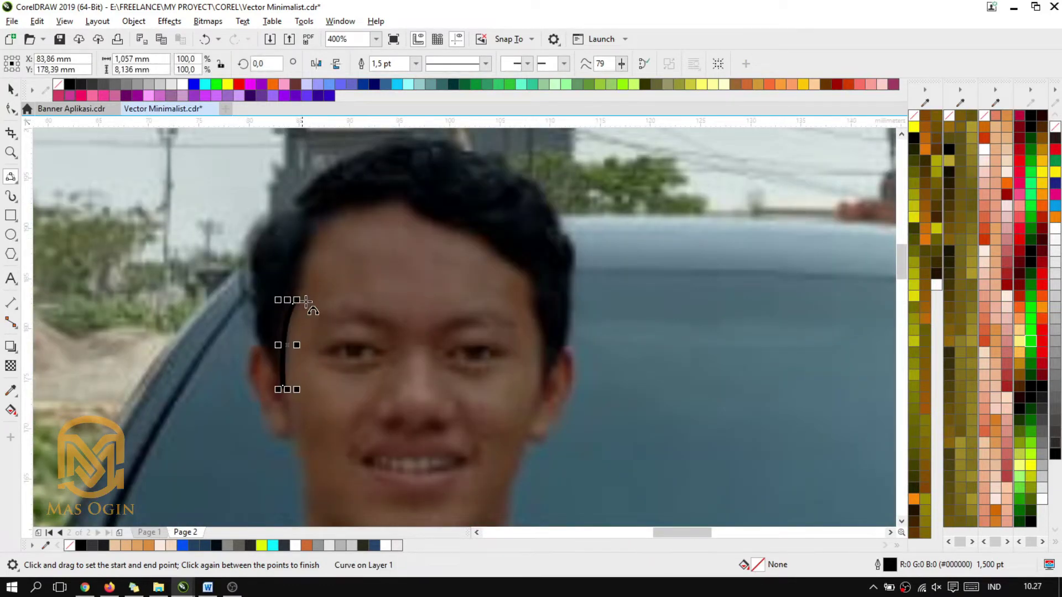
key("ctrl+z")
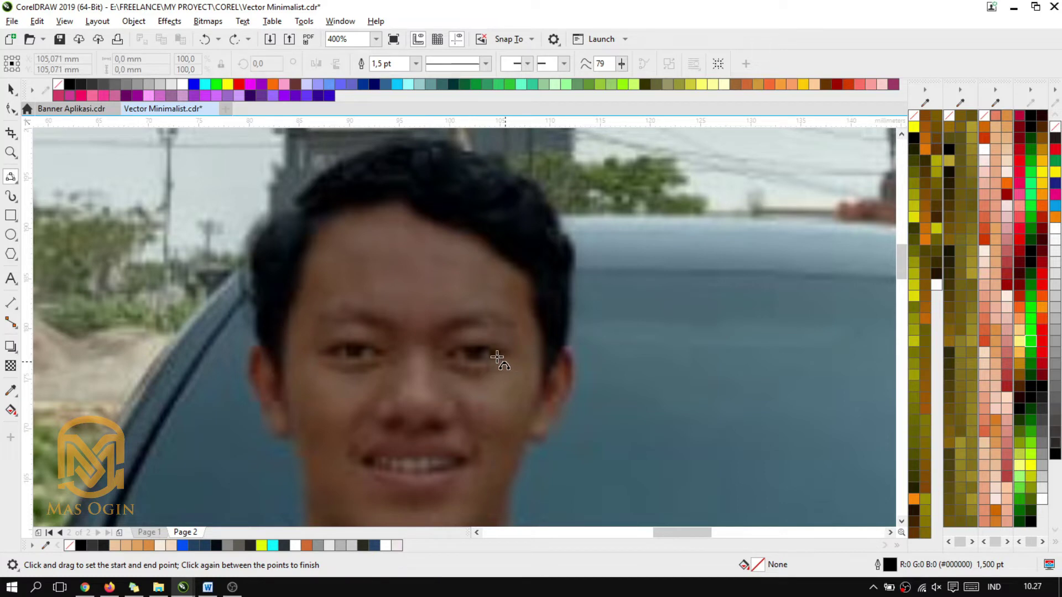
Set the default outline colour to yellow (#E1FF00) in the Outline Pen settings.
double_click(891, 564)
left_click(556, 374)
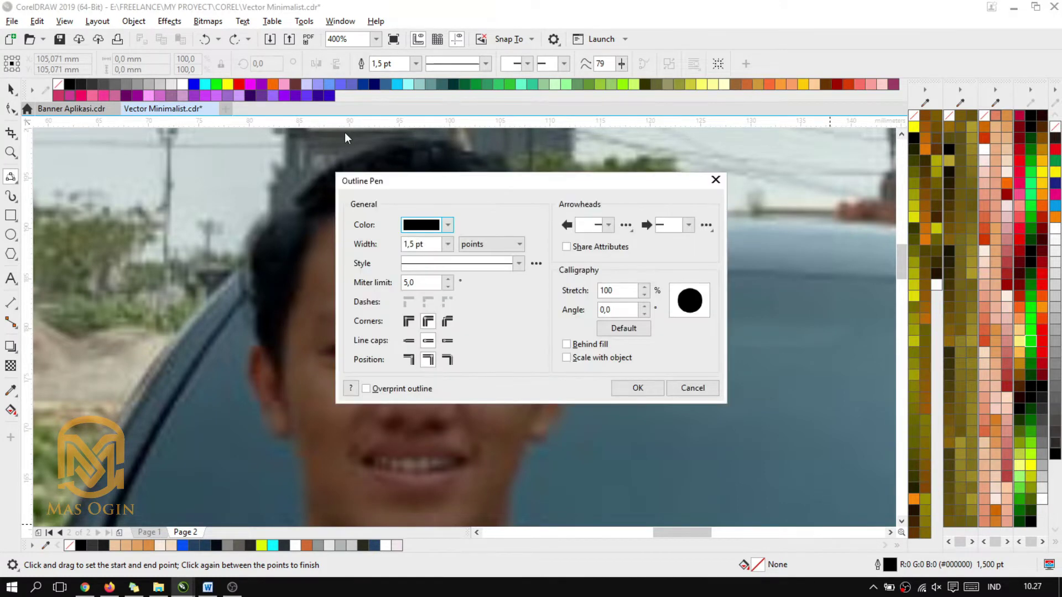
left_click(447, 225)
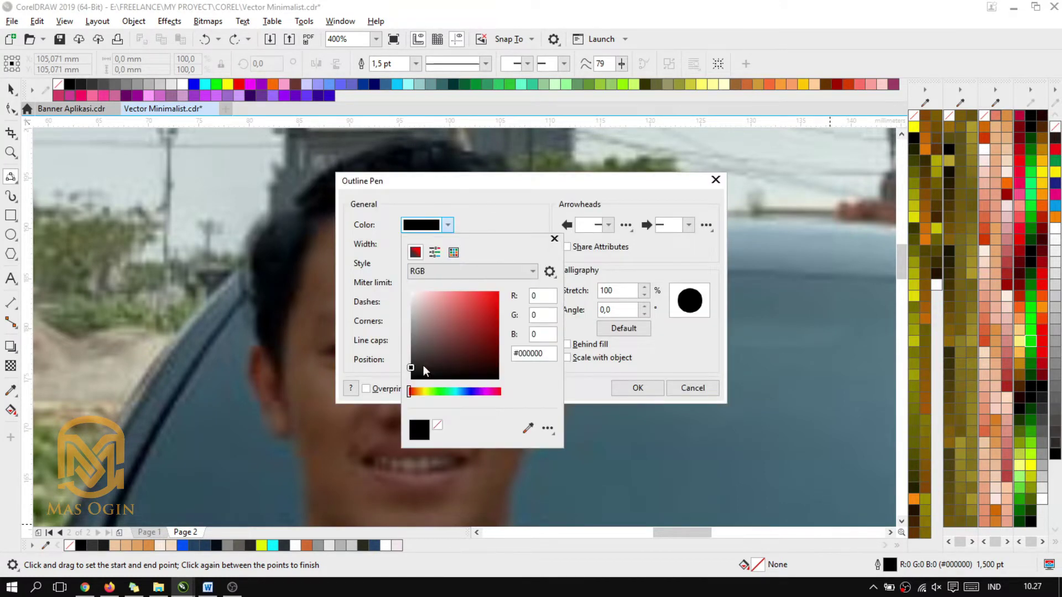
left_click(425, 389)
left_click_drag(484, 297, 499, 291)
left_click(579, 375)
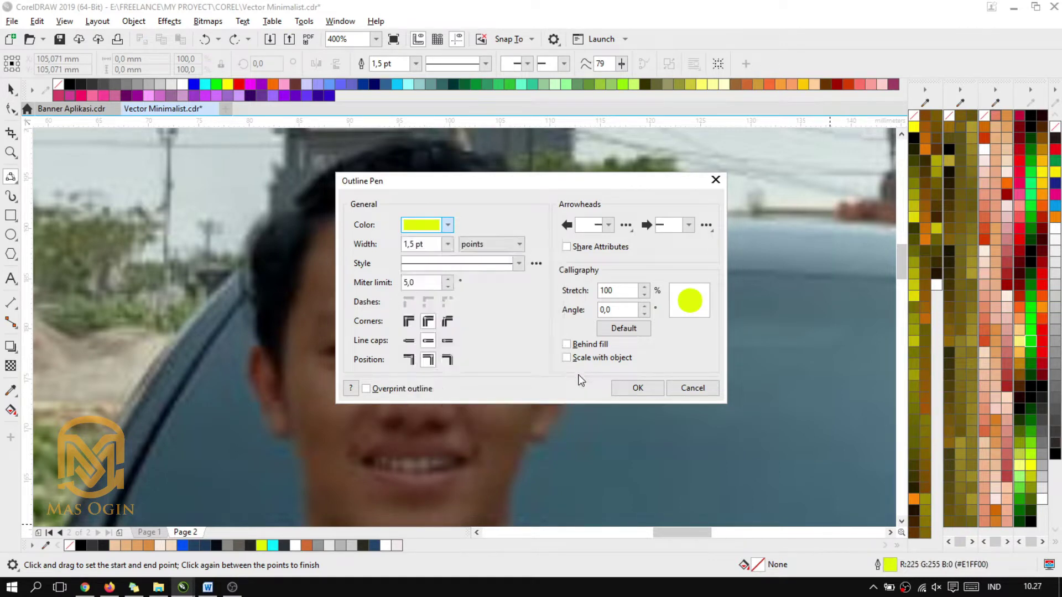
left_click(628, 391)
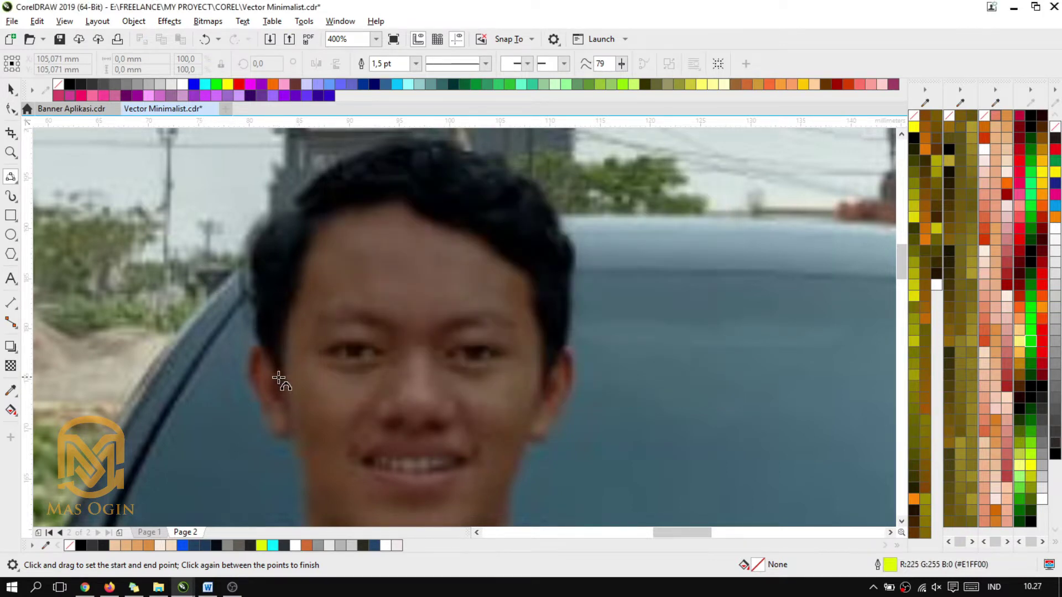
Trace the inner hairline from the left sideburn across the forehead to the right temple with connected 3-point curves.
mouse_move(280, 379)
left_mouse_down()
mouse_move(310, 218)
mouse_move(403, 184)
mouse_move(400, 195)
mouse_move(465, 232)
mouse_move(477, 226)
mouse_move(530, 268)
mouse_move(547, 336)
mouse_move(530, 308)
left_mouse_up()
left_click(281, 327)
left_click(304, 260)
left_click(356, 198)
left_click(440, 221)
left_click(502, 256)
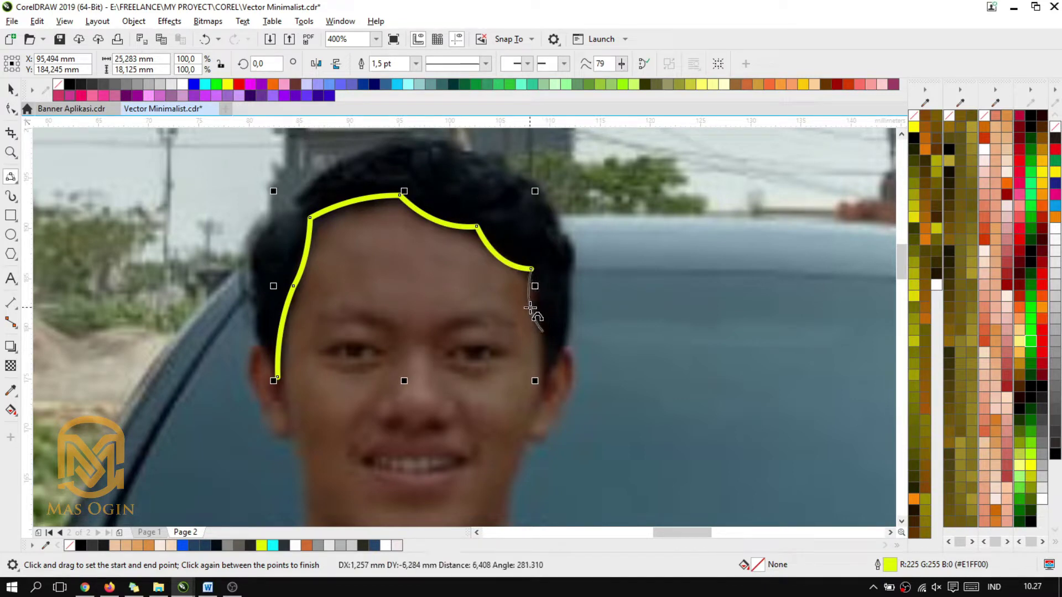
left_click(531, 304)
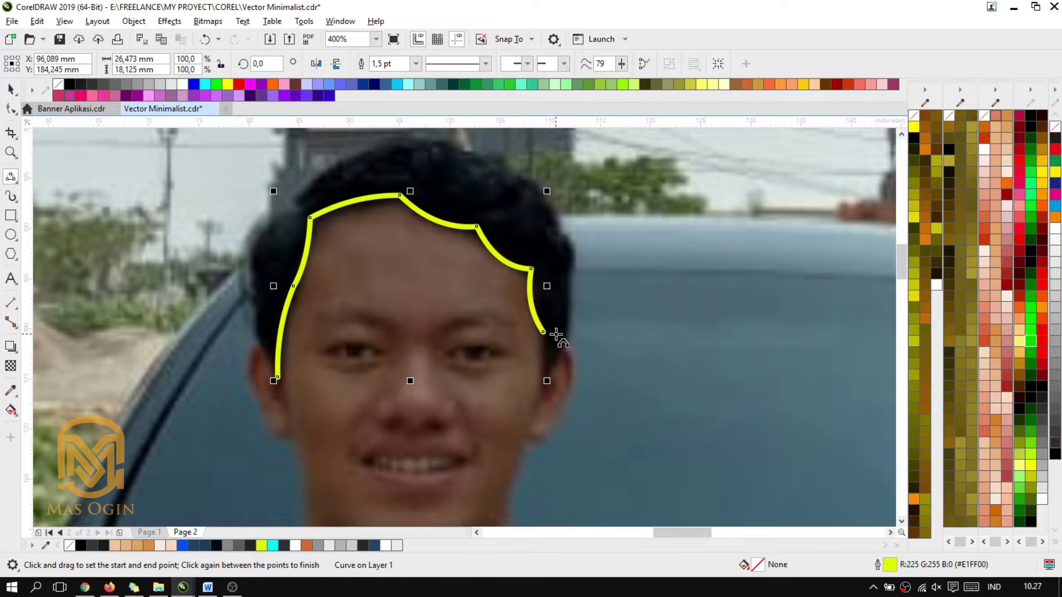
Continue the hair outline around the right sideburn and up the outer edge of the hair to the crown.
left_click_drag(543, 331, 573, 249)
left_click(540, 369)
left_click(555, 352)
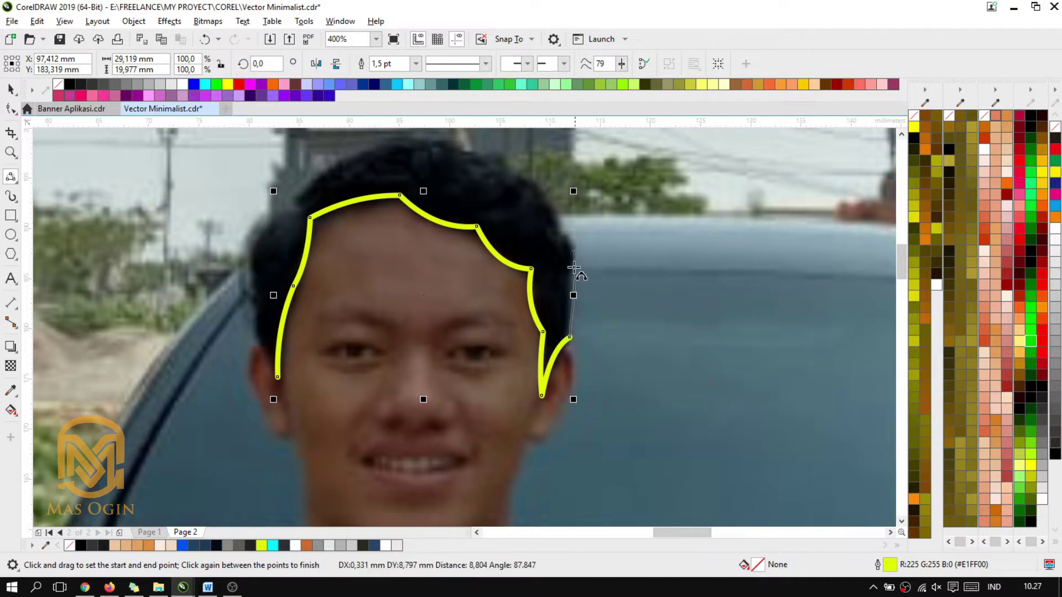
left_click(575, 271)
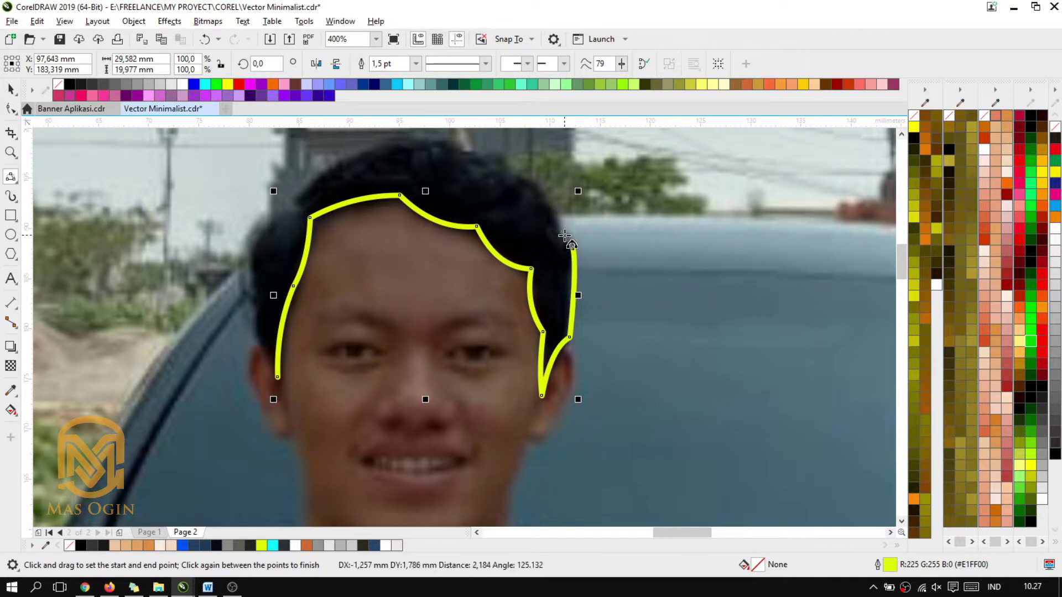
left_click_drag(561, 230, 409, 142)
left_click(533, 183)
left_click(489, 147)
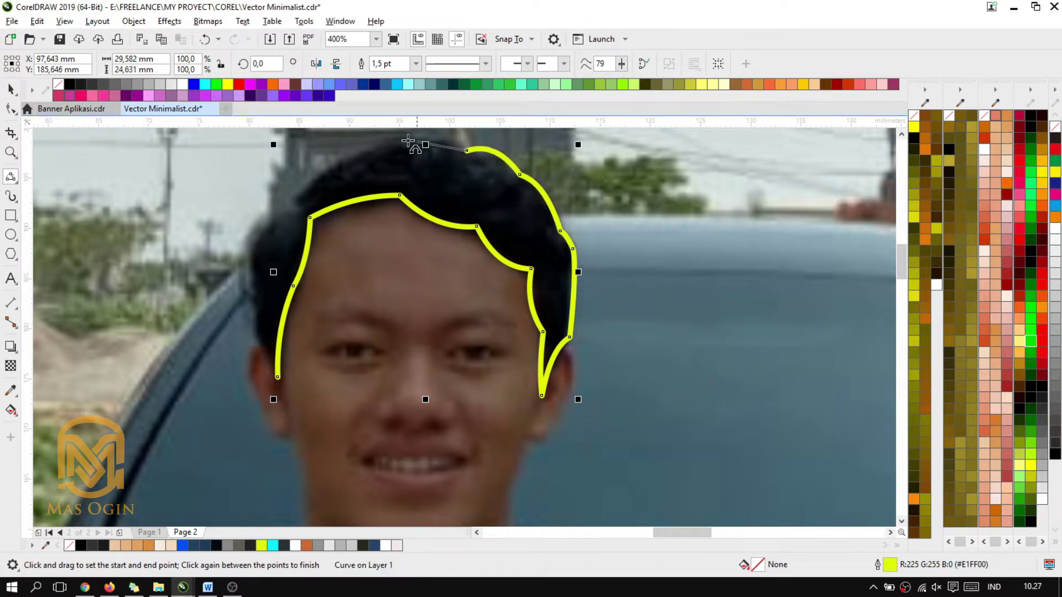
left_click(444, 144)
Close the hair outline down its left side at the starting node, about 33 x 26 mm overall, and return to the Pick tool.
left_click_drag(401, 141, 277, 376)
left_click(346, 162)
left_click(257, 296)
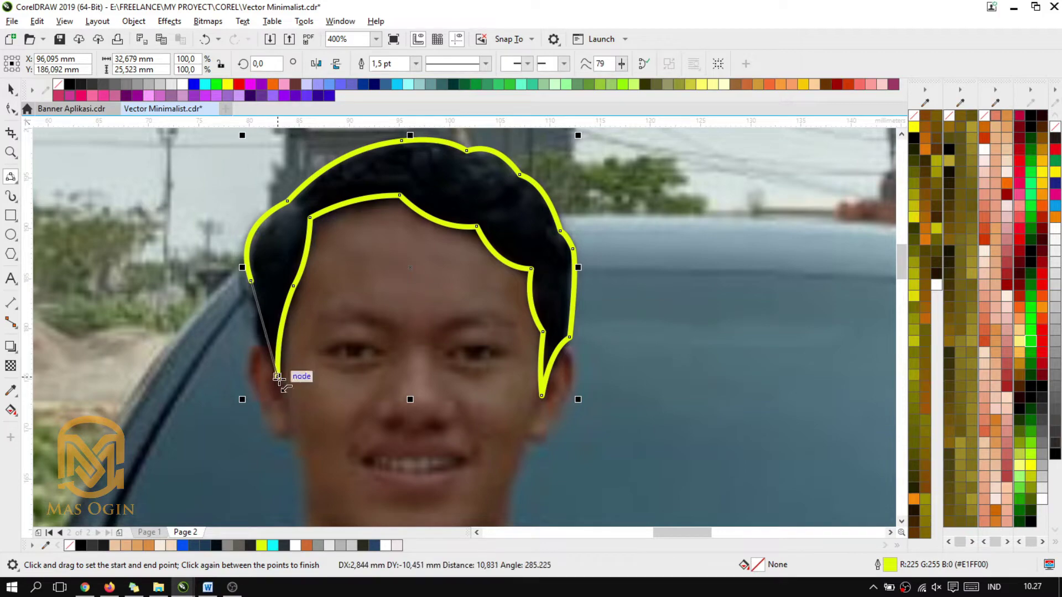
left_click(256, 327)
scroll(462, 297, "down", 2)
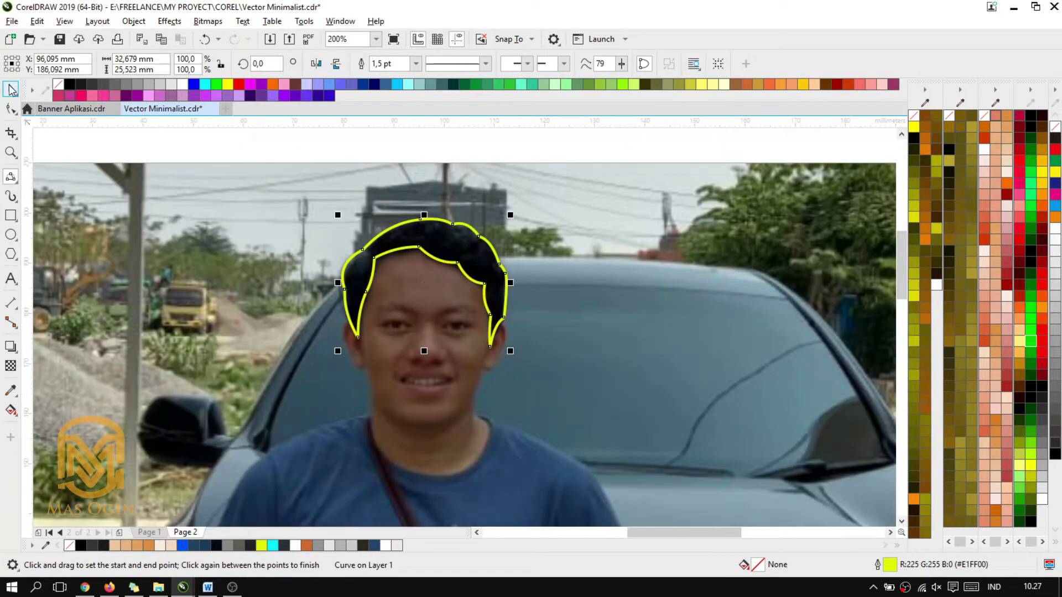
key("space")
Delete the yellow hair outline traced on the reference photo.
scroll(633, 296, "down", 6)
scroll(664, 298, "up", 4)
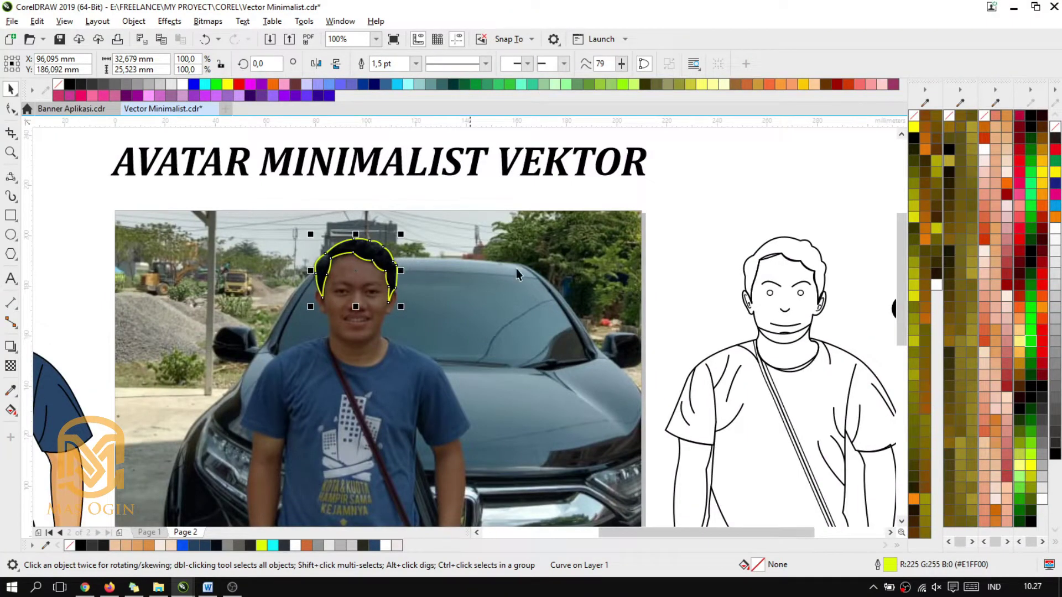
left_click(791, 259)
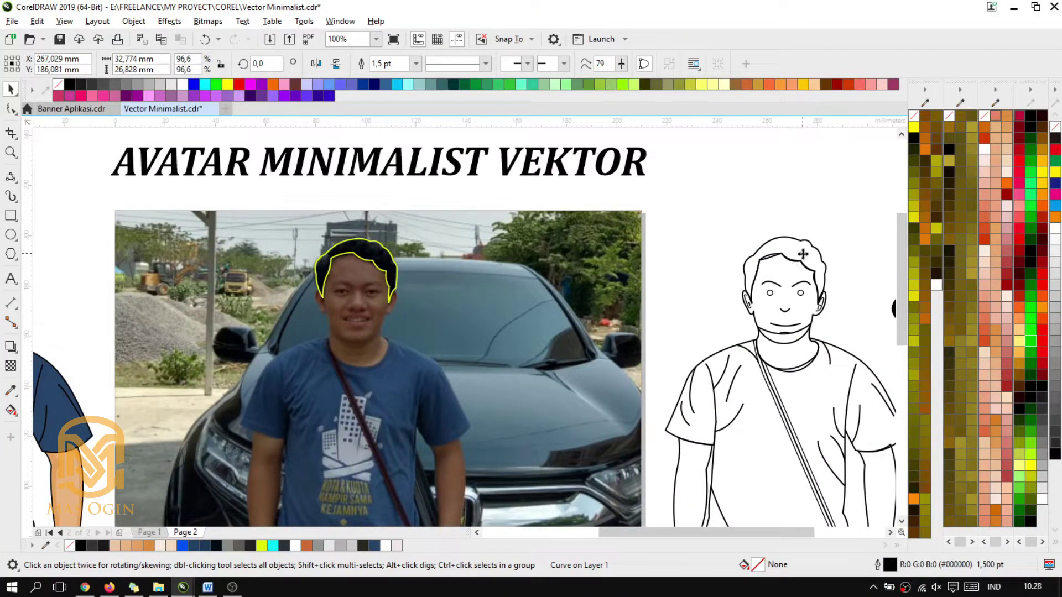
left_click(379, 267)
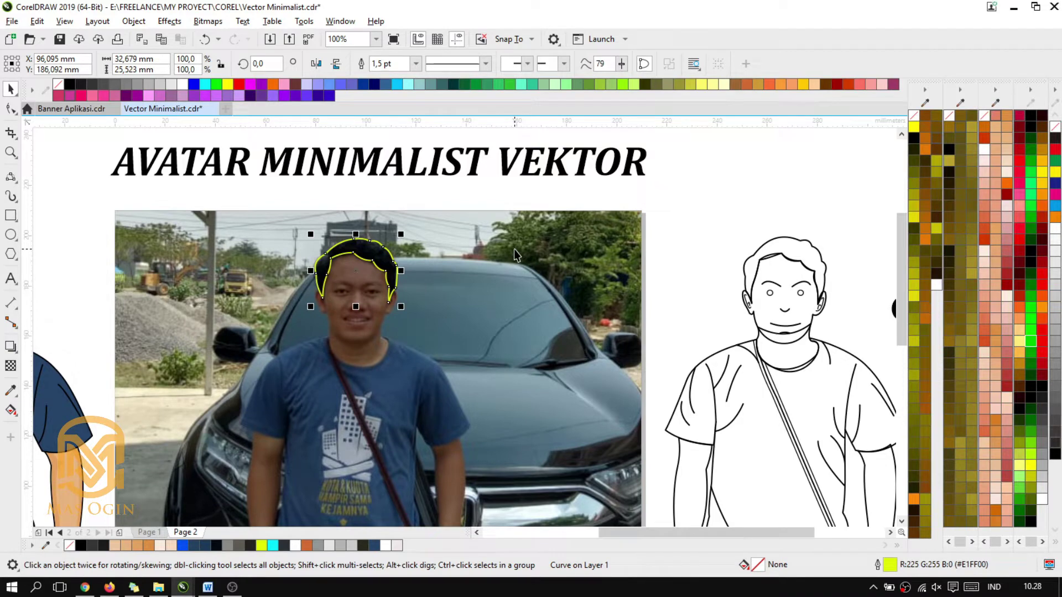
key("Delete")
Compare the hair outline of the BEFORE line art with the hair in the reference photo.
left_click(791, 259)
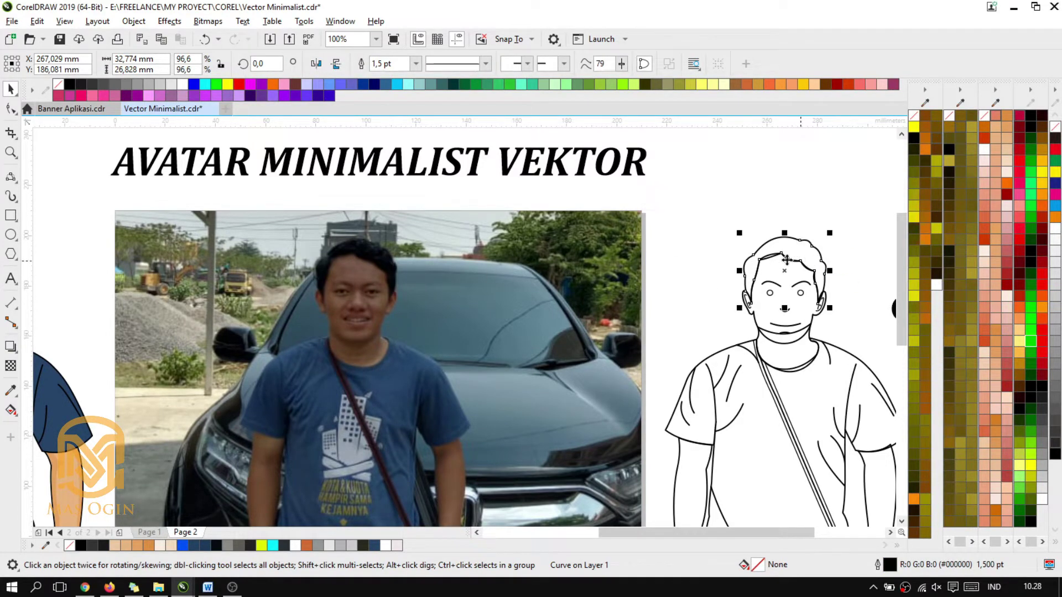
scroll(387, 268, "down", 1)
scroll(382, 307, "up", 1)
left_click(440, 280)
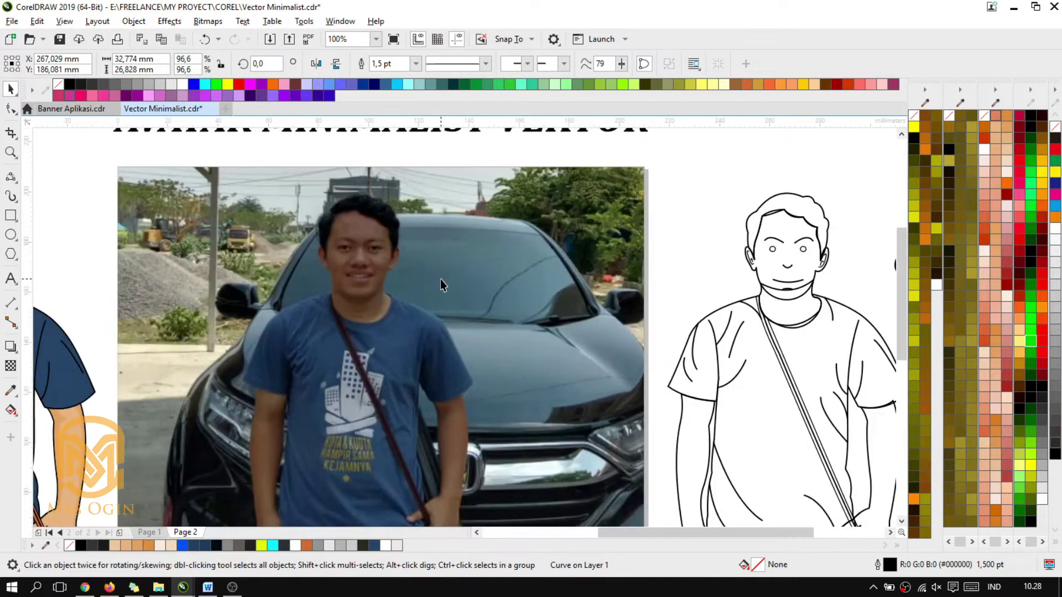
scroll(570, 263, "down", 1)
scroll(578, 264, "up", 1)
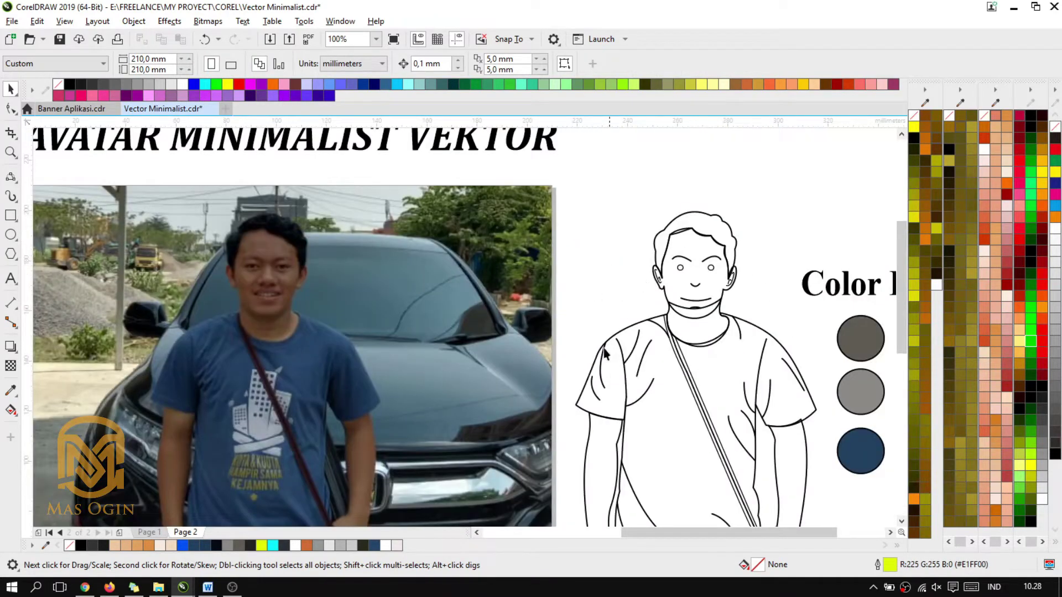
scroll(287, 261, "down", 1)
scroll(287, 261, "up", 1)
With the 3-Point Curve, trace the face's left jaw from the earlobe to the chin on the photo, about 7.5 x 12 mm.
left_click(13, 184)
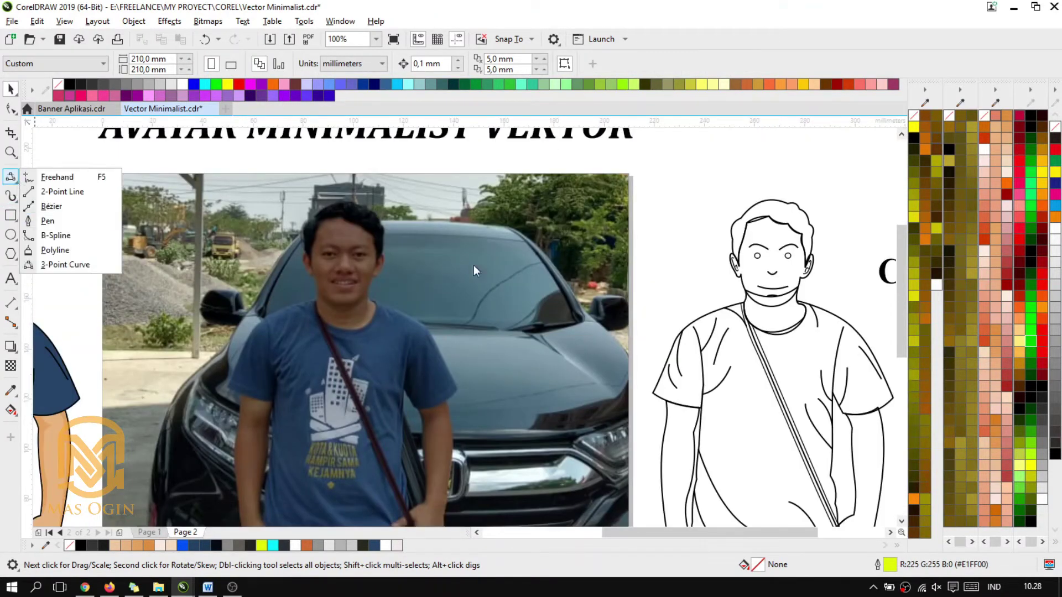
scroll(344, 260, "up", 1)
left_click(67, 266)
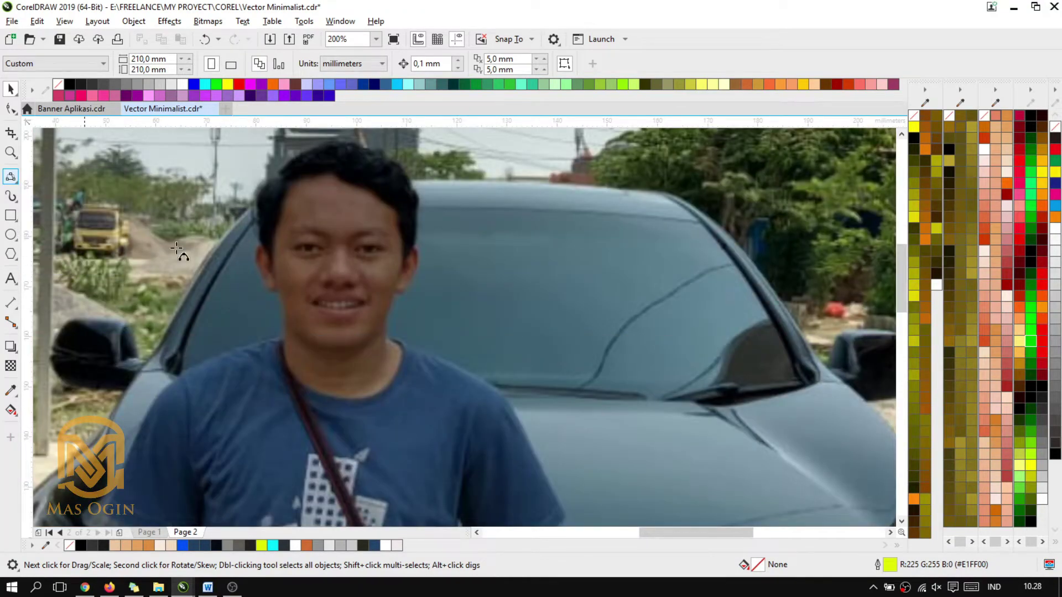
scroll(275, 267, "up", 1)
scroll(418, 236, "down", 1)
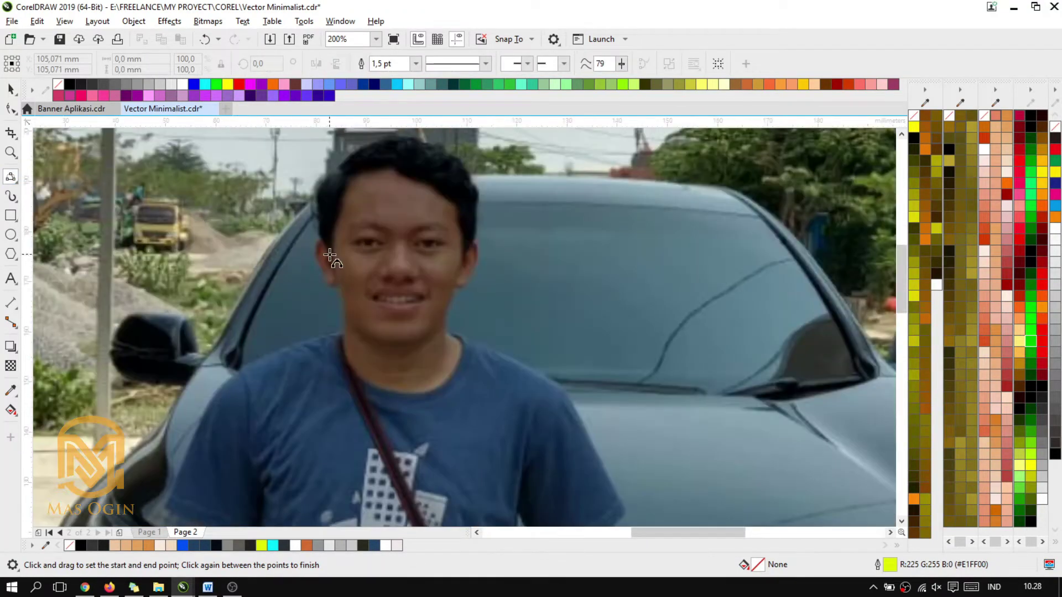
scroll(330, 255, "up", 1)
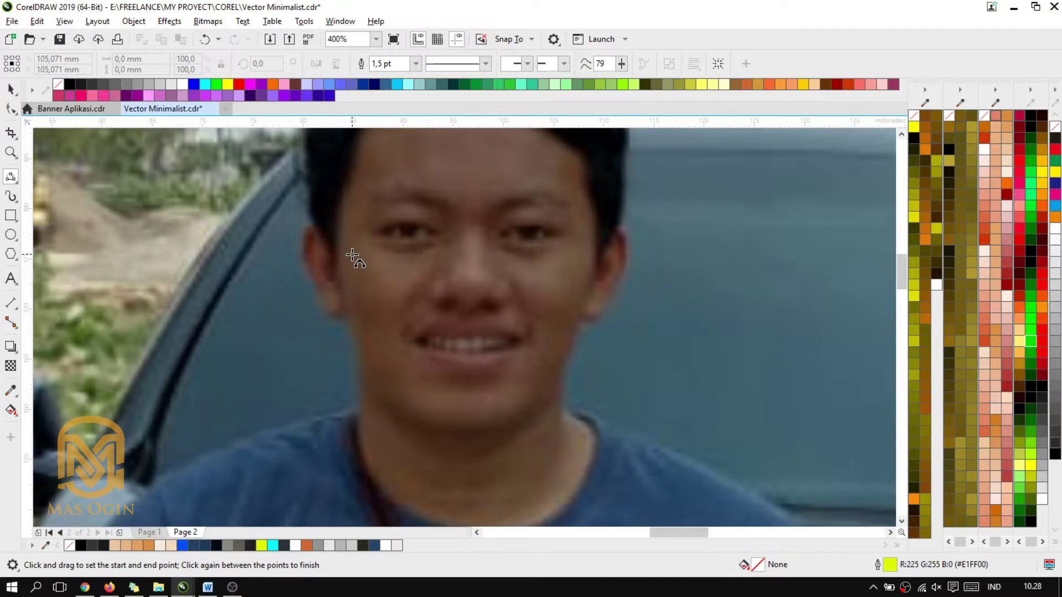
scroll(479, 299, "down", 1)
scroll(478, 300, "up", 1)
scroll(332, 308, "up", 1)
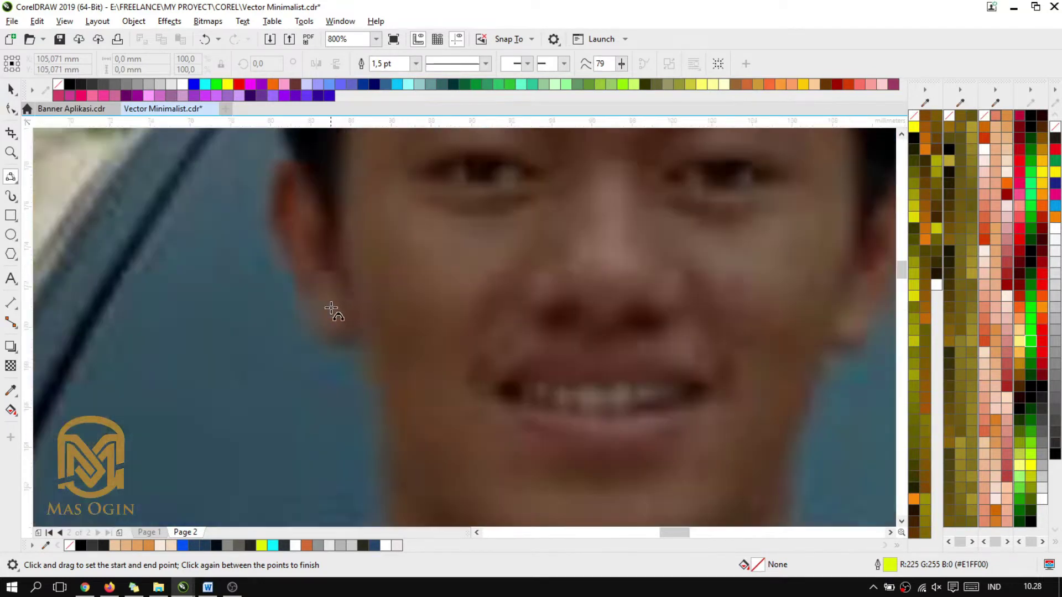
scroll(393, 285, "down", 1)
scroll(380, 298, "up", 1)
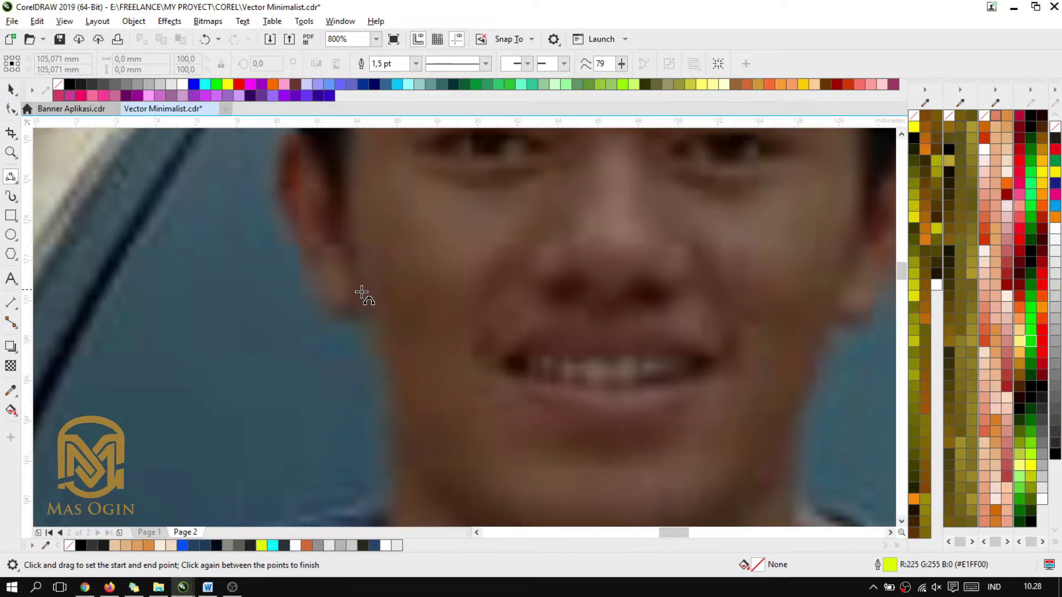
left_click_drag(362, 294, 510, 486)
left_click(422, 415)
scroll(539, 370, "down", 2)
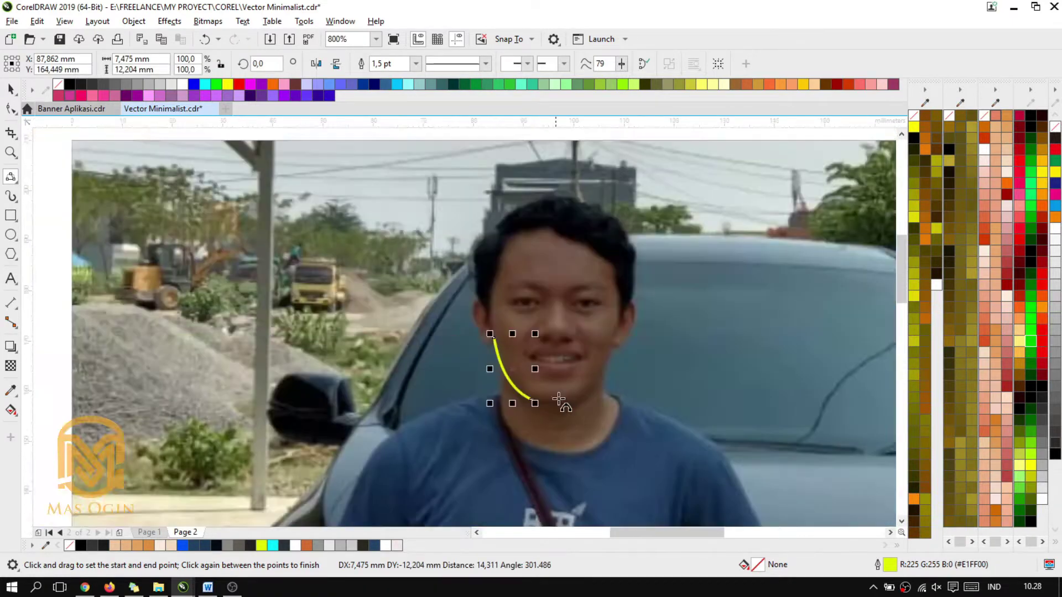
Extend the face outline under the chin and up the right jaw to the earlobe, about 24 x 13 mm overall.
scroll(559, 399, "up", 3)
left_click_drag(384, 373, 662, 277)
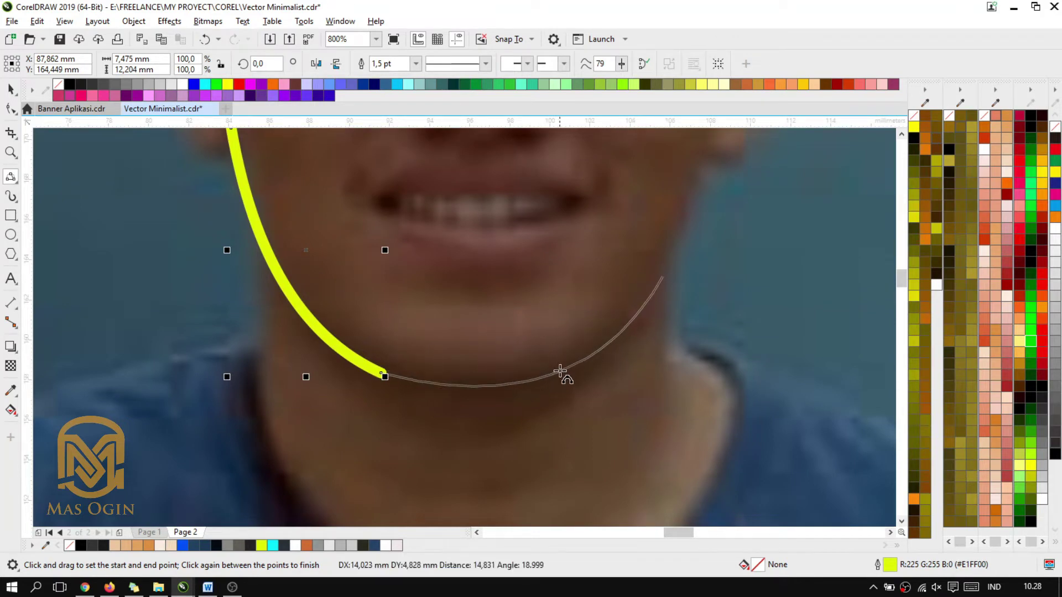
left_click(562, 372)
scroll(561, 372, "down", 3)
scroll(593, 351, "up", 2)
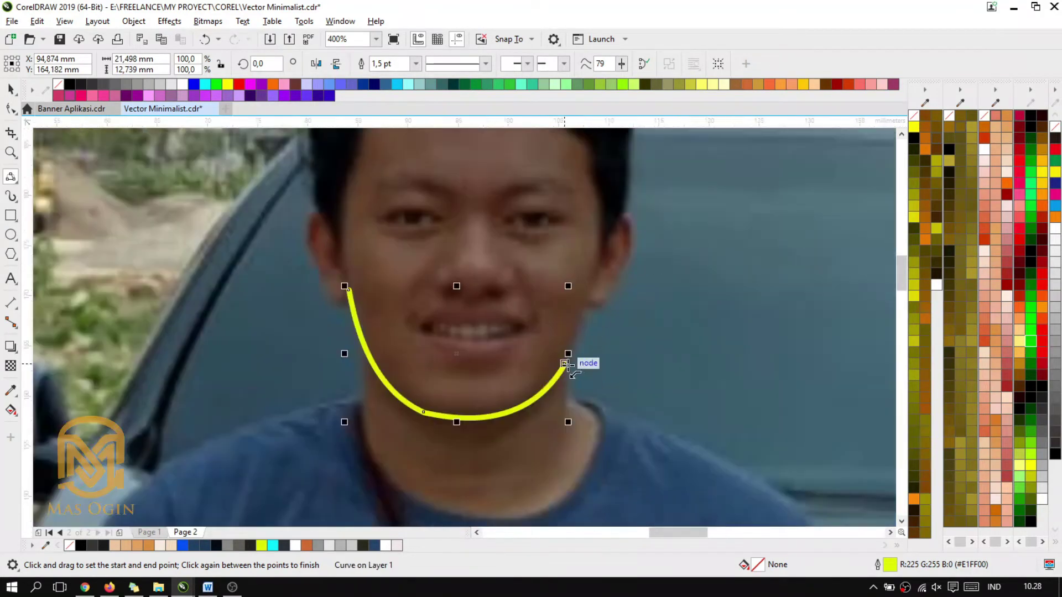
left_click_drag(564, 363, 586, 312)
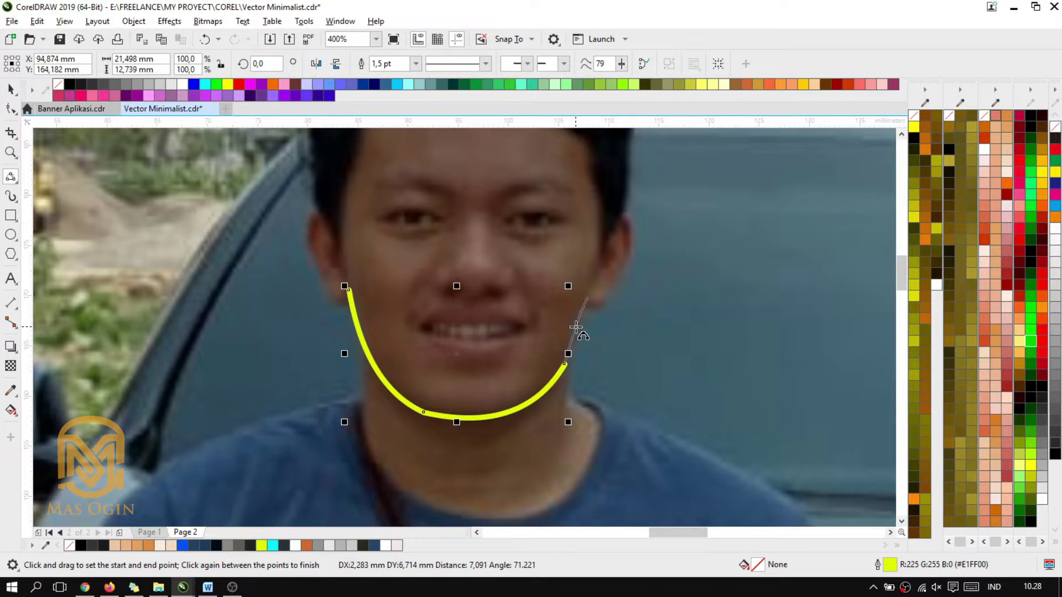
left_click(579, 331)
Continue the face outline around the right earlobe and up the outer edge of the right ear.
scroll(589, 292, "up", 2)
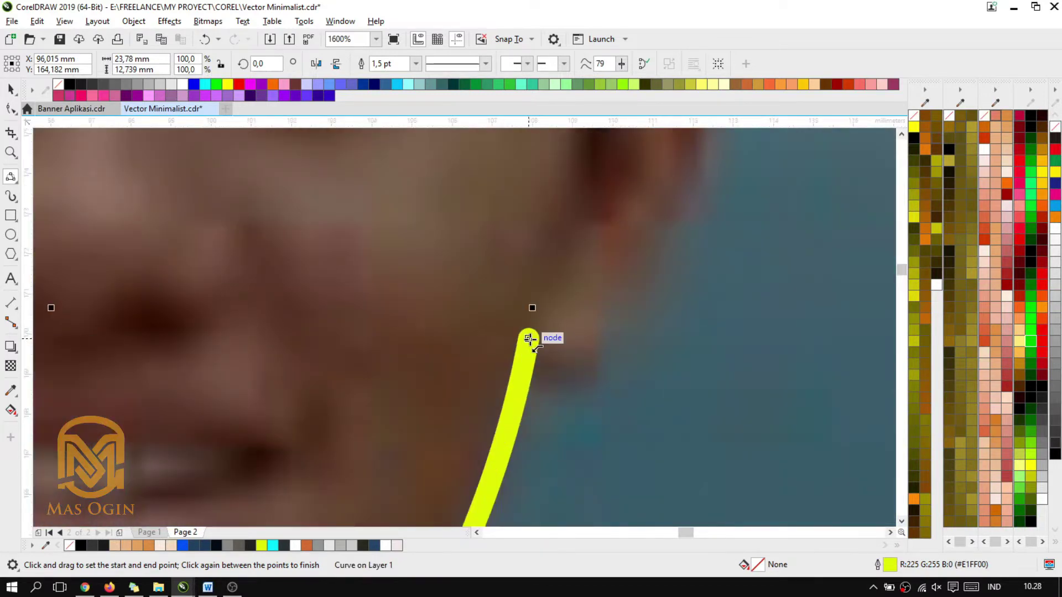
left_click_drag(529, 339, 656, 238)
left_click(570, 372)
scroll(635, 289, "down", 2)
scroll(627, 312, "up", 1)
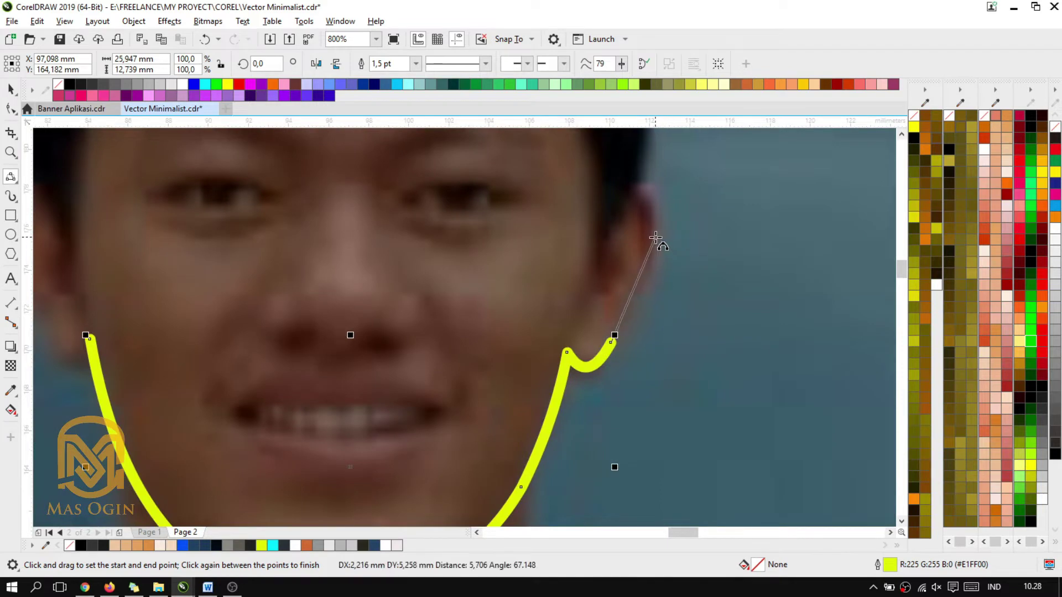
left_click(639, 300)
scroll(659, 236, "down", 2)
scroll(673, 282, "up", 2)
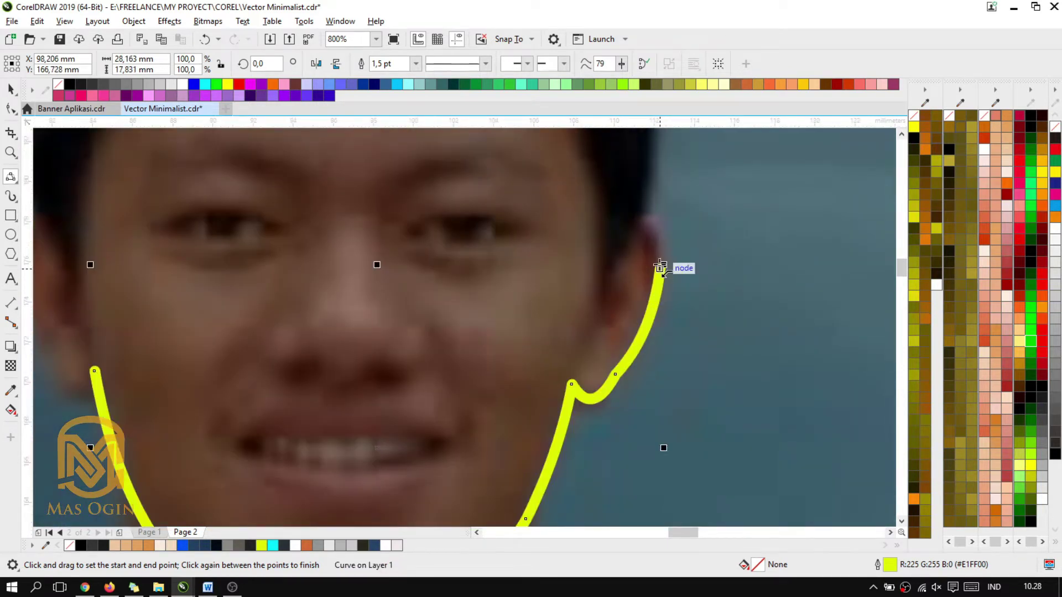
Round the top of the right ear, then trace down its inner edge and up along the right sideburn.
left_click_drag(660, 267, 587, 209)
left_click(631, 229)
left_click(608, 288)
left_click(593, 267)
scroll(584, 228, "down", 2)
scroll(456, 193, "up", 1)
scroll(691, 174, "up", 1)
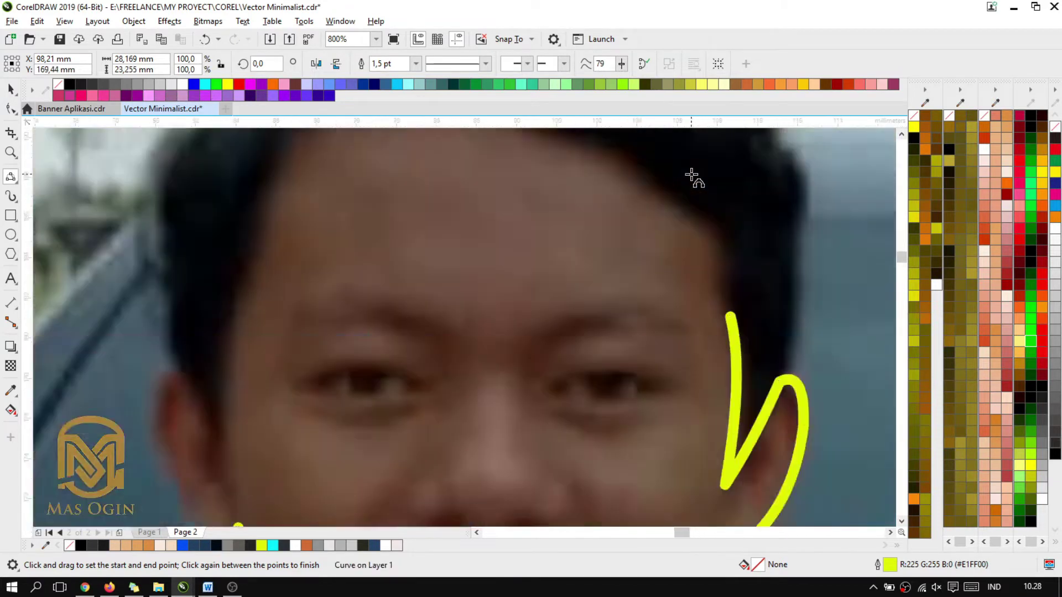
Trace the hairline from the right temple across the forehead to its left corner with successive curve segments.
scroll(691, 174, "up", 1)
scroll(783, 335, "down", 2)
left_click_drag(780, 364, 555, 265)
left_click(775, 347)
left_click(740, 299)
left_click(669, 260)
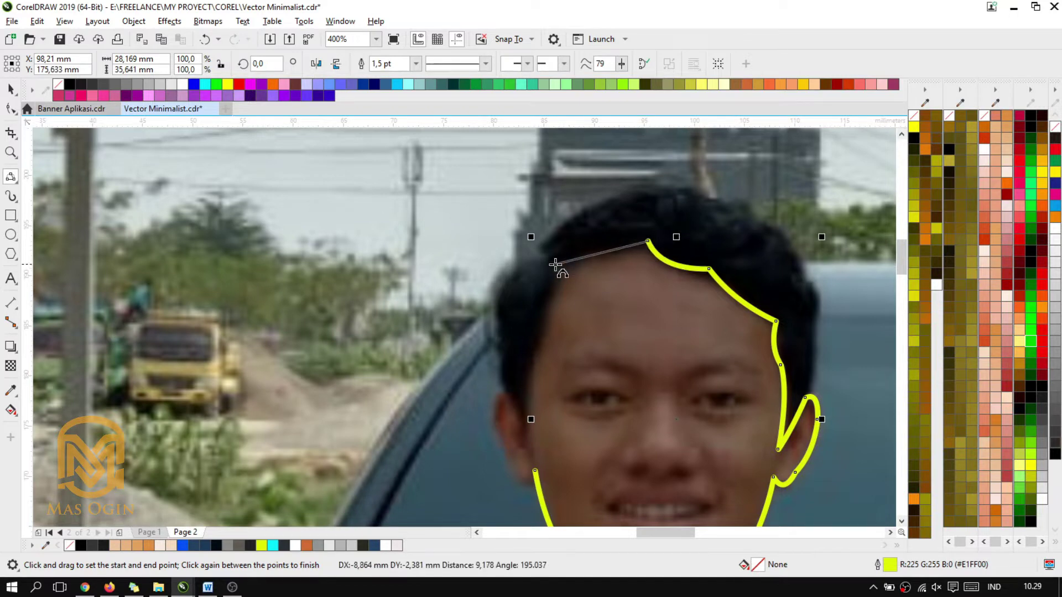
left_click(606, 257)
Continue the face outline down the left temple and sideburn, and back up to the top of the left ear.
scroll(535, 321, "up", 1)
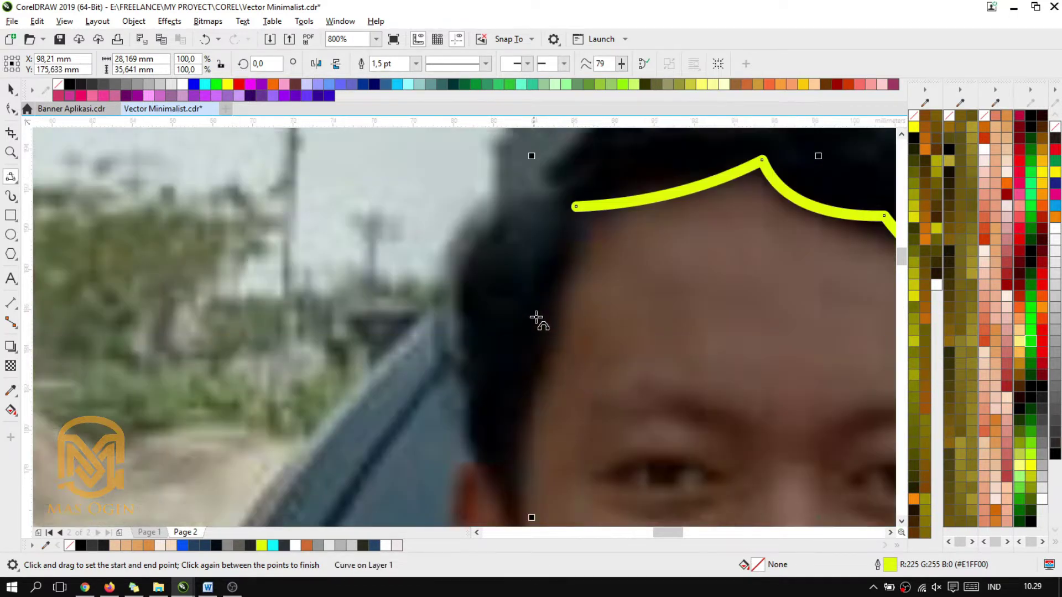
scroll(570, 258, "down", 1)
scroll(558, 312, "up", 1)
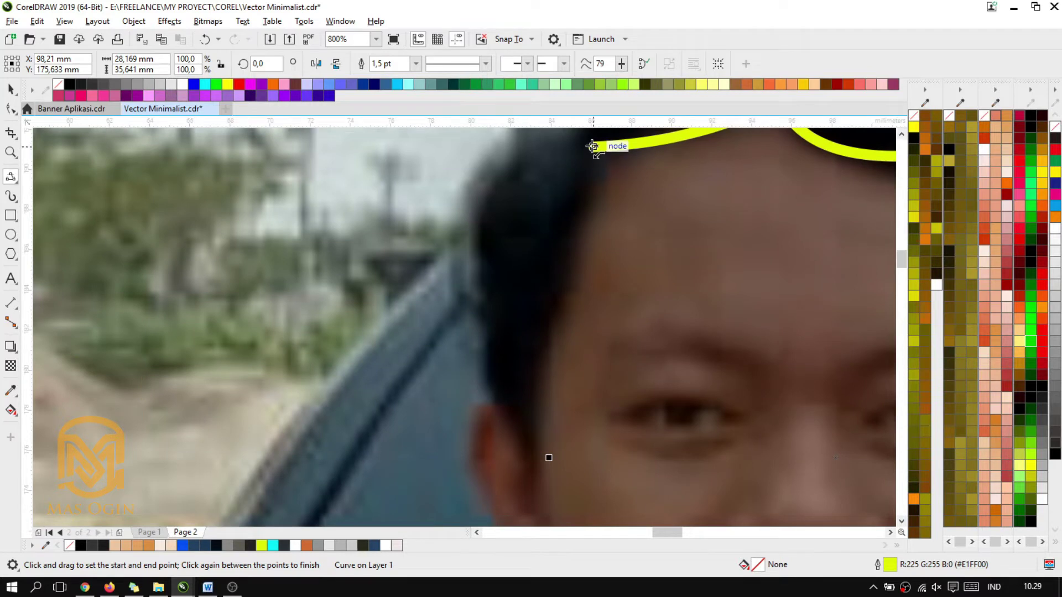
left_click_drag(592, 146, 544, 311)
left_click(587, 226)
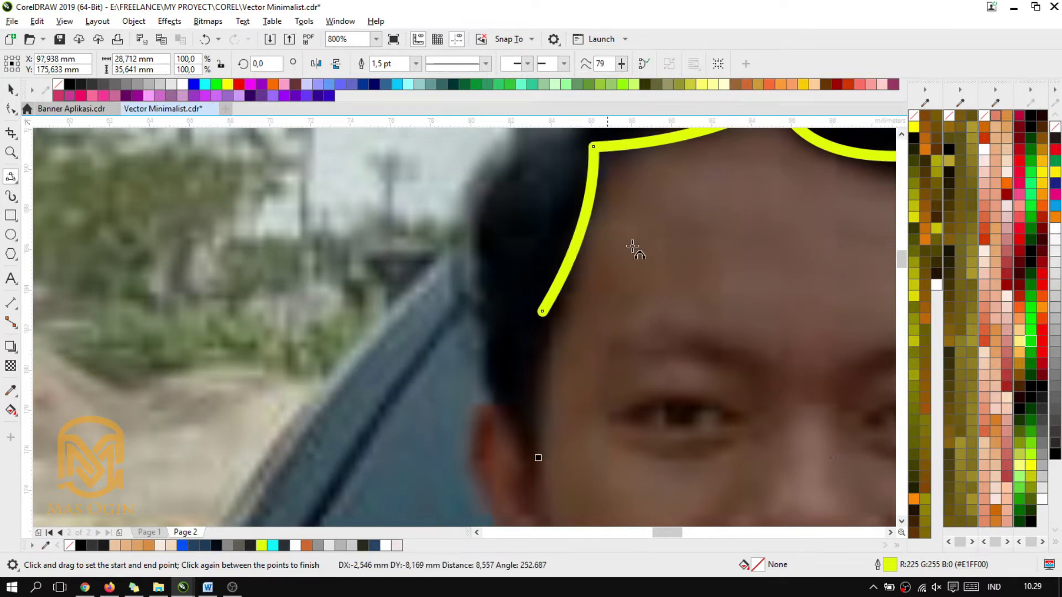
scroll(632, 248, "down", 1)
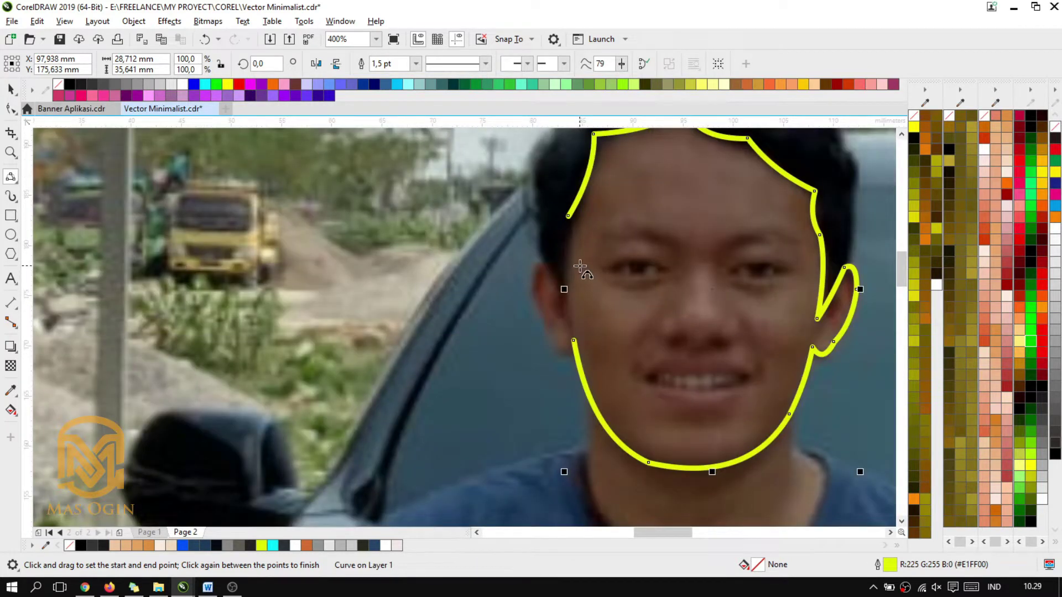
scroll(580, 266, "up", 1)
mouse_move(553, 148)
left_mouse_down()
mouse_move(556, 355)
mouse_move(545, 292)
mouse_move(493, 254)
mouse_move(498, 237)
left_mouse_up()
left_click(542, 226)
left_click(519, 254)
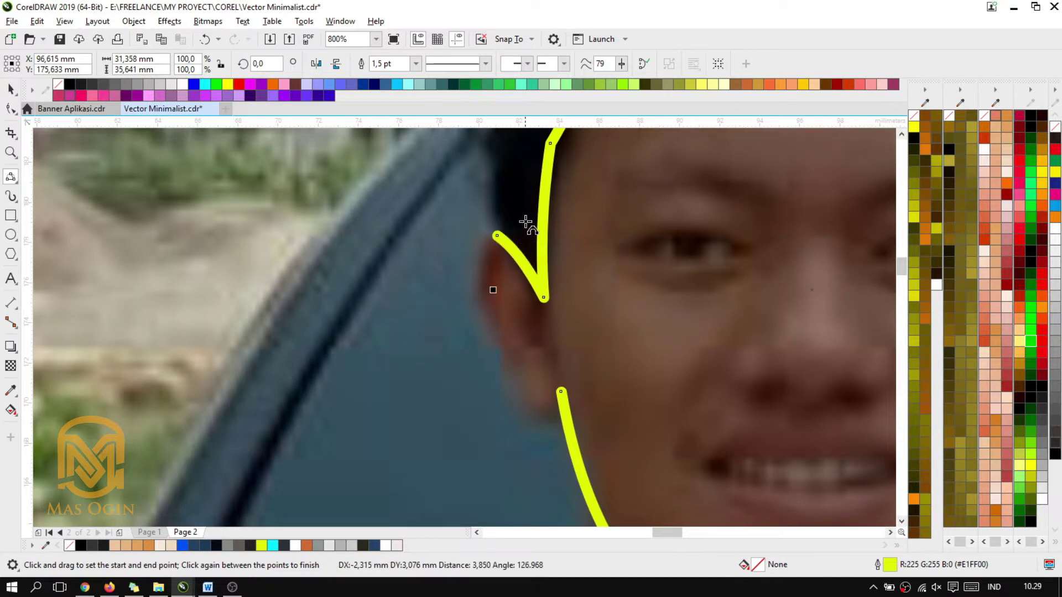
Trace the outer edge and lobe of the left ear and close the face outline at its starting node, about 32 x 36 mm overall.
scroll(524, 221, "down", 1)
scroll(517, 242, "up", 1)
mouse_move(506, 210)
left_mouse_down()
mouse_move(497, 301)
mouse_move(517, 332)
mouse_move(524, 382)
mouse_move(520, 368)
mouse_move(569, 366)
left_mouse_up()
left_click(481, 264)
left_click(513, 343)
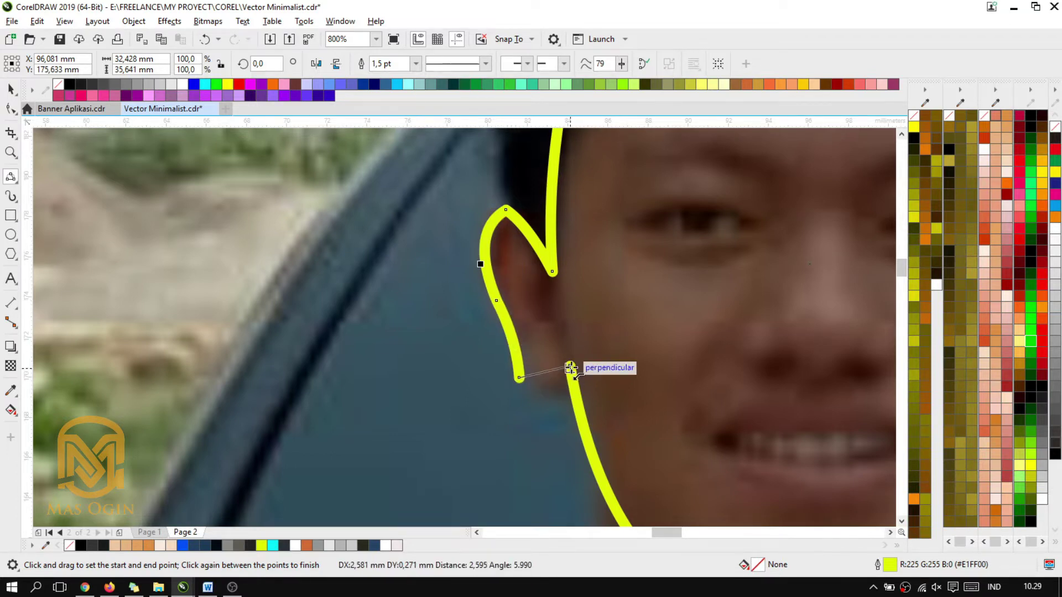
left_click(546, 400)
scroll(620, 306, "down", 3)
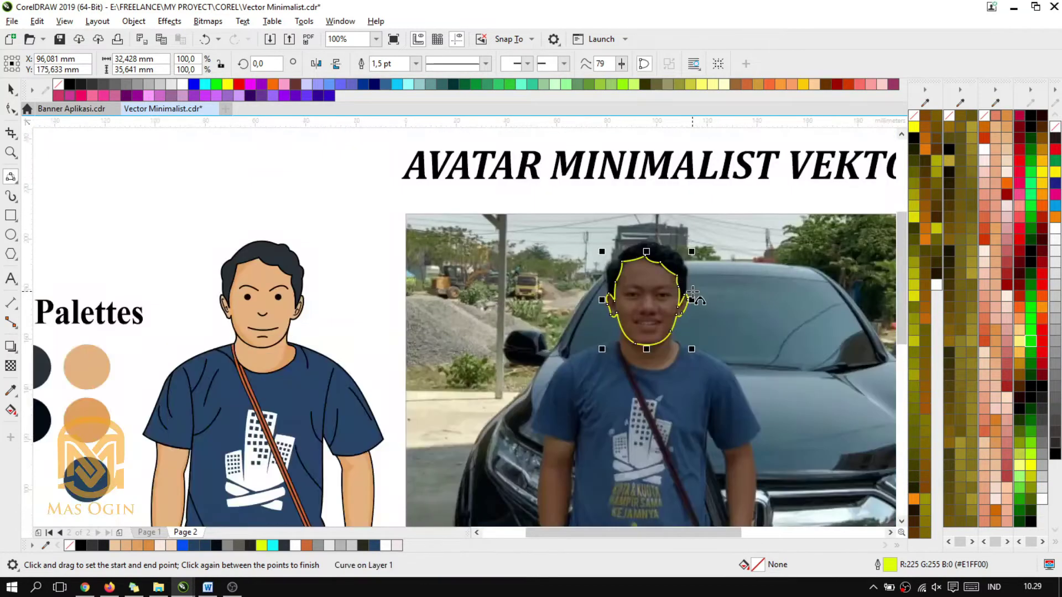
Compare the closed face outline with the face in the photo and in the AFTER avatar.
scroll(690, 292, "up", 2)
scroll(570, 266, "down", 2)
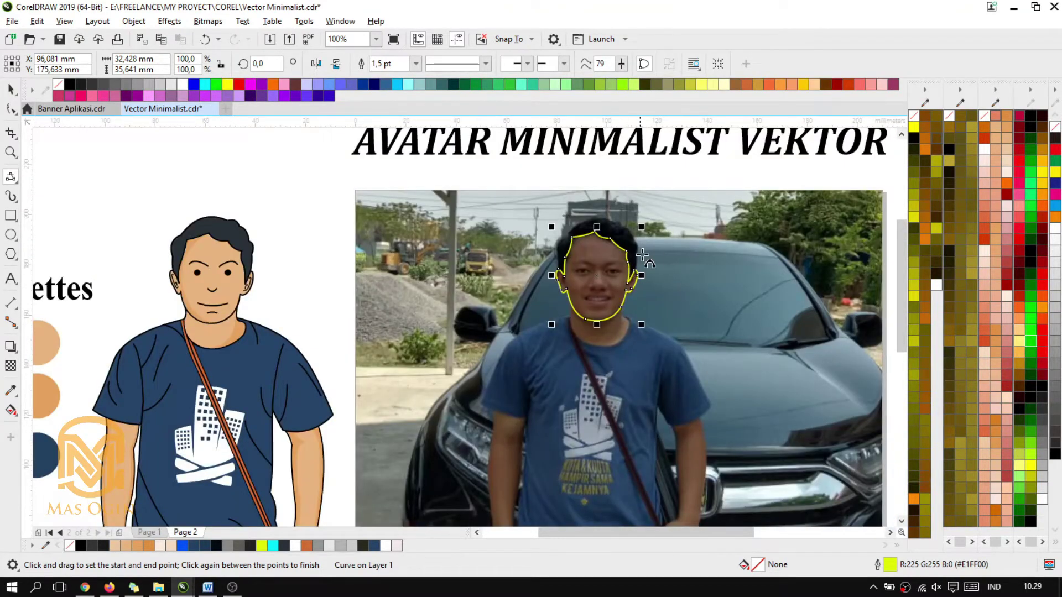
scroll(642, 256, "down", 2)
scroll(592, 253, "up", 3)
scroll(592, 254, "down", 1)
scroll(146, 224, "up", 1)
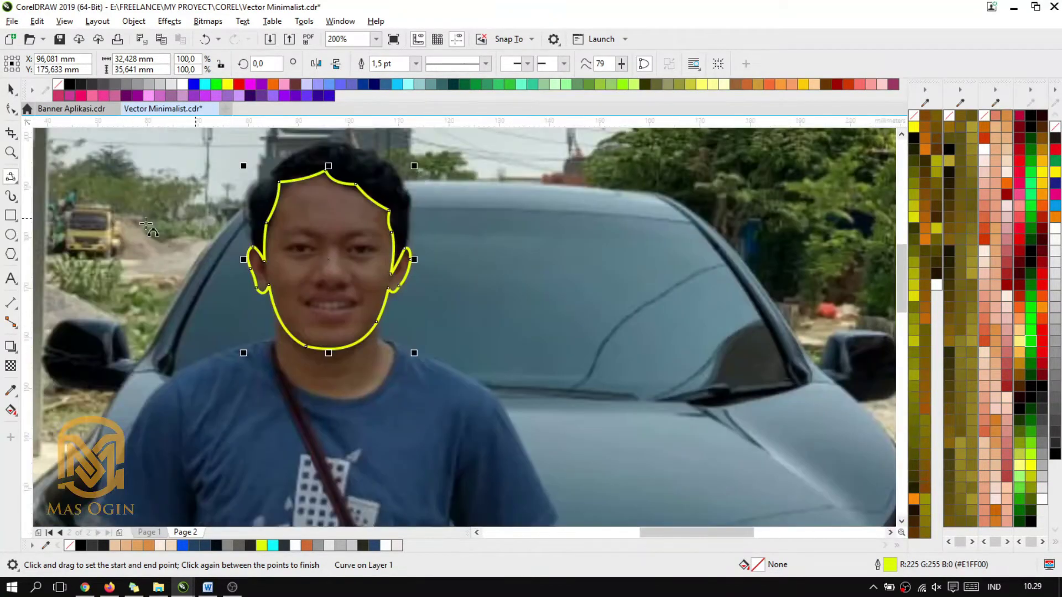
Switch to the Pick tool and delete the yellow face outline traced on the reference photo.
left_click(11, 87)
scroll(487, 237, "down", 2)
scroll(402, 242, "up", 2)
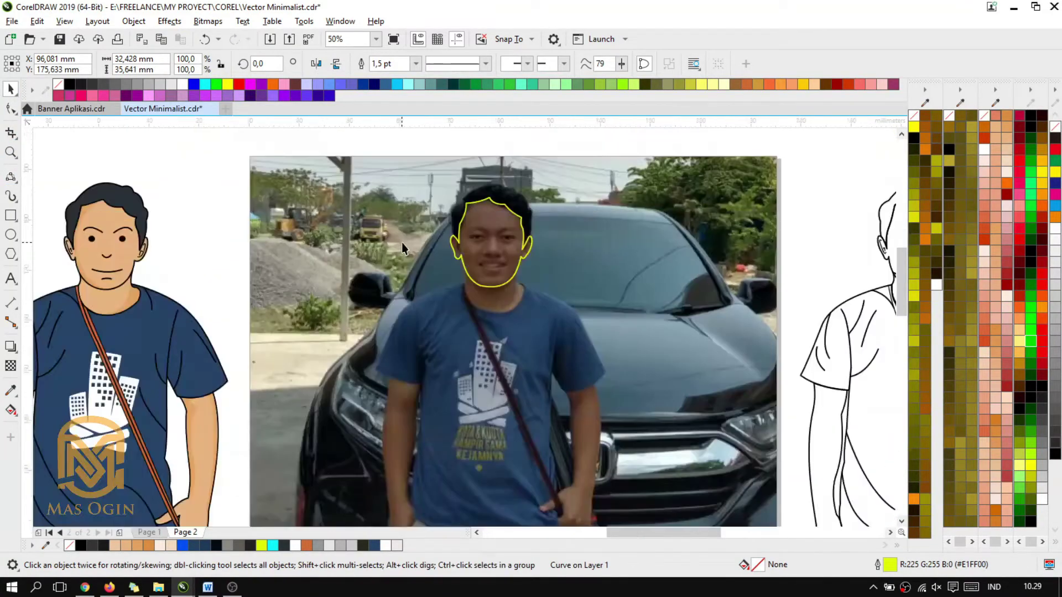
scroll(569, 238, "down", 2)
scroll(647, 245, "up", 1)
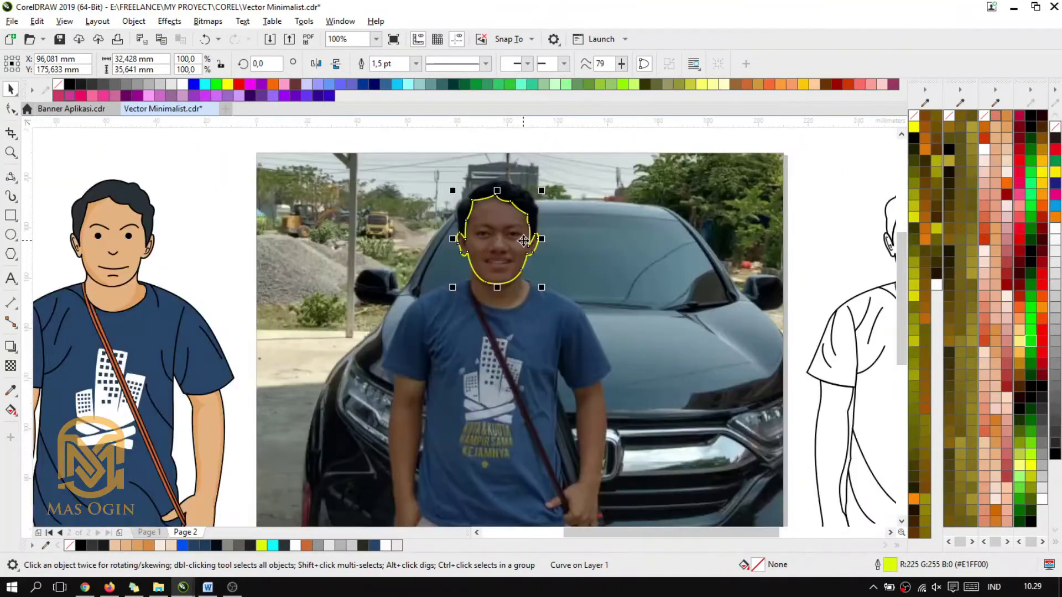
scroll(523, 241, "down", 1)
scroll(773, 237, "up", 1)
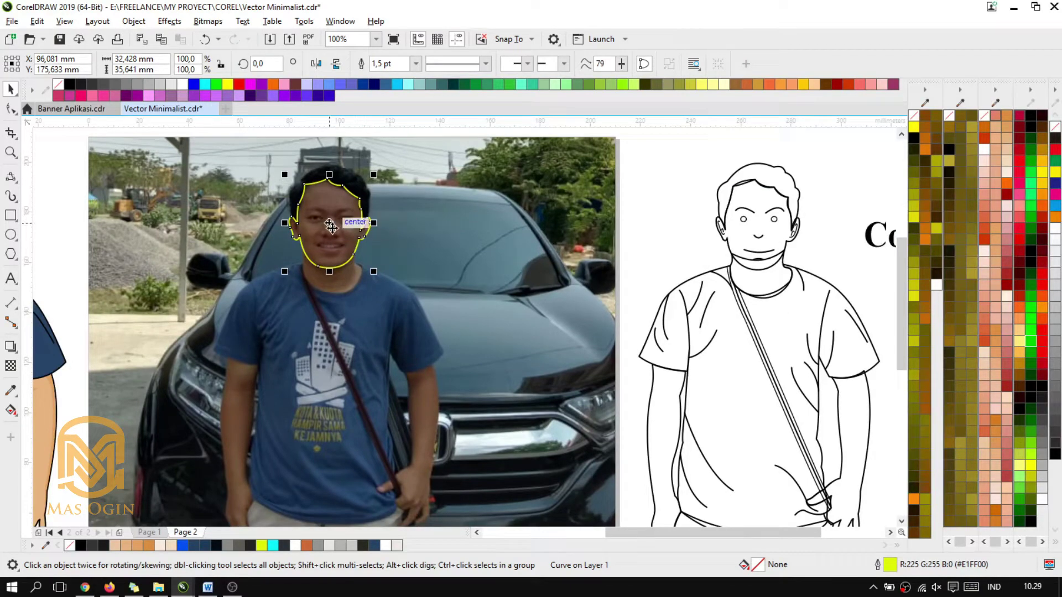
key("Delete")
Move the face-and-ears outline of the BEFORE line art away from its head, and undo the move.
left_click(729, 249)
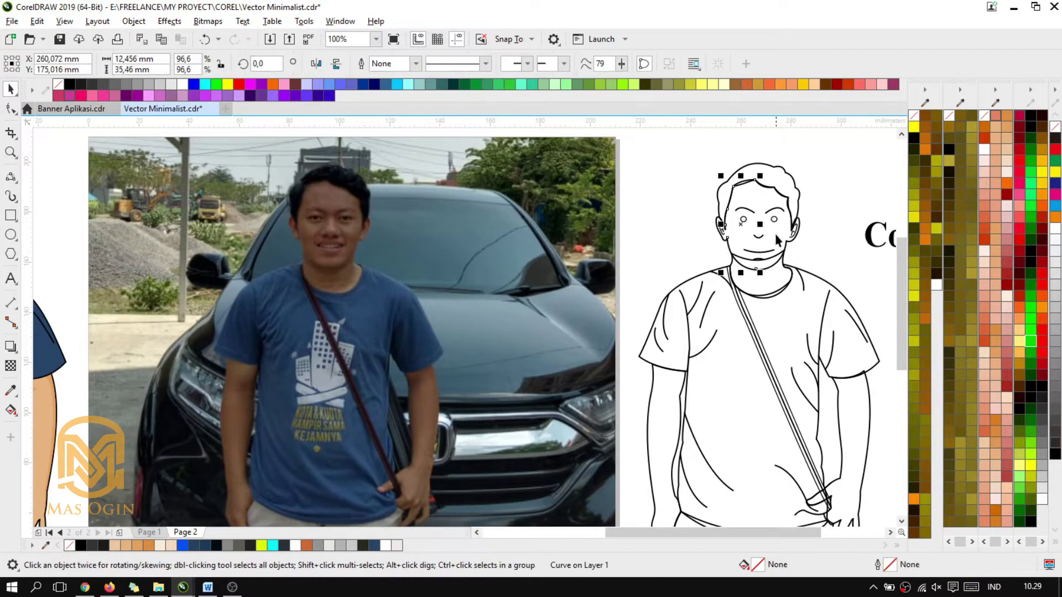
scroll(788, 257, "up", 2)
left_click_drag(782, 293, 674, 326)
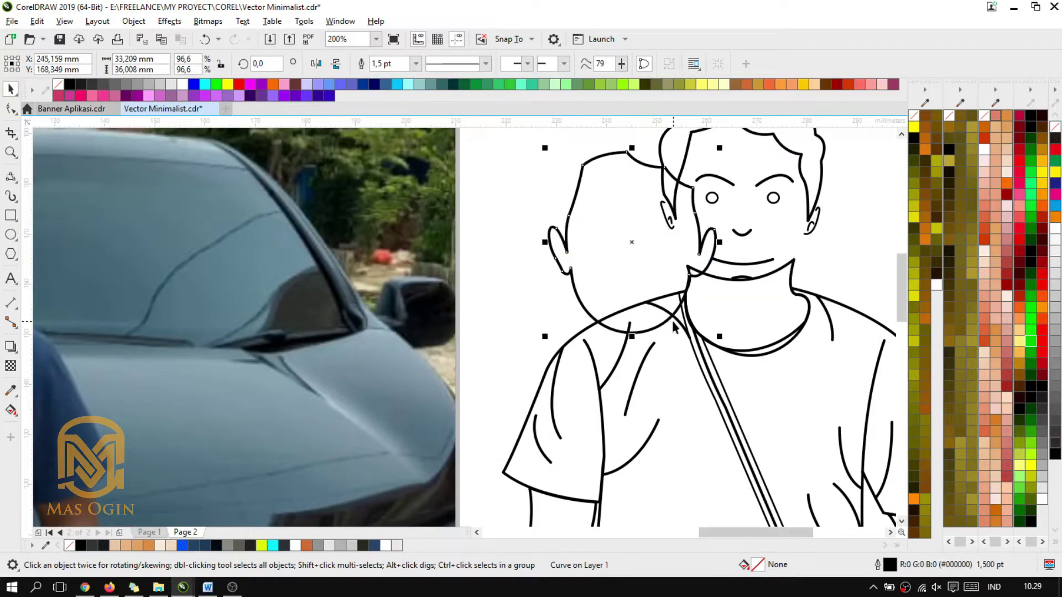
key("ctrl+z")
Trace both eyebrows on the photo's face as separate 3-point curves, about 8.3 mm and 7.5 mm wide.
scroll(566, 196, "down", 4)
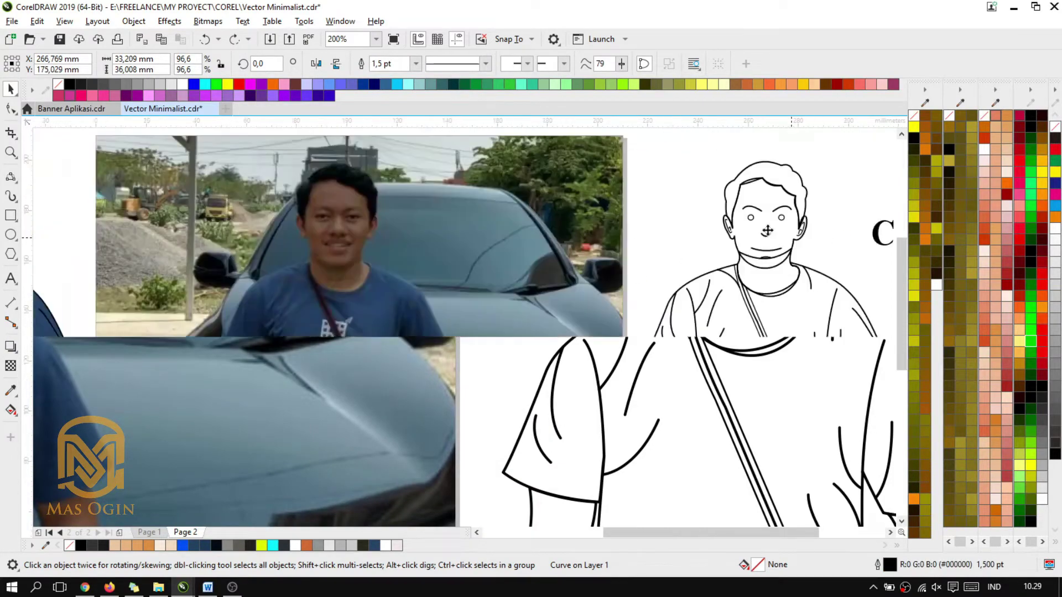
scroll(587, 217, "up", 2)
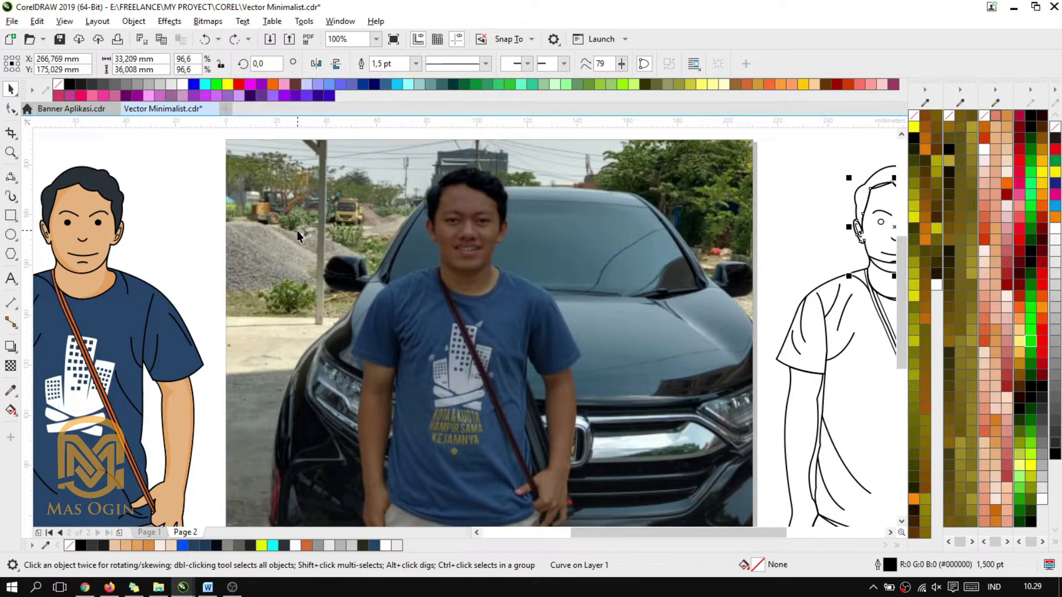
scroll(467, 240, "down", 2)
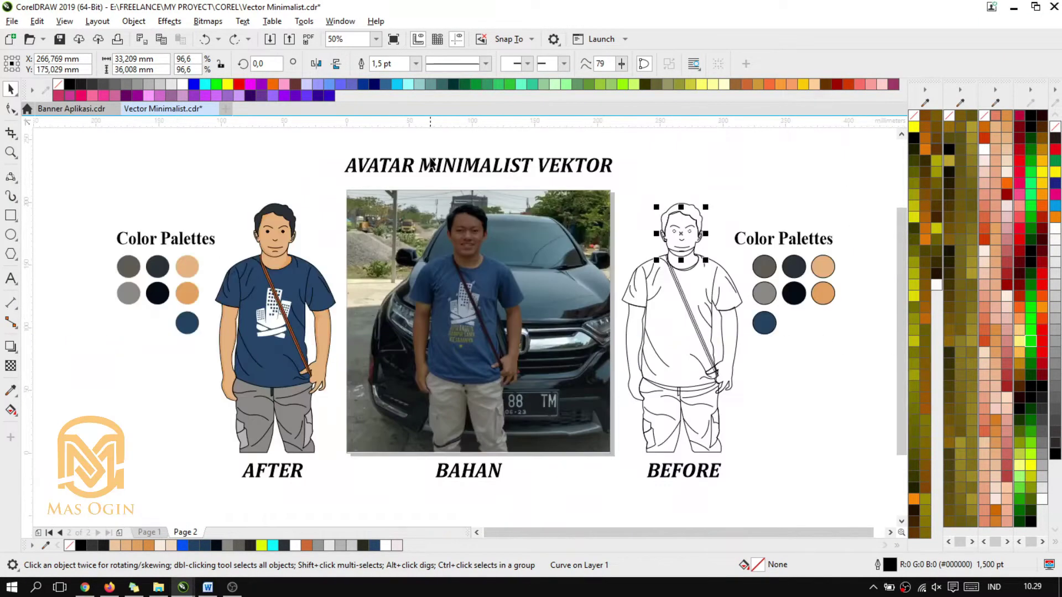
scroll(455, 172, "up", 2)
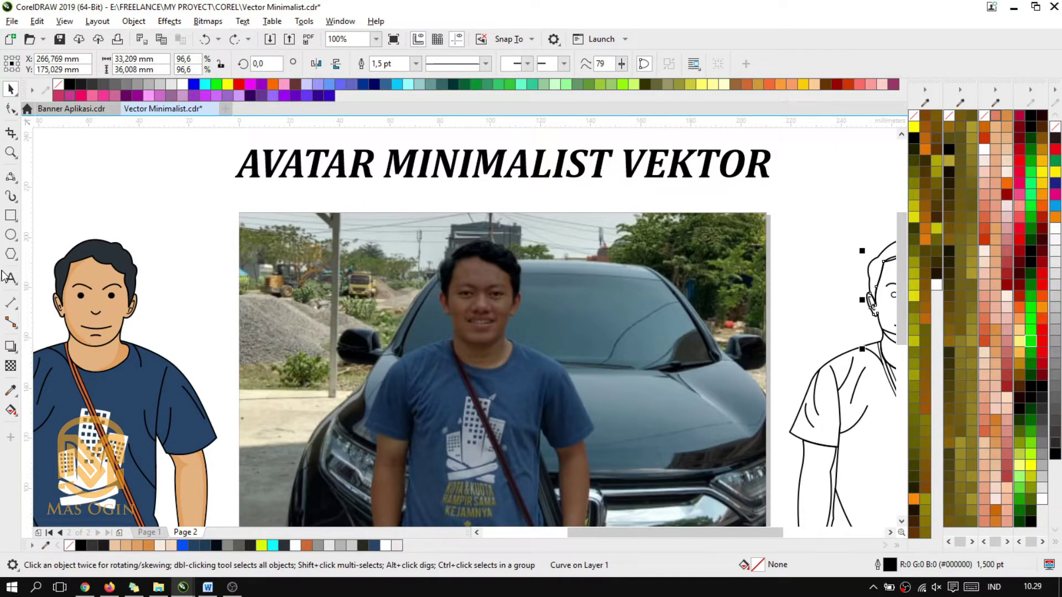
left_click(11, 176)
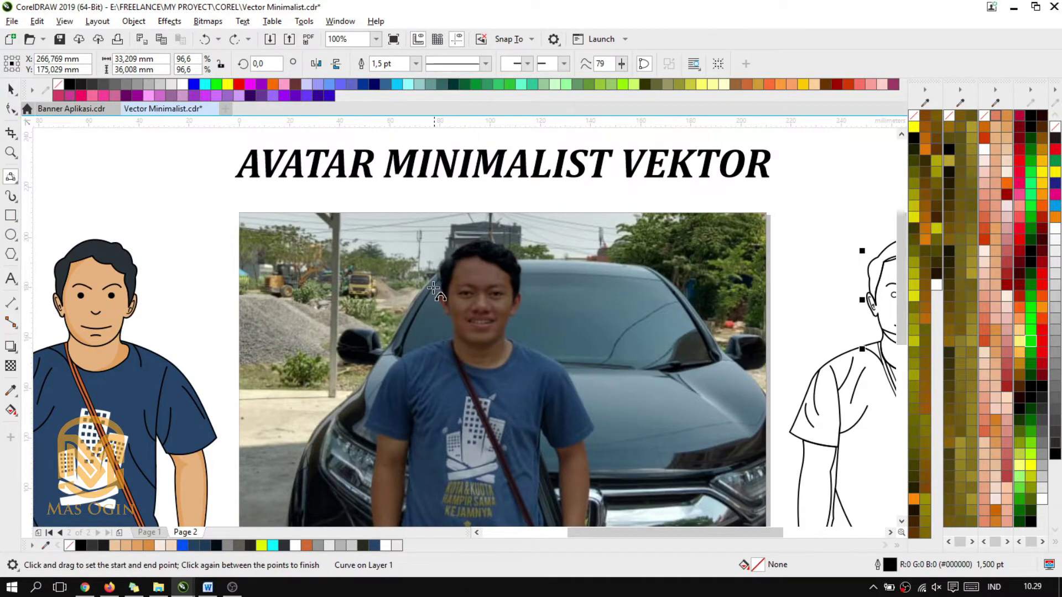
scroll(444, 308, "up", 2)
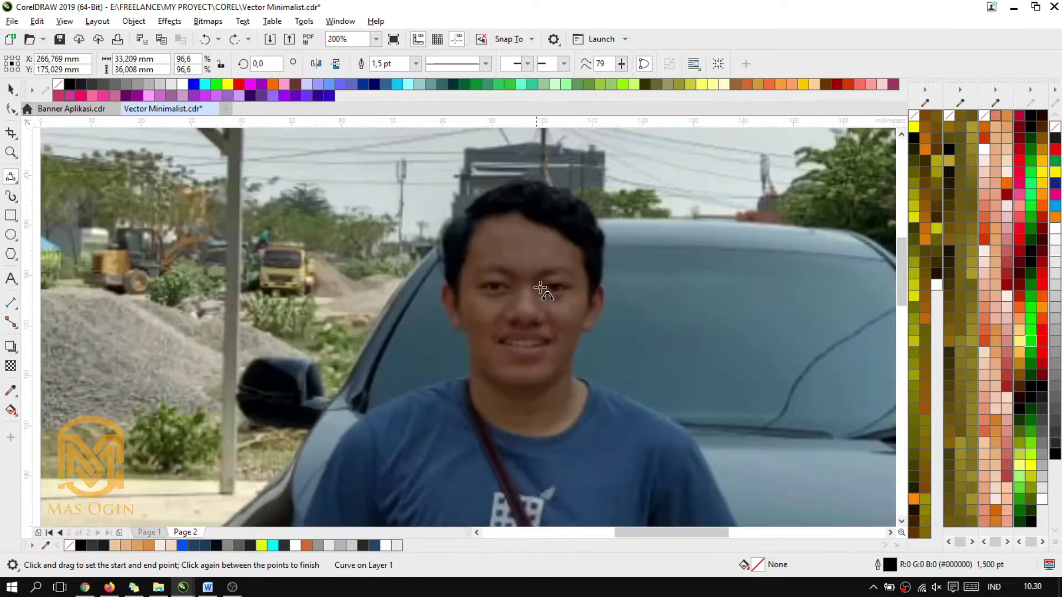
scroll(601, 256, "up", 2)
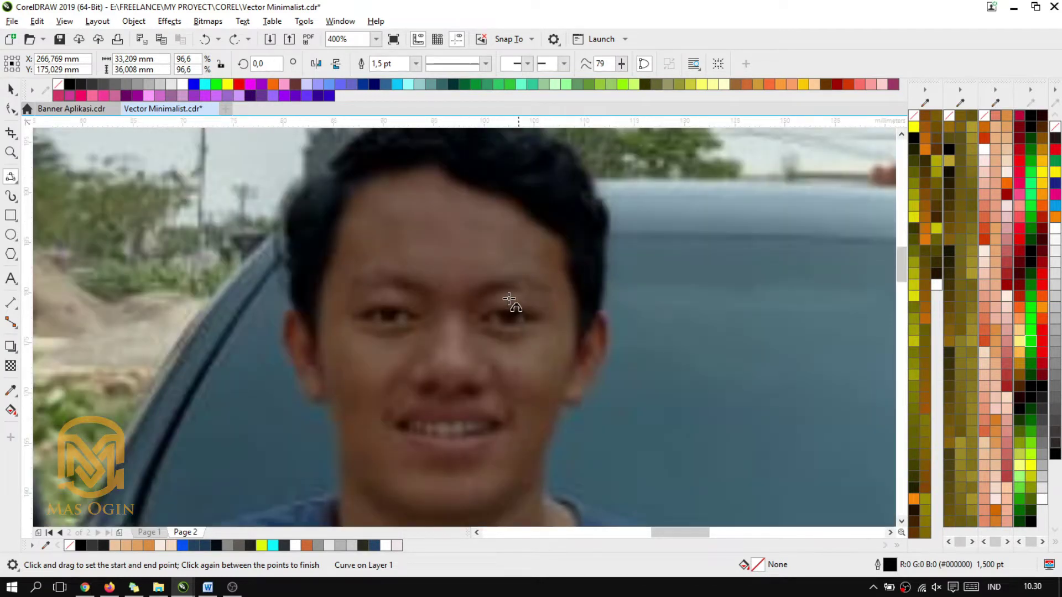
left_click_drag(468, 303, 550, 290)
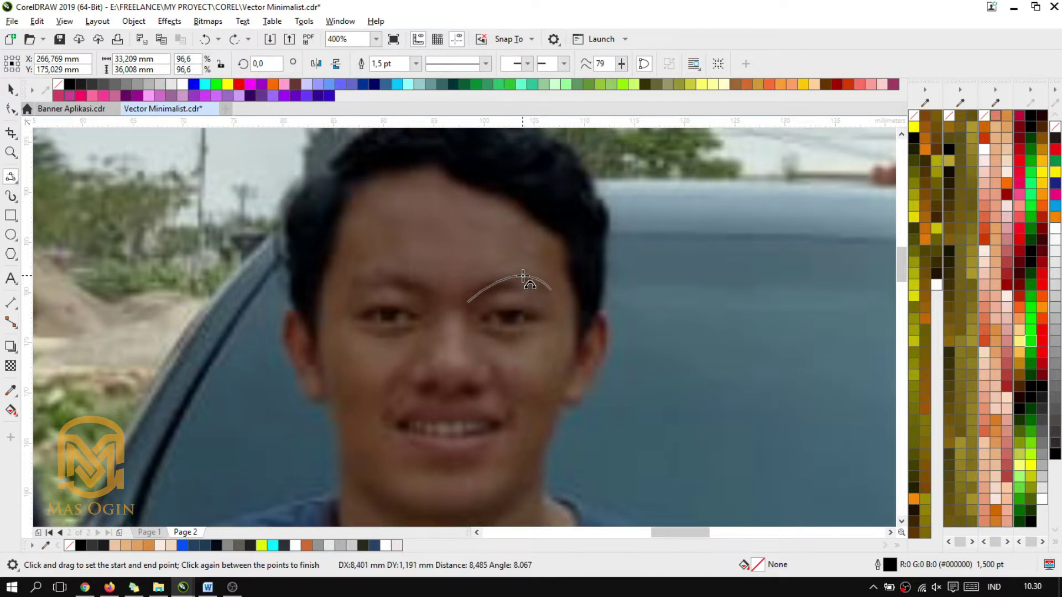
left_click(523, 276)
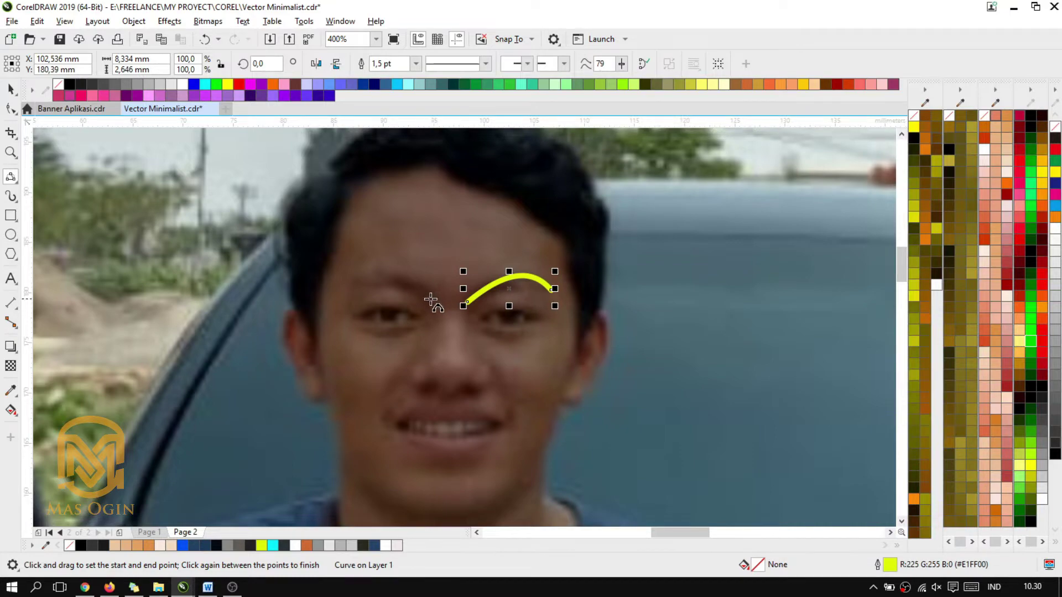
left_click_drag(371, 291, 355, 287)
left_click(379, 273)
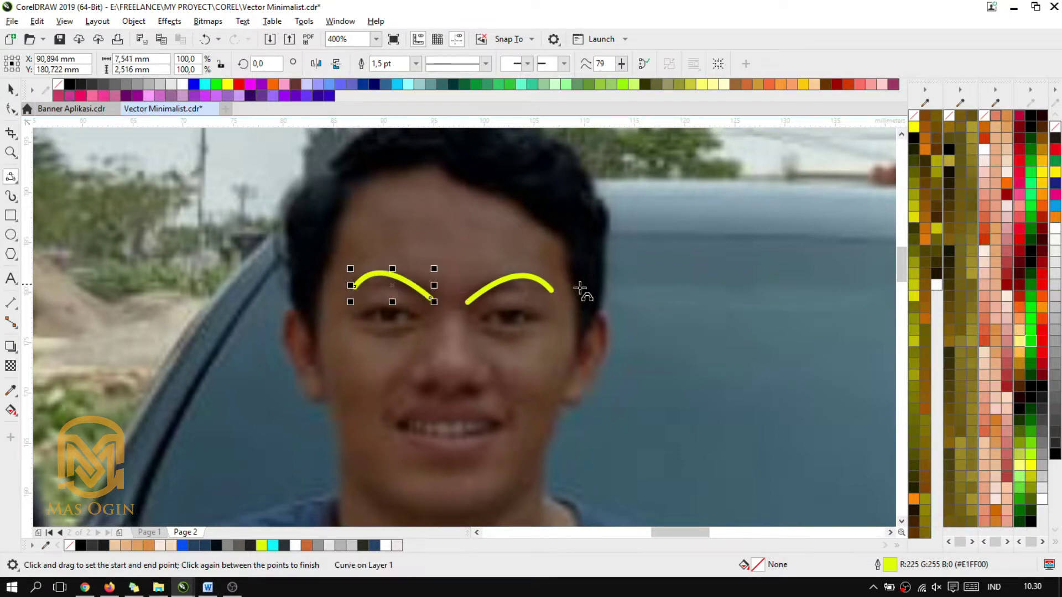
Draw an ellipse about 2.4 x 2.2 mm over the pupil beneath the right-hand eyebrow in the photo.
scroll(547, 287, "down", 1)
scroll(549, 298, "down", 2)
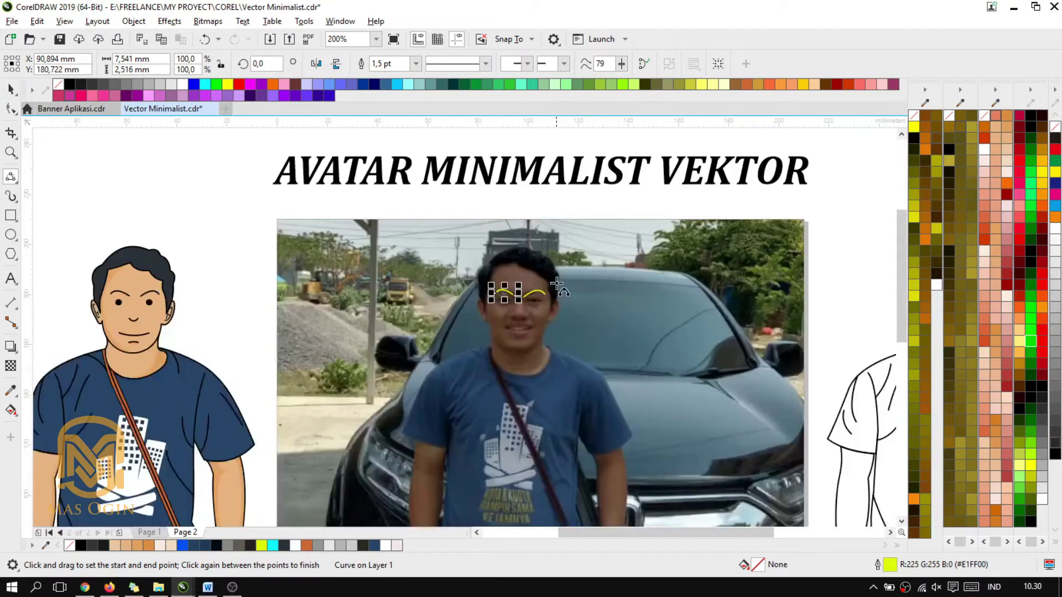
scroll(549, 293, "up", 3)
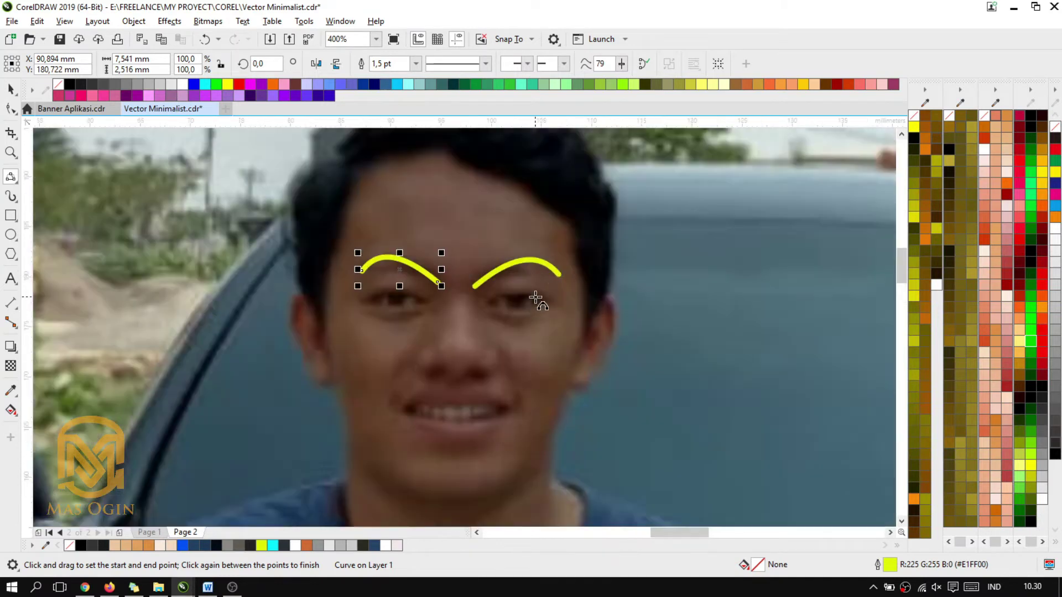
left_click(10, 90)
left_click(10, 235)
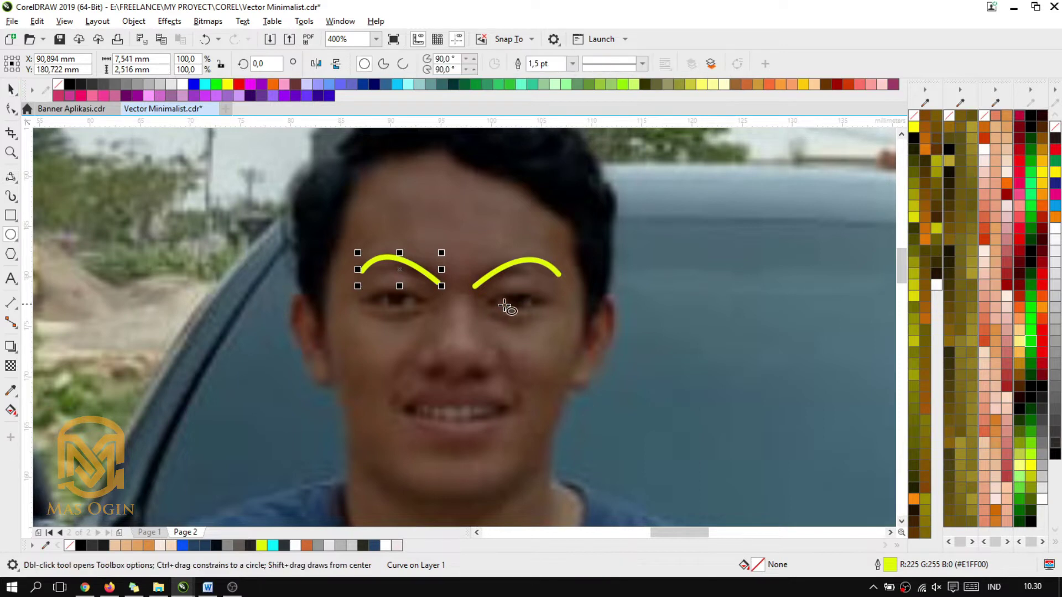
scroll(498, 299, "up", 1)
left_click_drag(487, 281, 542, 332)
left_click(15, 88)
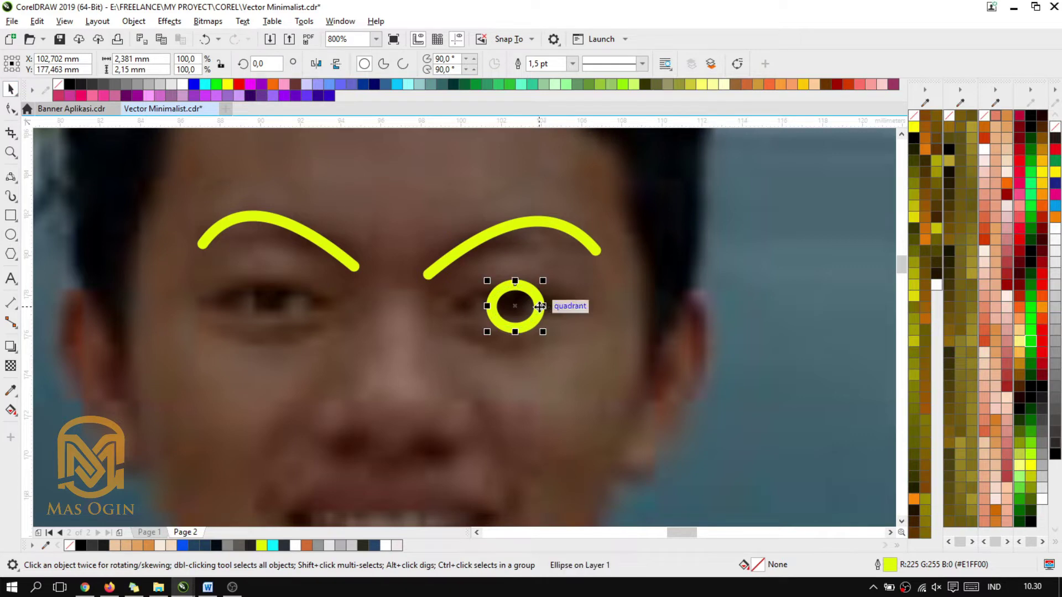
Place a copy of the eye ellipse over the other pupil in the photo and deselect it.
left_click_drag(545, 306, 280, 313)
right_click(281, 313)
scroll(502, 261, "down", 3)
scroll(519, 261, "up", 1)
left_click(547, 263)
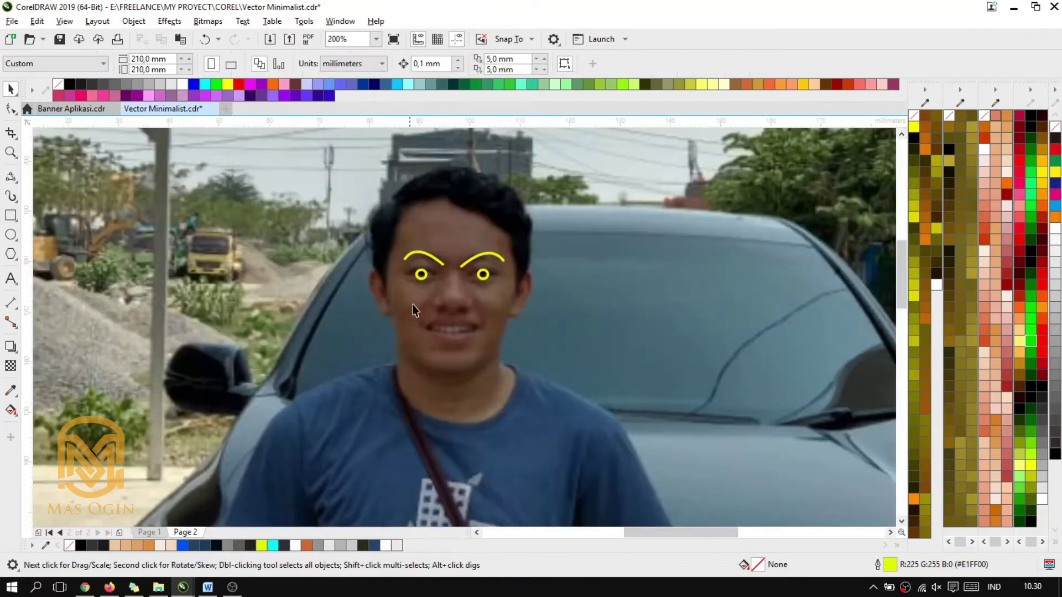
Trace the underside of the nose with a 3-point curve about 4.2 mm wide and 1.4 mm high.
scroll(414, 311, "down", 1)
scroll(455, 277, "up", 2)
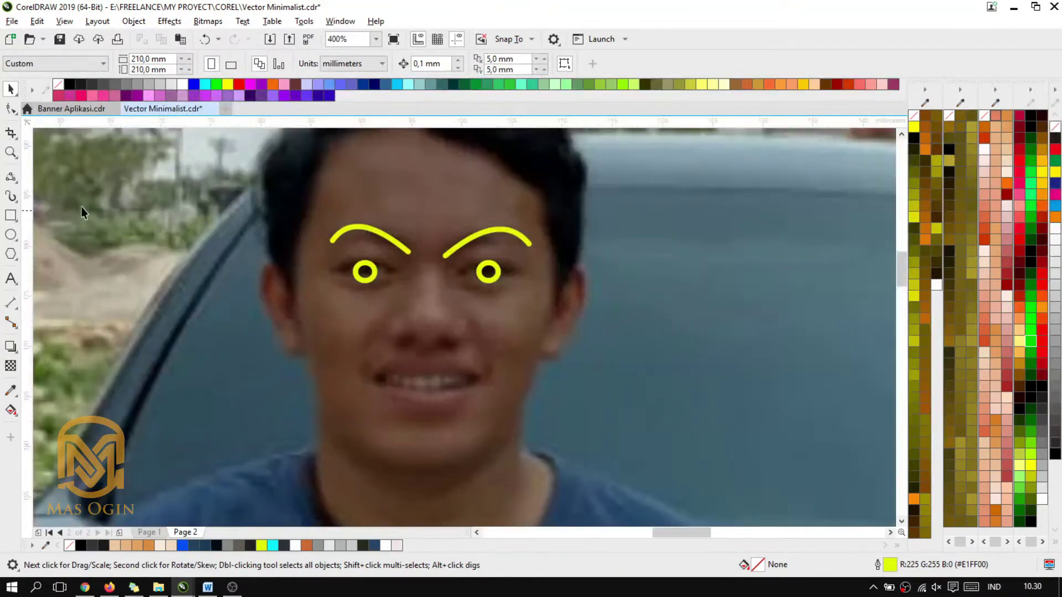
left_click(9, 177)
scroll(553, 323, "down", 3)
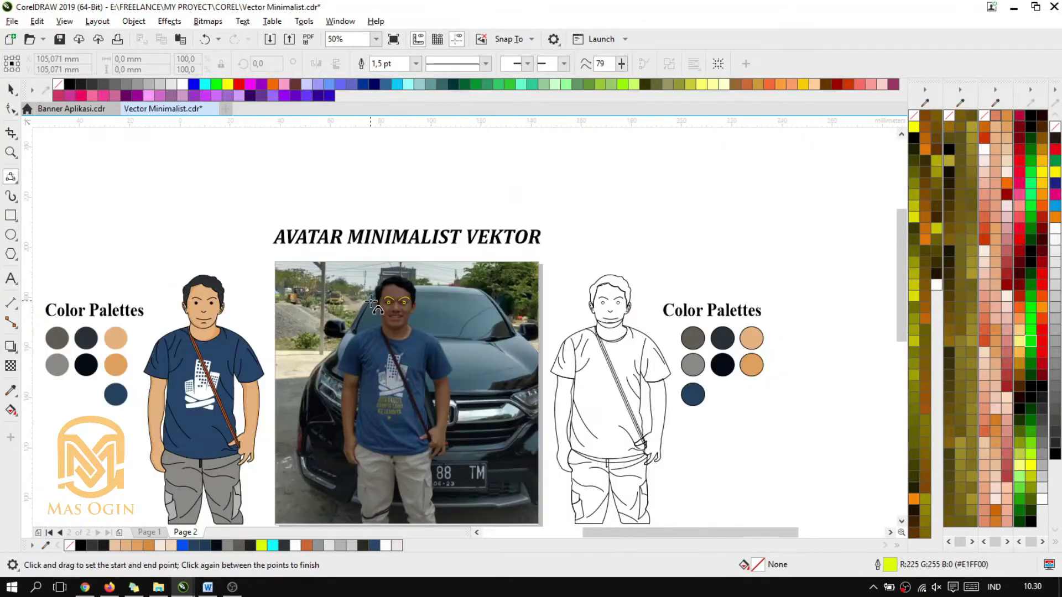
scroll(553, 323, "up", 1)
scroll(430, 322, "up", 3)
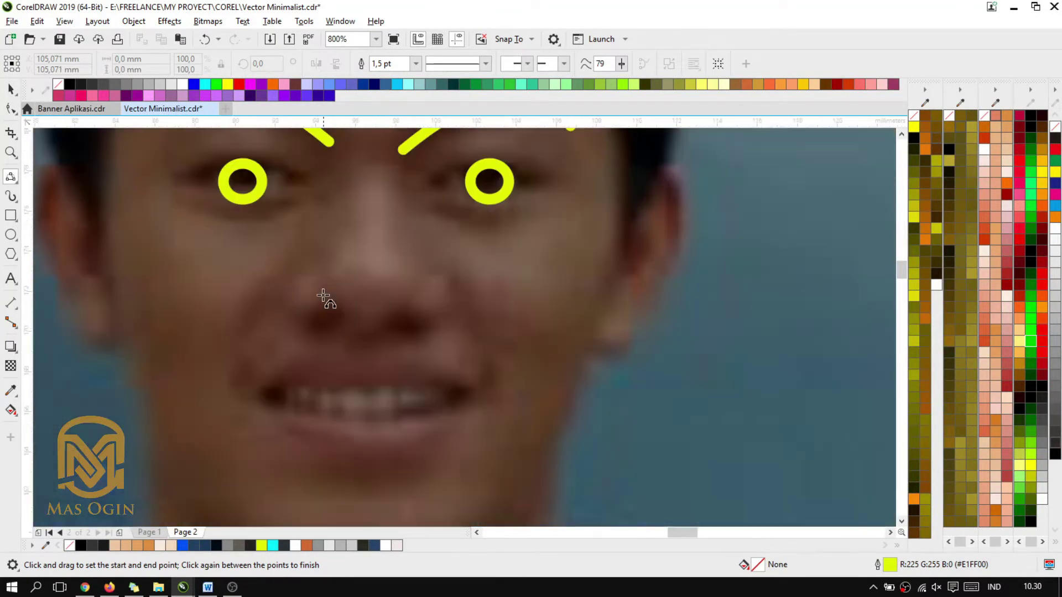
left_click_drag(323, 295, 415, 299)
left_click(368, 323)
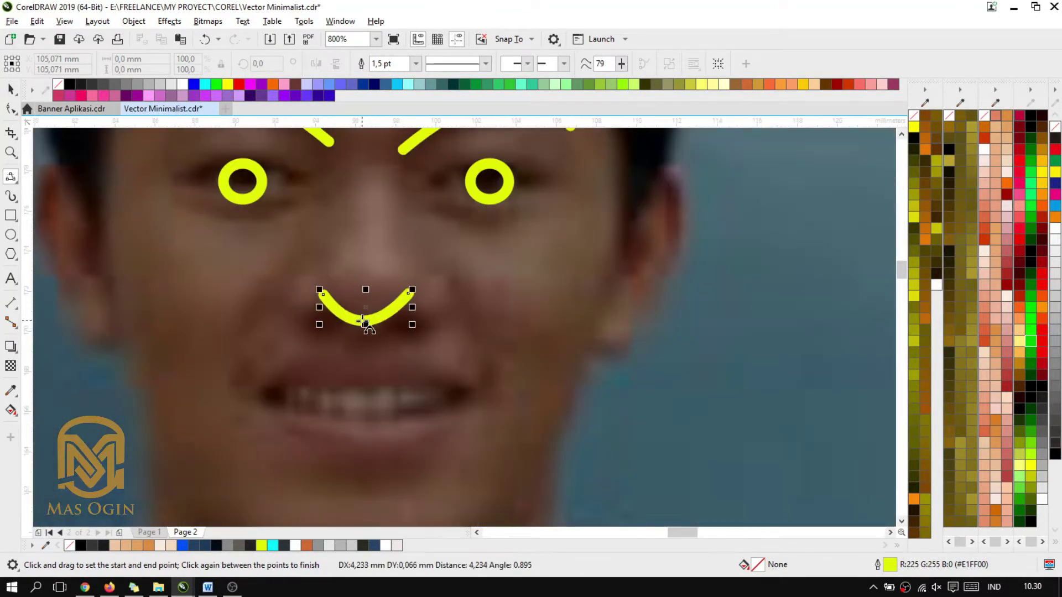
Trace the smiling mouth with a downward-bulging 3-point curve about 11 mm wide and 1.4 mm high.
scroll(404, 291, "down", 1)
scroll(360, 294, "up", 1)
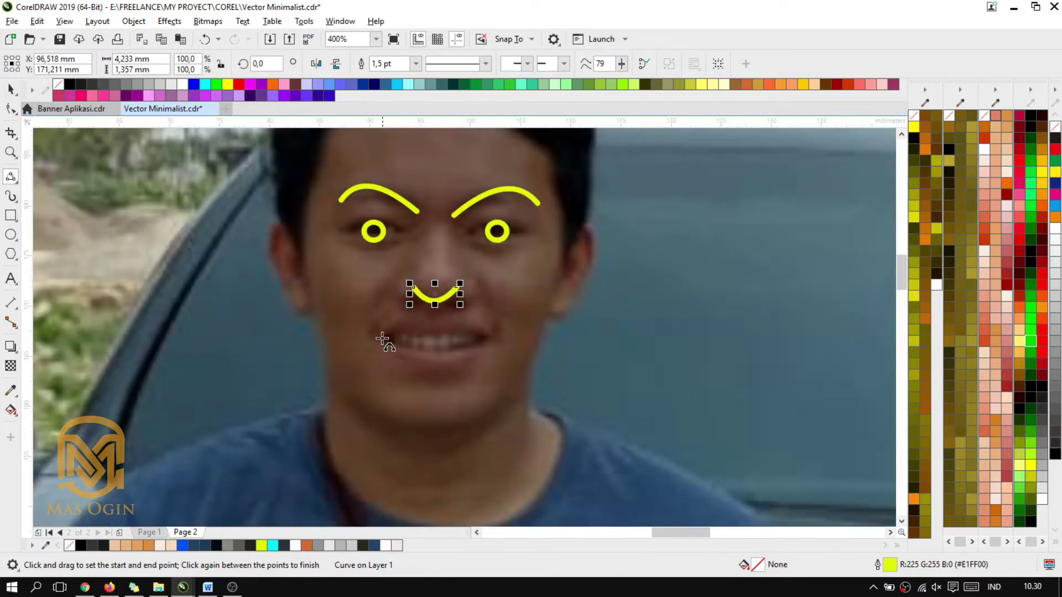
left_click_drag(450, 344, 493, 337)
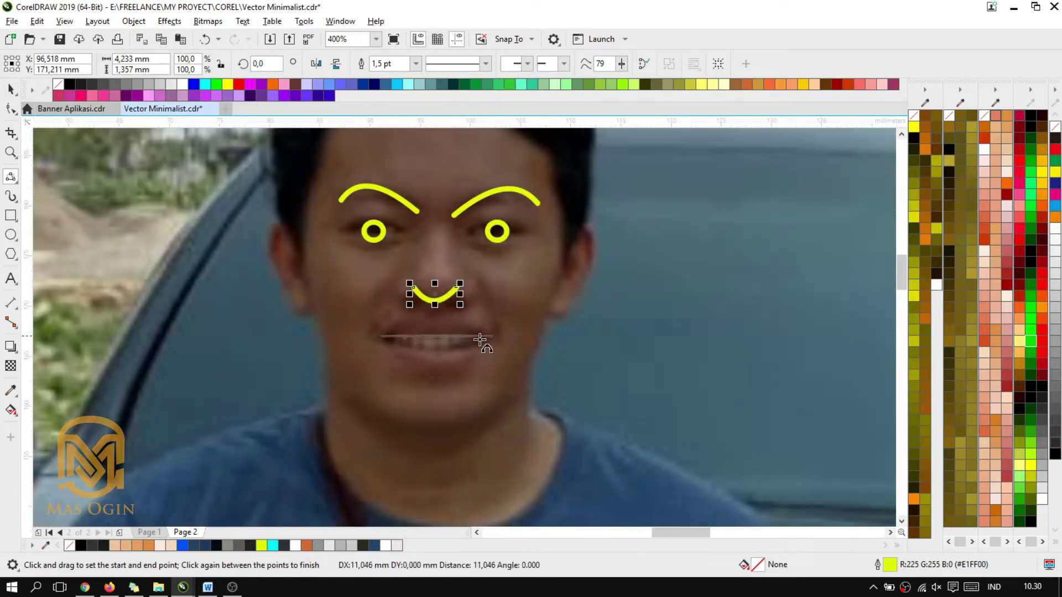
left_click(431, 350)
Add a short upward-arched 3-point curve about 3.9 mm wide below the mouth to mark the chin.
scroll(581, 308, "down", 3)
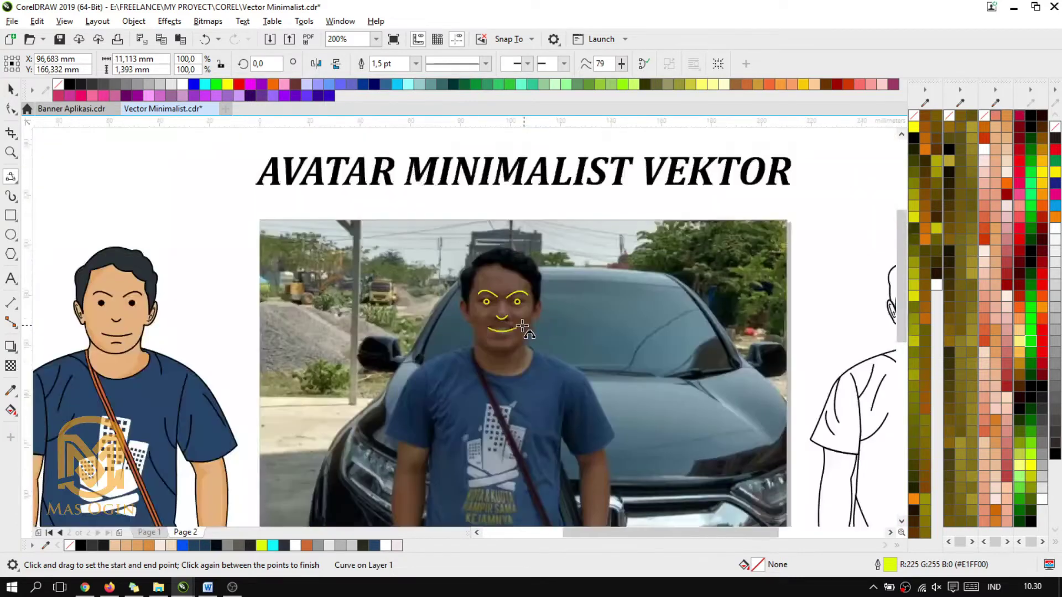
scroll(540, 325, "up", 3)
scroll(485, 352, "up", 1)
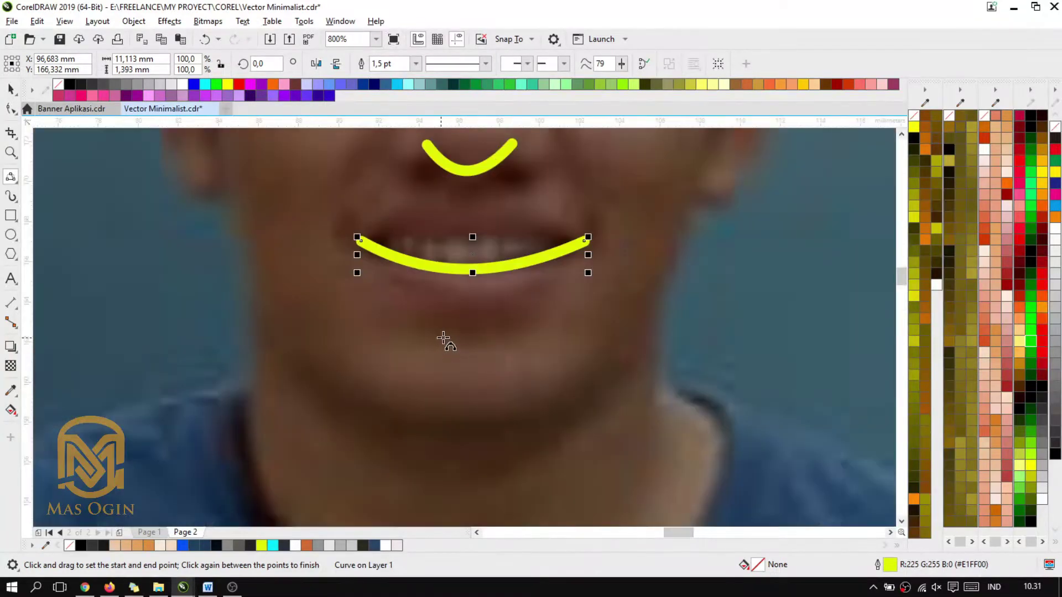
mouse_move(443, 338)
left_mouse_down()
mouse_move(526, 348)
mouse_move(521, 336)
left_mouse_up()
left_click(555, 326)
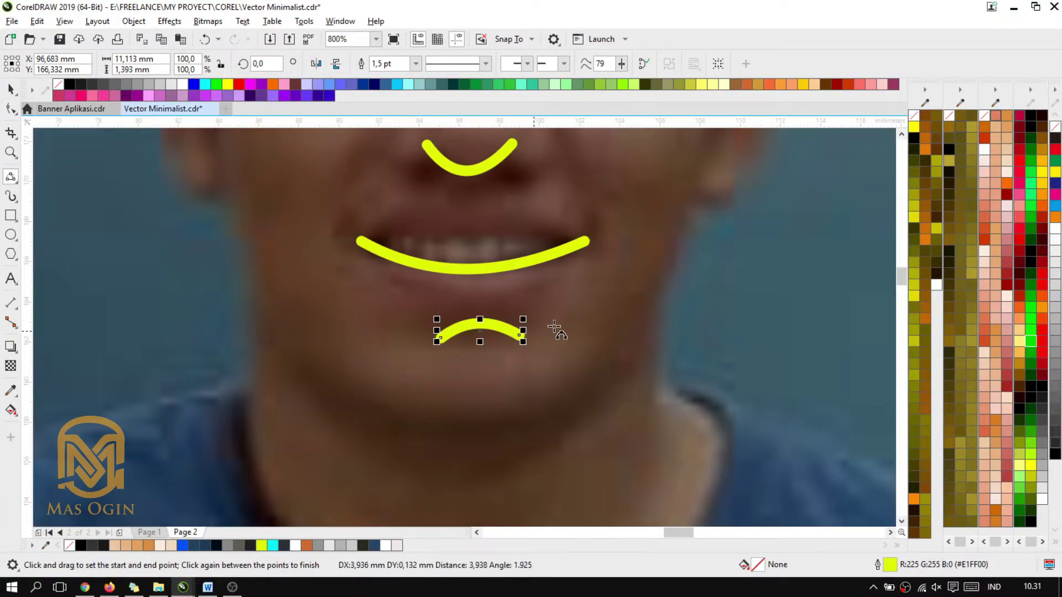
scroll(554, 327, "down", 2)
Select the yellow eyebrows, eyes, nose, mouth and chin curves on the photo, compare them with both avatars, and delete them.
left_click(21, 92)
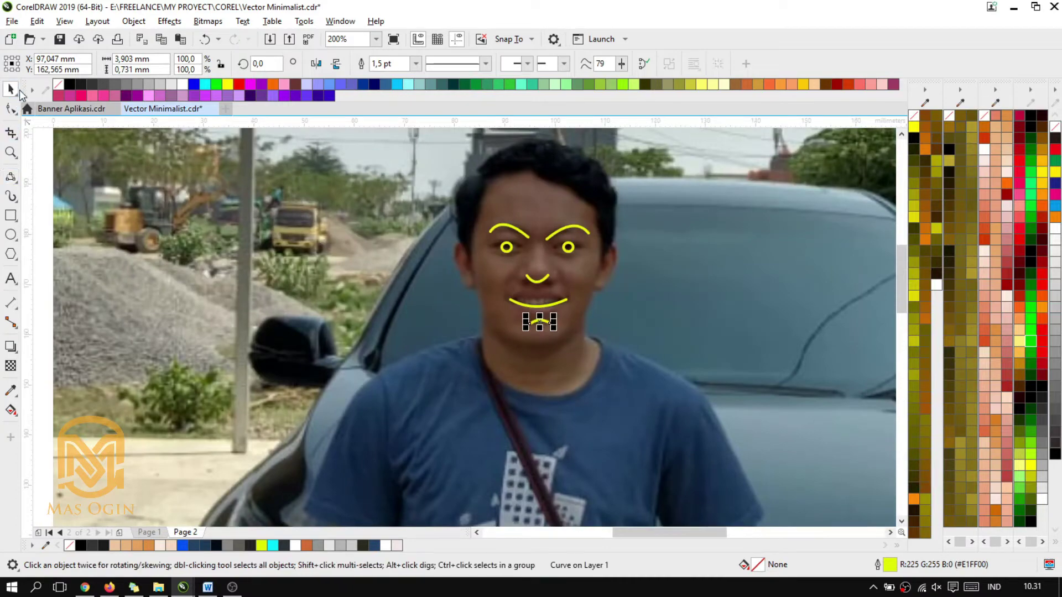
left_click(590, 248)
left_click_drag(640, 204, 455, 348)
scroll(582, 314, "down", 2)
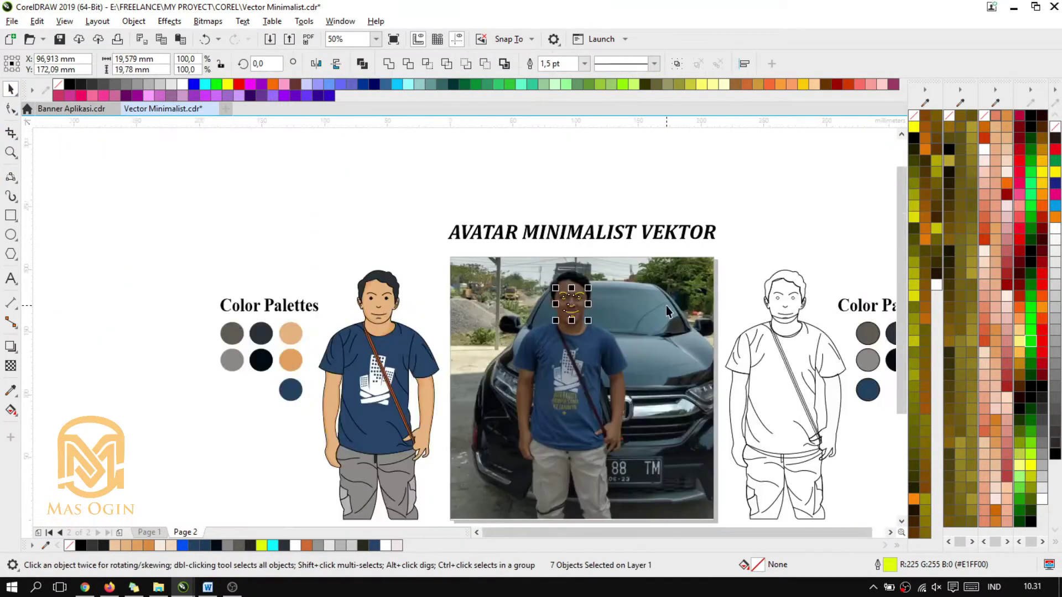
scroll(665, 305, "up", 2)
scroll(512, 306, "down", 2)
scroll(562, 319, "up", 2)
scroll(572, 312, "down", 1)
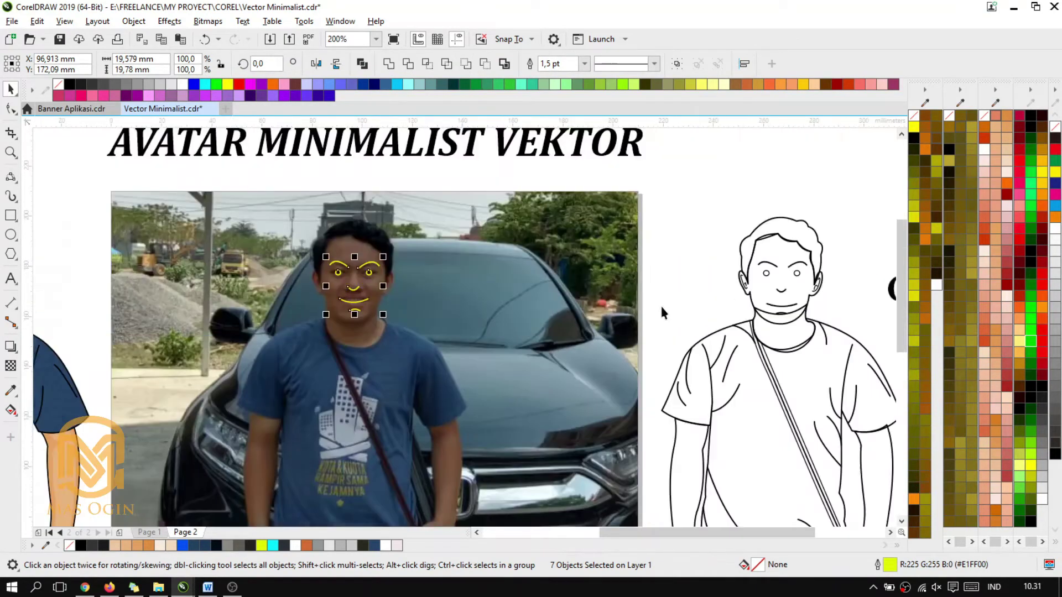
scroll(707, 313, "up", 1)
scroll(533, 278, "down", 2)
scroll(335, 280, "up", 2)
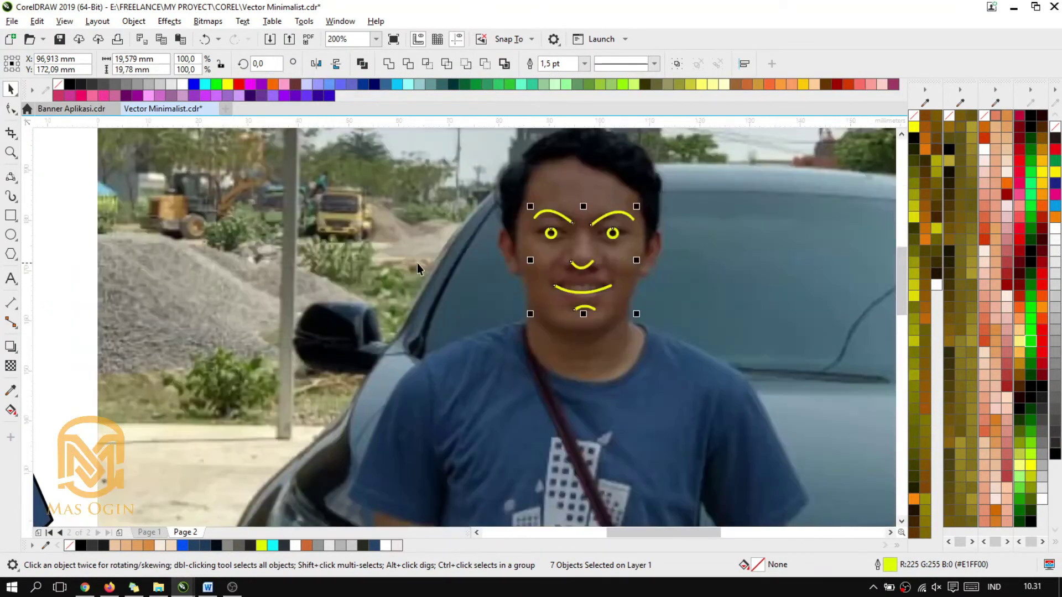
scroll(669, 295, "down", 2)
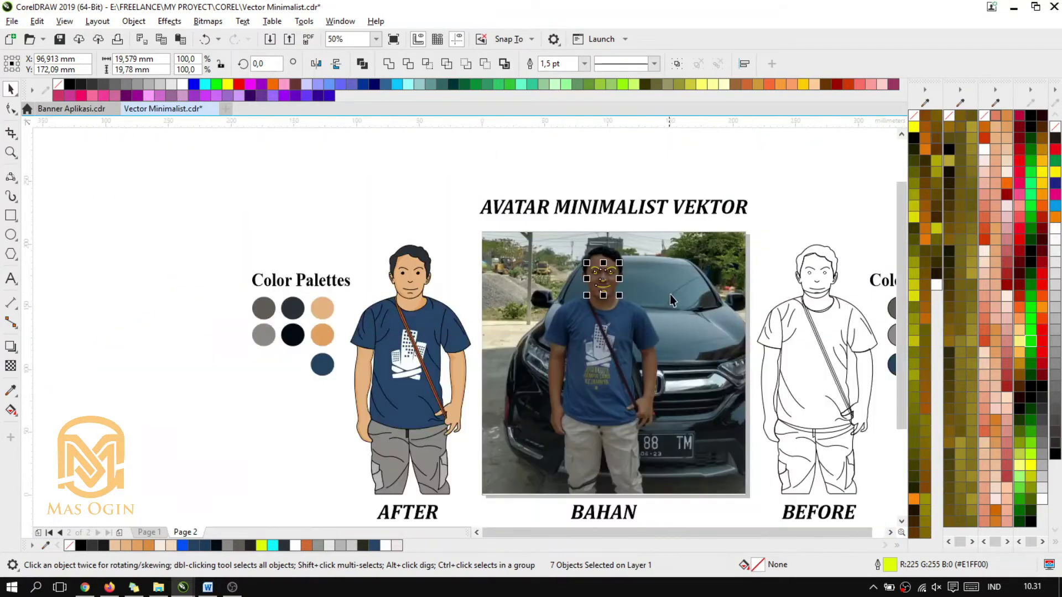
scroll(655, 290, "up", 2)
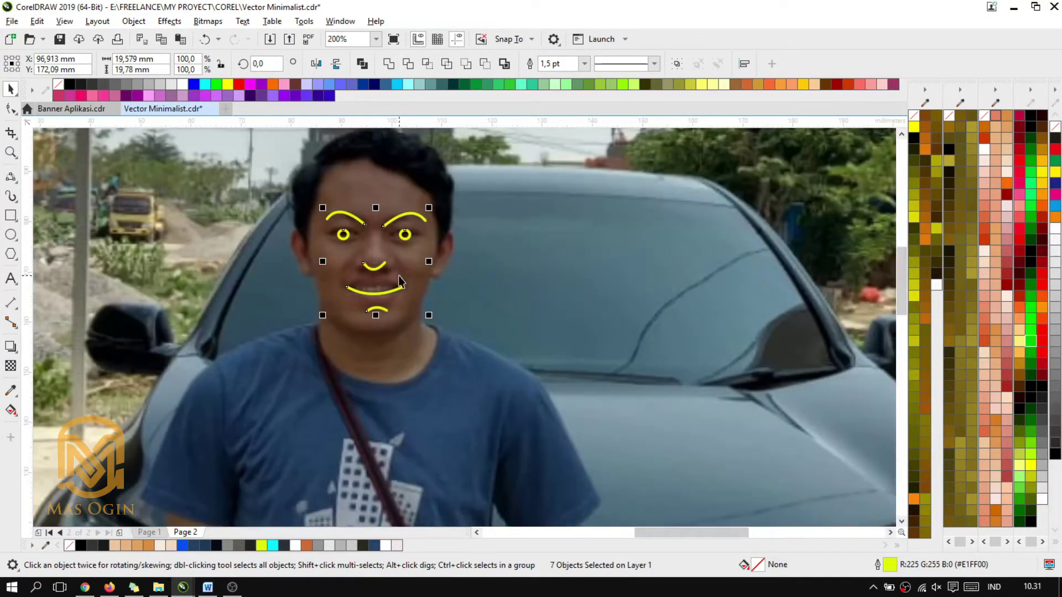
key("Delete")
Trace the neck between jawline and shirt collar as a closed outline of 3-point curves, about 24 x 18 mm overall.
scroll(433, 245, "down", 2)
scroll(440, 236, "up", 1)
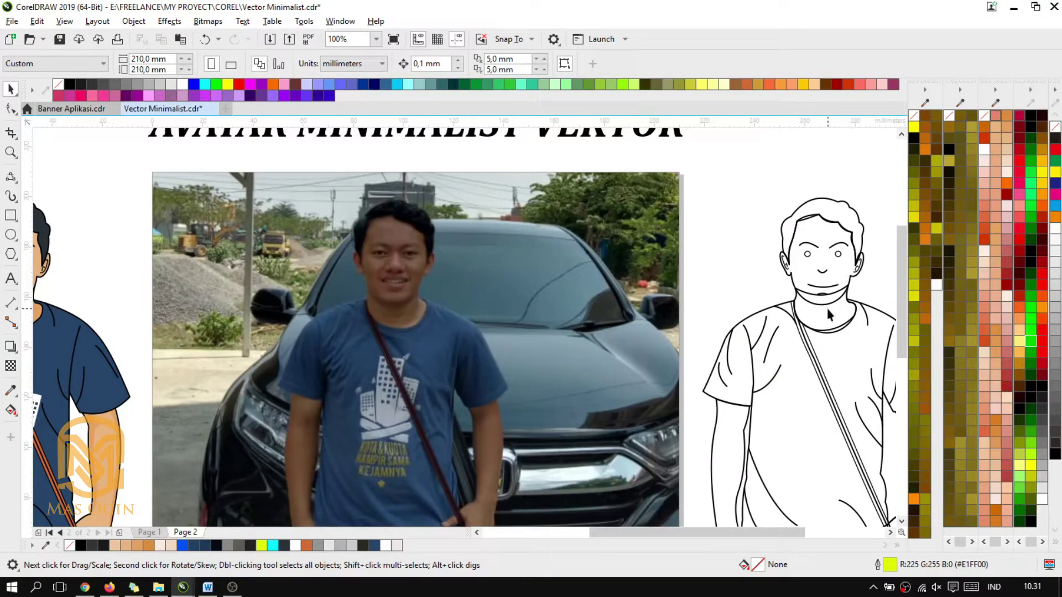
left_click(11, 177)
scroll(423, 255, "up", 2)
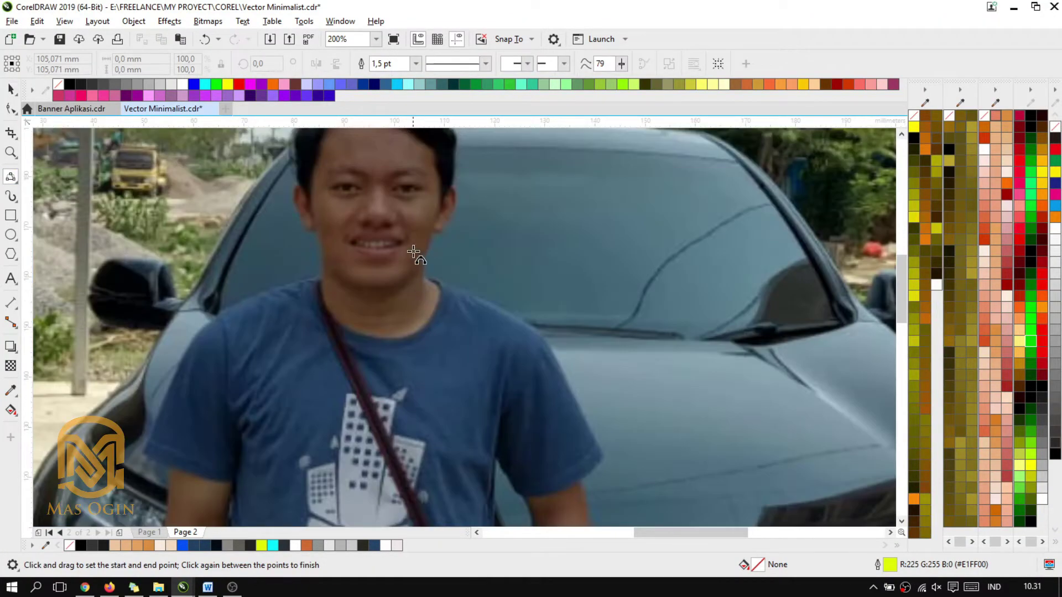
left_click_drag(435, 273, 418, 215)
left_click(428, 281)
left_click(446, 299)
left_click(340, 400)
left_click(215, 238)
left_click(278, 288)
left_click(354, 277)
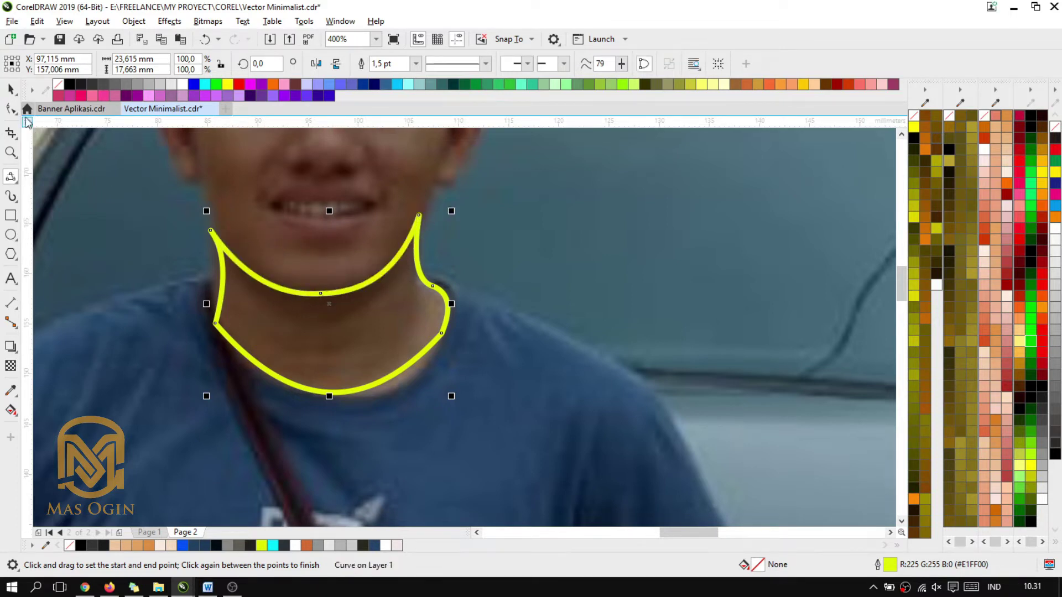
Compare the yellow neck outline on the photo with the neck and collar of the line-art and coloured avatars.
left_click(15, 93)
scroll(453, 318, "down", 3)
scroll(531, 318, "up", 2)
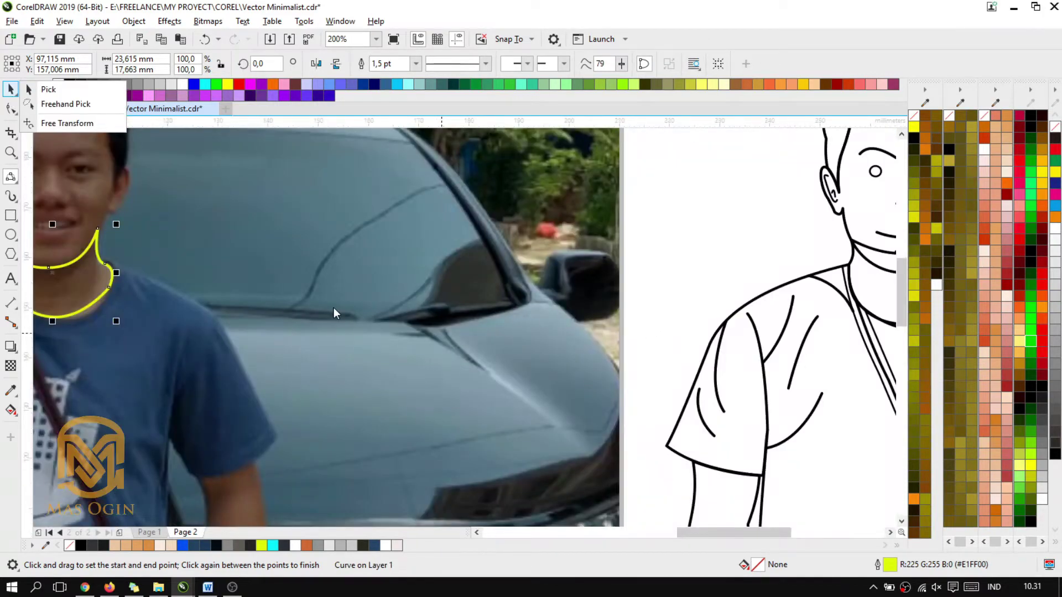
scroll(333, 309, "down", 1)
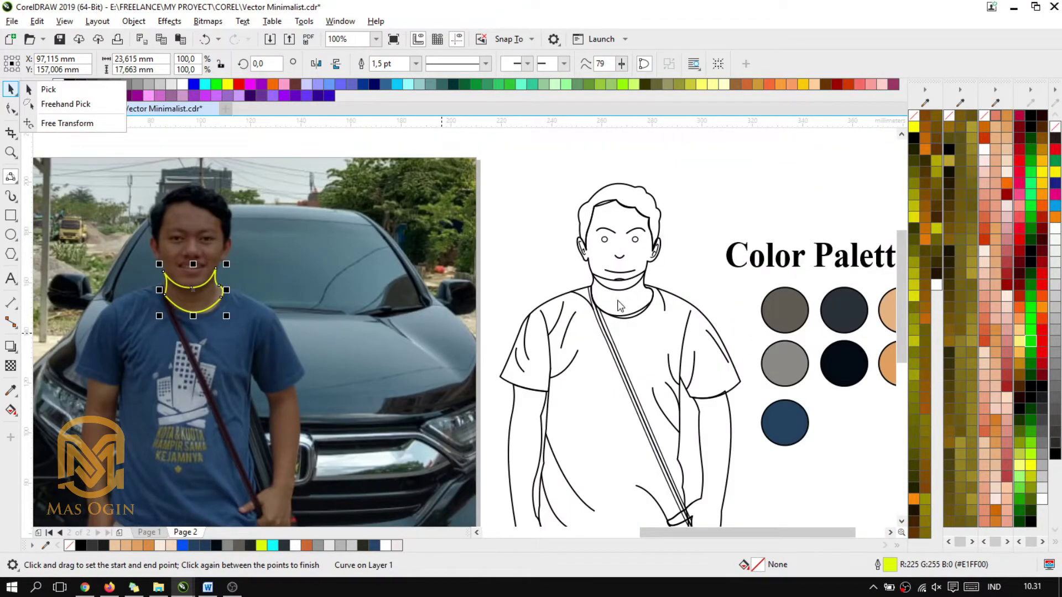
scroll(620, 306, "down", 1)
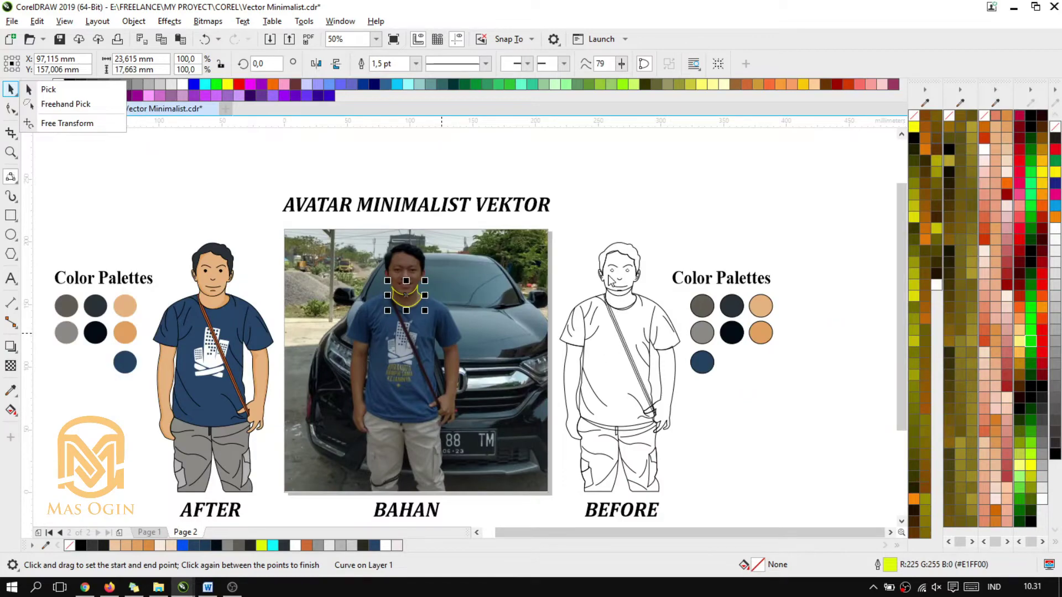
scroll(610, 280, "up", 2)
scroll(564, 324, "down", 2)
scroll(609, 354, "up", 2)
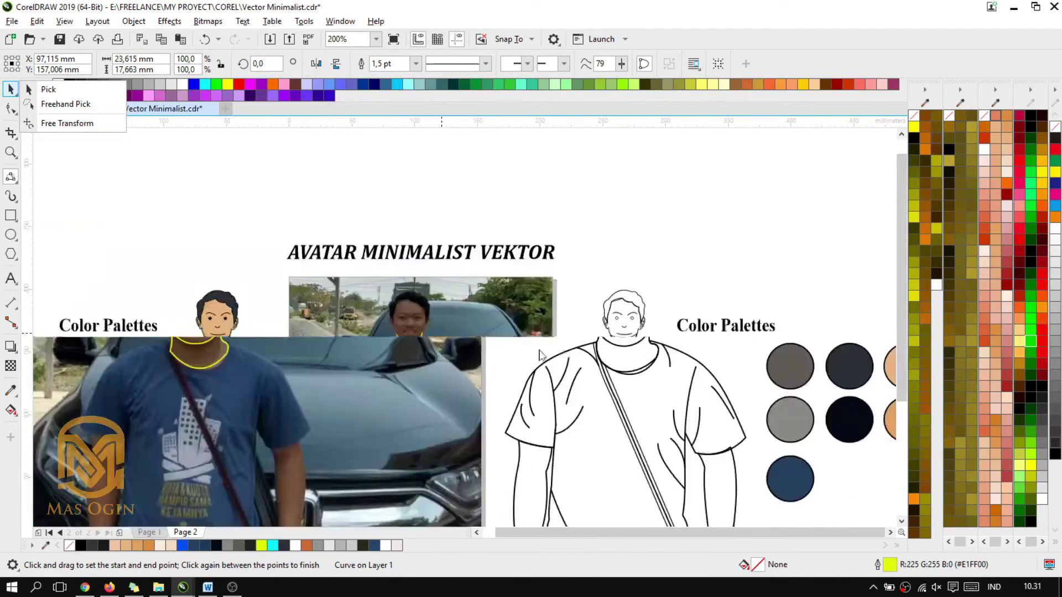
scroll(340, 343, "down", 1)
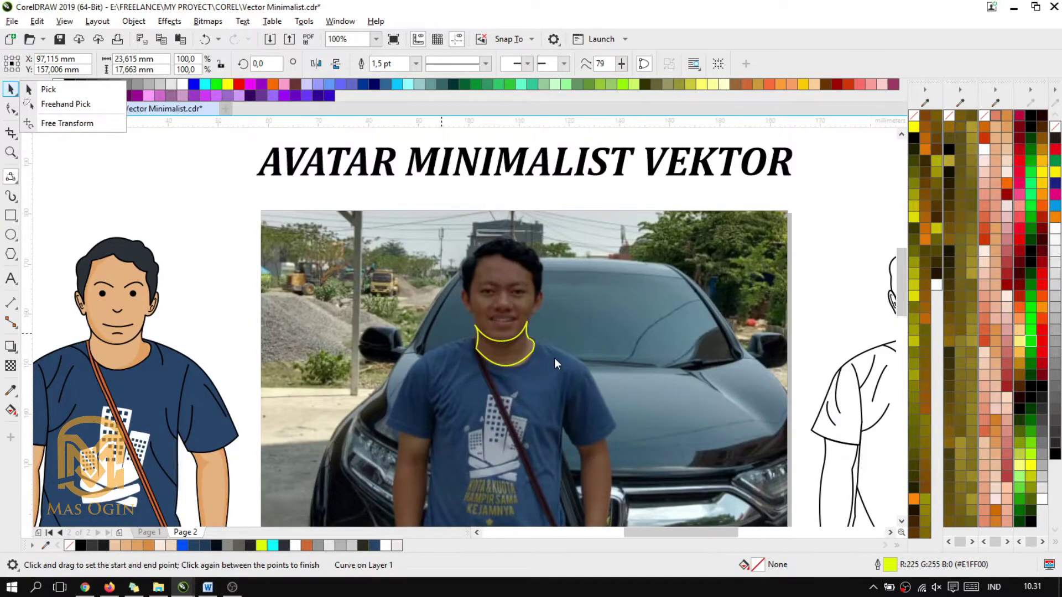
scroll(554, 356, "up", 1)
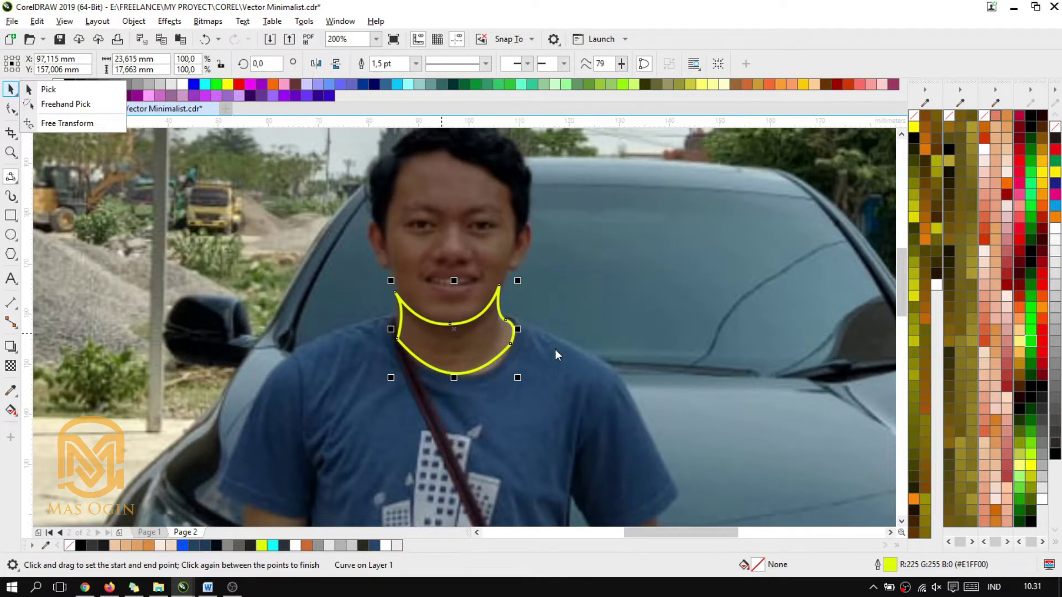
Delete the yellow neck outline from the photo.
left_click(496, 348)
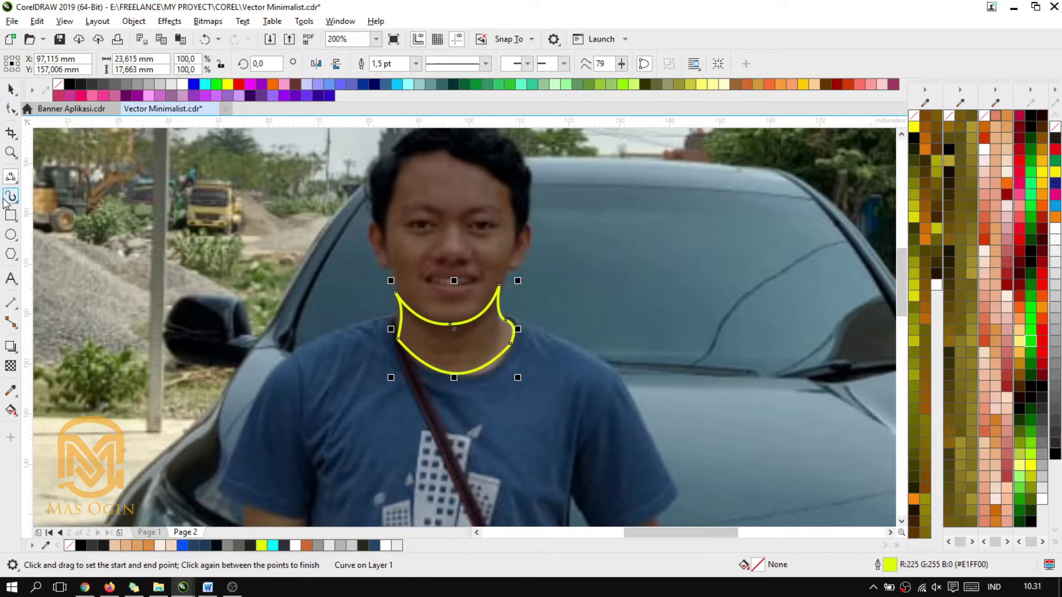
key("space")
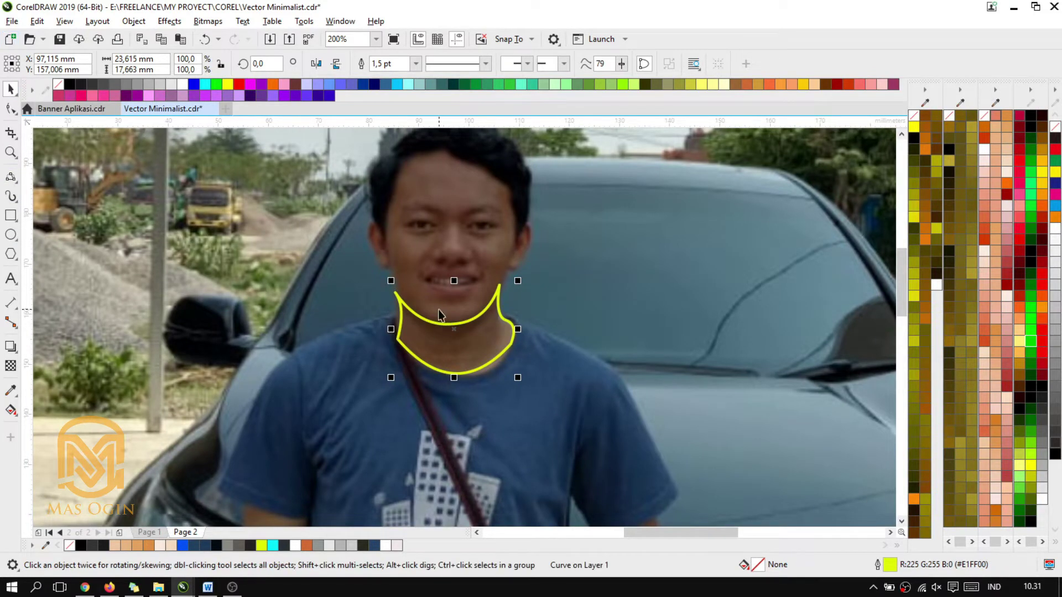
key("Delete")
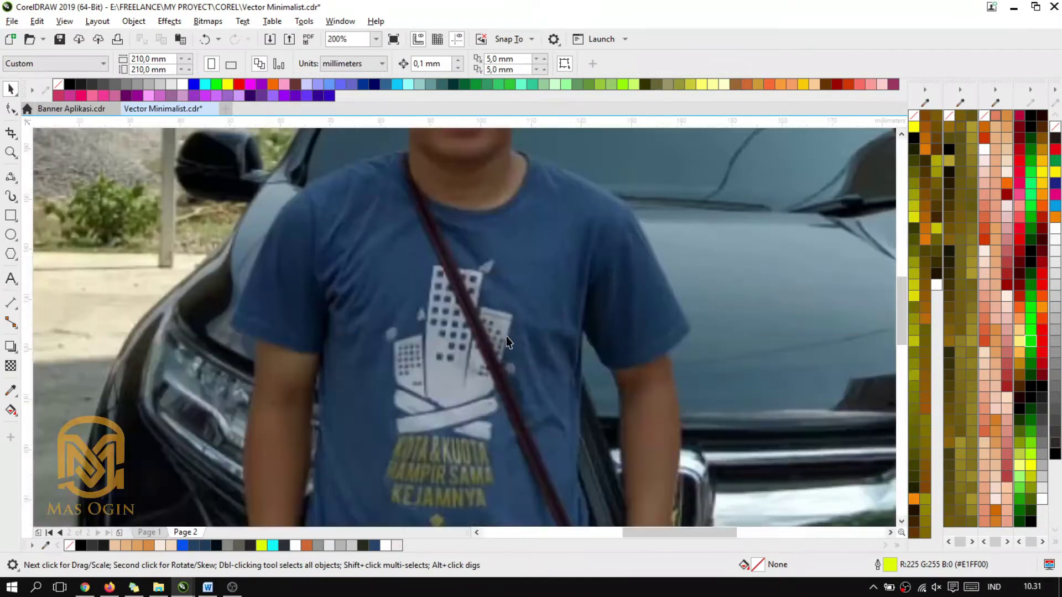
Start the shirt outline with a 3-point curve from the collar over the photo's right-hand shoulder, about 23 x 14 mm.
scroll(523, 289, "down", 1)
scroll(520, 298, "up", 1)
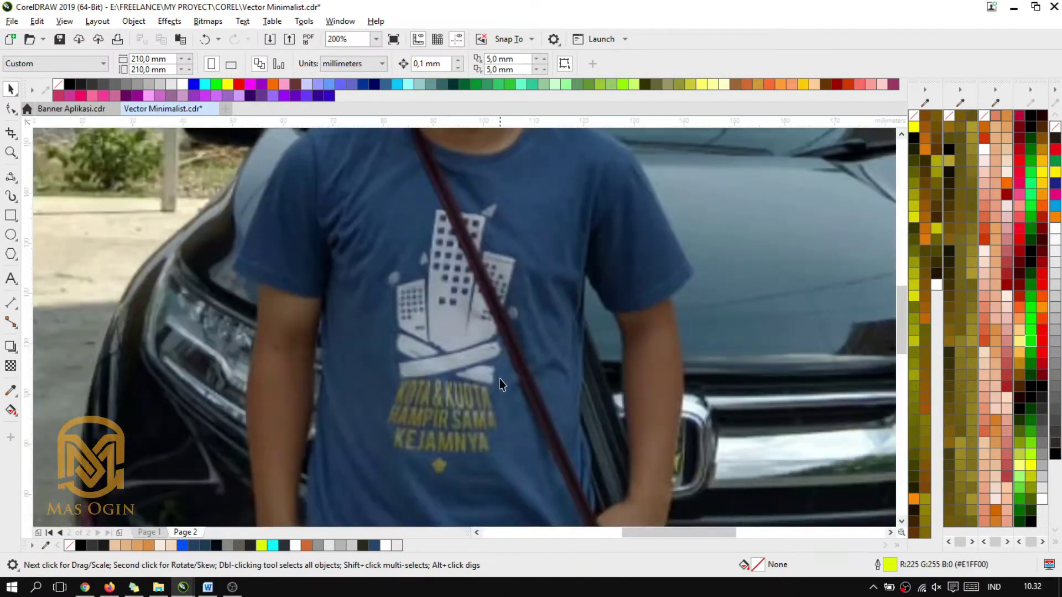
scroll(480, 254, "down", 1)
scroll(509, 301, "up", 1)
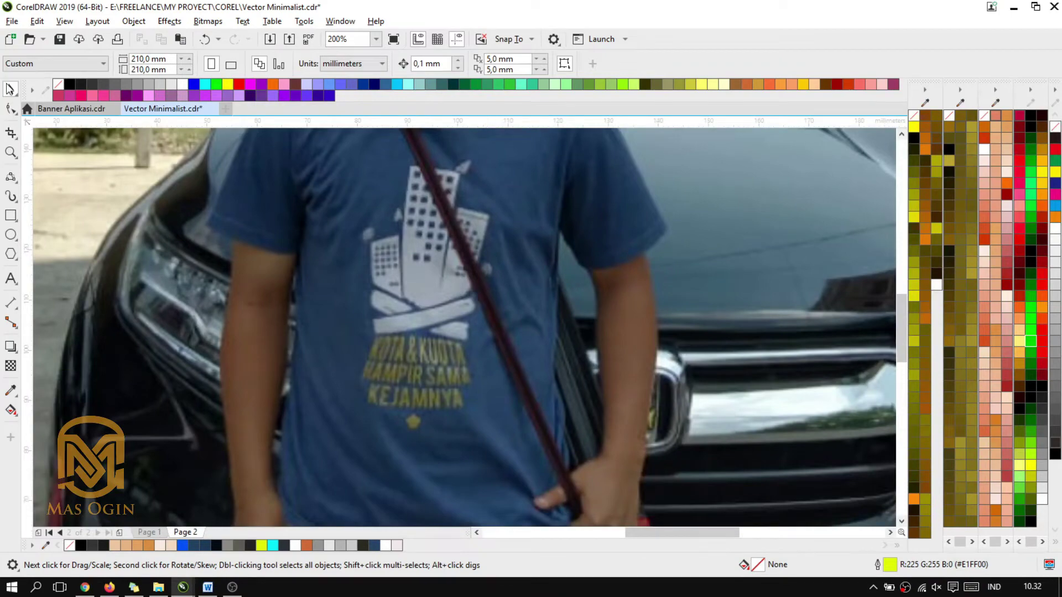
left_click(15, 180)
scroll(380, 204, "down", 1)
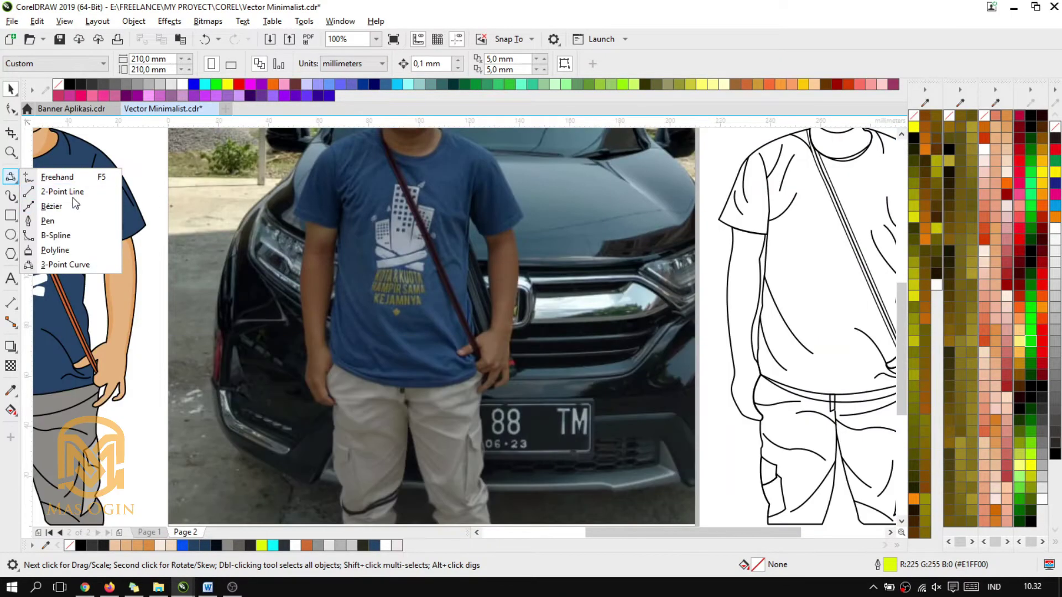
left_click(65, 264)
scroll(415, 196, "up", 1)
scroll(415, 197, "down", 2)
scroll(415, 197, "up", 2)
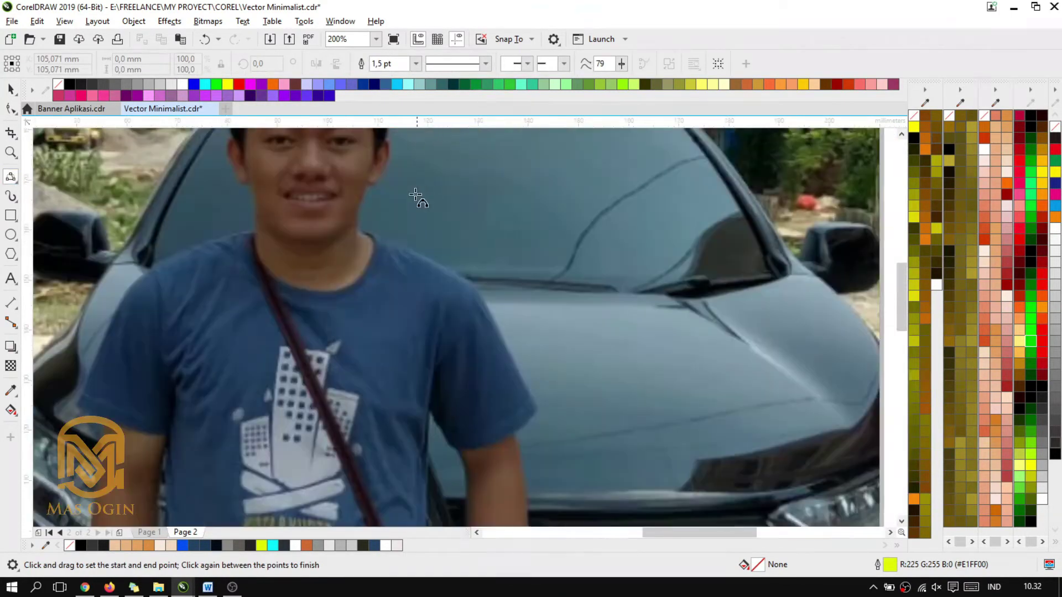
scroll(374, 231, "up", 1)
mouse_move(342, 236)
left_mouse_down()
mouse_move(459, 284)
mouse_move(573, 381)
left_mouse_up()
left_click(533, 334)
scroll(573, 282, "down", 2)
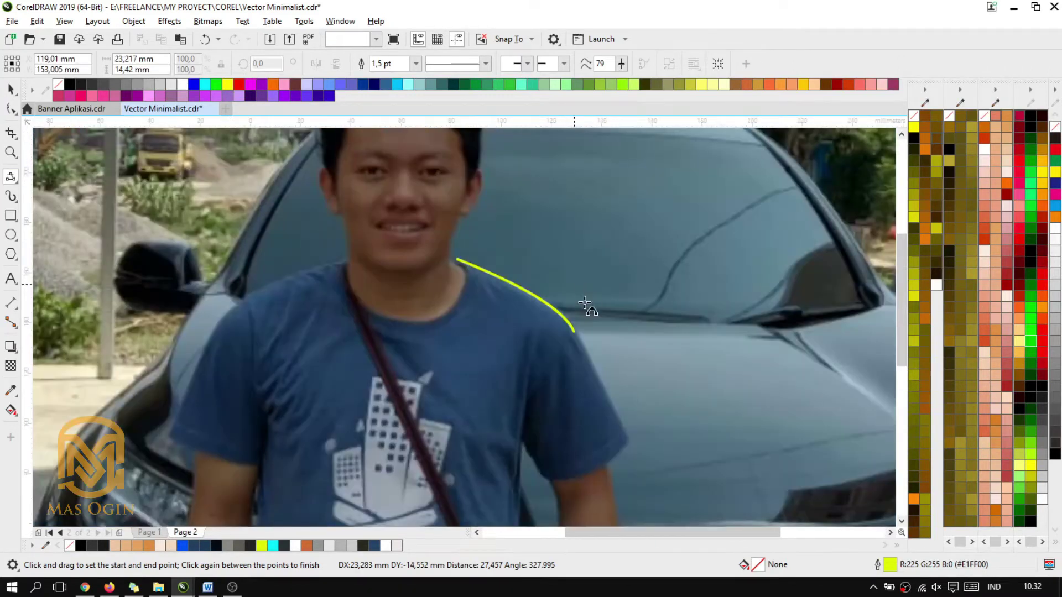
Continue the shirt outline with a 3-point curve about 24 mm long down the right-hand sleeve's outer edge to the cuff.
scroll(590, 320, "up", 1)
scroll(593, 292, "up", 1)
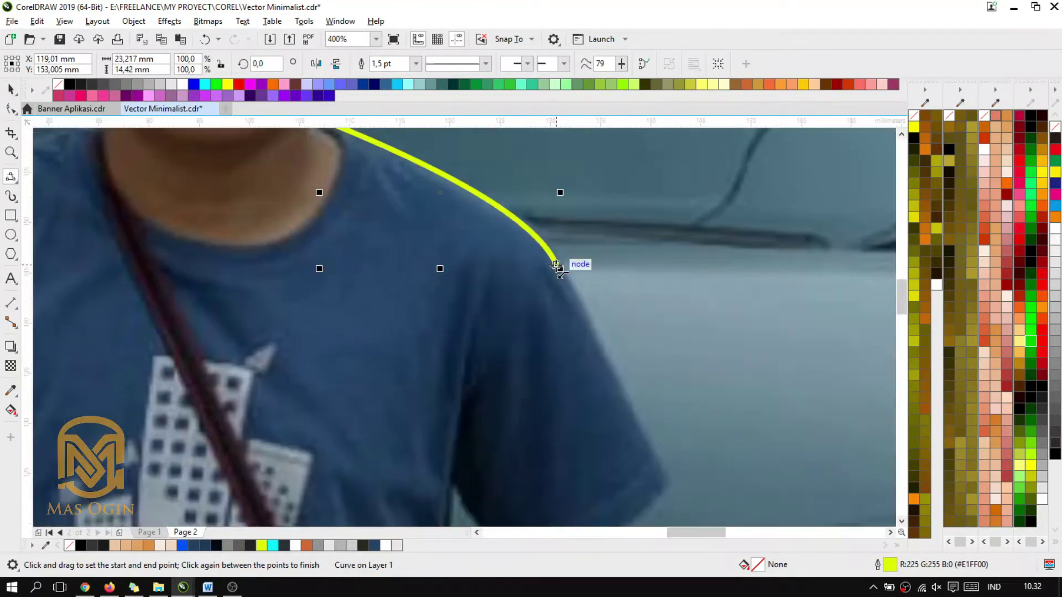
left_click_drag(556, 265, 670, 478)
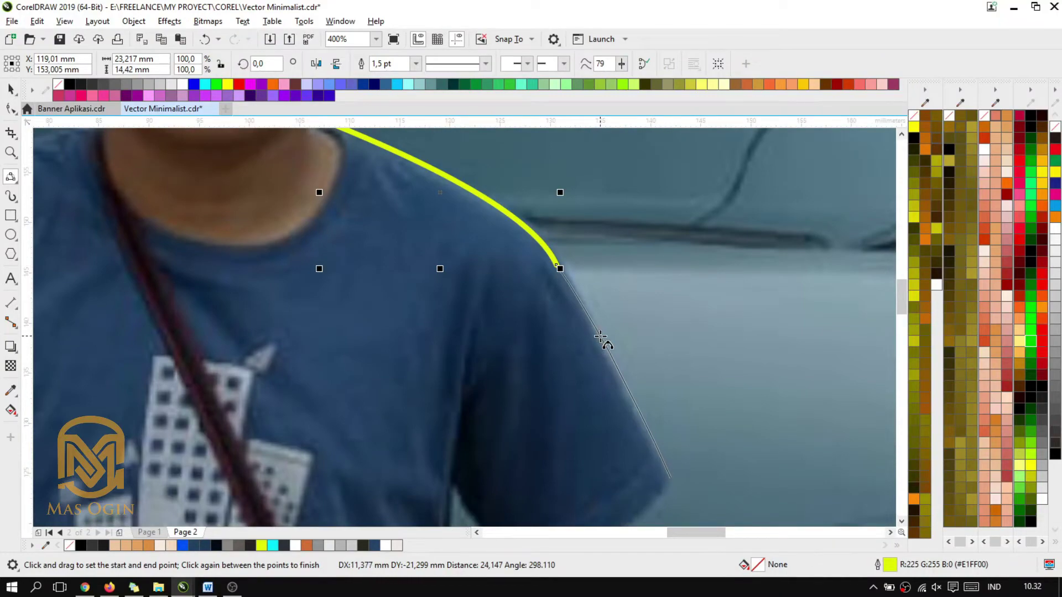
left_click(628, 285)
scroll(628, 285, "down", 2)
scroll(630, 225, "up", 1)
scroll(562, 160, "down", 1)
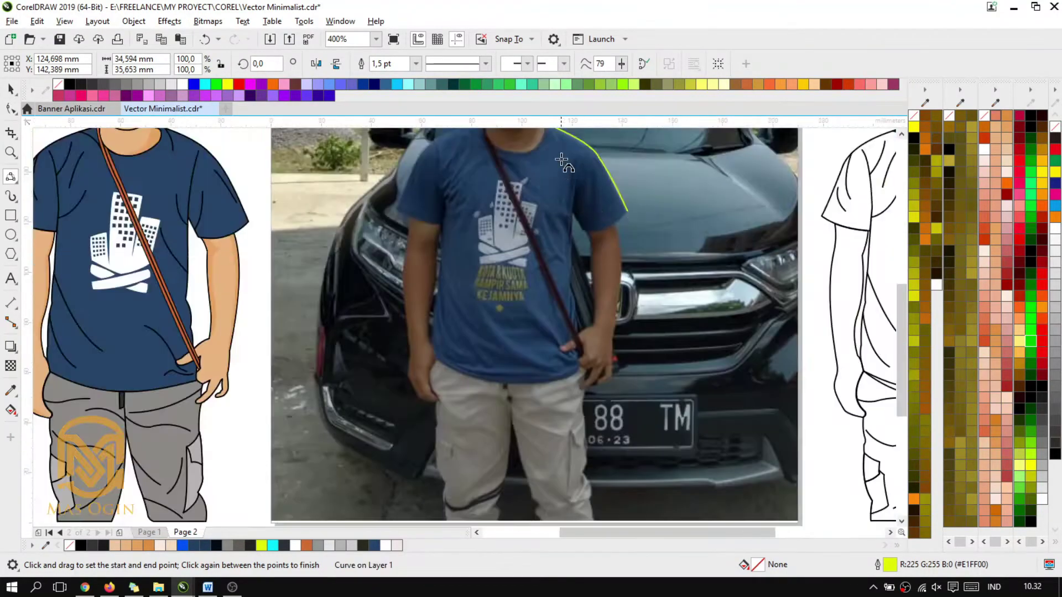
Trace the right-hand sleeve's curved hem and its inner edge up to the armpit.
scroll(561, 160, "up", 1)
left_click_drag(692, 264, 545, 398)
left_click(657, 294)
scroll(619, 293, "up", 1)
left_click(573, 287)
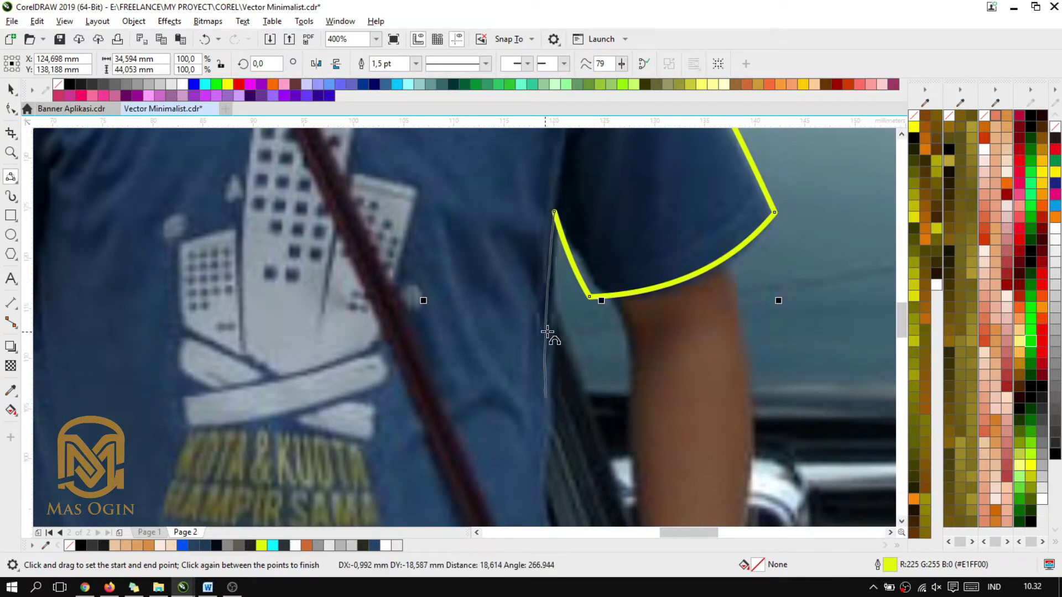
Trace the shirt's right-hand side from the armpit down to just above the hand with three connected 3-point curves.
left_click(550, 334)
scroll(563, 248, "down", 2)
scroll(571, 308, "up", 2)
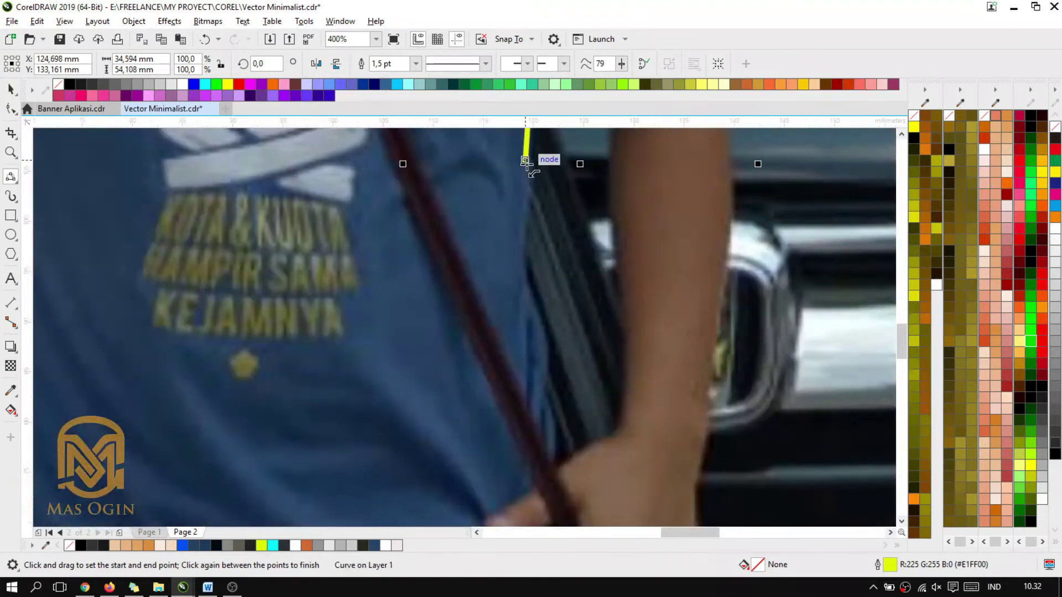
left_click_drag(525, 161, 522, 298)
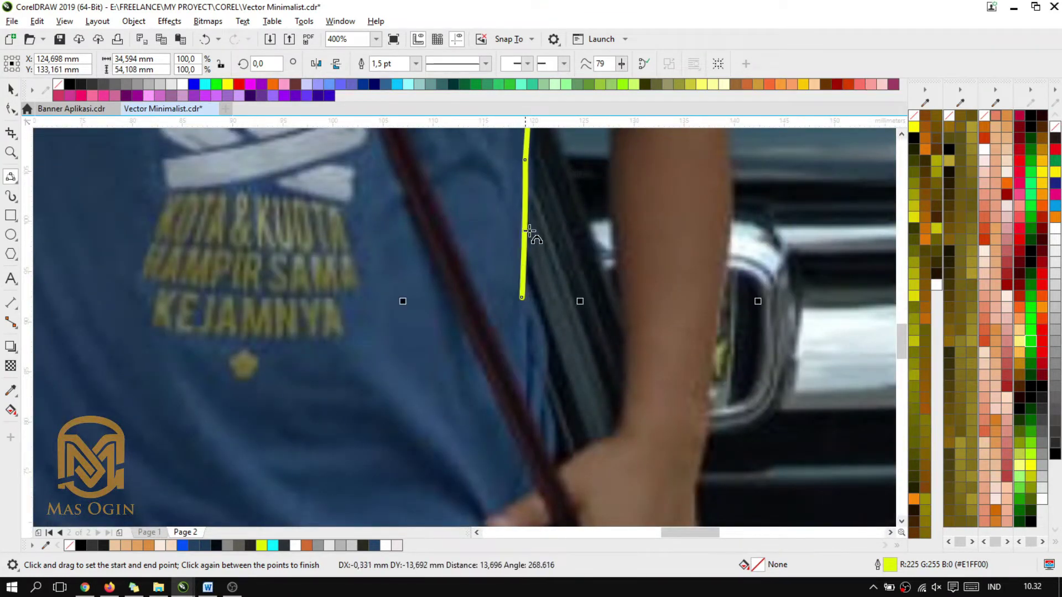
left_click(529, 302)
left_click_drag(545, 394, 544, 392)
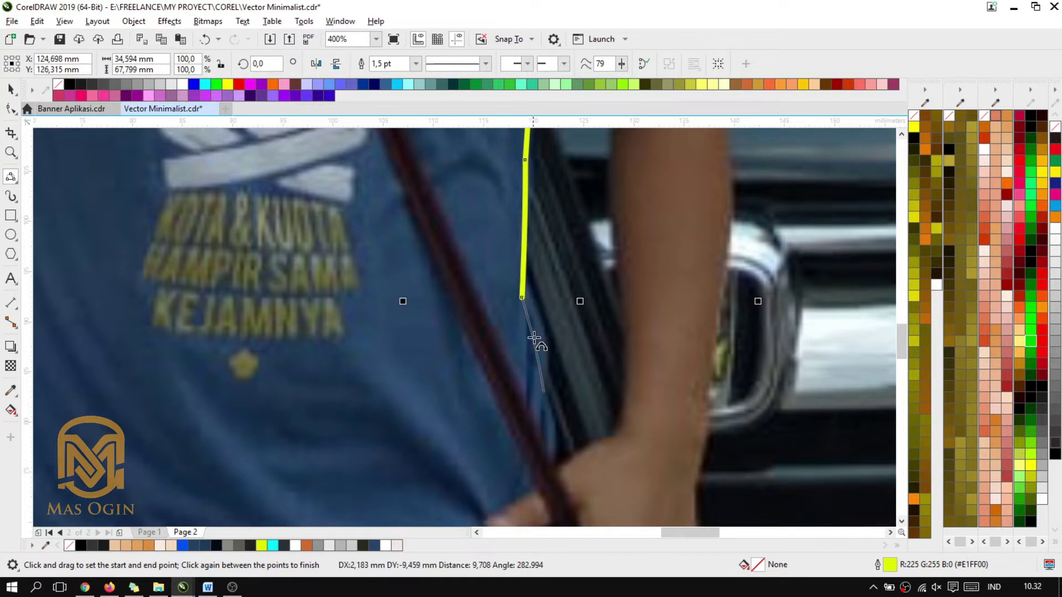
left_click(540, 326)
scroll(553, 343, "down", 2)
scroll(570, 419, "up", 1)
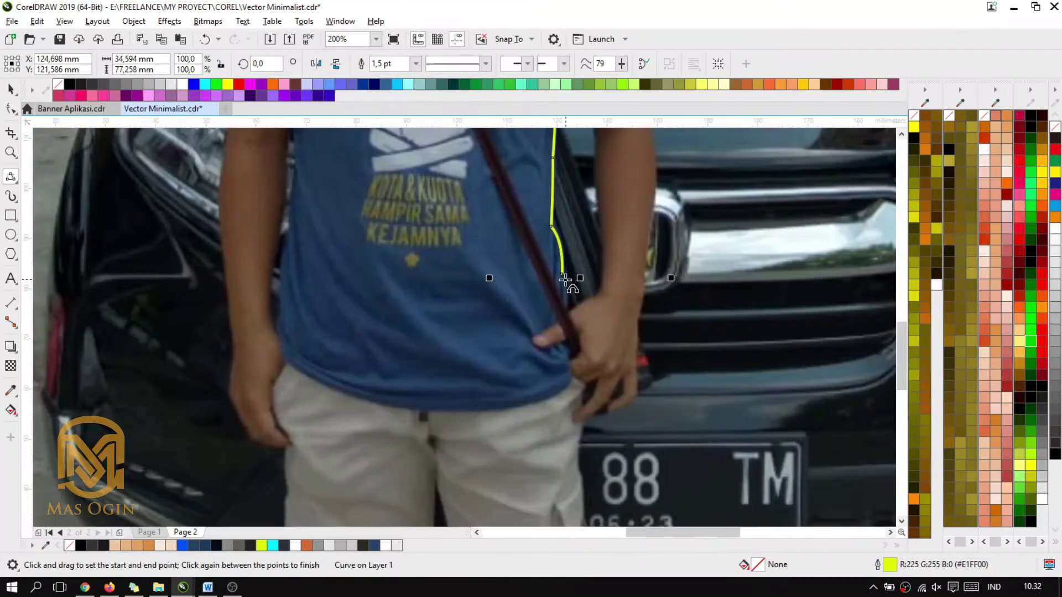
Extend the shirt's right-hand side past the hand to the bottom hem with two more 3-point curves, bulging the last outward.
left_click_drag(562, 275, 562, 347)
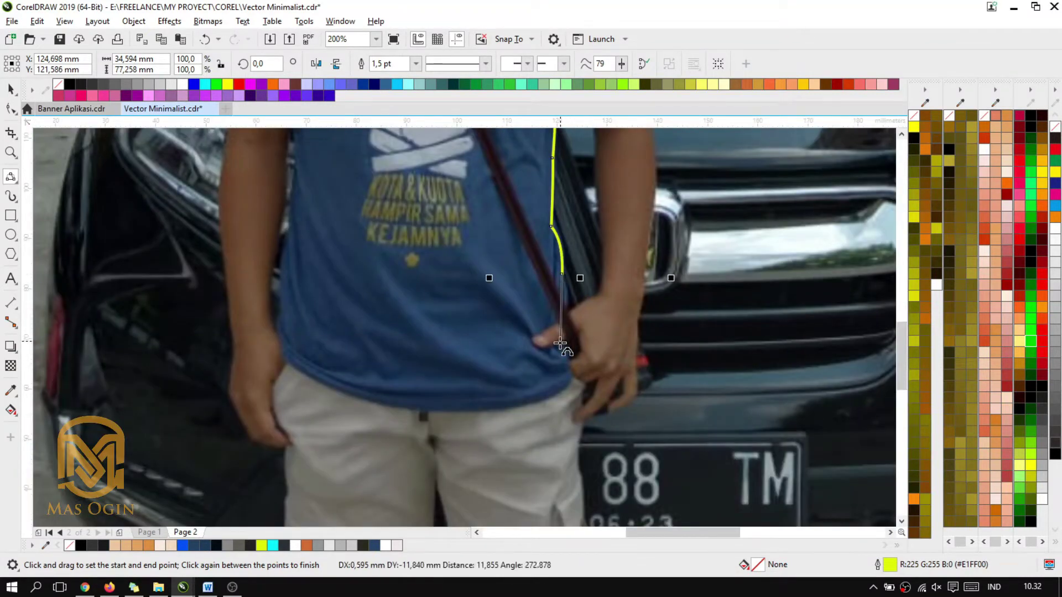
left_click(562, 295)
scroll(563, 350, "up", 1)
left_click_drag(564, 346, 564, 432)
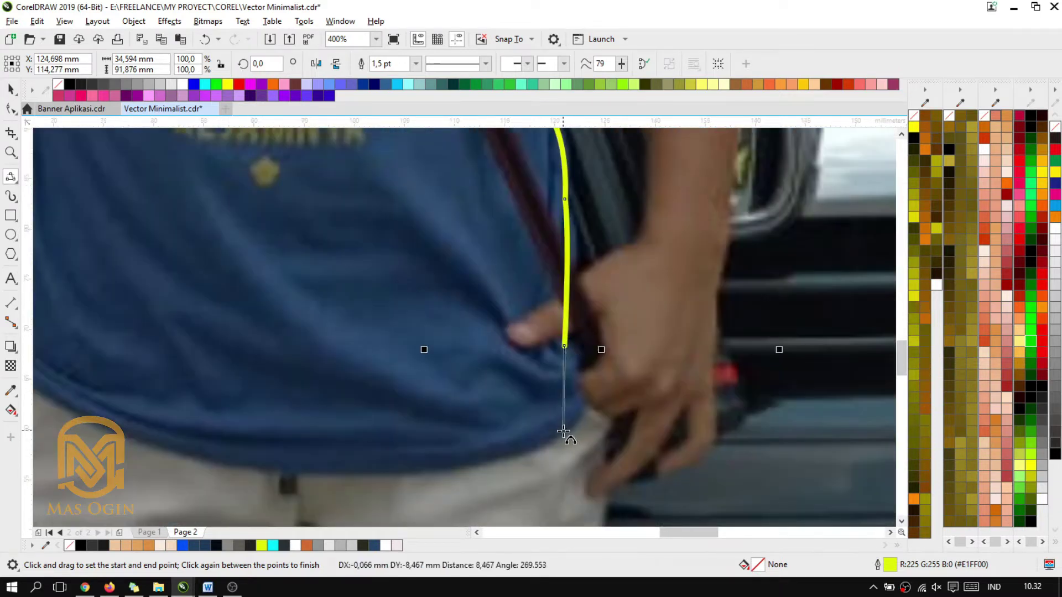
left_click(580, 404)
scroll(512, 362, "down", 2)
scroll(417, 359, "up", 1)
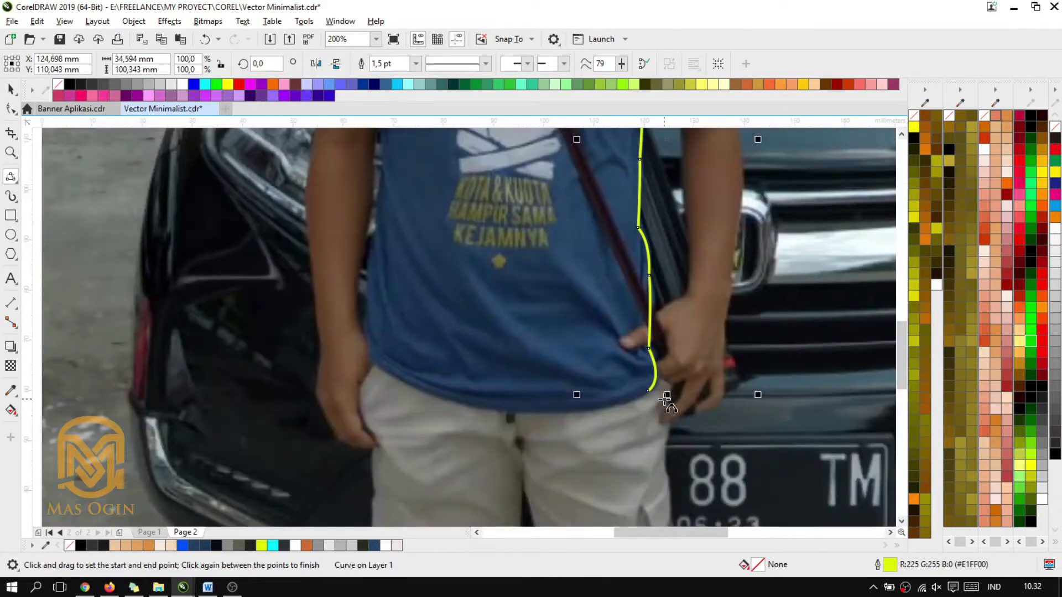
Trace the bottom hem as a downward-bulging curve about 55 mm wide, and start the shirt's left-hand side upward from it.
left_click_drag(650, 391, 376, 363)
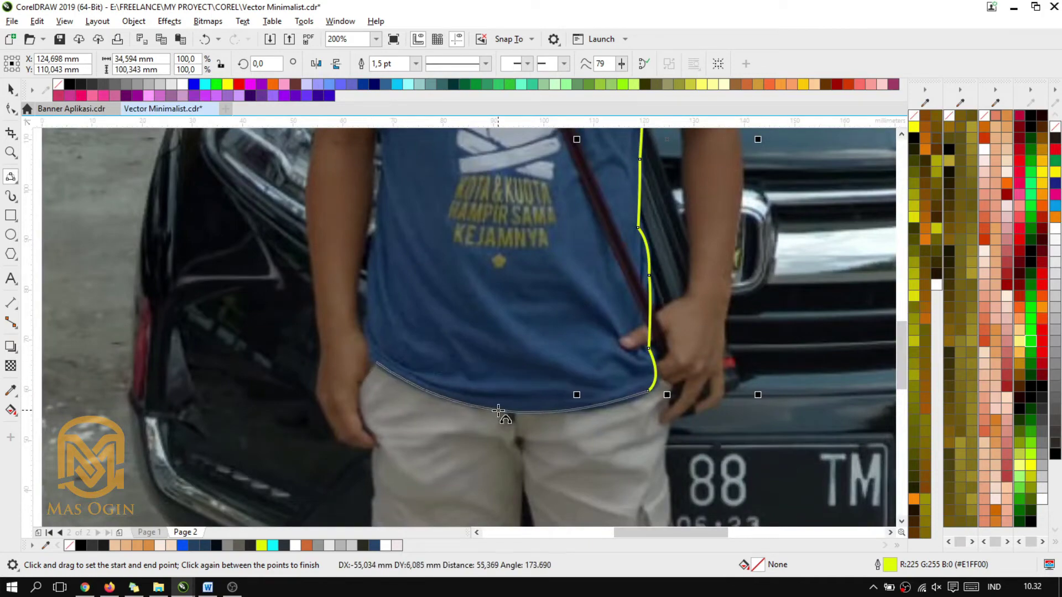
left_click(498, 411)
scroll(426, 327, "up", 1)
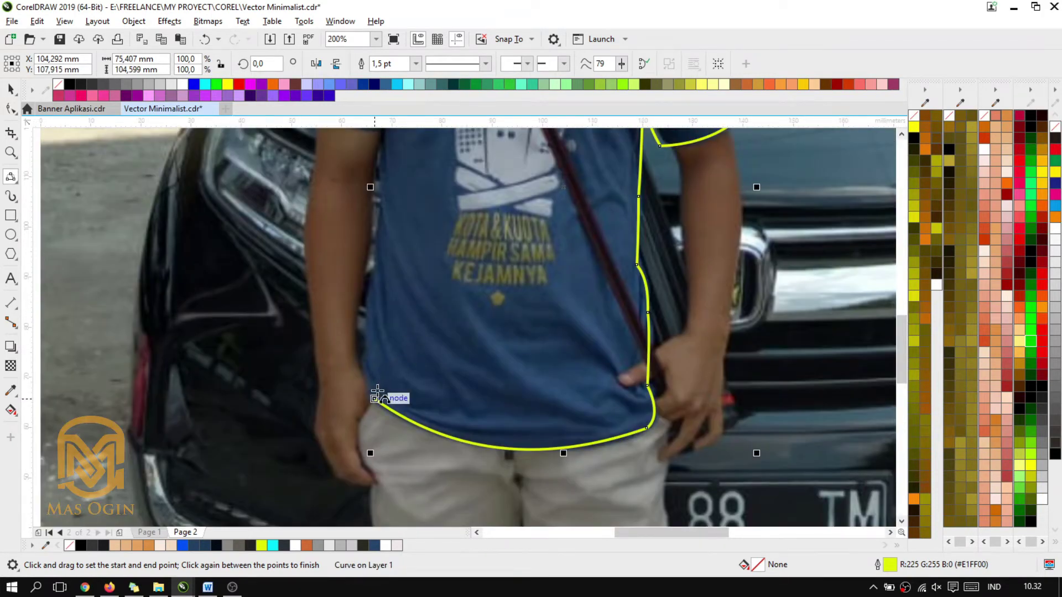
left_click_drag(375, 396, 374, 276)
left_click(367, 341)
scroll(393, 267, "down", 1)
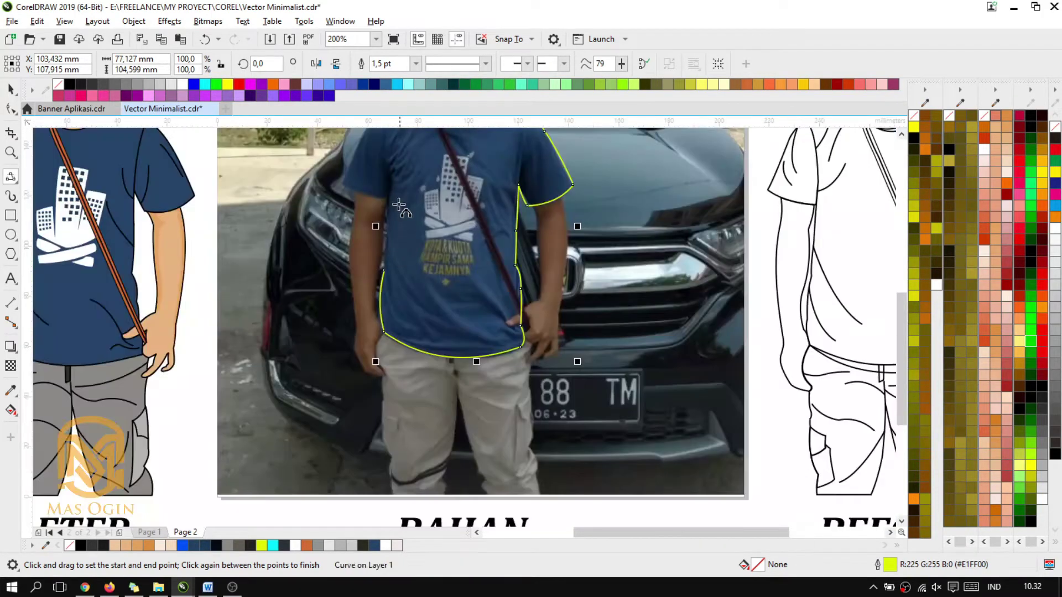
Continue the shirt's left-hand side up to the armpit and trace the left-hand sleeve's underside and hem to the outer cuff corner.
scroll(399, 205, "up", 1)
mouse_move(394, 316)
left_mouse_down()
mouse_move(397, 193)
mouse_move(383, 225)
mouse_move(361, 225)
mouse_move(369, 231)
mouse_move(295, 193)
left_mouse_up()
left_click(394, 203)
left_click(380, 231)
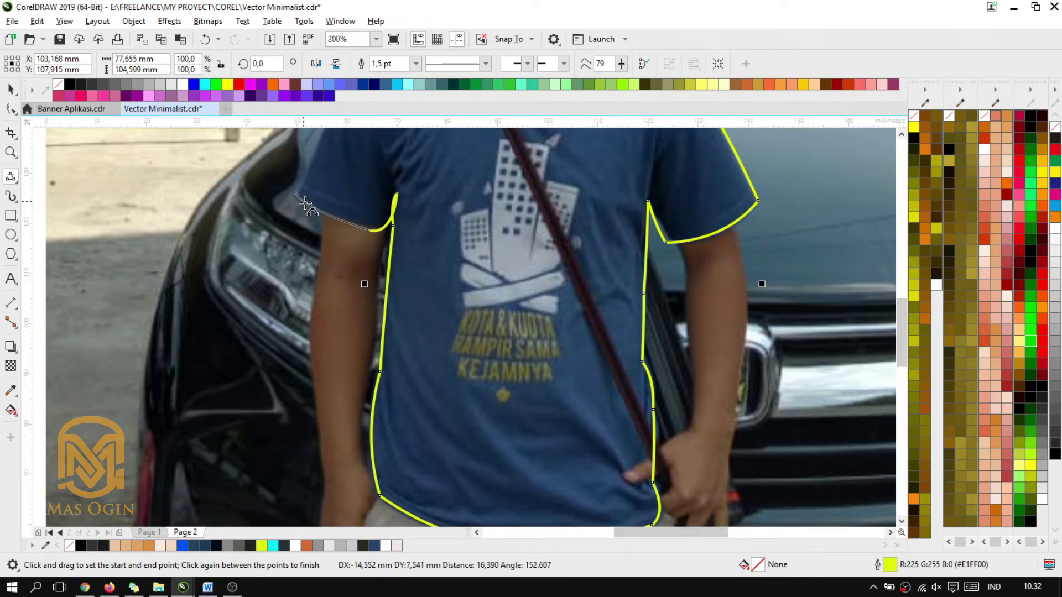
left_click(313, 209)
scroll(336, 192, "down", 2)
scroll(344, 161, "up", 2)
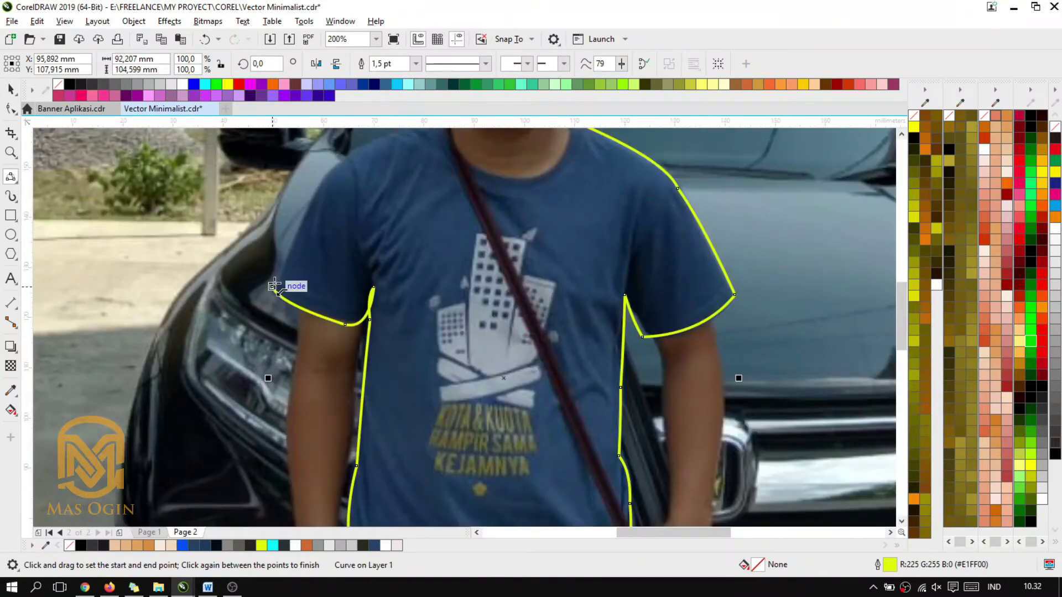
Trace the left-hand sleeve's outer edge and the shoulder up to the collar with two connected 3-point curves.
left_click_drag(275, 286, 312, 196)
left_click(293, 241)
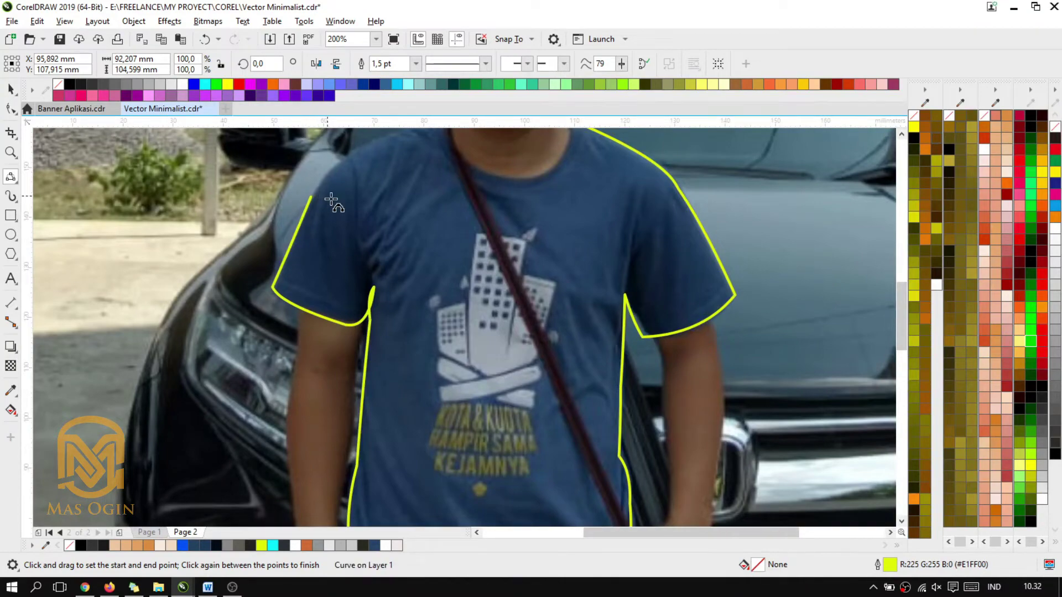
scroll(293, 242, "down", 2)
scroll(263, 294, "up", 2)
left_click_drag(265, 293, 533, 149)
left_click(398, 224)
Trace the neckline with two 3-point curves and close the shirt outline, about 92 x 105 mm overall.
left_click(420, 264)
scroll(502, 282, "up", 2)
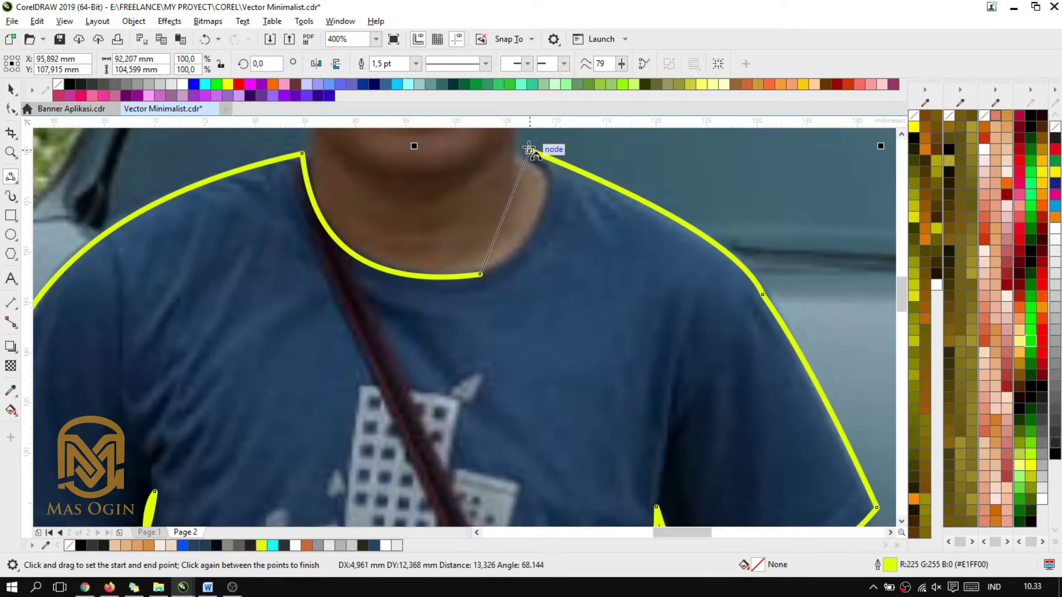
left_click(554, 206)
scroll(563, 229, "down", 2)
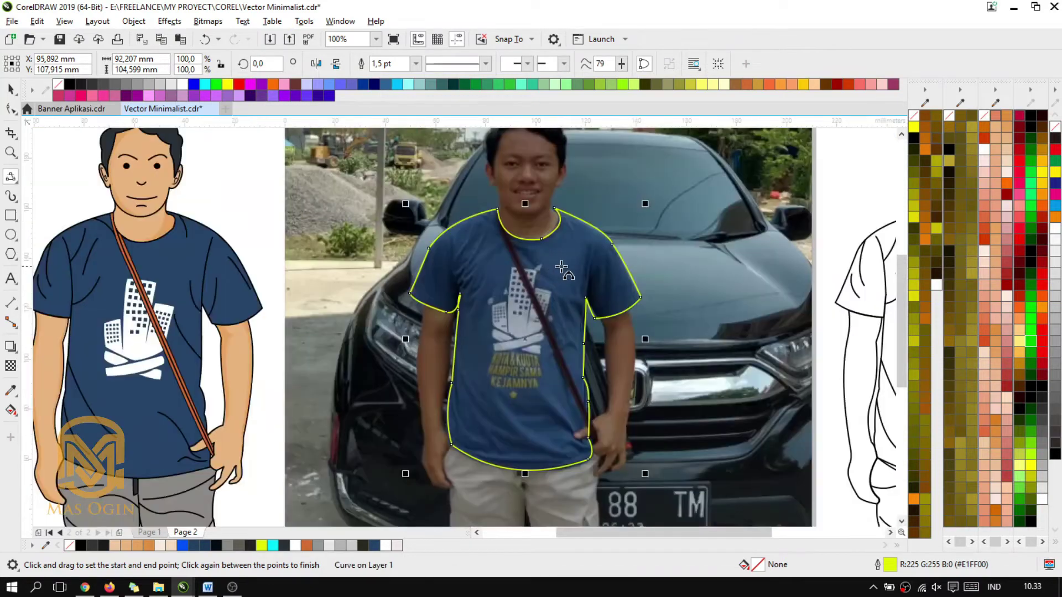
scroll(554, 291, "down", 1)
scroll(567, 309, "up", 1)
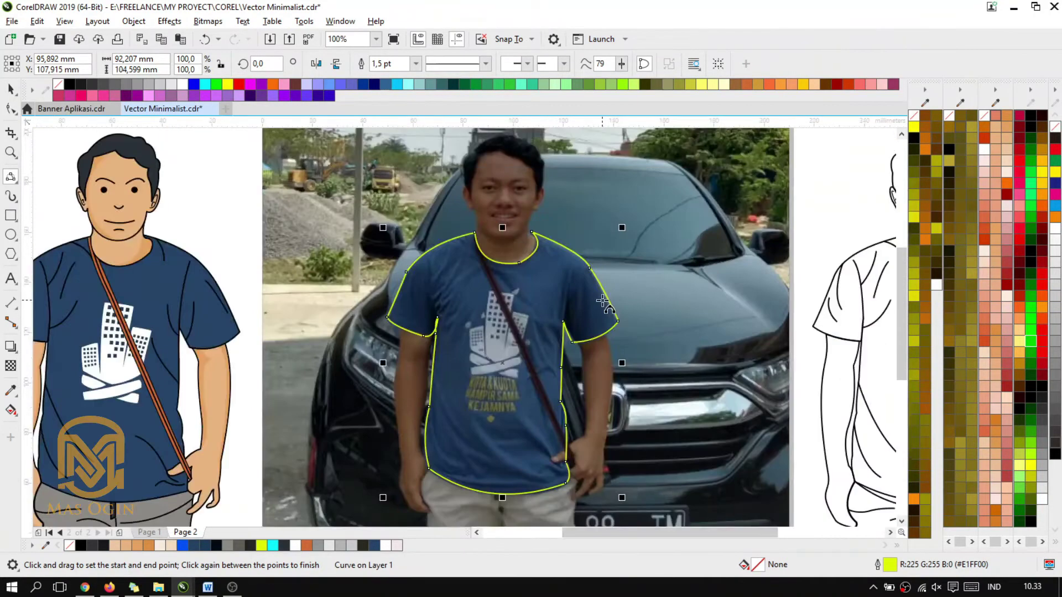
Reshape the left-hand armpit curve of the shirt outline with the Shape tool and remove the extra node below it.
key("F11")
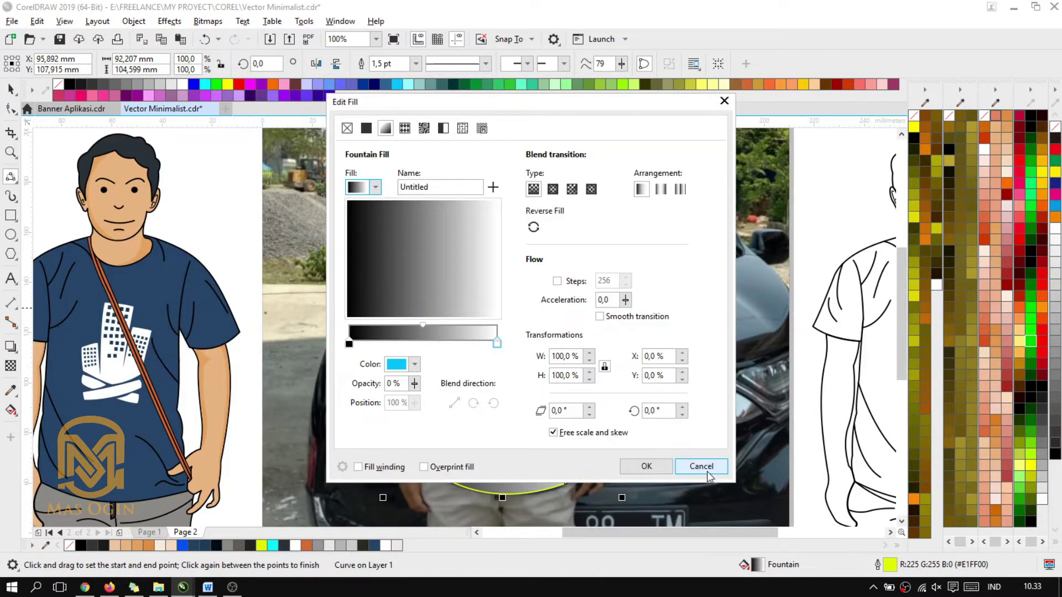
left_click(700, 484)
key("F10")
scroll(429, 327, "up", 3)
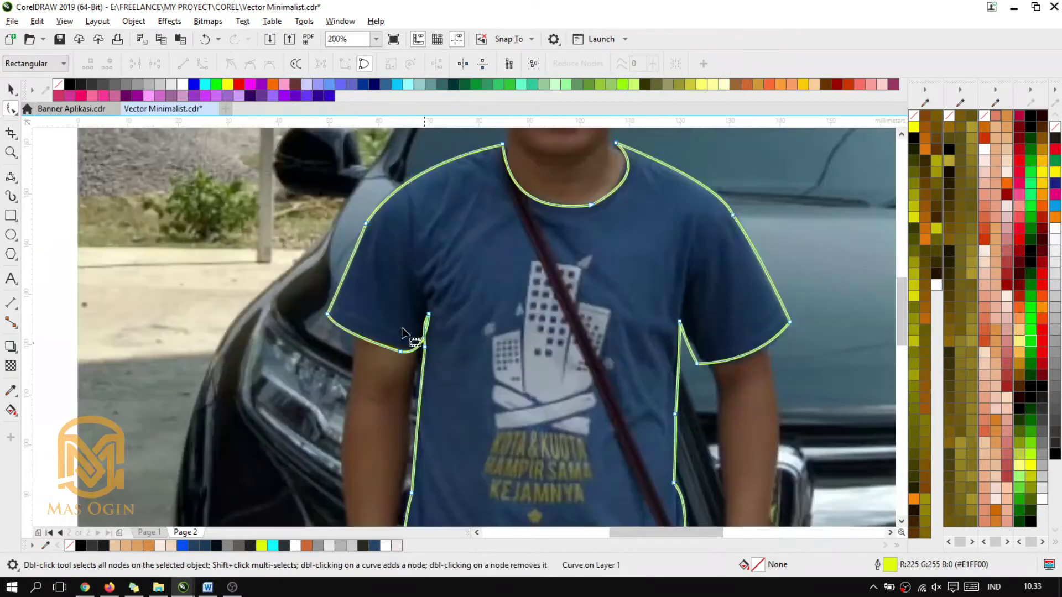
left_click(526, 256)
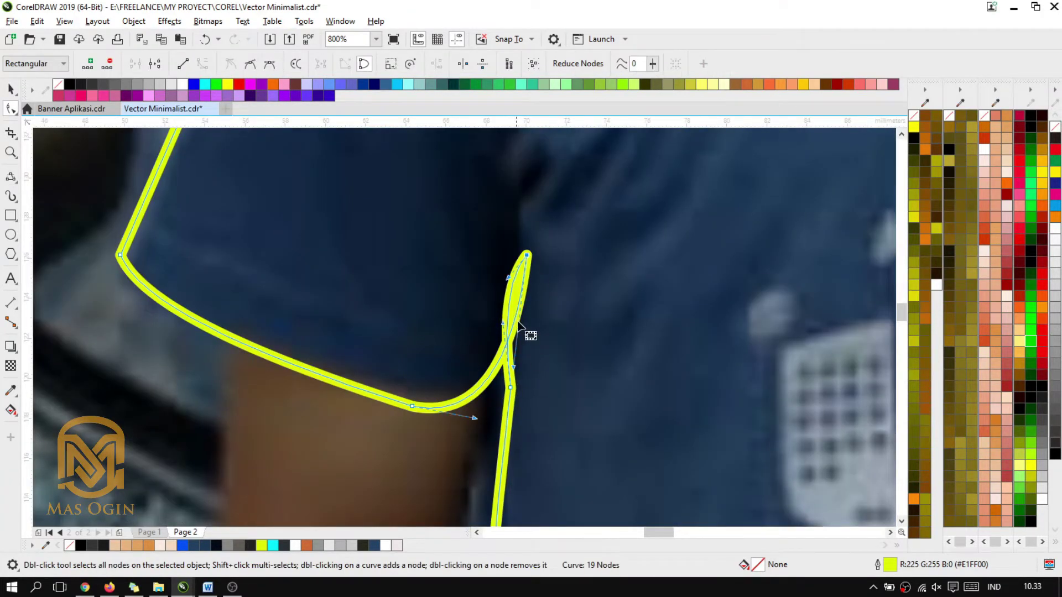
left_click_drag(507, 279, 538, 294)
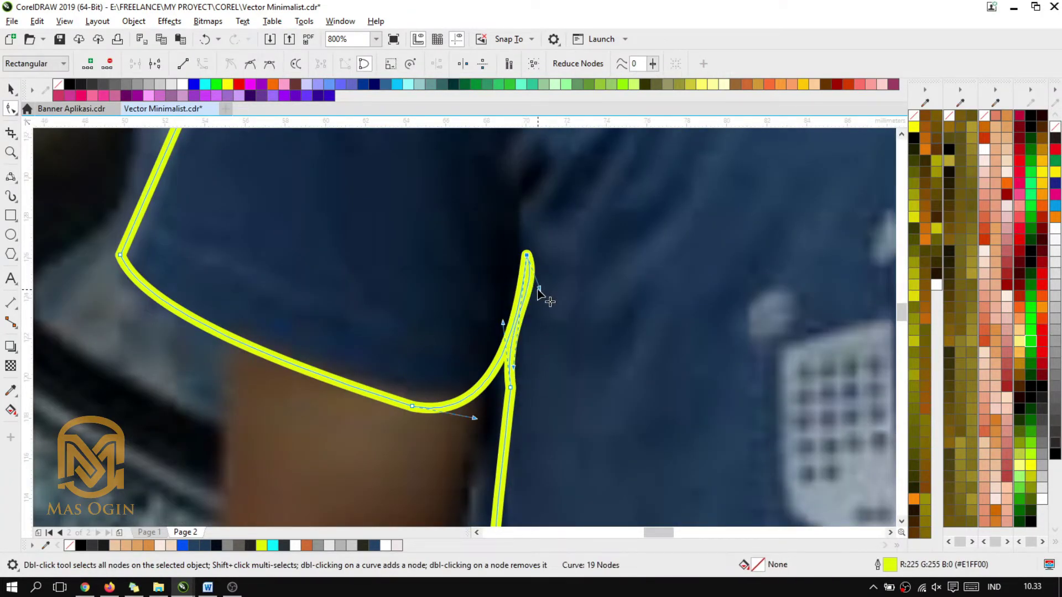
key("ctrl+z")
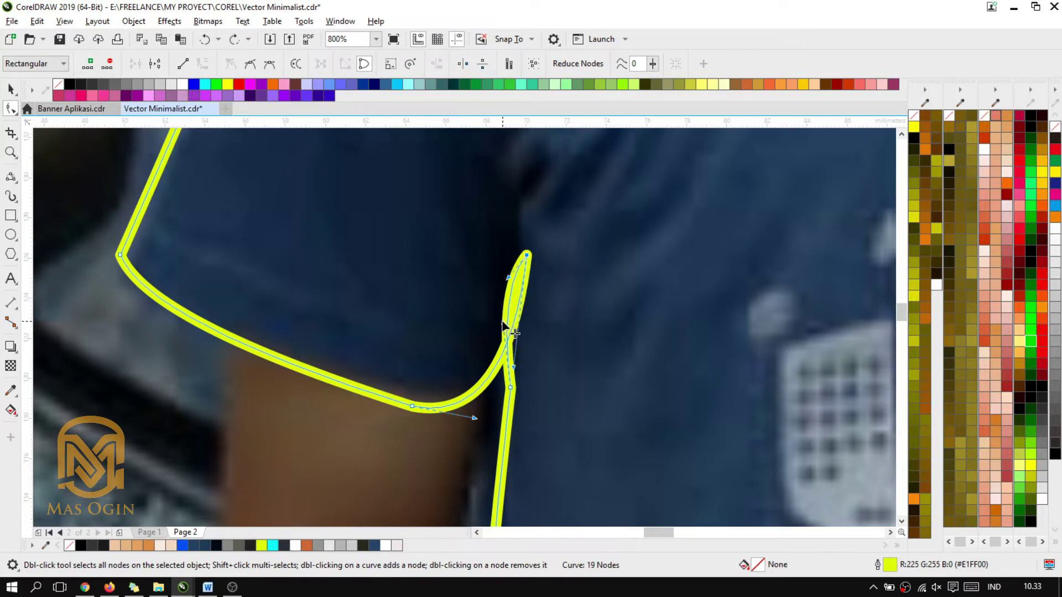
left_click_drag(503, 324, 524, 287)
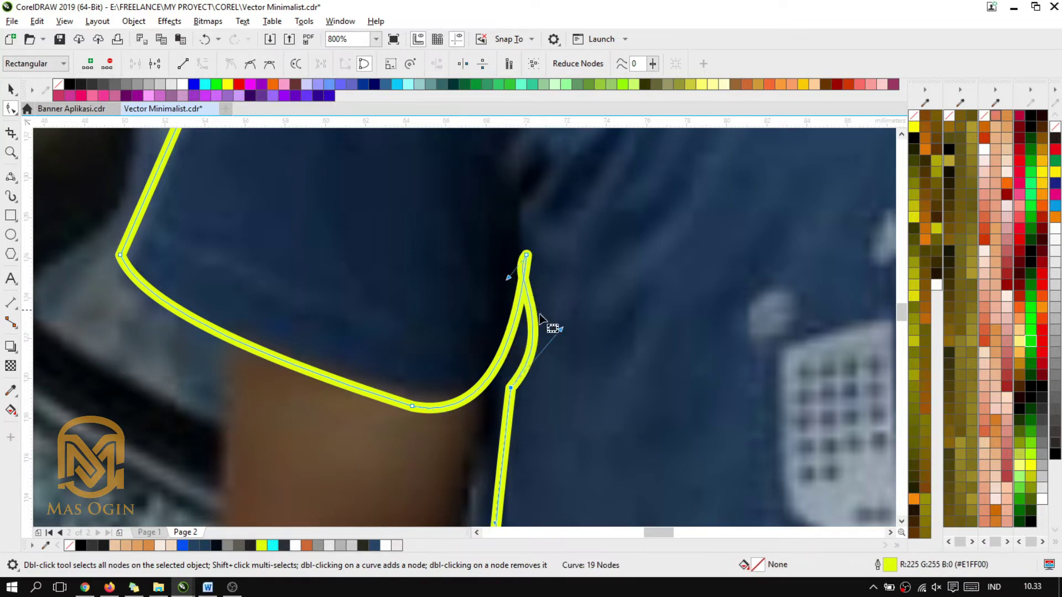
left_click_drag(505, 279, 541, 315)
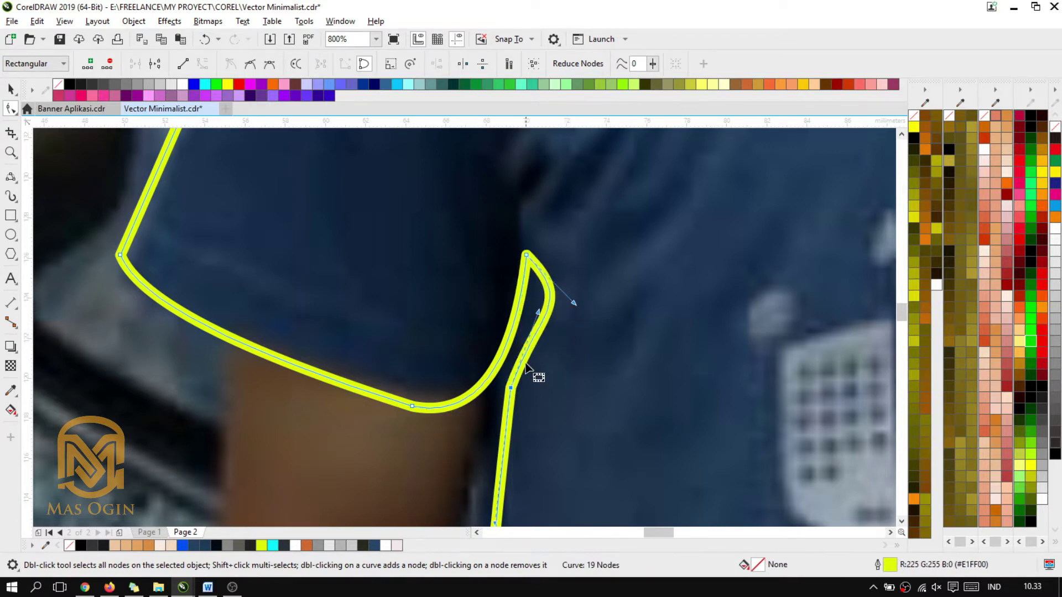
double_click(511, 388)
scroll(567, 292, "down", 5)
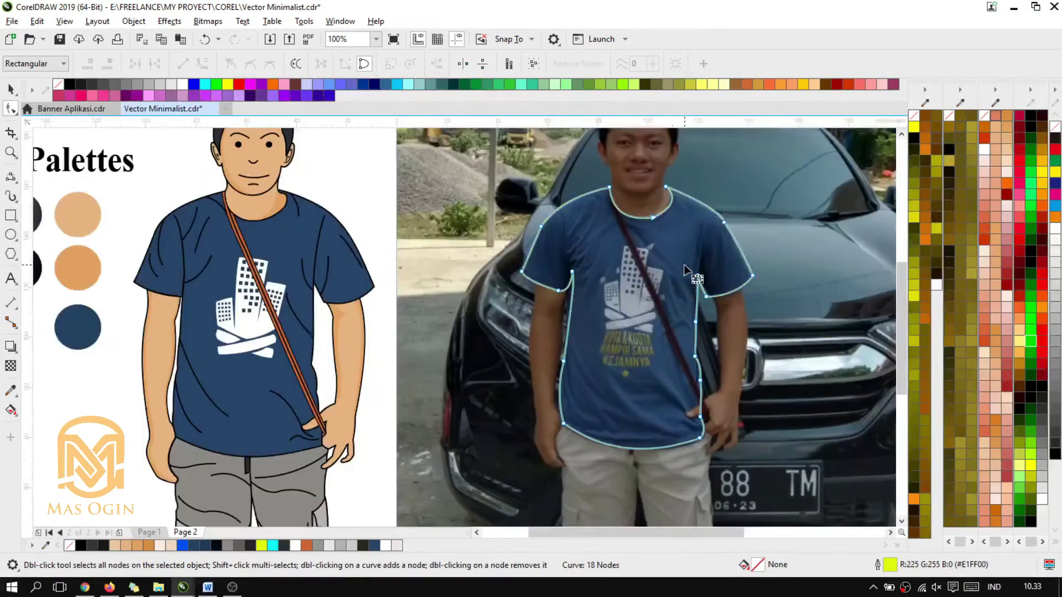
Delete the traced shirt outline from the photo.
scroll(745, 266, "up", 1)
scroll(744, 264, "up", 2)
left_click(10, 90)
scroll(476, 270, "down", 2)
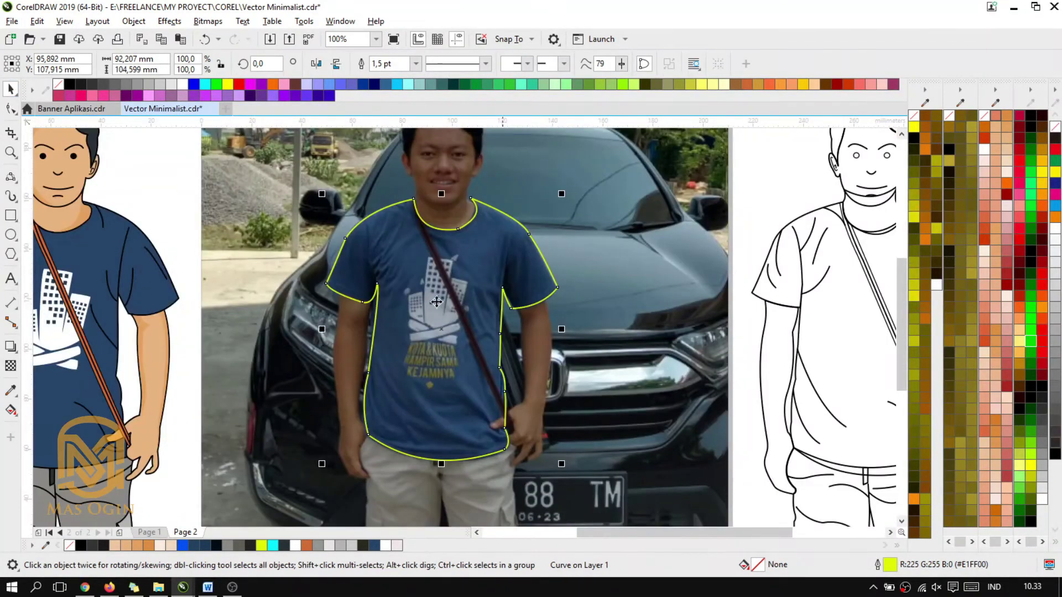
scroll(436, 302, "down", 3)
scroll(543, 256, "up", 3)
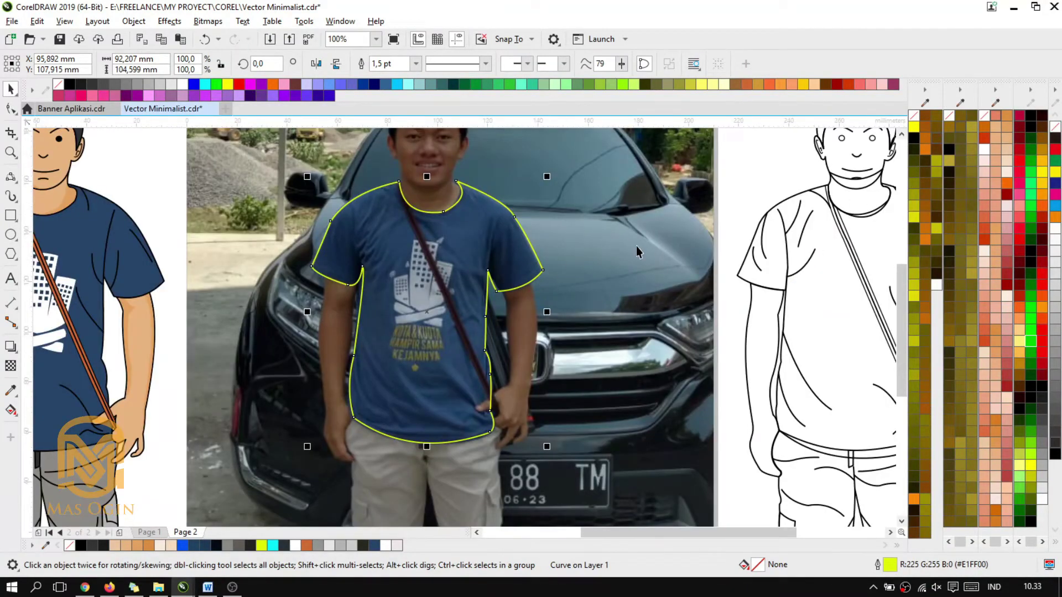
scroll(637, 251, "down", 3)
scroll(718, 247, "up", 3)
scroll(664, 275, "down", 3)
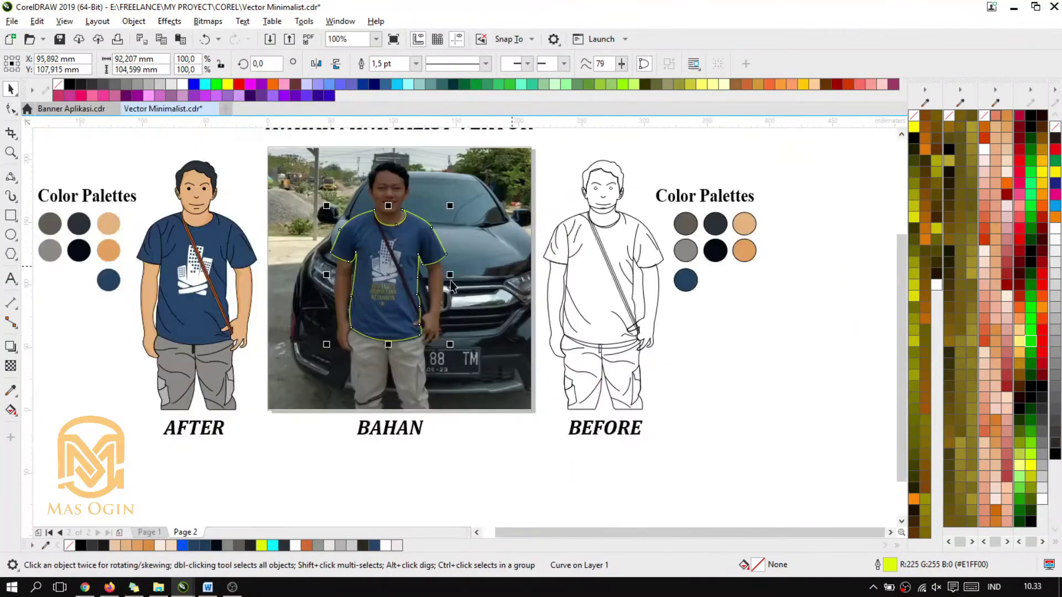
scroll(552, 297, "up", 3)
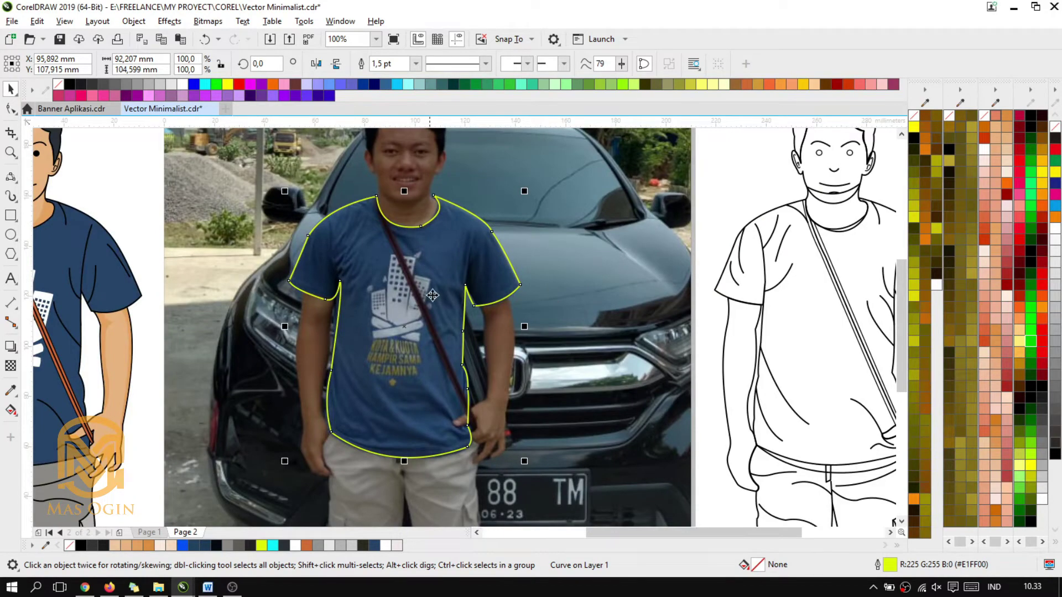
key("Delete")
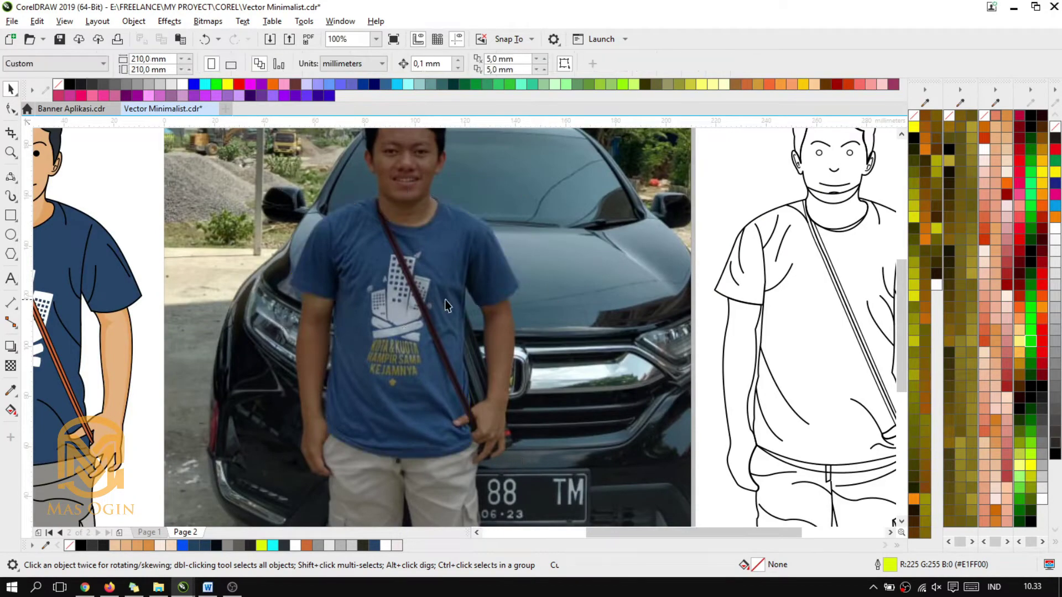
Trace the right-hand arm's inner edge from the sleeve hem to the wrist with three connected 3-point curves, about 37 mm tall.
left_click(10, 175)
scroll(636, 228, "down", 3)
scroll(636, 228, "up", 4)
scroll(636, 228, "down", 4)
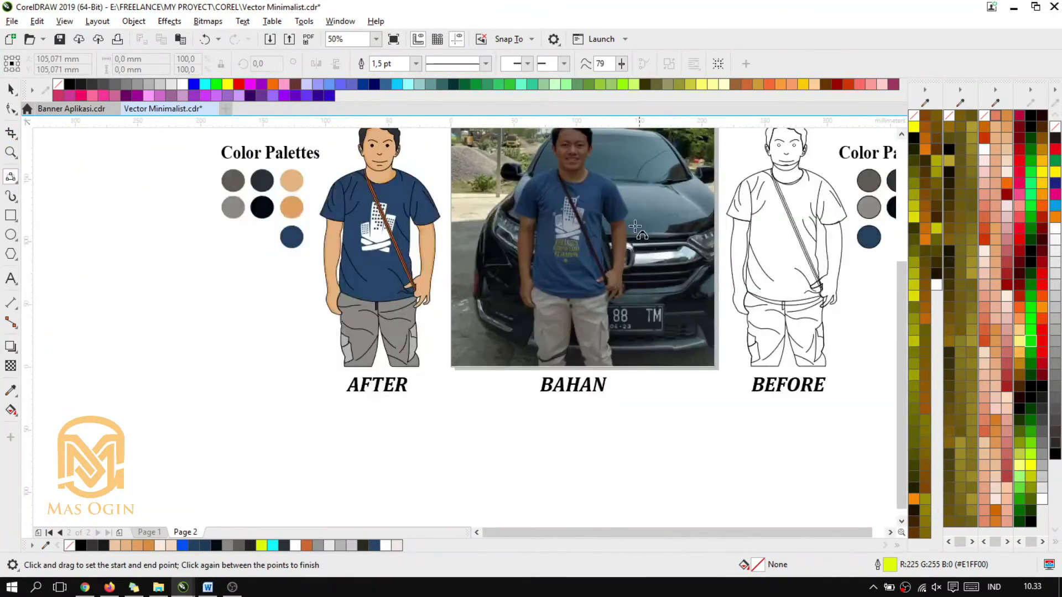
scroll(636, 228, "up", 4)
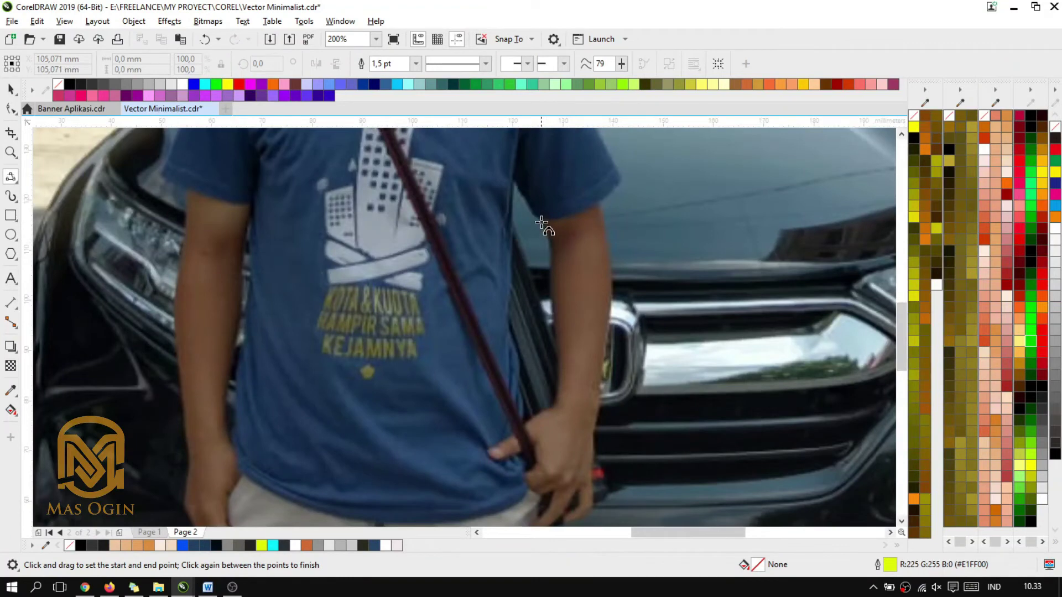
left_click_drag(541, 222, 524, 427)
left_click(546, 229)
left_click(553, 313)
left_click(554, 405)
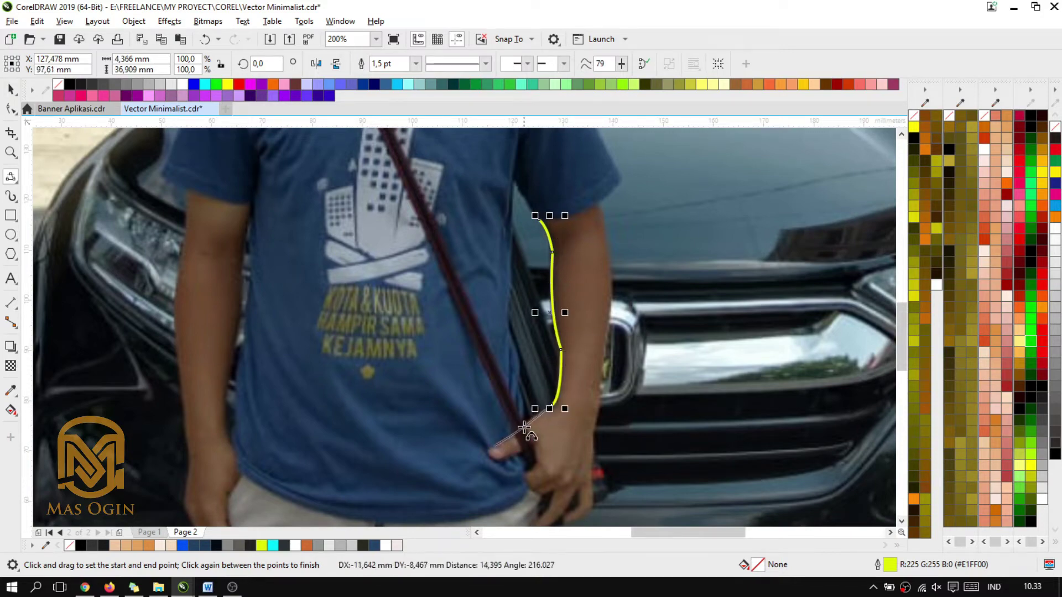
Continue the arm outline from the wrist along the thumb's upper edge, around its tip and back along its underside.
left_click(524, 427)
scroll(492, 420, "up", 2)
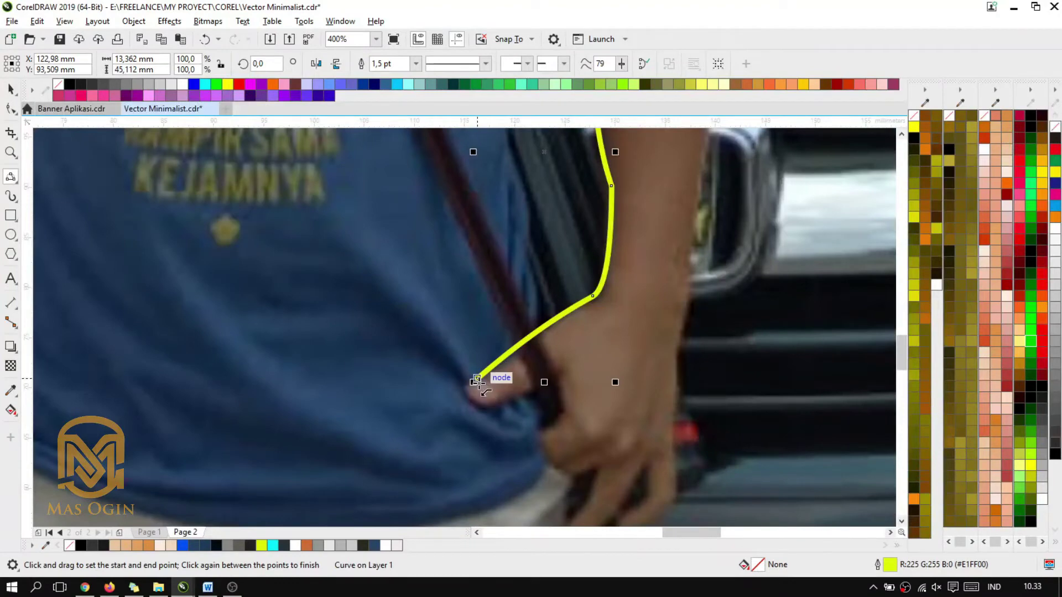
left_click_drag(505, 396, 520, 393)
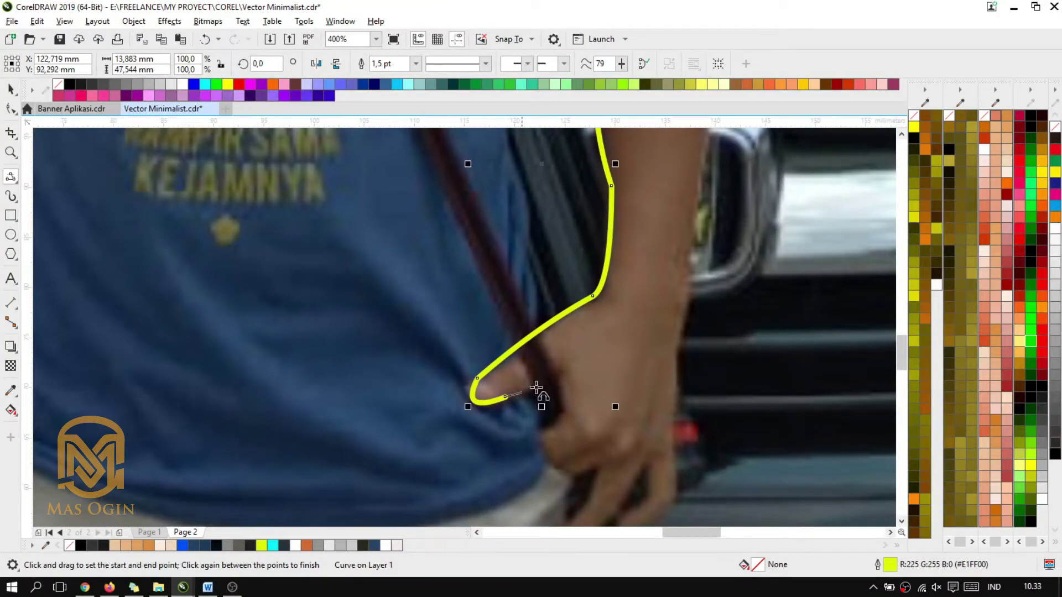
left_click(560, 375)
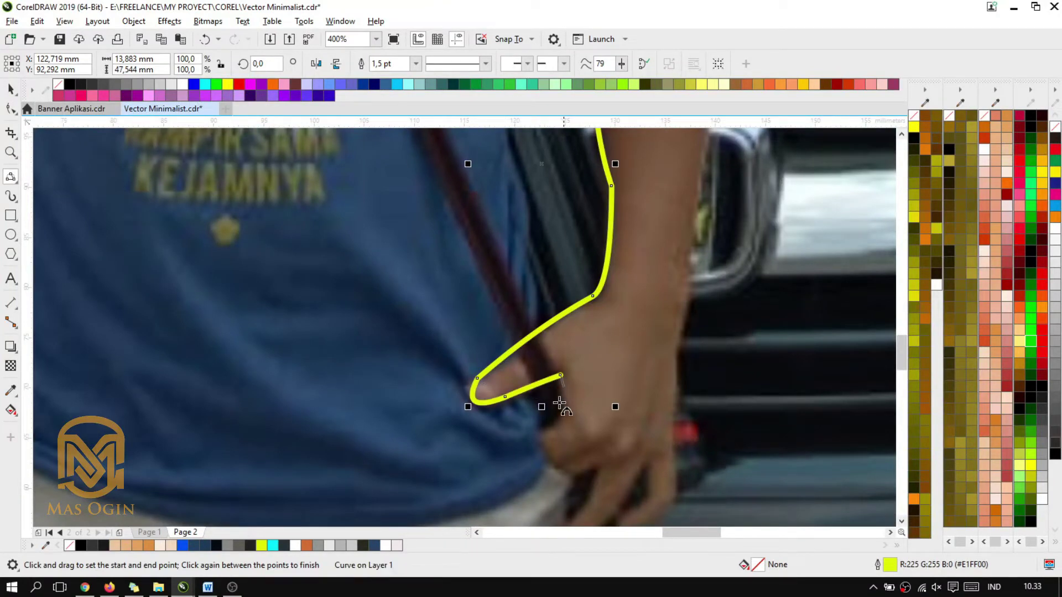
Trace the curled index finger below the thumb with connected 3-point curves, ending at the base of the neighbouring finger.
left_click(539, 435)
left_click_drag(534, 434, 574, 473)
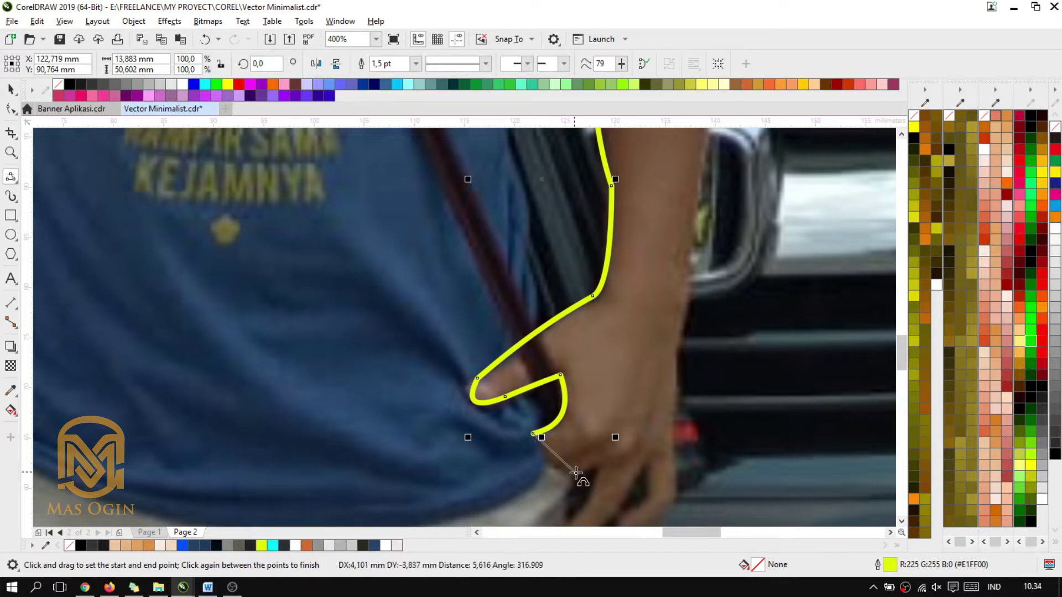
left_click(548, 463)
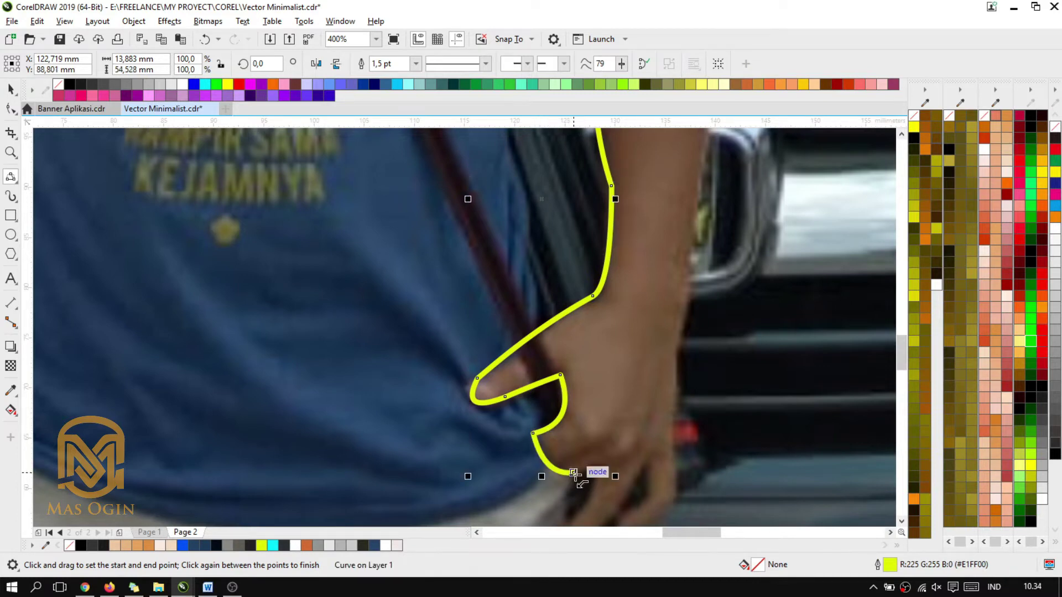
left_click(610, 462)
Trace the longest extended finger down its inner edge, around the tip and back up to the gap between the fingers.
scroll(610, 462, "down", 2)
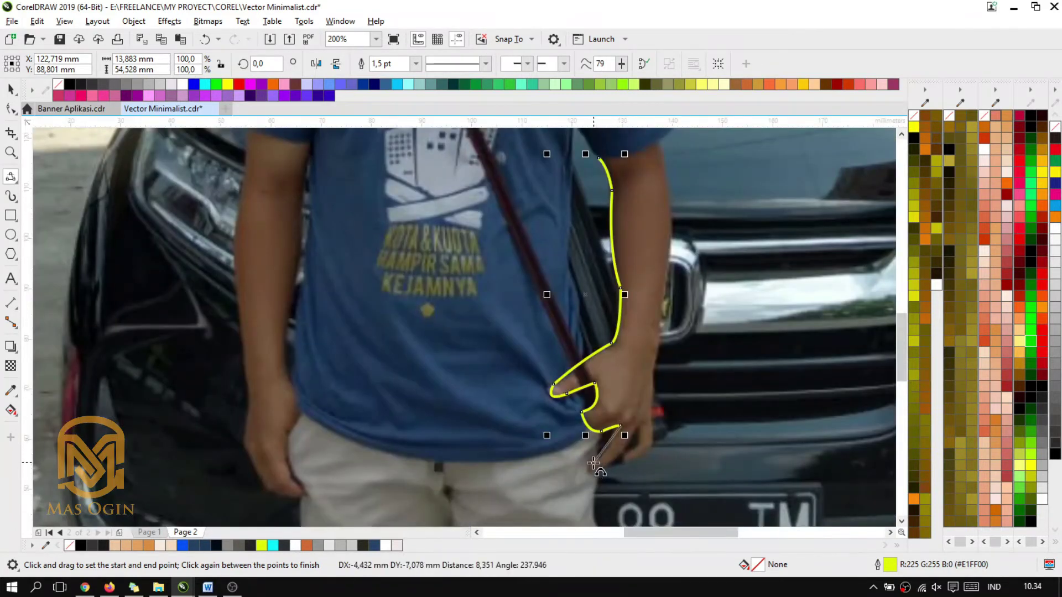
left_click(588, 465)
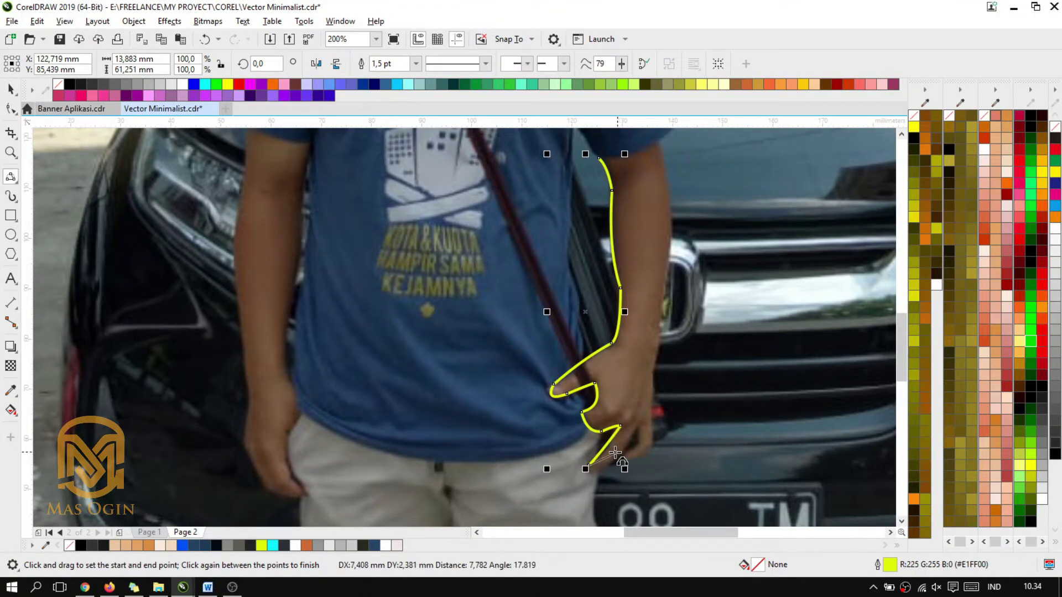
left_click(617, 451)
scroll(617, 451, "up", 2)
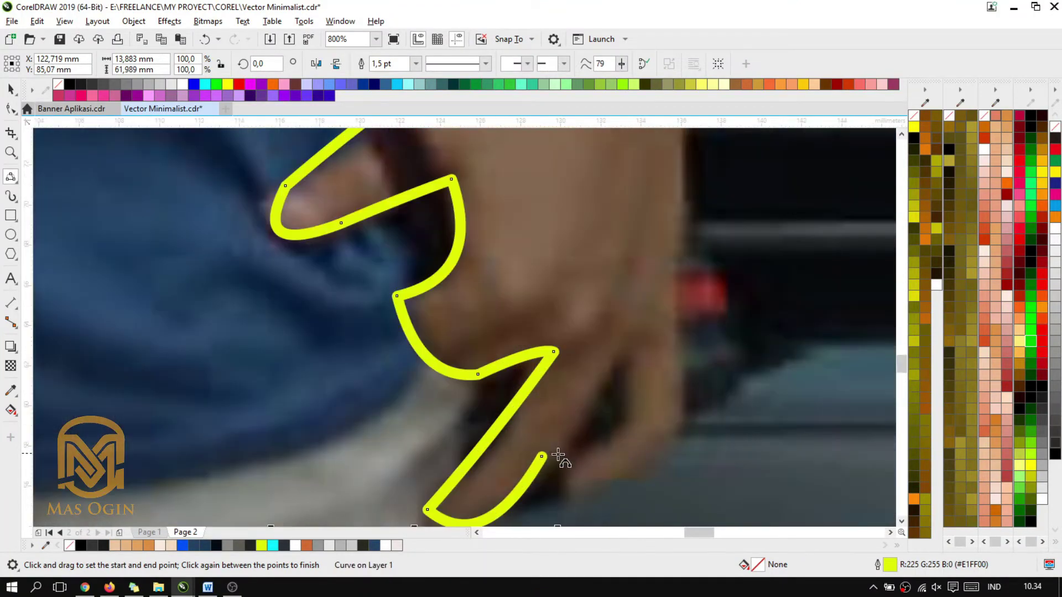
left_click_drag(545, 457, 615, 359)
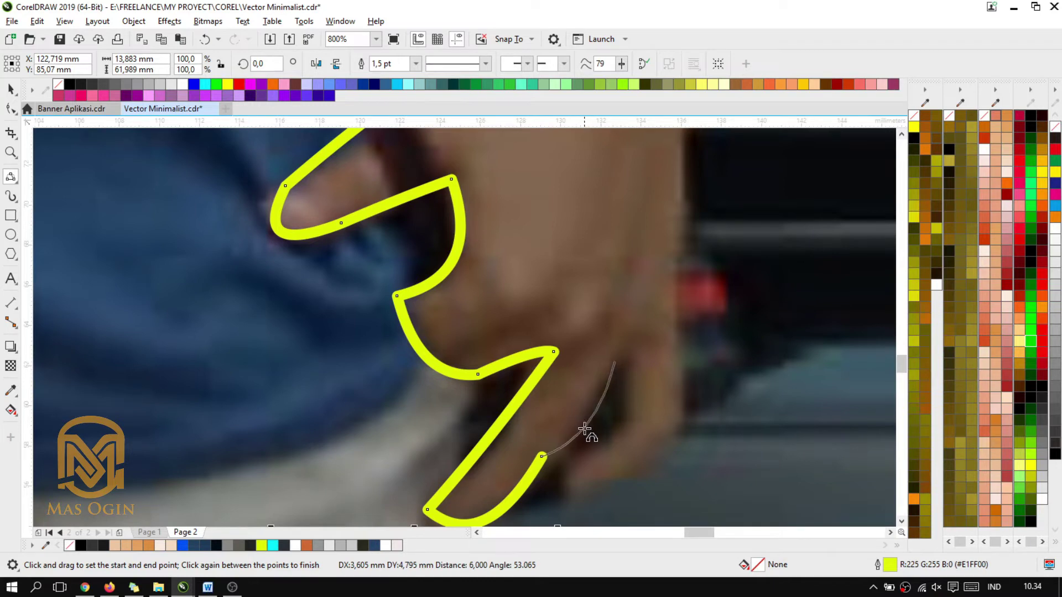
left_click(600, 407)
Trace the inner edge and rounded tip of the outer finger with connected 3-point curves.
left_click_drag(616, 442, 611, 435)
left_click(631, 395)
scroll(660, 354, "down", 2)
scroll(657, 397, "up", 2)
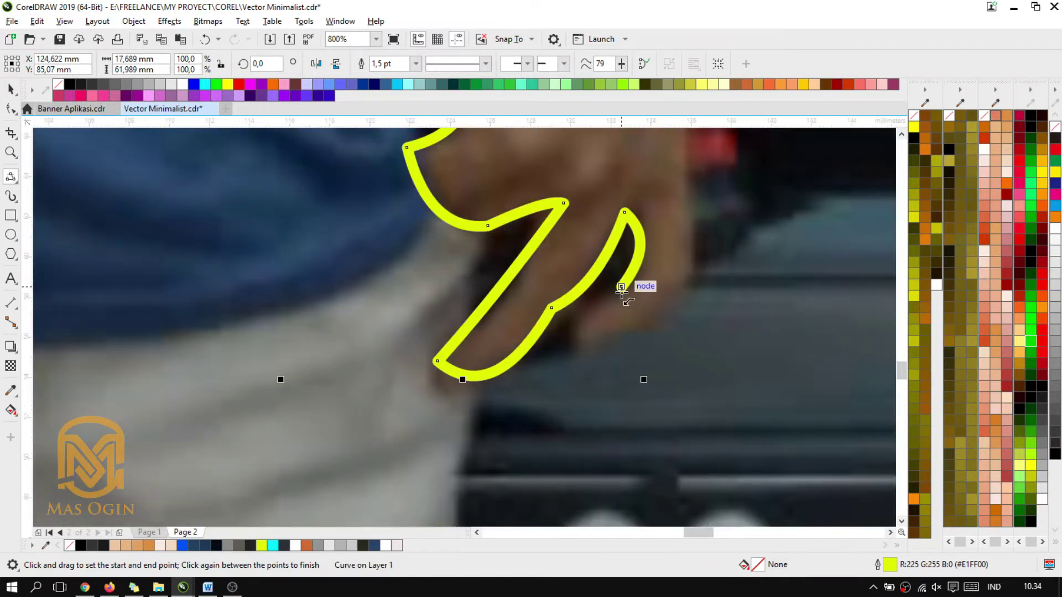
left_click_drag(621, 287, 670, 306)
left_click(595, 303)
left_click(618, 330)
Trace the arm's top edge along the sleeve hem and its outer edge down to mid-forearm with two 3-point curves.
scroll(679, 278, "down", 3)
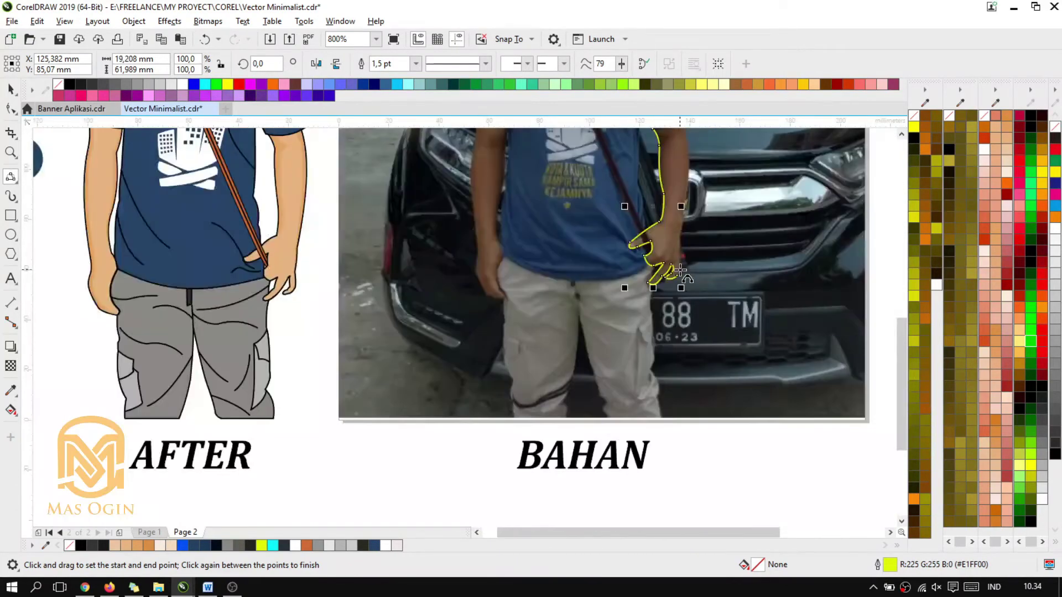
scroll(692, 260, "up", 2)
scroll(702, 235, "down", 4)
scroll(707, 223, "up", 4)
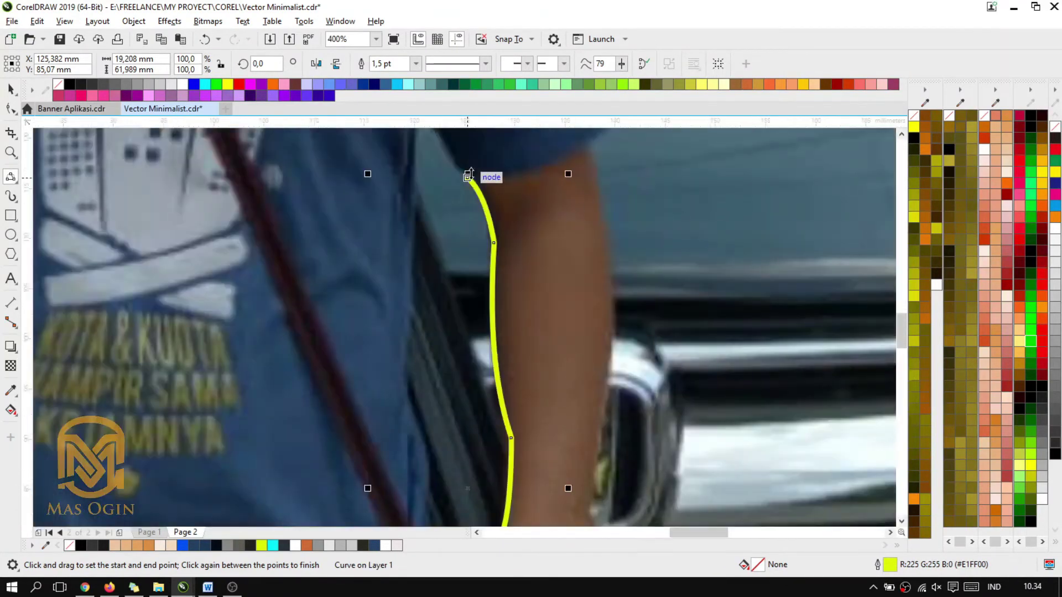
mouse_move(476, 180)
left_mouse_down()
mouse_move(594, 137)
mouse_move(627, 416)
mouse_move(595, 480)
mouse_move(605, 440)
left_mouse_up()
left_click(564, 163)
left_click(613, 314)
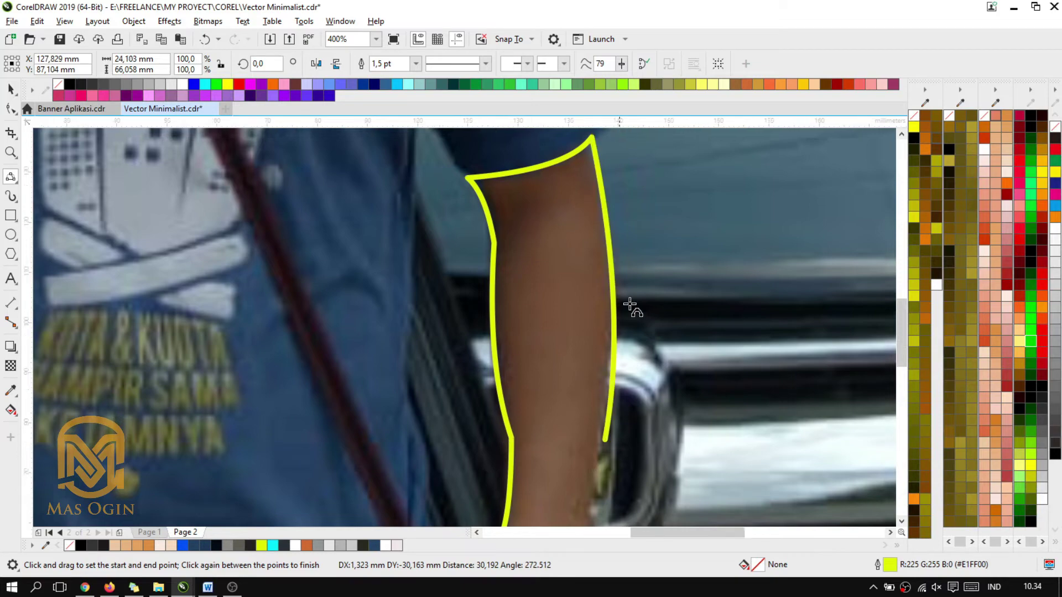
Continue the outer forearm edge past the wrist to the outer finger and close the arm outline, about 24 x 66 mm overall.
scroll(625, 310, "down", 2)
scroll(611, 271, "up", 1)
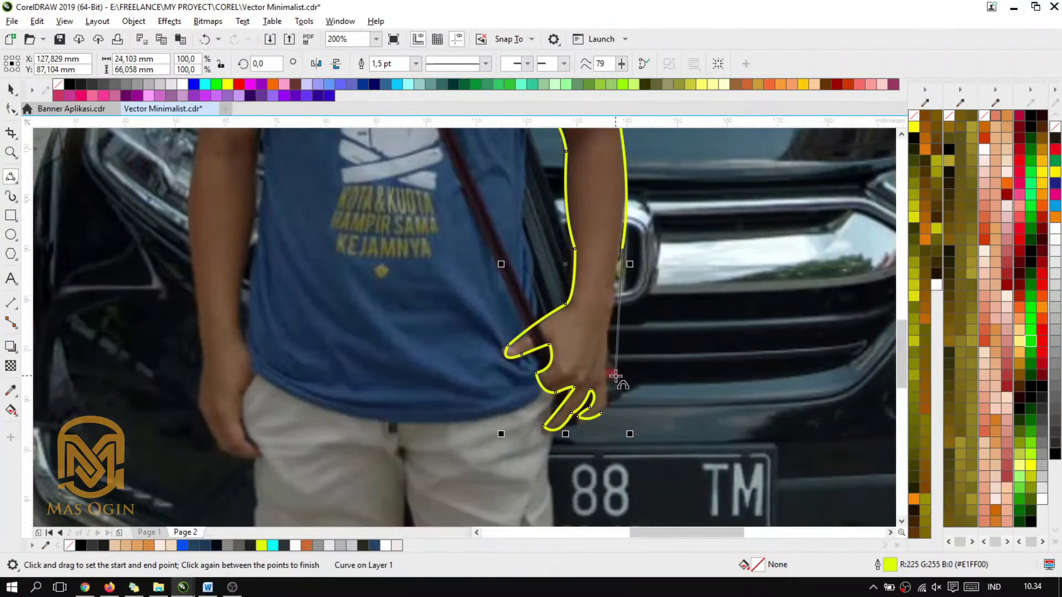
left_click_drag(615, 376, 602, 411)
left_click(607, 333)
left_click(608, 397)
Delete the closed arm and hand outline from the photo.
scroll(639, 360, "down", 3)
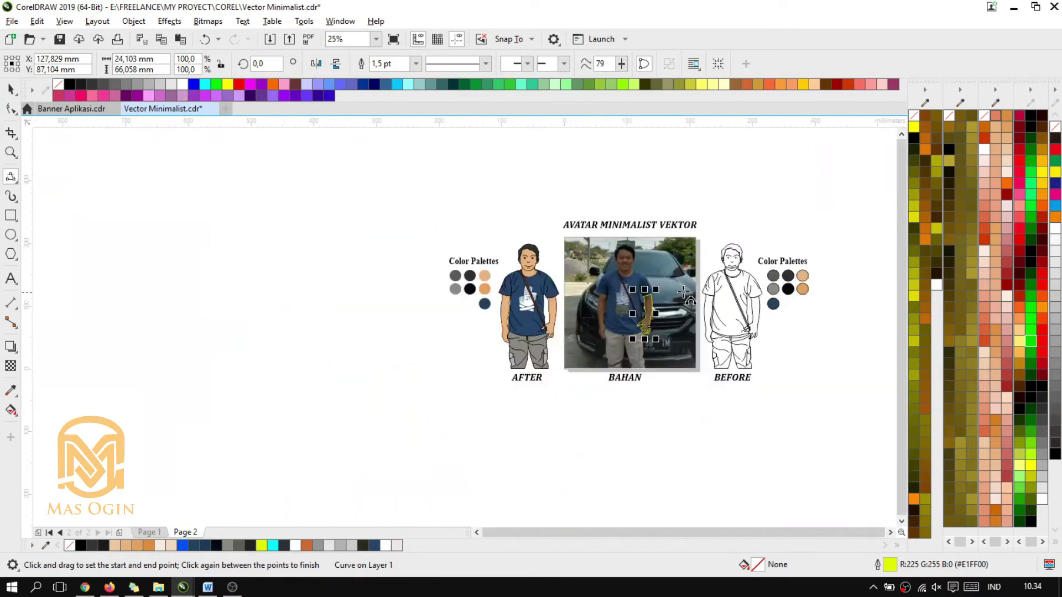
scroll(531, 331, "up", 2)
left_click(11, 87)
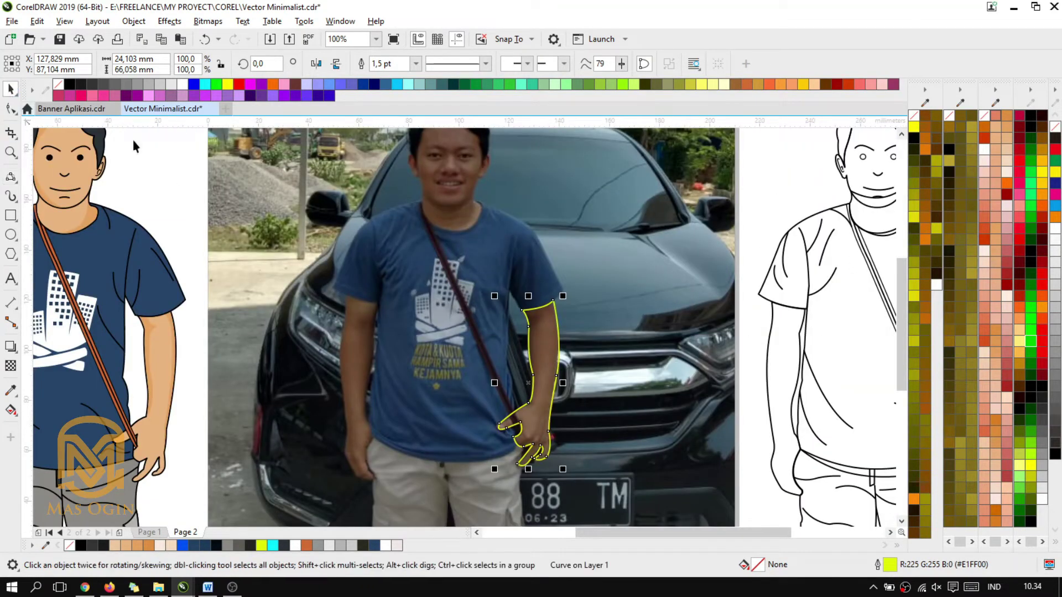
scroll(546, 359, "down", 2)
scroll(541, 365, "up", 2)
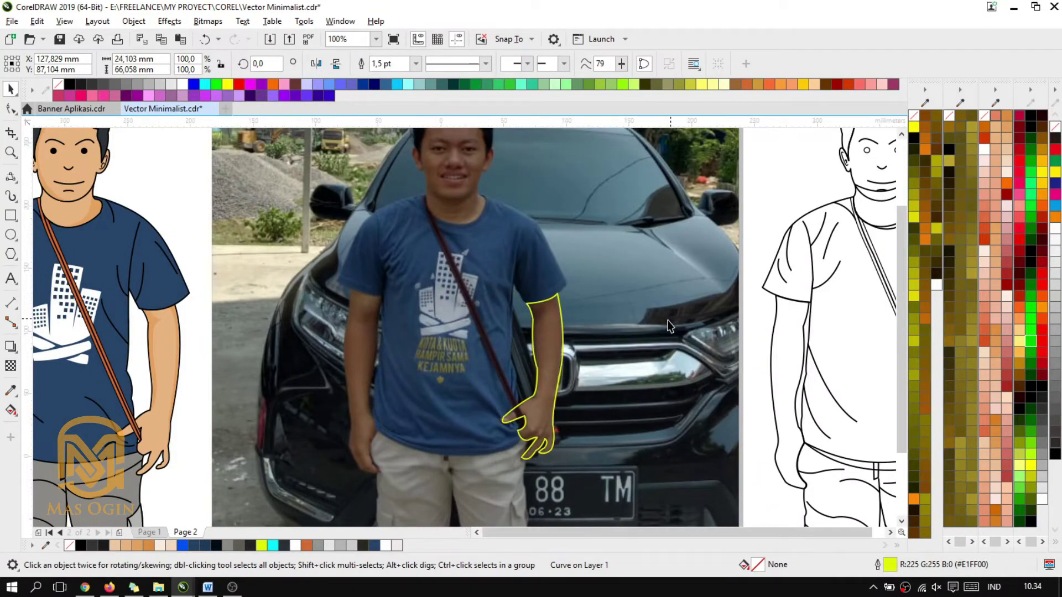
scroll(667, 320, "down", 2)
scroll(643, 355, "up", 2)
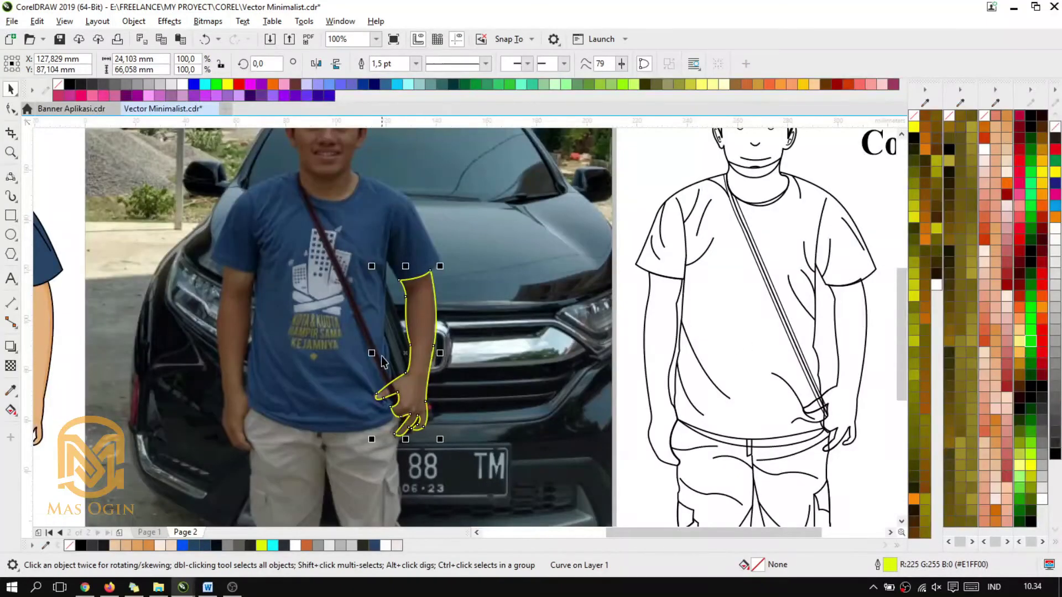
key("Escape")
scroll(443, 332, "down", 2)
scroll(415, 302, "up", 2)
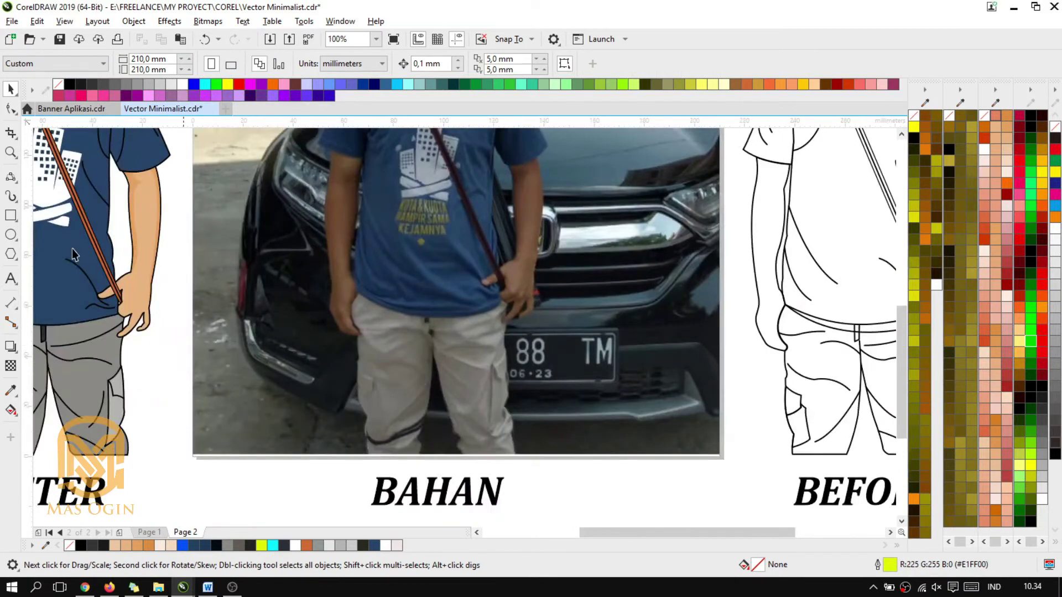
Trace the trousers' waistline along the shirt hem in the photo with a 3-point curve about 58 mm wide and 9 mm deep.
scroll(418, 320, "up", 2)
left_click(15, 201)
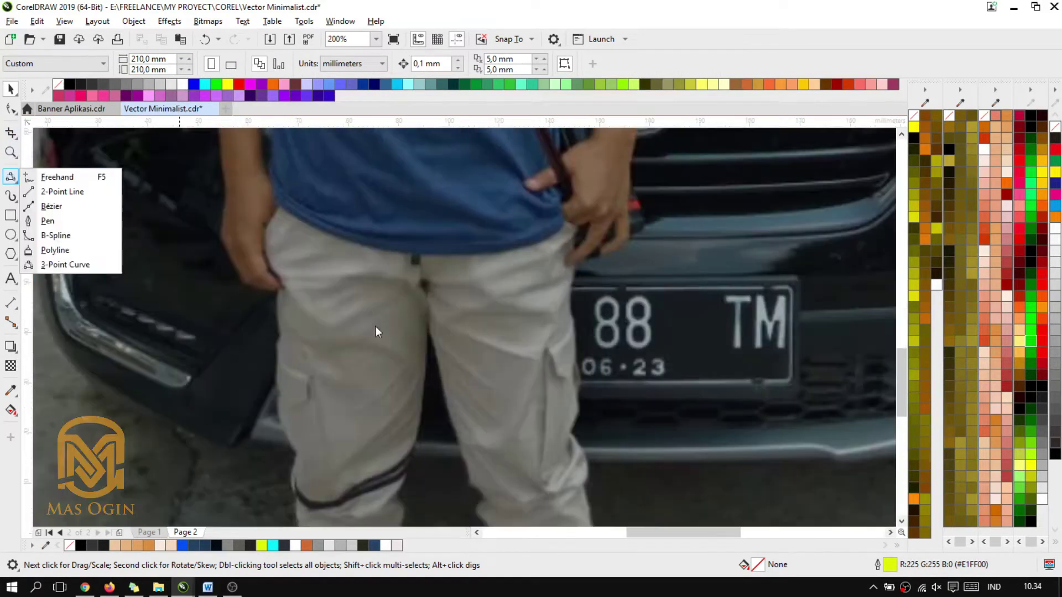
left_click(61, 264)
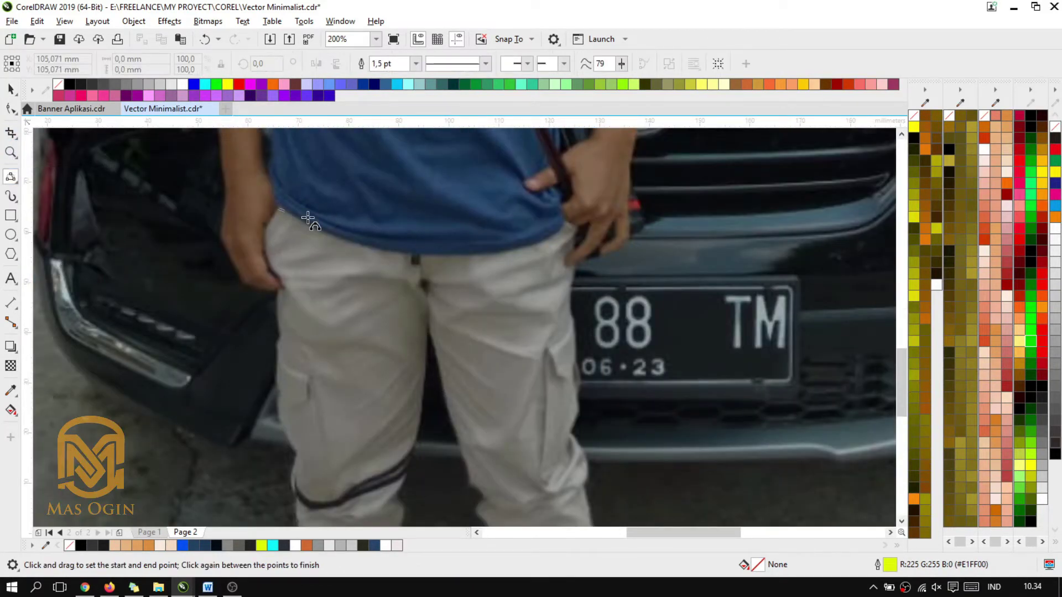
left_click_drag(279, 209, 571, 222)
left_click(449, 255)
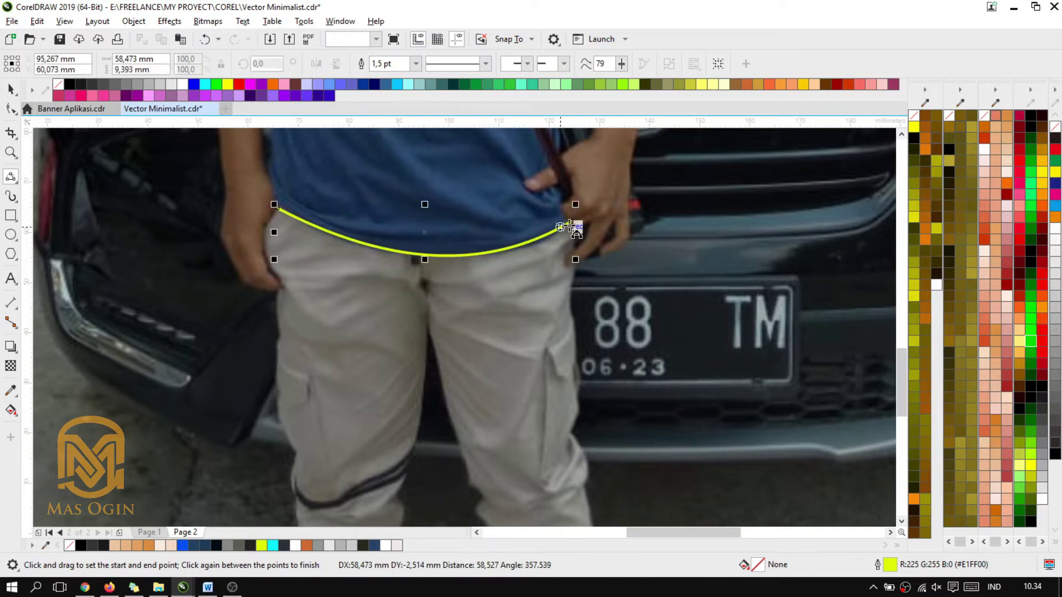
Trace the trousers' outer edge on the licence-plate side from the waistline past the fingers to the upper thigh with two connected 3-point curves.
scroll(569, 226, "down", 1)
scroll(568, 233, "up", 2)
left_click_drag(549, 231, 554, 304)
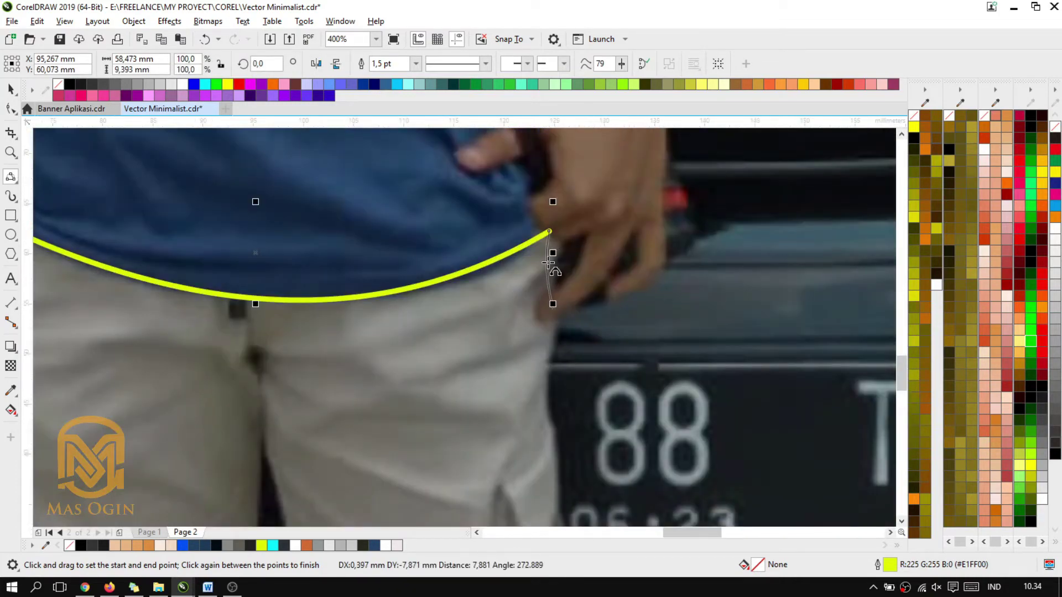
left_click(568, 250)
scroll(573, 291, "down", 2)
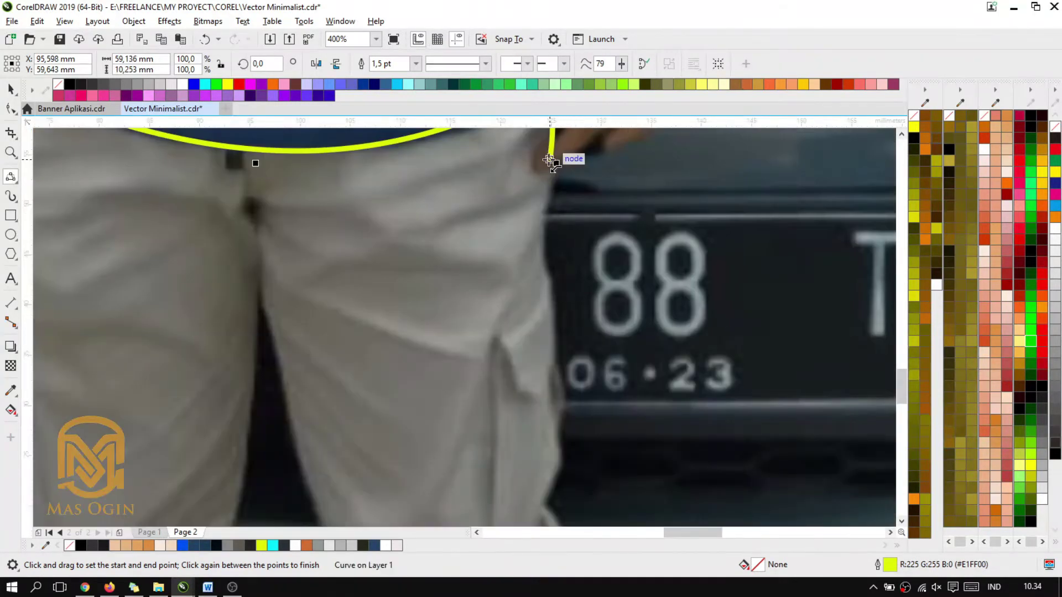
mouse_move(550, 161)
left_mouse_down()
mouse_move(555, 313)
mouse_move(548, 273)
left_mouse_up()
left_click(546, 246)
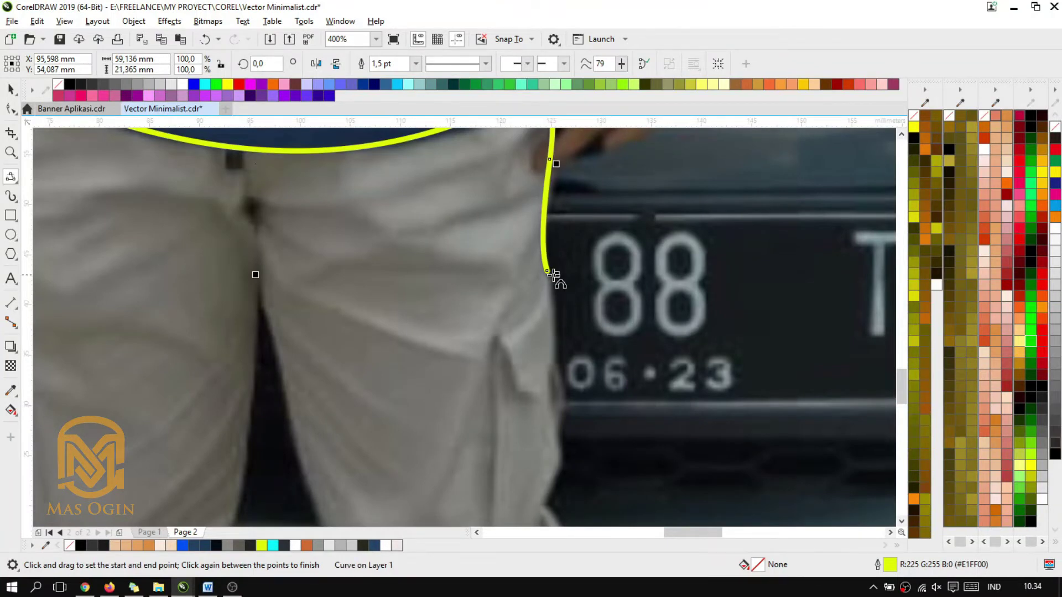
Continue the plate-side outer edge down the thigh, past the cargo pocket, to the dip at the knee with two 3-point curves.
left_click_drag(555, 318, 553, 411)
left_click(561, 323)
scroll(564, 326, "down", 1)
scroll(549, 457, "up", 1)
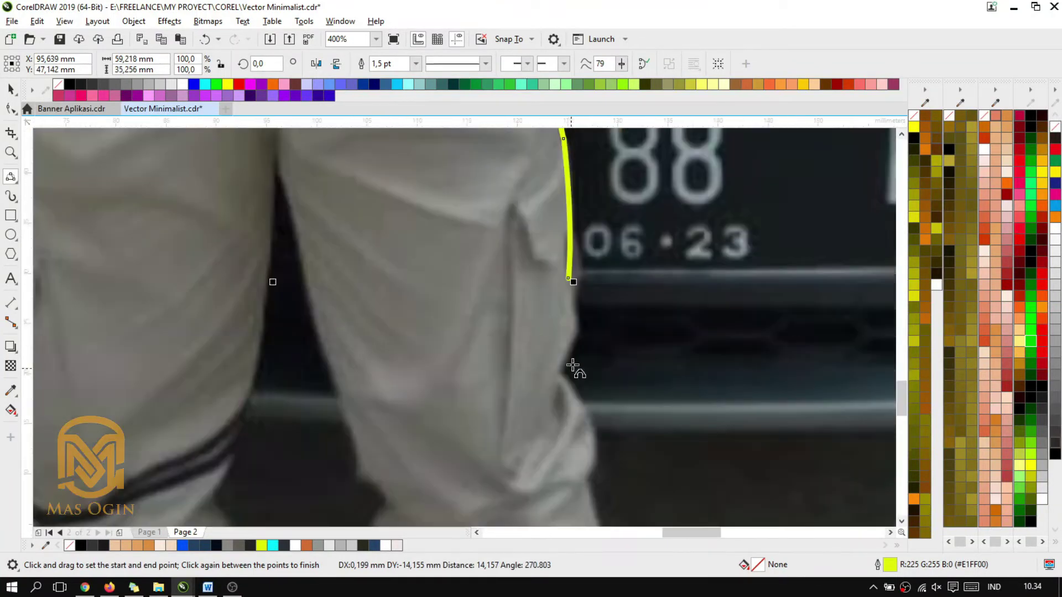
left_click_drag(567, 278, 558, 370)
left_click(577, 329)
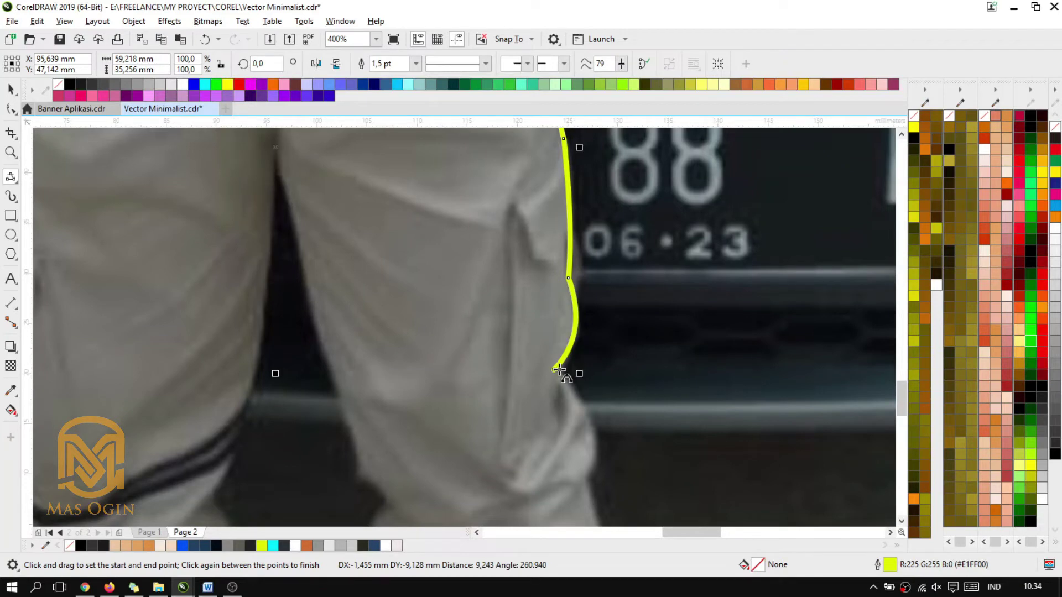
Trace the fabric bulge below the plate-side knee and continue the outer edge straight to the photo's bottom edge.
scroll(576, 363, "down", 2)
scroll(588, 397, "up", 2)
left_click_drag(522, 276, 554, 376)
left_click(564, 320)
scroll(569, 327, "down", 2)
scroll(564, 347, "up", 2)
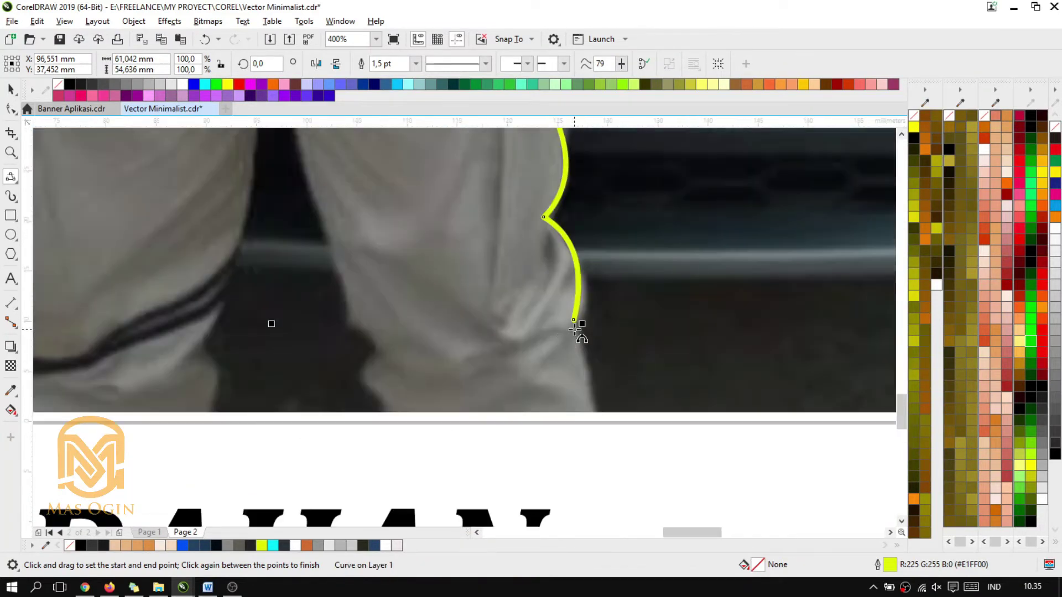
left_click(596, 408)
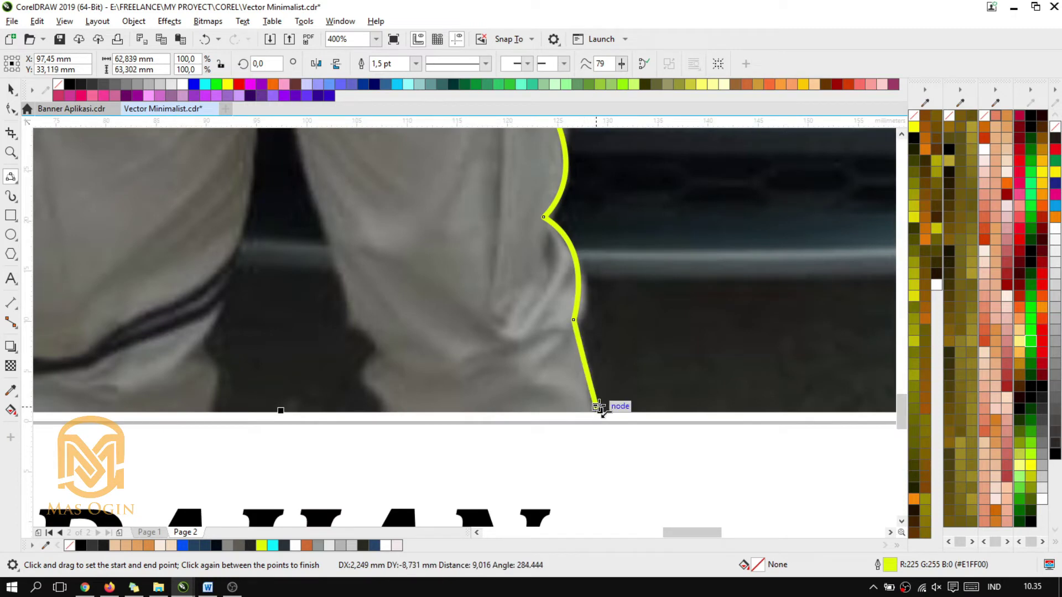
Trace the plate-side leg's hem about 21 mm along the photo's bottom edge and the inner ankle notch with short 3-point curves.
left_click(385, 412)
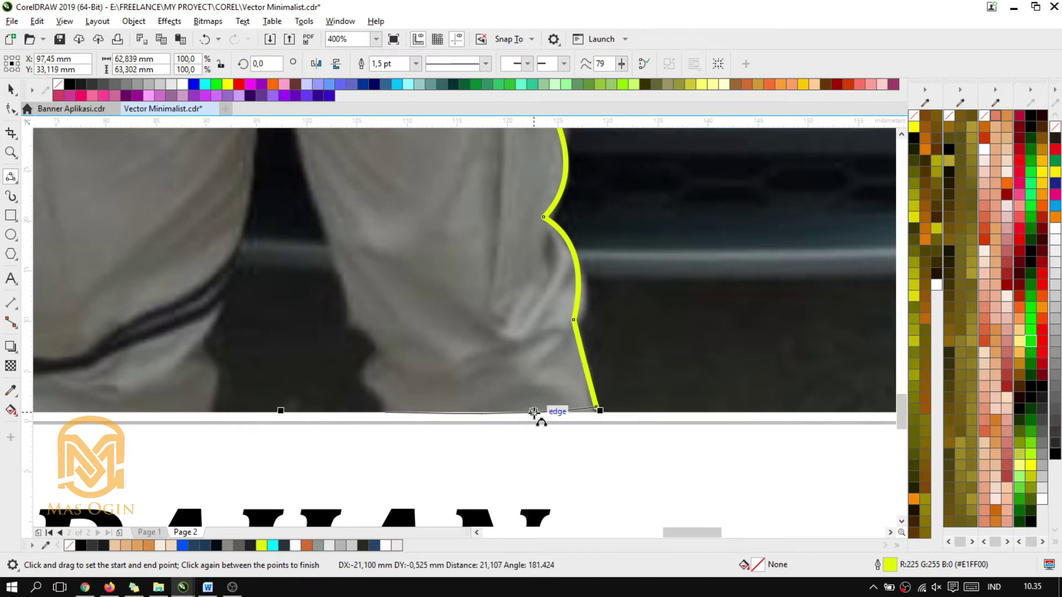
left_click(367, 371)
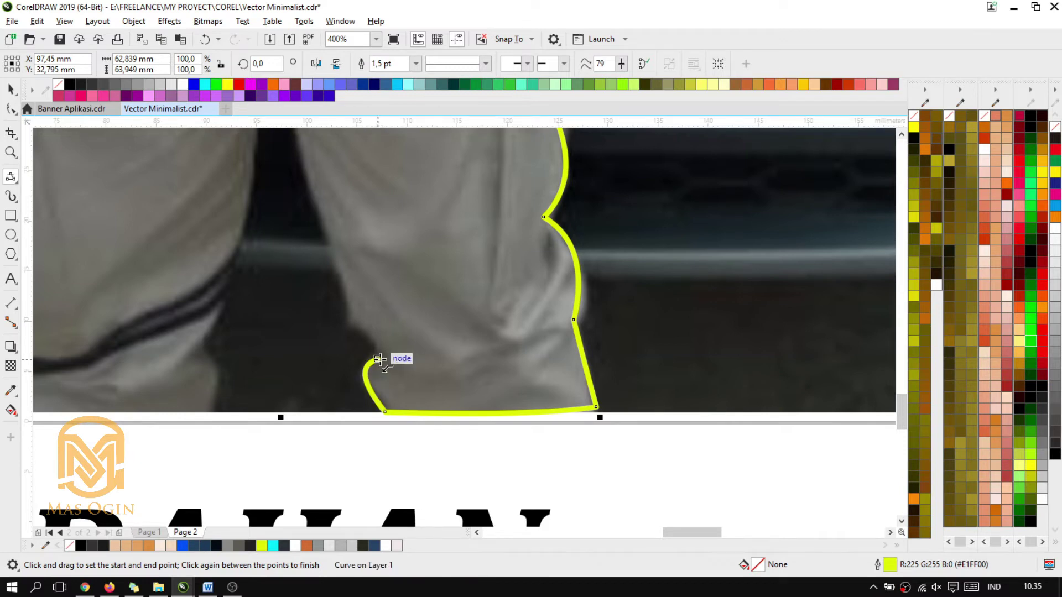
left_click_drag(378, 359, 350, 325)
scroll(402, 312, "down", 2)
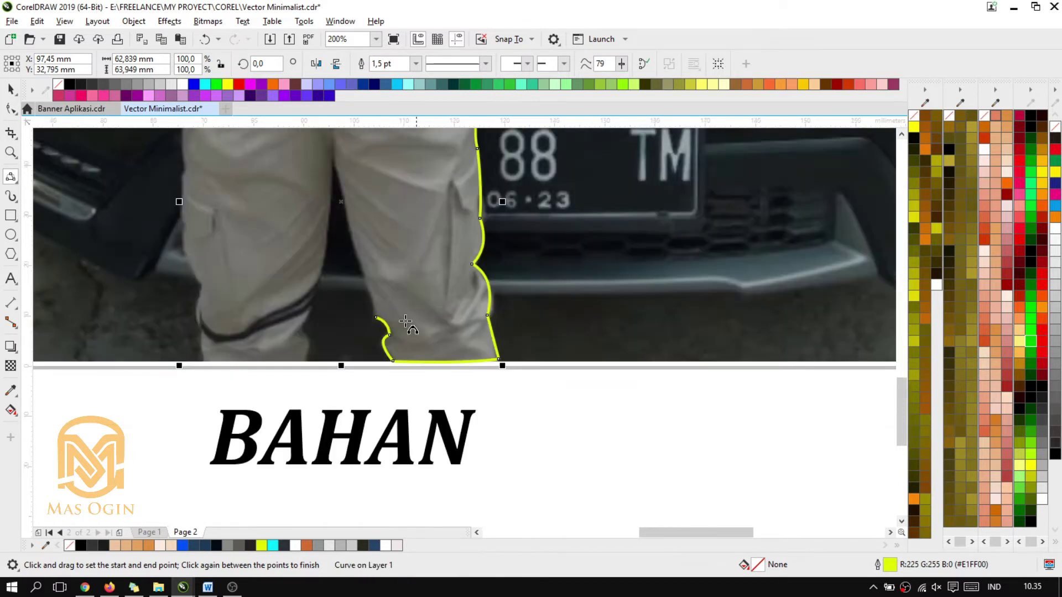
Trace the plate-side leg's inner edge up to the crotch and the other leg's inner edge down to the dark stripes.
scroll(365, 257, "up", 2)
left_click_drag(385, 377, 268, 416)
left_click(320, 219)
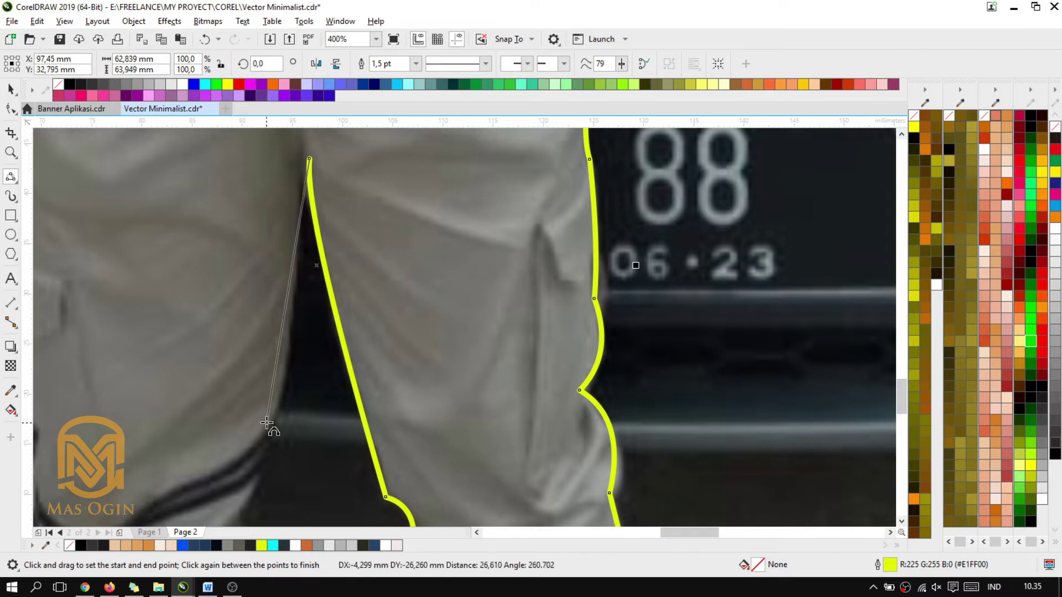
left_click(290, 312)
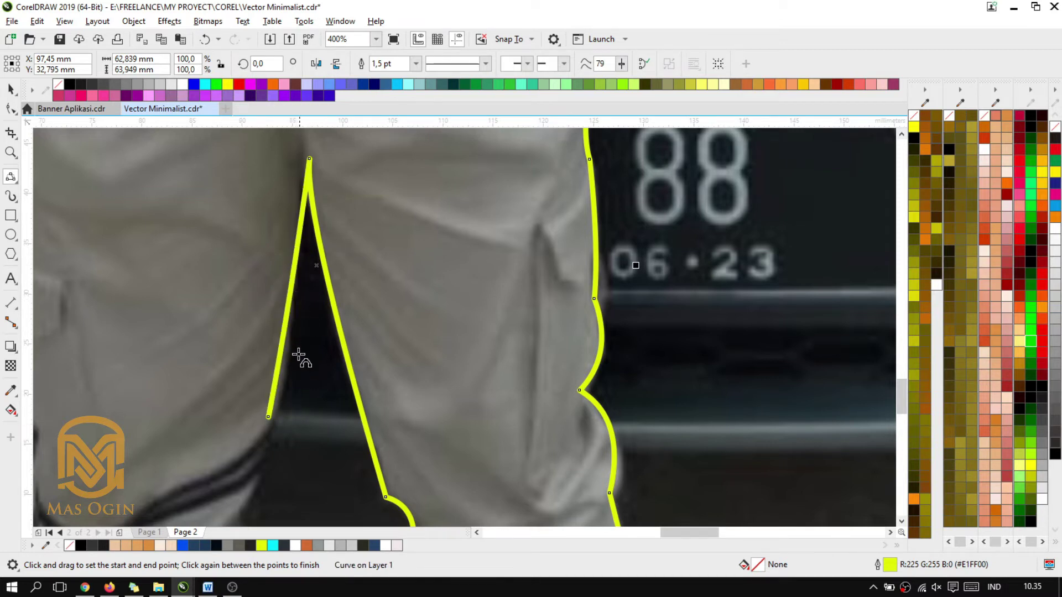
Continue the striped leg's inner edge past the dark stripes and around the ankle fold with two 3-point curves.
scroll(318, 300, "down", 2)
scroll(289, 359, "up", 2)
scroll(365, 256, "up", 2)
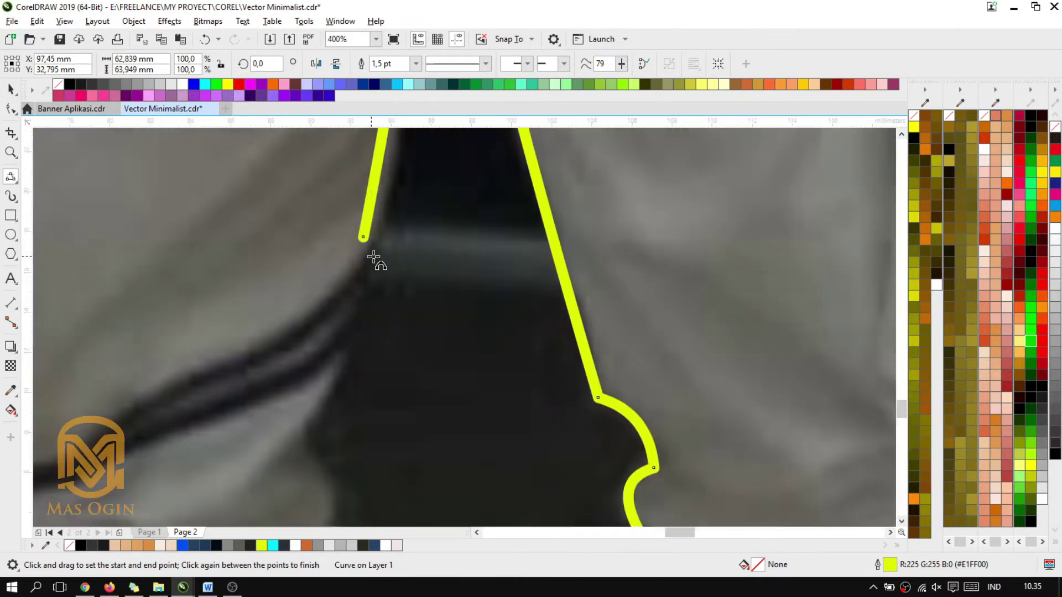
left_click_drag(360, 236, 301, 423)
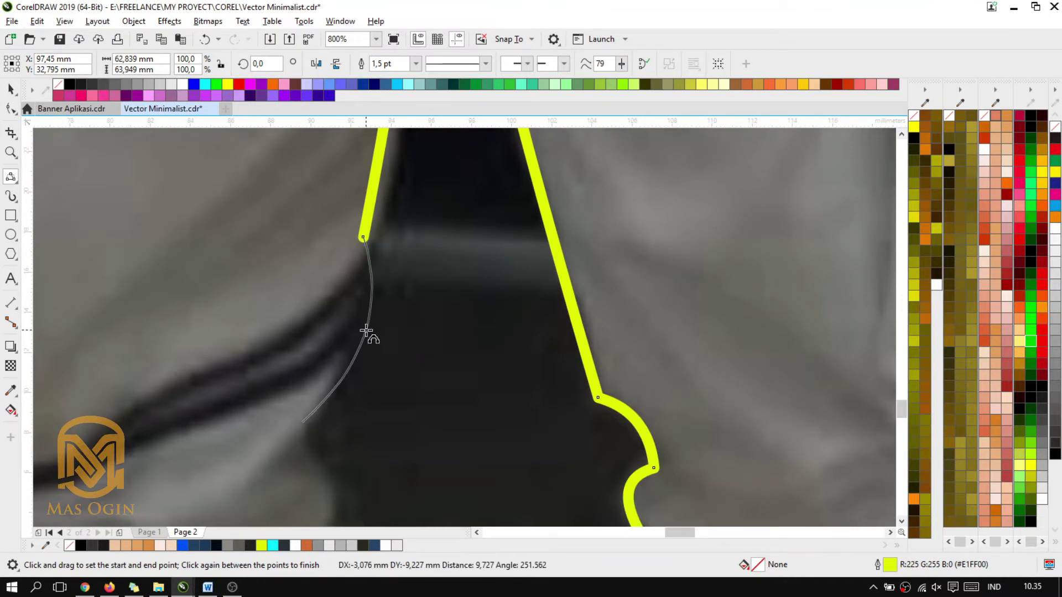
left_click(363, 285)
scroll(363, 285, "down", 2)
scroll(366, 258, "up", 2)
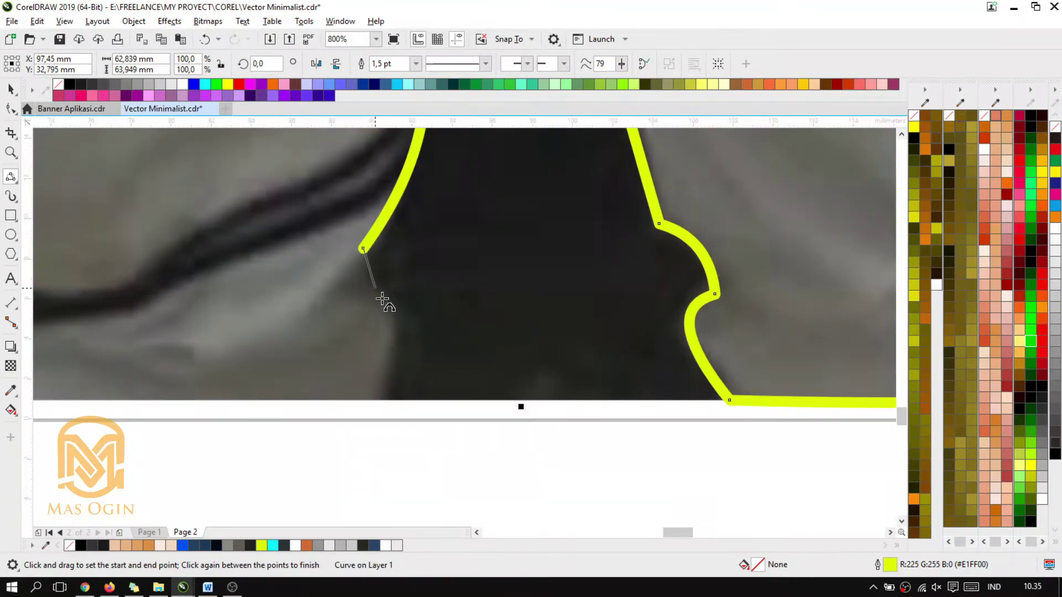
left_click(387, 323)
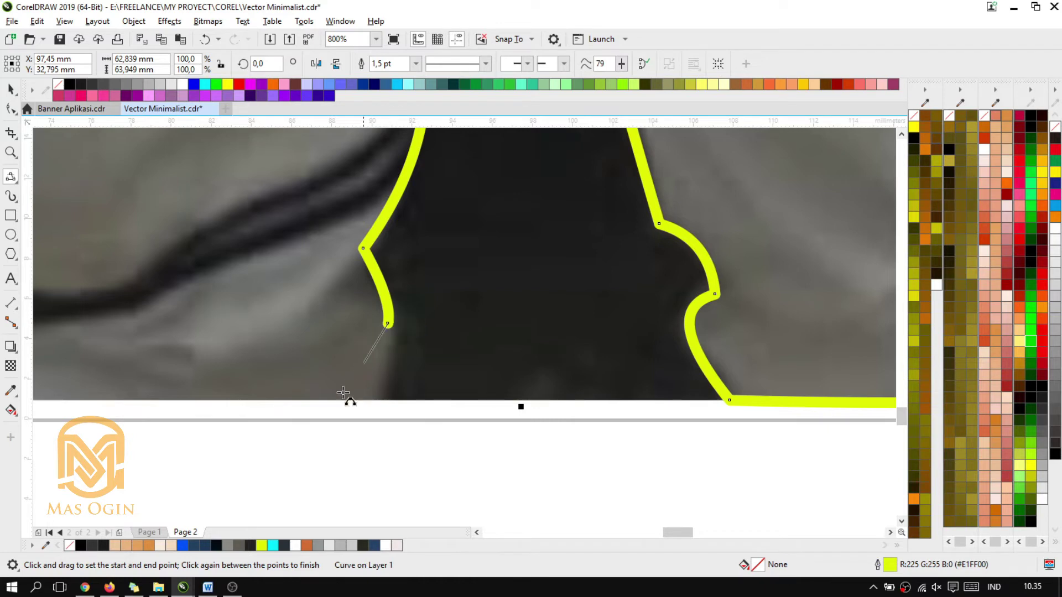
Round the striped leg's inner bottom corner and trace its straight hem, about 19 mm long, along the photo's bottom edge.
scroll(369, 339, "down", 1)
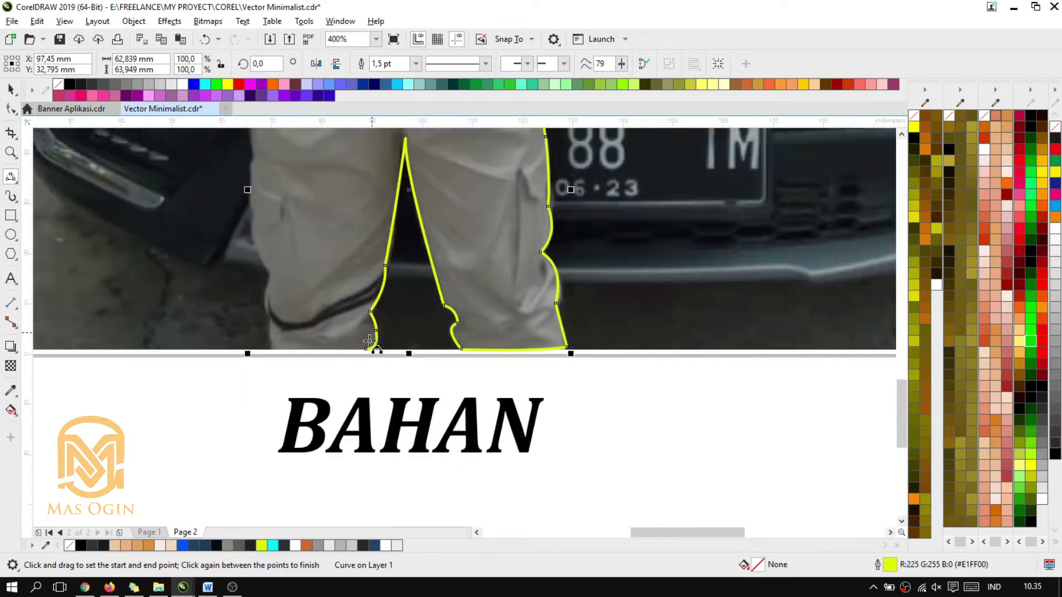
scroll(369, 340, "up", 1)
left_click_drag(372, 370, 86, 373)
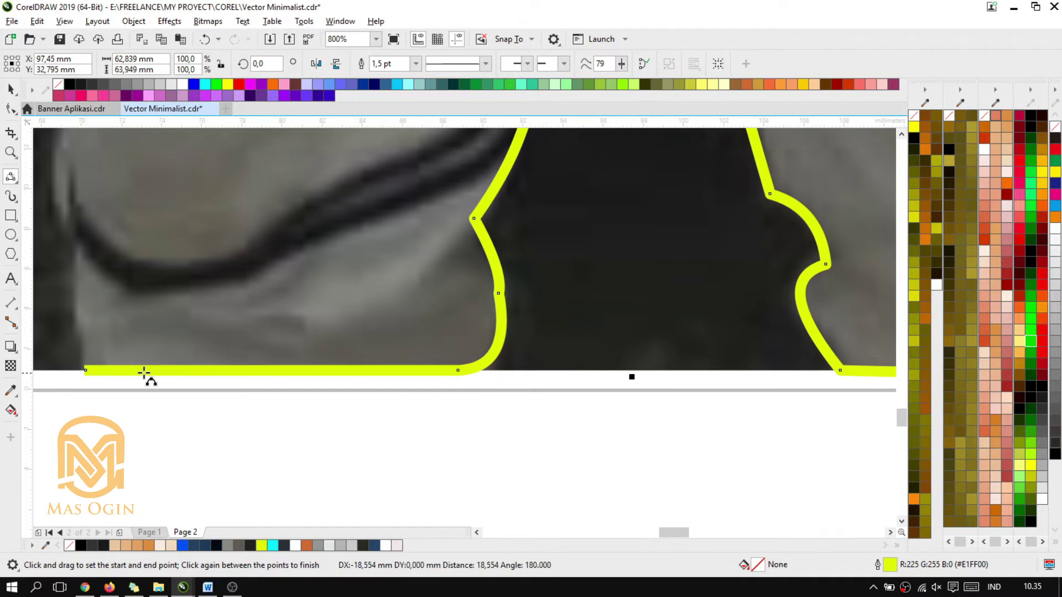
scroll(157, 275, "down", 2)
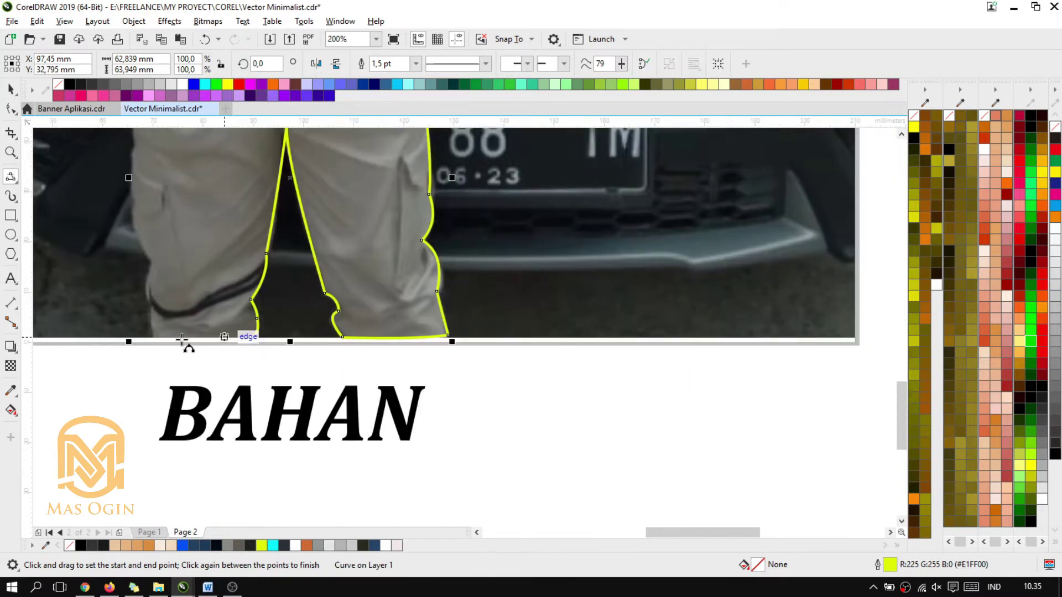
scroll(150, 330, "up", 1)
left_click_drag(342, 345, 205, 347)
scroll(204, 348, "down", 2)
scroll(226, 436, "up", 2)
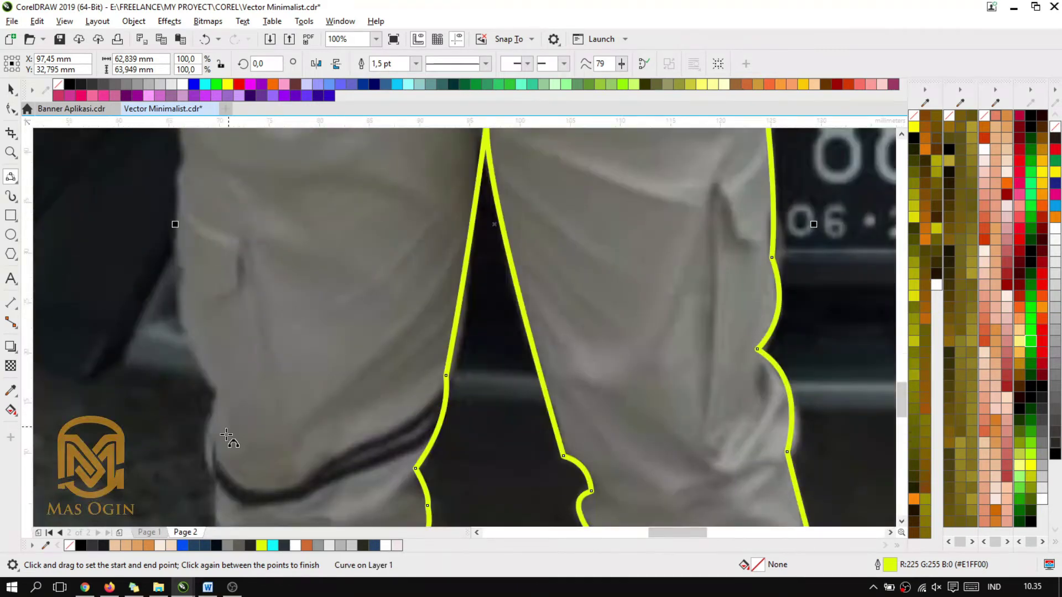
scroll(232, 451, "down", 2)
scroll(242, 491, "up", 2)
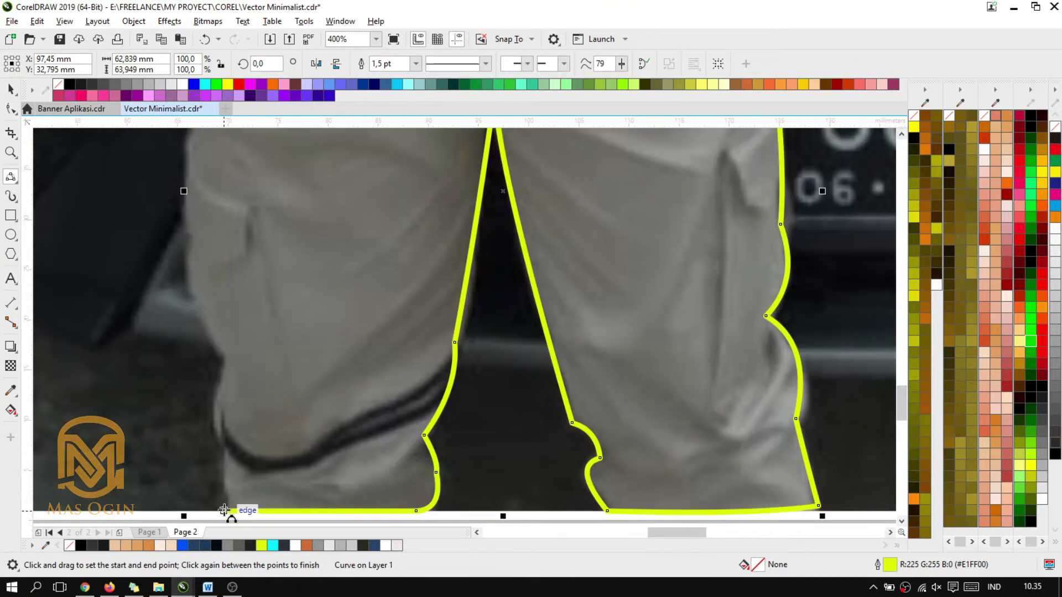
left_click_drag(226, 510, 216, 405)
left_click(224, 438)
key("ctrl+z")
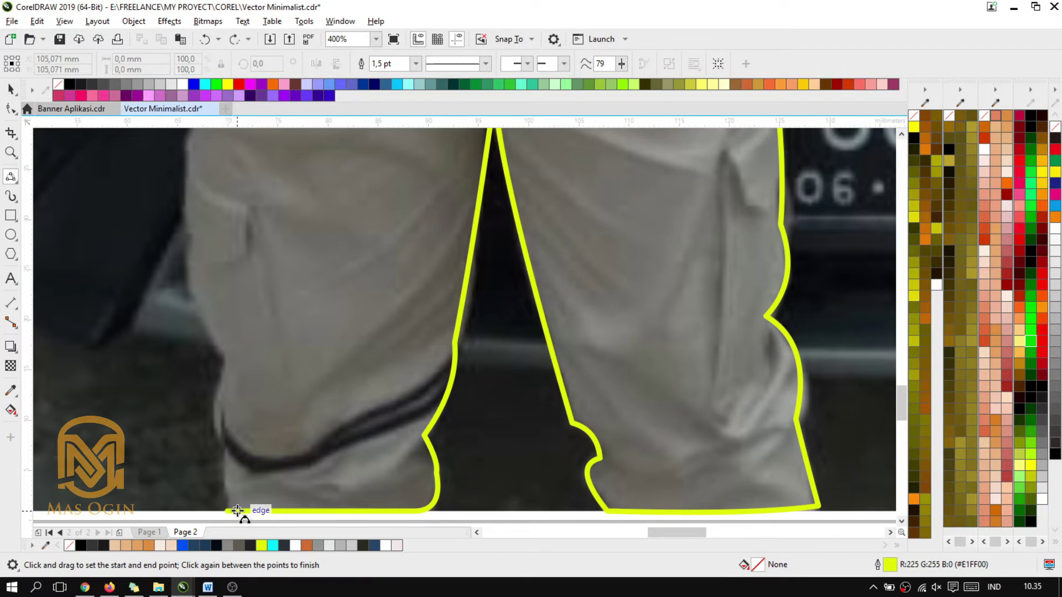
Trace the striped leg's outer edge from the hem past the knee up to the cargo pocket with connected 3-point curves.
left_click(238, 511)
left_click(222, 437)
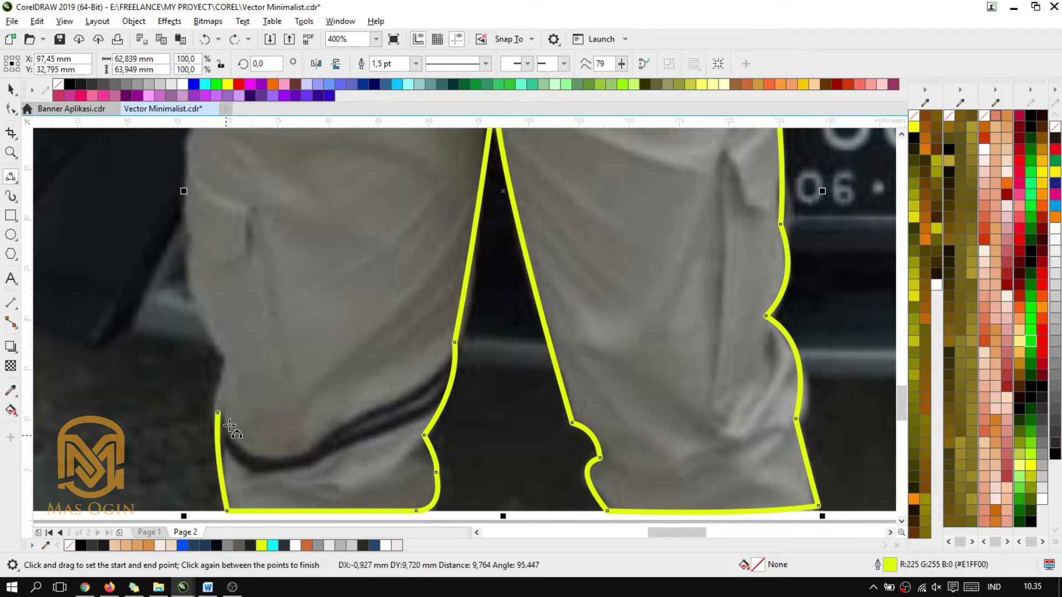
left_click_drag(218, 413, 194, 241)
left_click(220, 383)
left_click(190, 281)
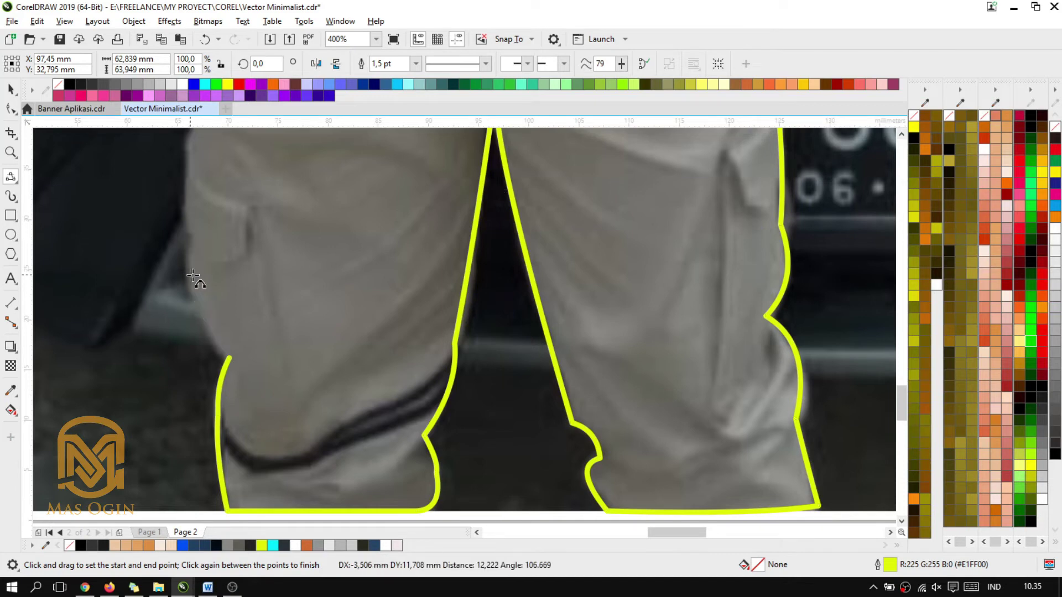
Extend the striped leg's outer edge from the cargo pocket up the thigh with a 3-point curve about 11 mm long.
scroll(210, 271, "down", 2)
scroll(206, 216, "up", 2)
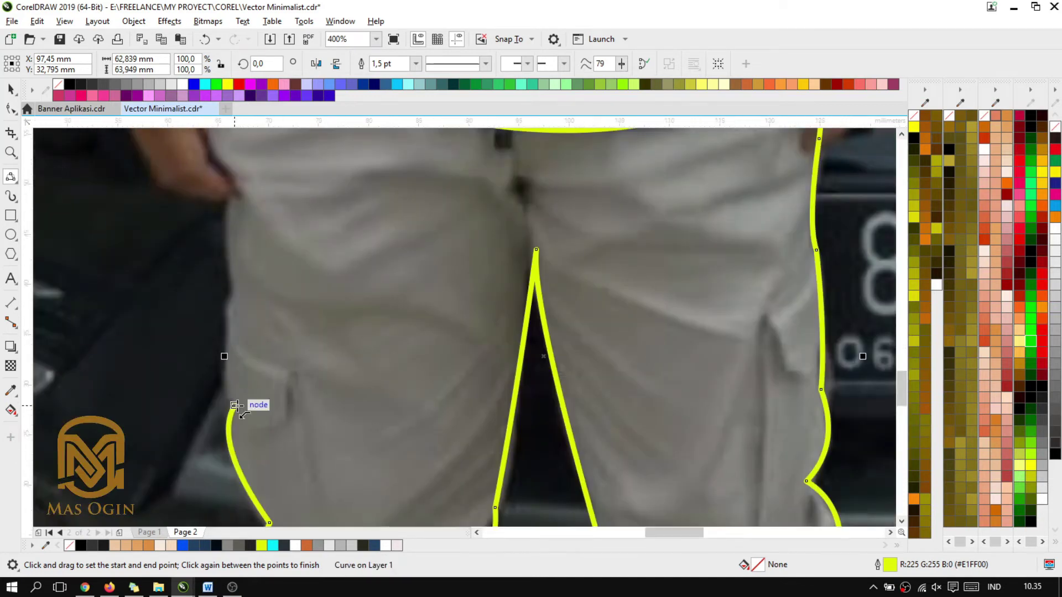
left_click_drag(242, 305, 236, 297)
left_click(230, 353)
scroll(262, 321, "down", 2)
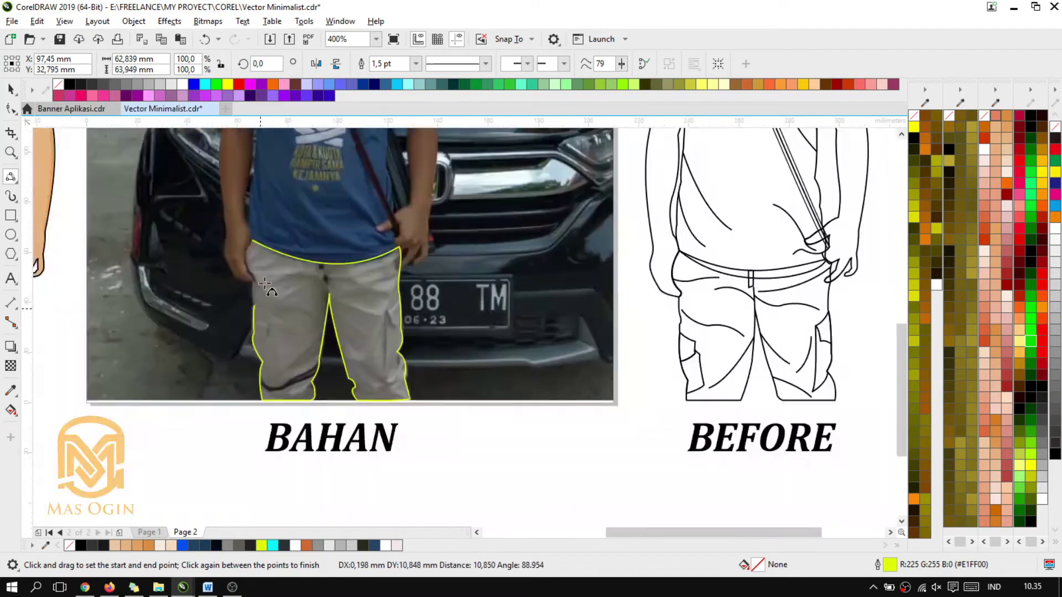
scroll(251, 260, "up", 2)
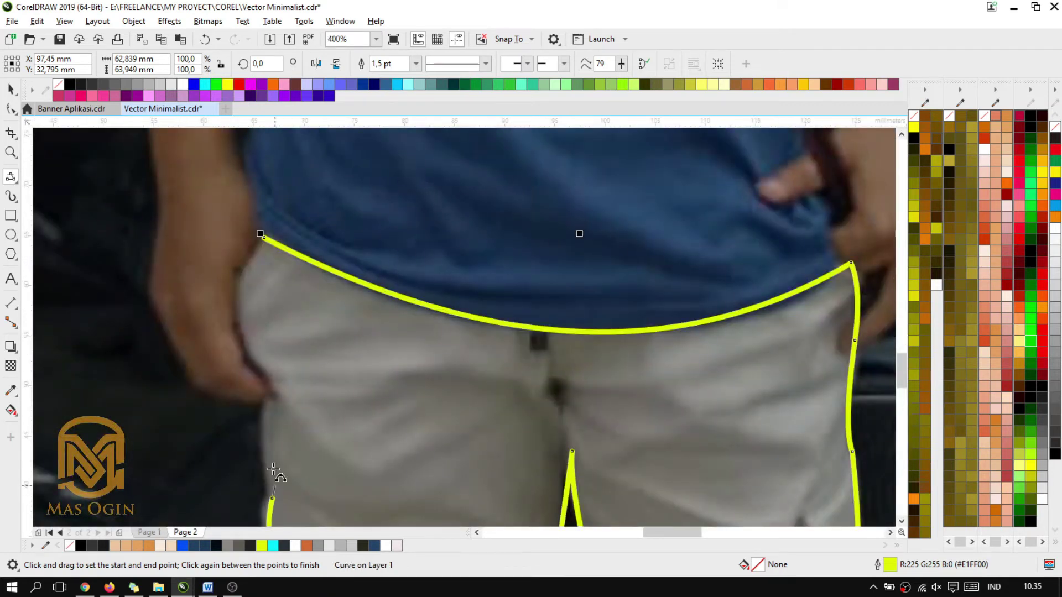
Trace the remaining hip edge past the fingertips and close the trousers outline at the waistline, about 65 x 64 mm overall.
left_click_drag(273, 469, 259, 297)
left_click(265, 438)
left_click(247, 349)
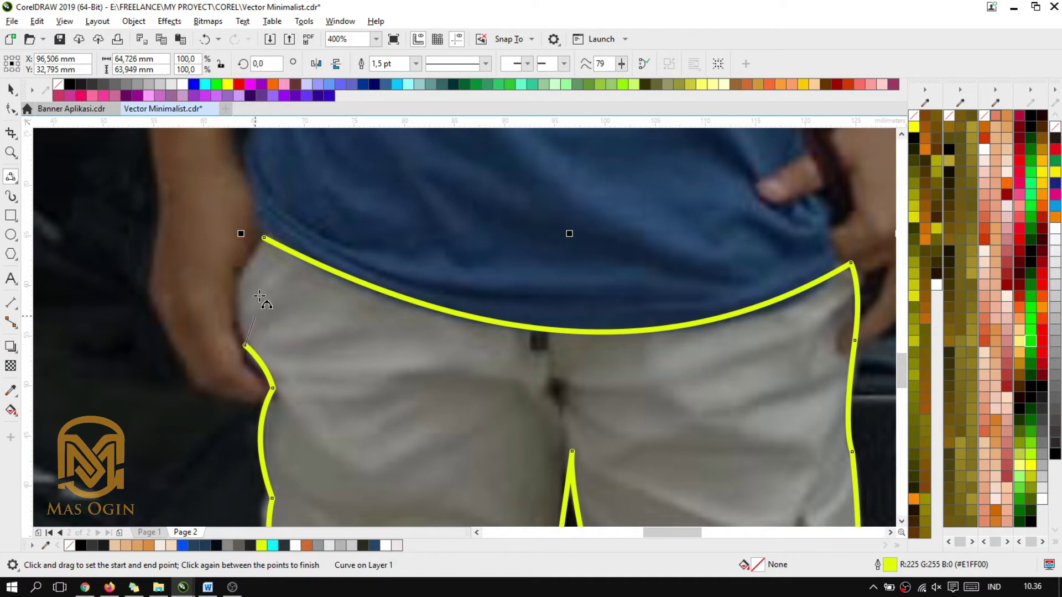
left_click_drag(262, 239, 263, 238)
left_click(253, 272)
key("F3")
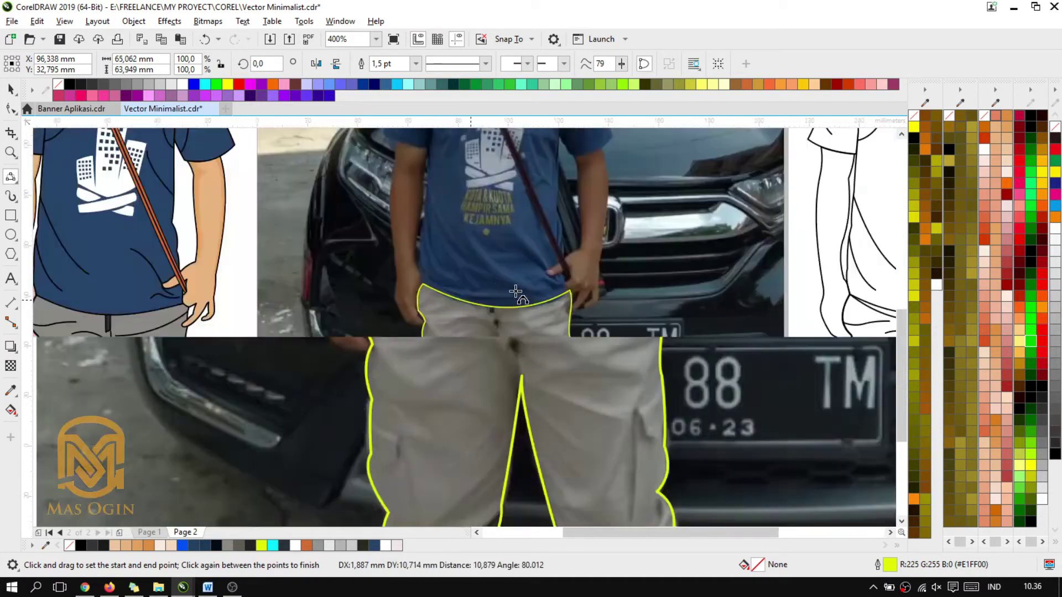
left_click(17, 93)
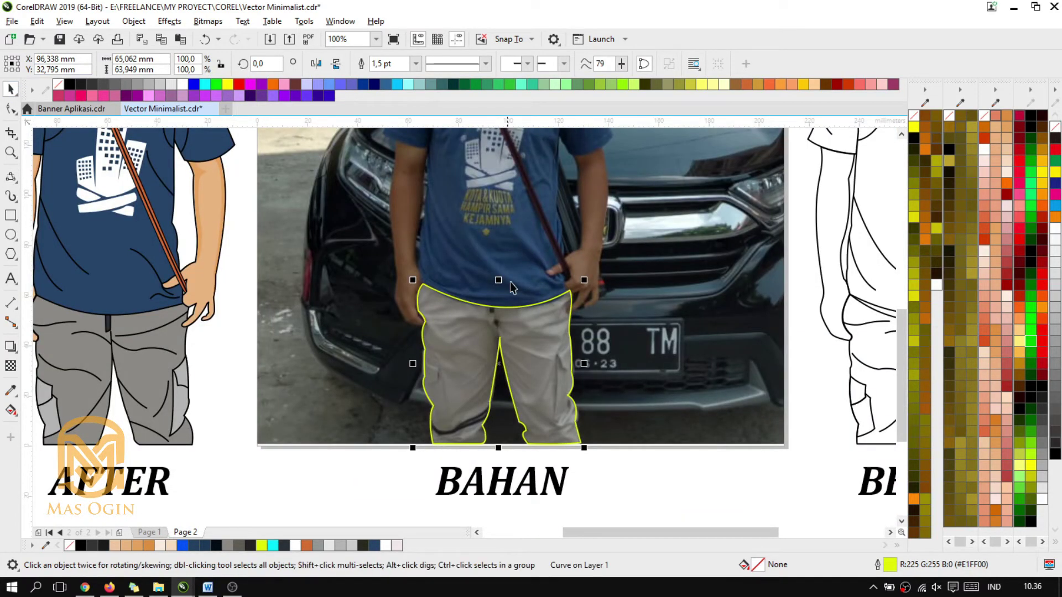
scroll(217, 341, "down", 2)
scroll(247, 368, "up", 2)
scroll(468, 258, "down", 1)
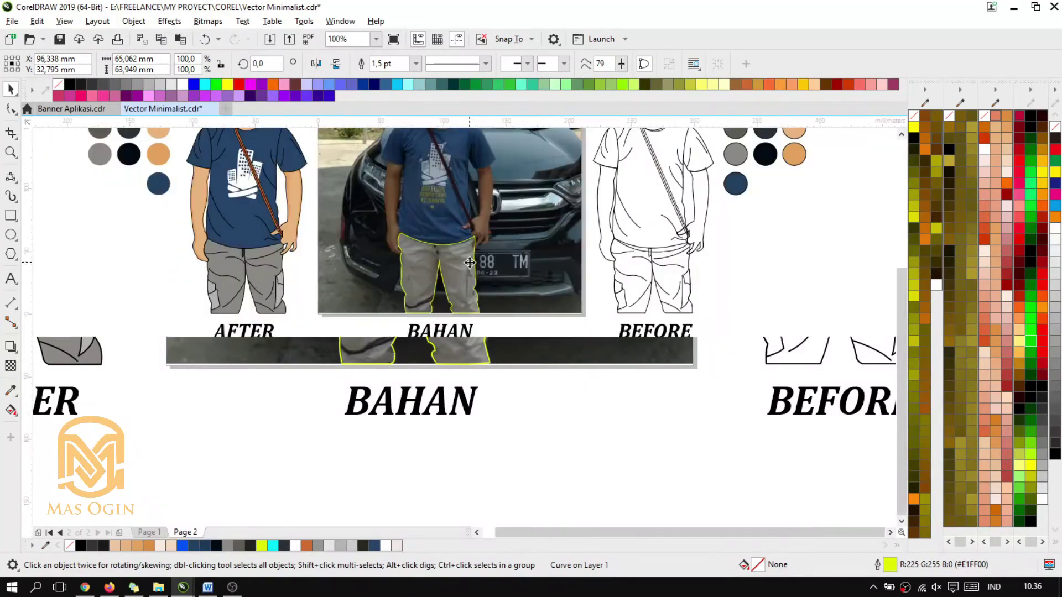
scroll(484, 256, "up", 2)
scroll(486, 275, "down", 2)
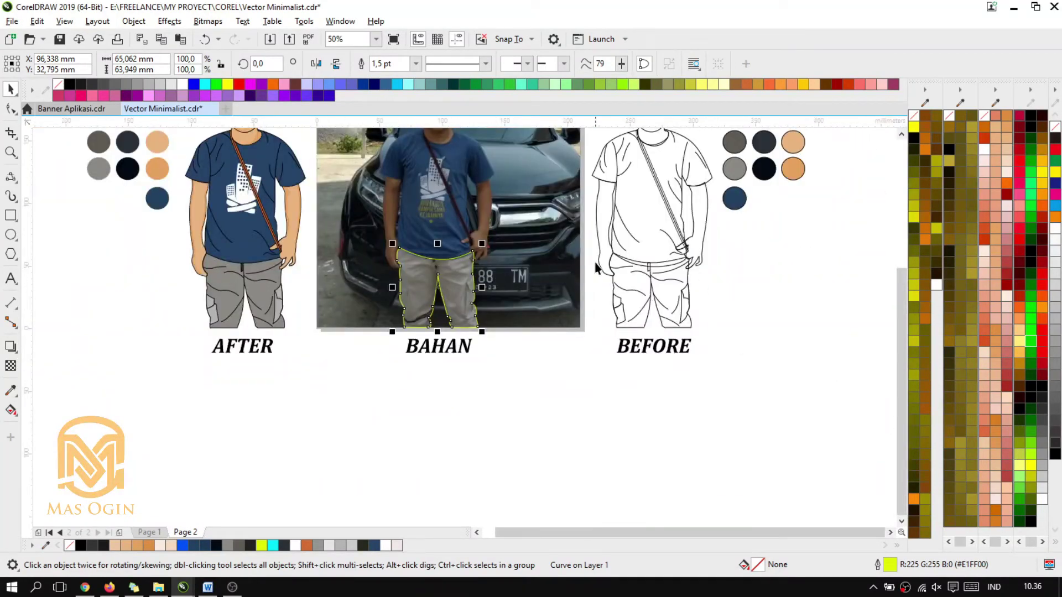
Delete the yellow traced trousers outline from the photo.
scroll(465, 273, "up", 1)
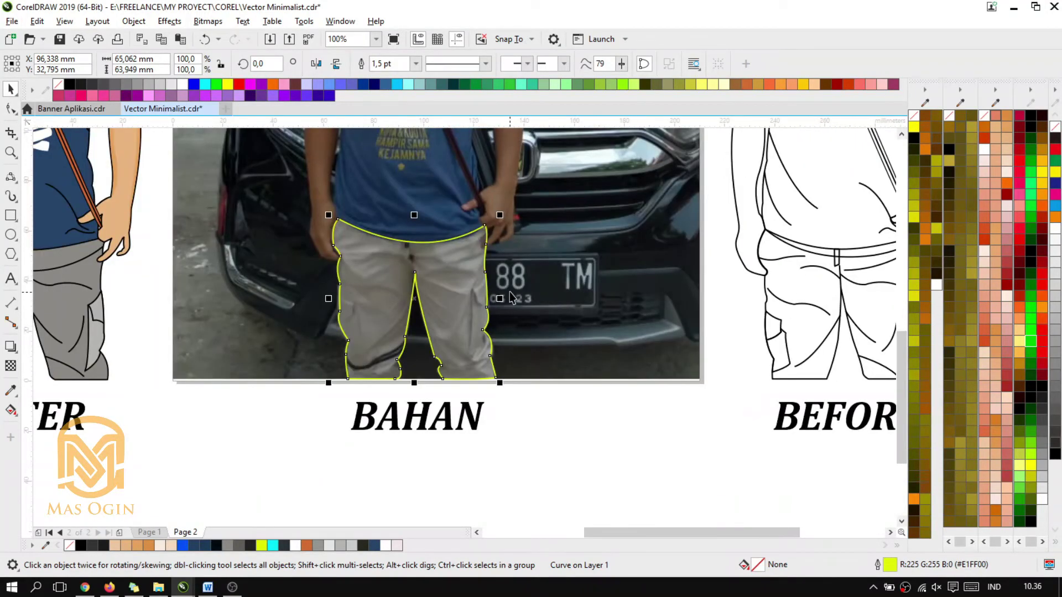
key("Escape")
scroll(443, 257, "down", 2)
scroll(424, 185, "up", 1)
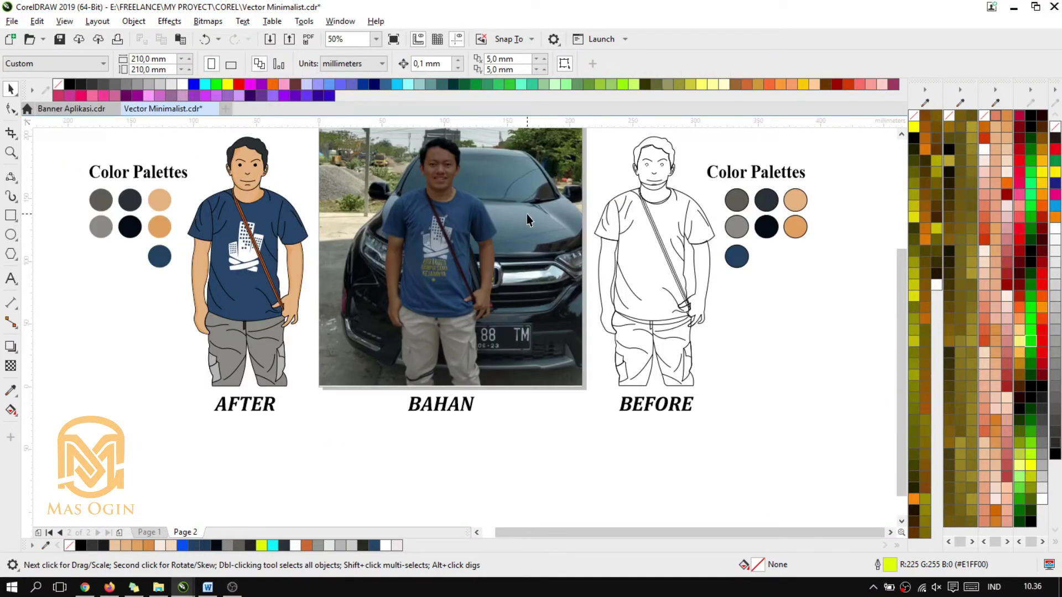
Try to overlay all ungrouped objects of the BEFORE line drawing on the figure in the photo.
left_click(673, 299)
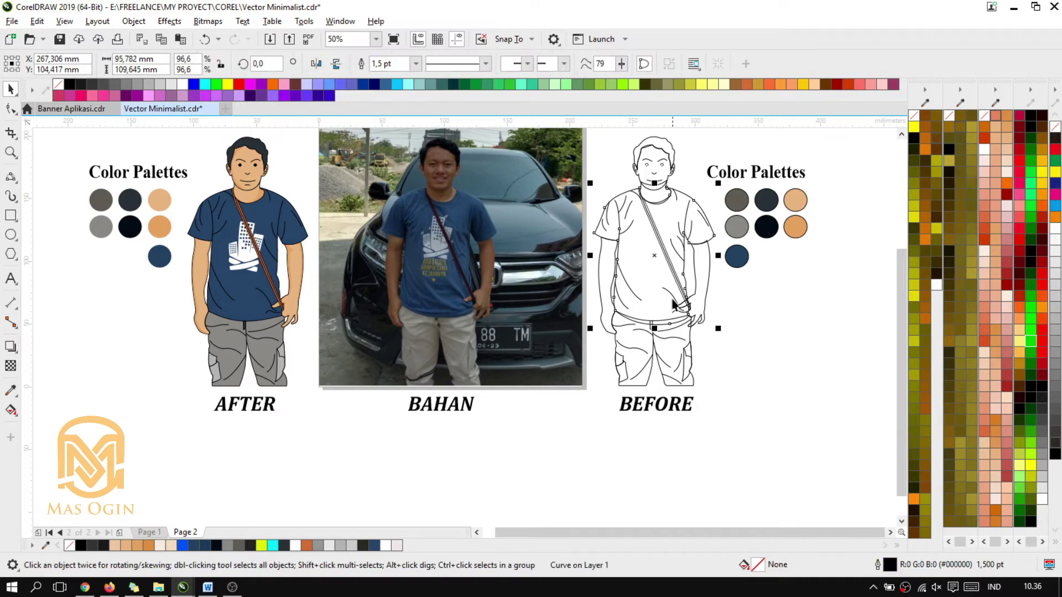
left_click(733, 340)
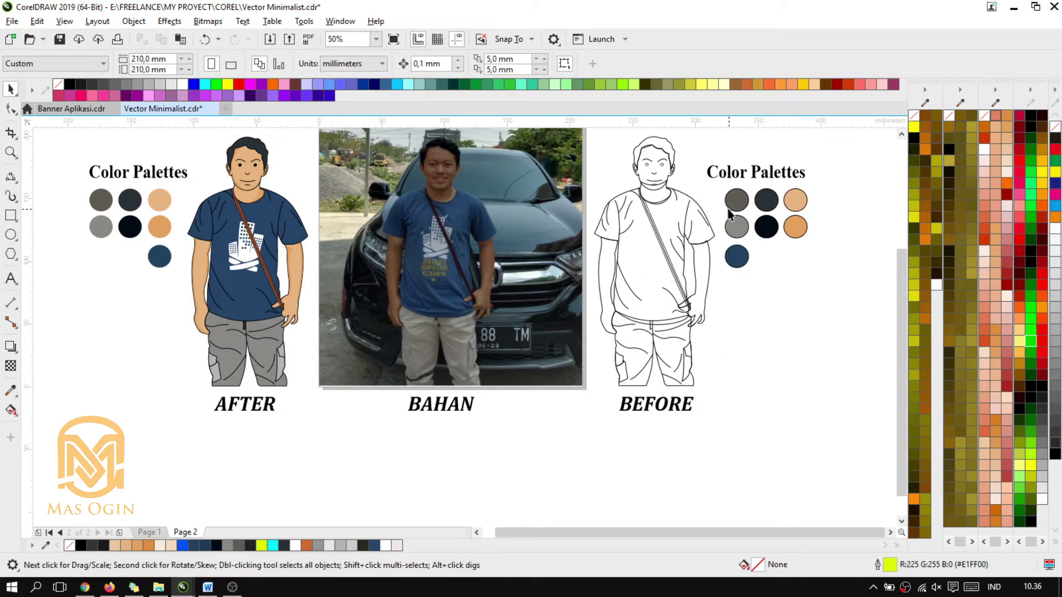
scroll(714, 158, "up", 1)
scroll(716, 250, "down", 1)
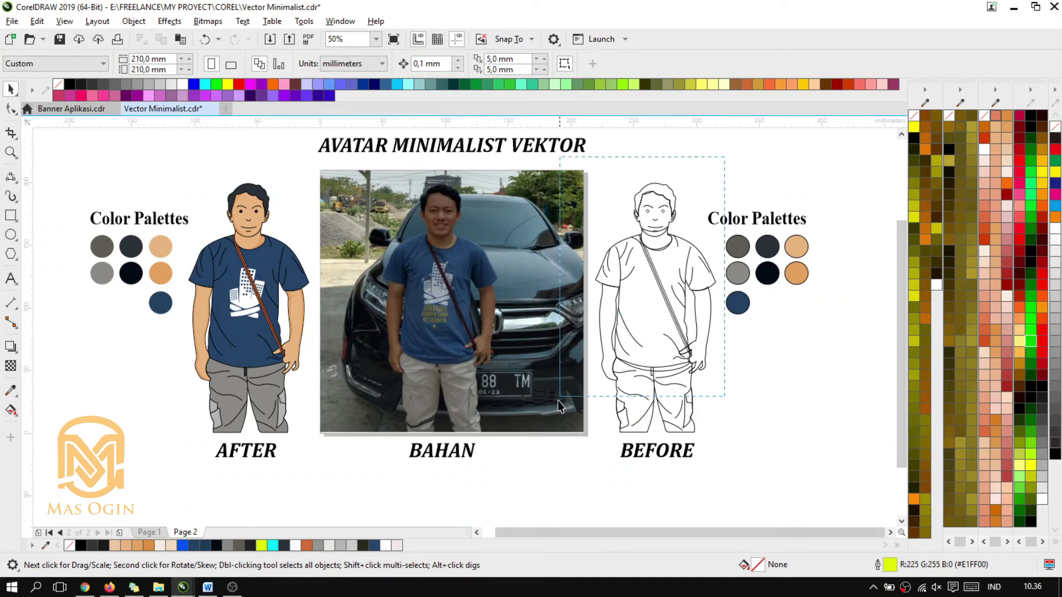
left_click_drag(558, 400, 553, 438)
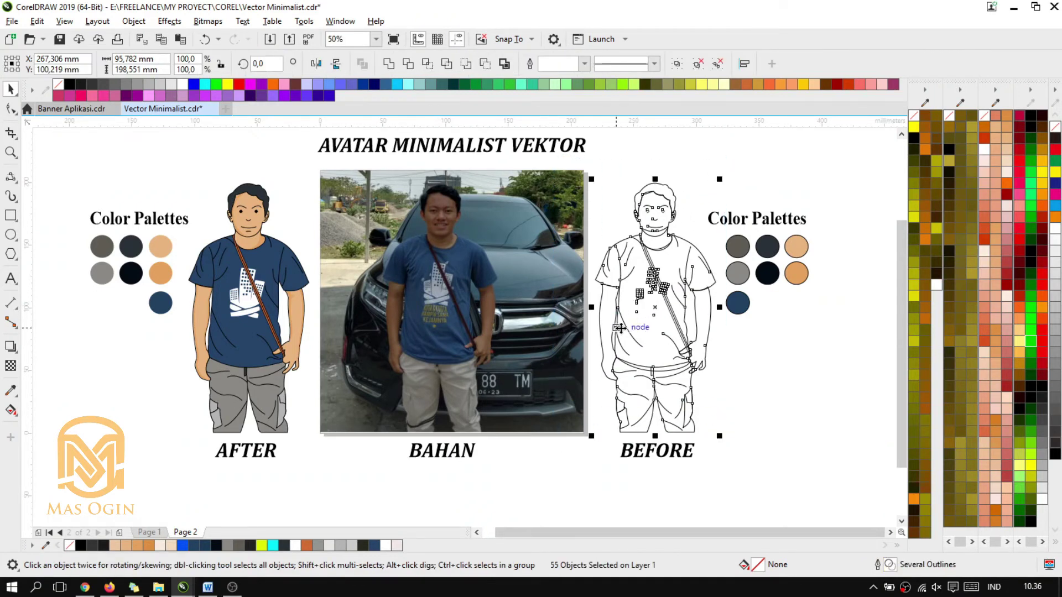
left_click_drag(642, 329, 426, 324)
scroll(448, 255, "up", 2)
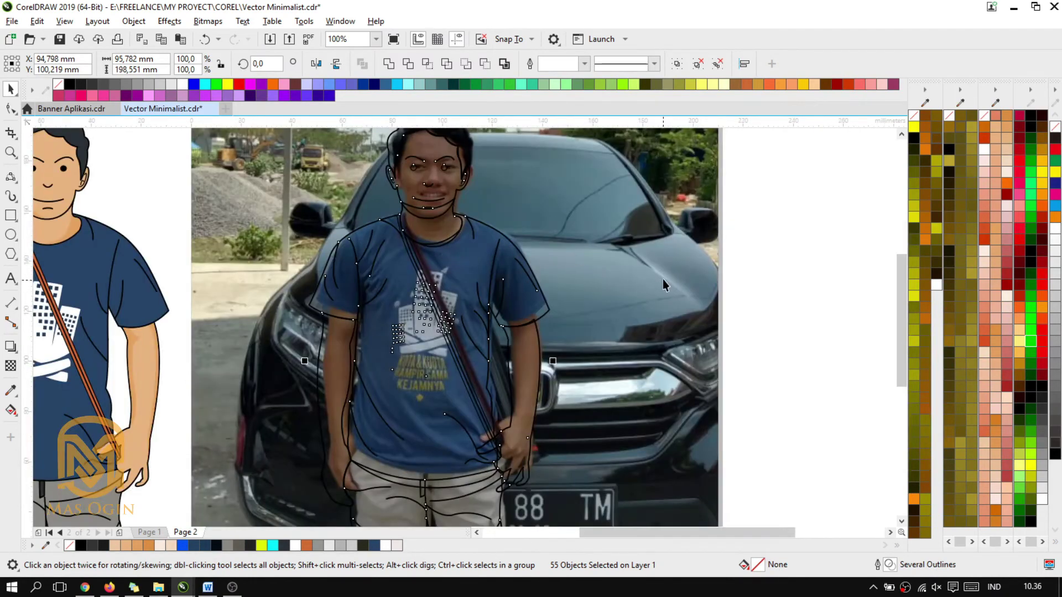
Try to shift the overlaid shirt outline sideways, and undo both that move and the drawing's move onto the photo.
left_click(433, 330)
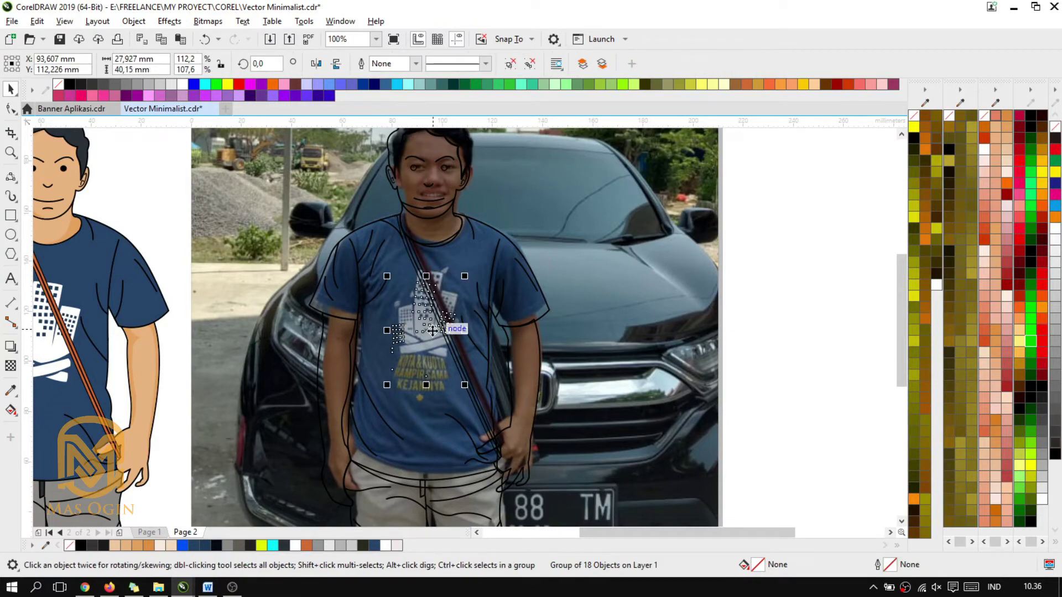
scroll(615, 226, "down", 2)
scroll(437, 220, "up", 2)
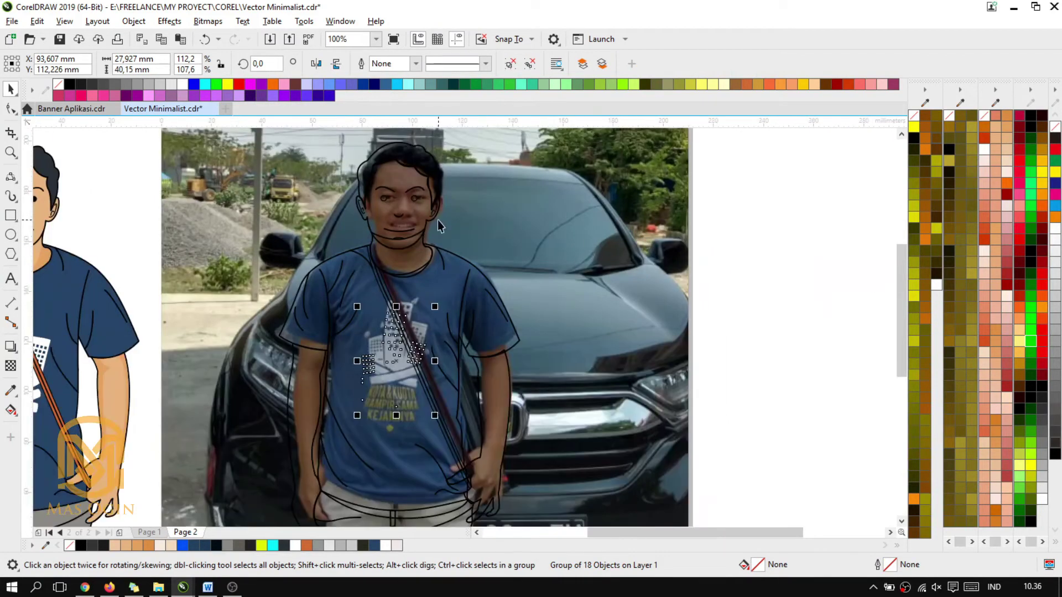
left_click(436, 326)
left_click_drag(454, 328, 469, 329)
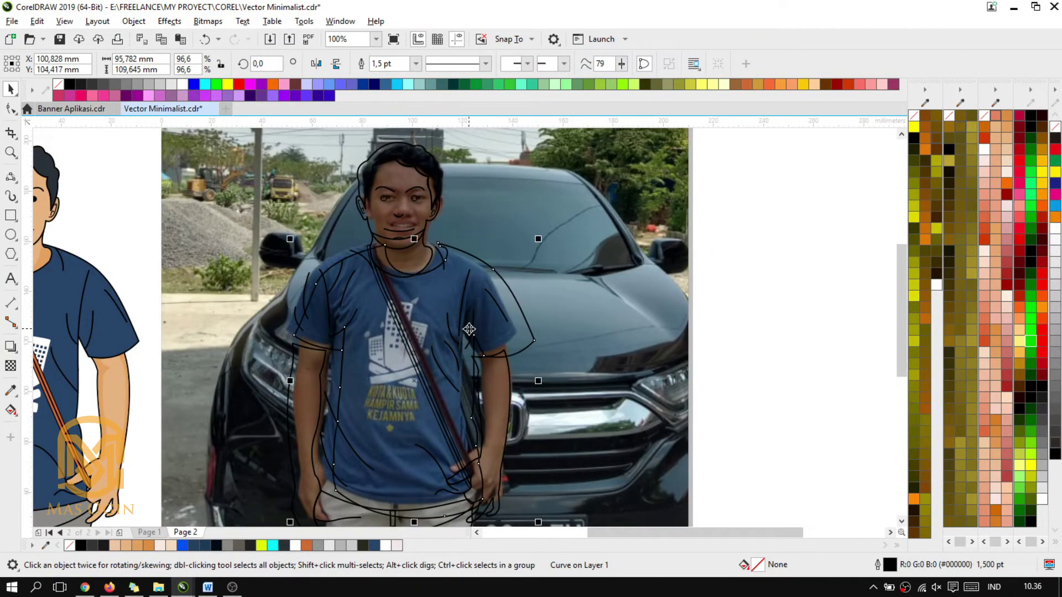
key("ctrl+z")
key("ctrl+z")
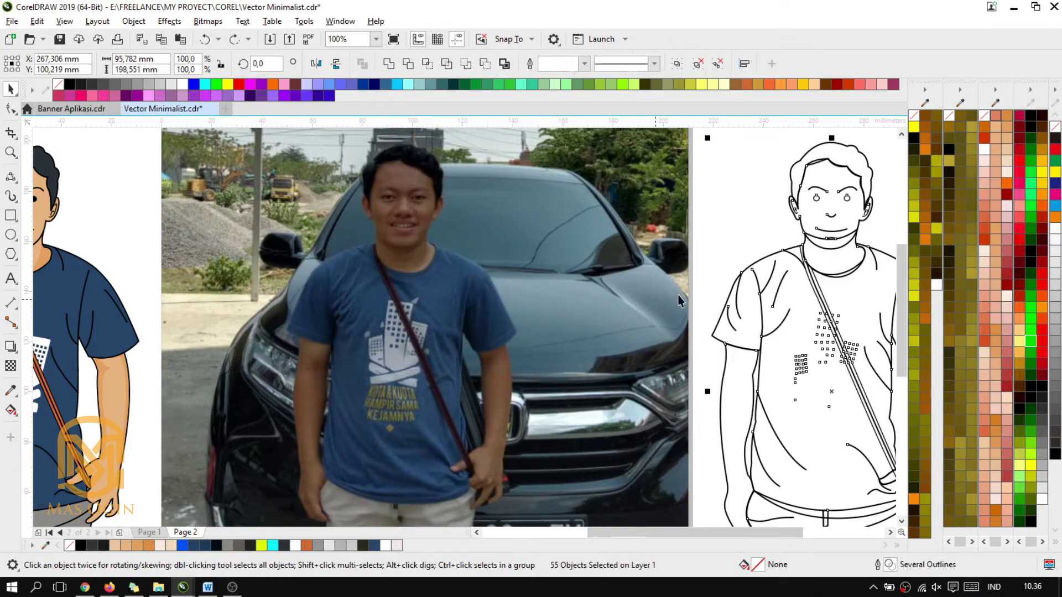
Group the BEFORE line drawing's objects and move the group over the figure in the photo.
key("ctrl+g")
scroll(805, 267, "down", 2)
scroll(782, 279, "up", 2)
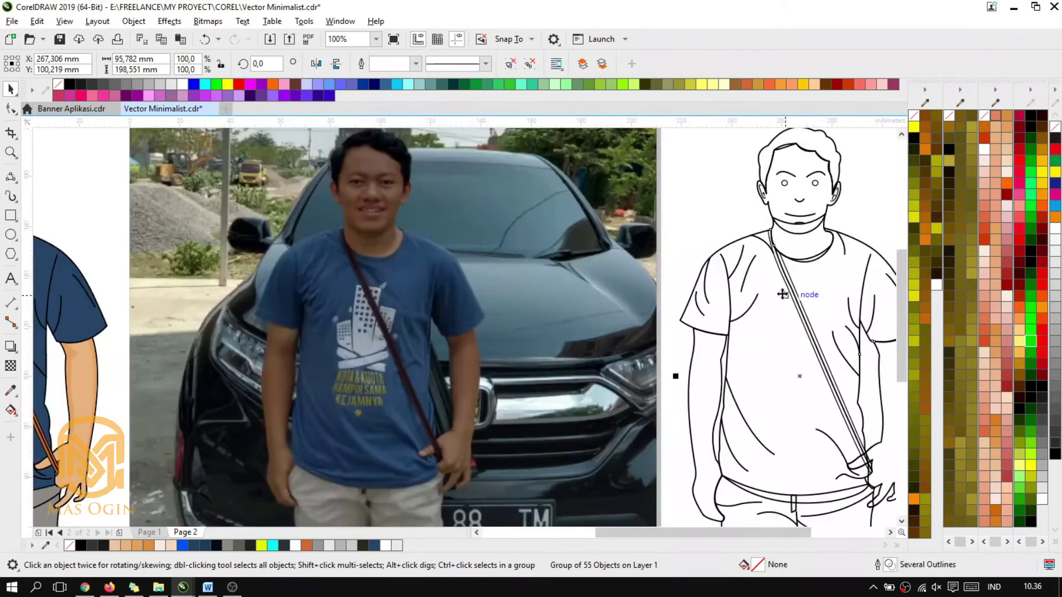
left_click_drag(785, 295, 354, 330)
scroll(509, 286, "down", 3)
scroll(503, 301, "up", 3)
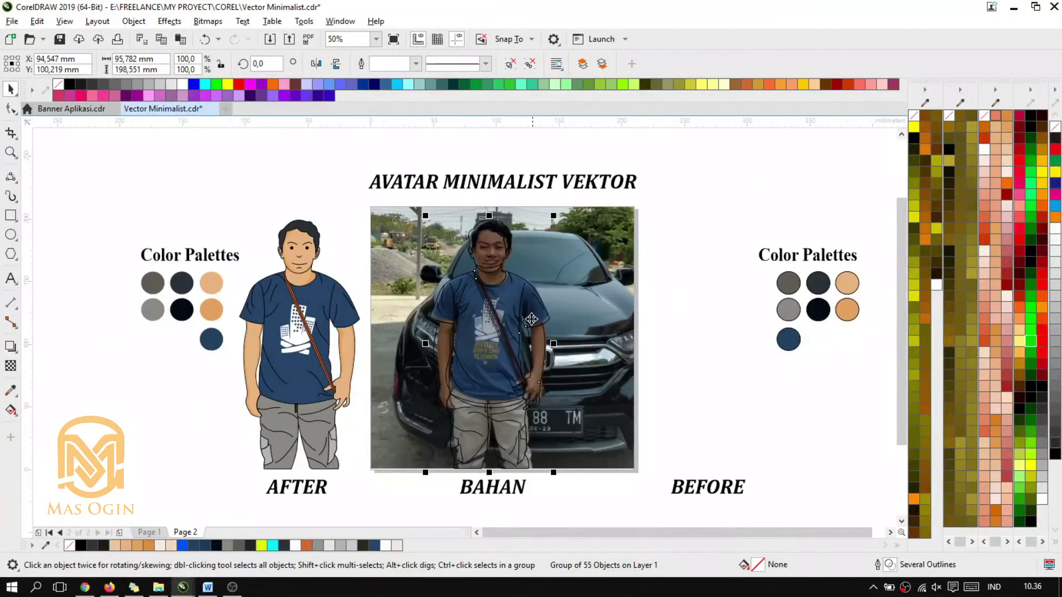
Fine-tune the grouped line drawing's position over the figure to about X 96.6 mm, Y 100.2 mm, and deselect it.
left_click_drag(491, 316, 500, 318)
left_click_drag(502, 317, 500, 317)
scroll(592, 294, "down", 2)
scroll(684, 270, "up", 2)
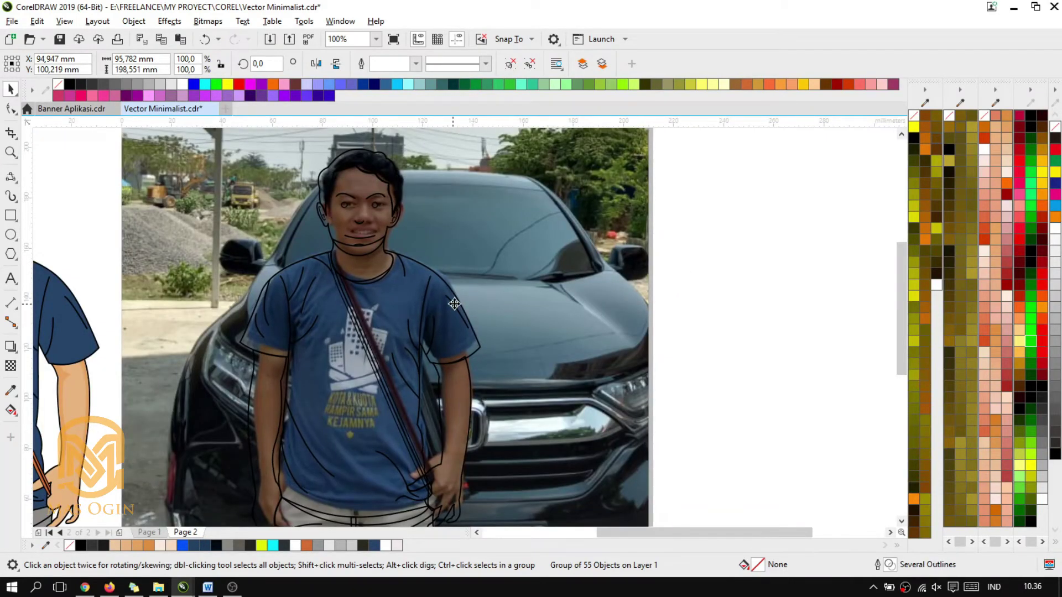
left_click_drag(454, 304, 458, 304)
scroll(380, 314, "down", 2)
scroll(387, 278, "up", 2)
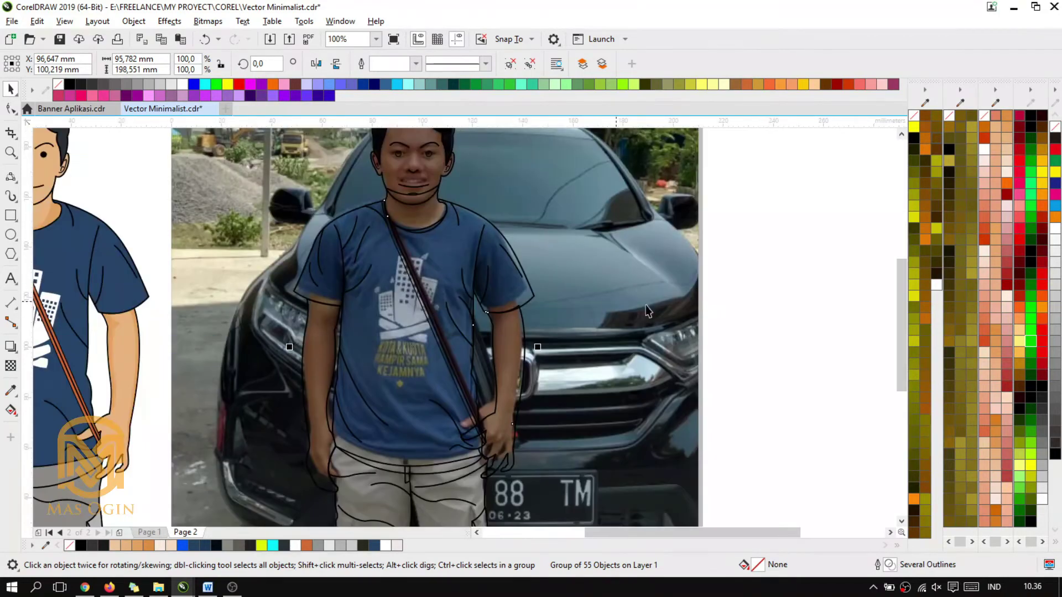
left_click(586, 304)
scroll(338, 297, "down", 2)
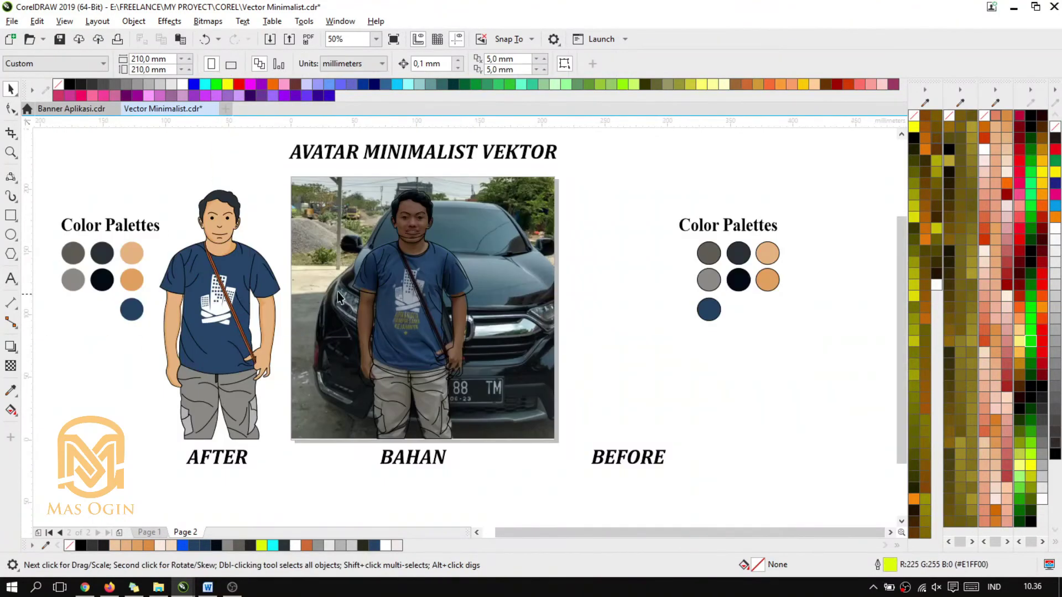
Sample the dark slate #2A3137 swatch from the AFTER avatar's palette and fill the hair of the overlaid drawing with it.
left_click(10, 387)
scroll(83, 217, "up", 2)
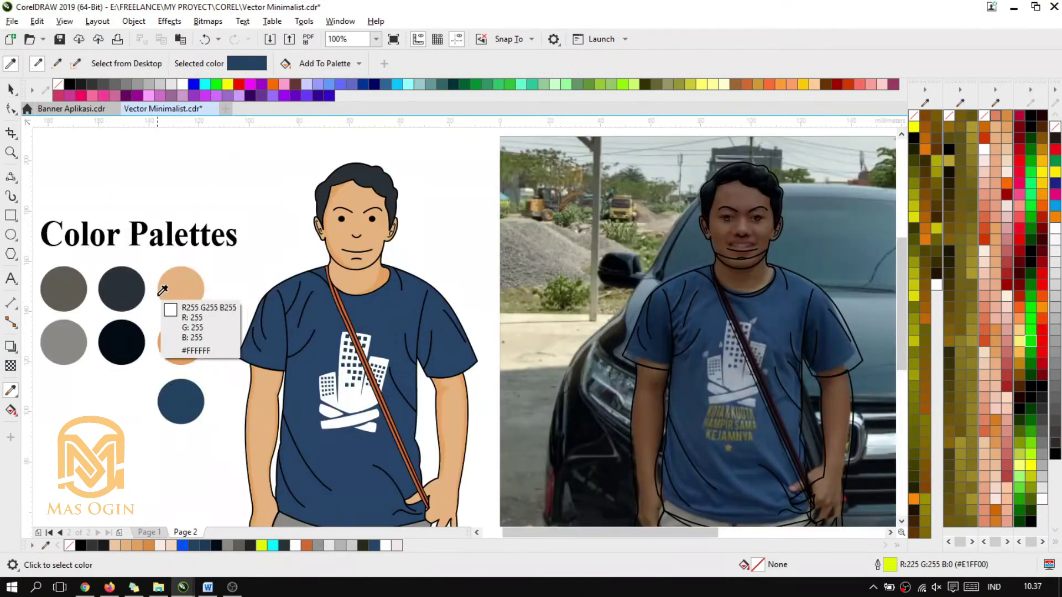
left_click(122, 287)
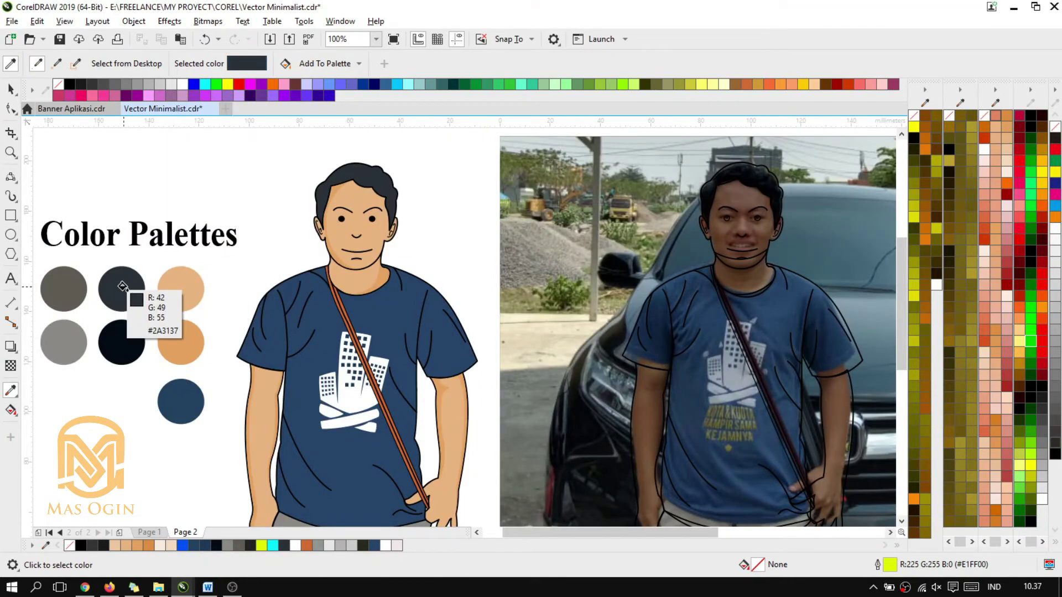
scroll(671, 225, "down", 2)
scroll(792, 216, "up", 3)
scroll(521, 258, "down", 1)
scroll(299, 263, "up", 1)
scroll(243, 259, "down", 1)
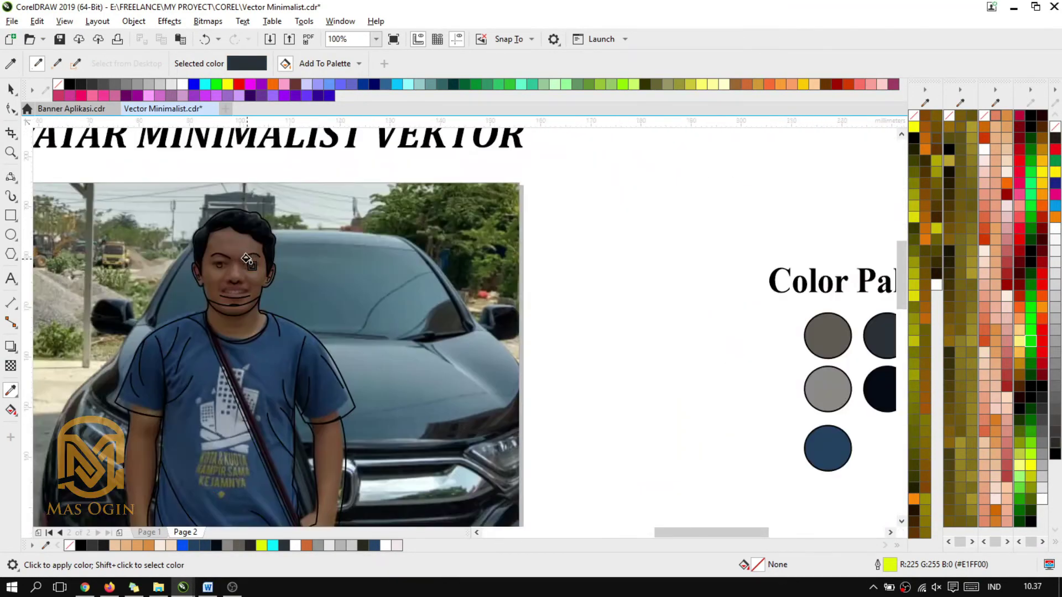
scroll(246, 259, "up", 1)
scroll(243, 176, "down", 2)
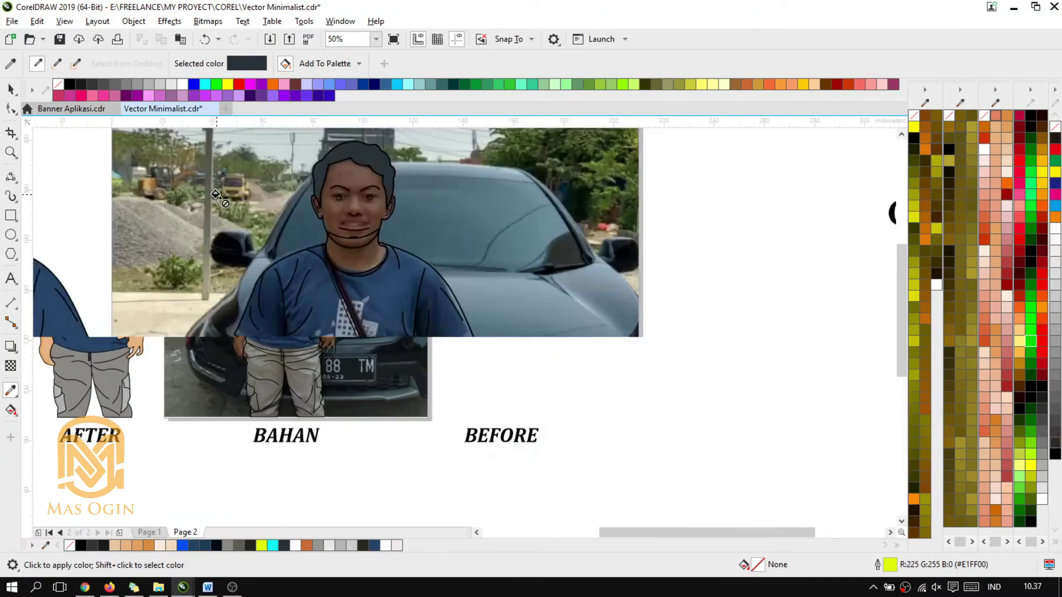
Sample the skin tone R229 G178 B127 from the AFTER avatar and fill the overlaid drawing's face and ears.
left_click(11, 64)
scroll(325, 229, "down", 1)
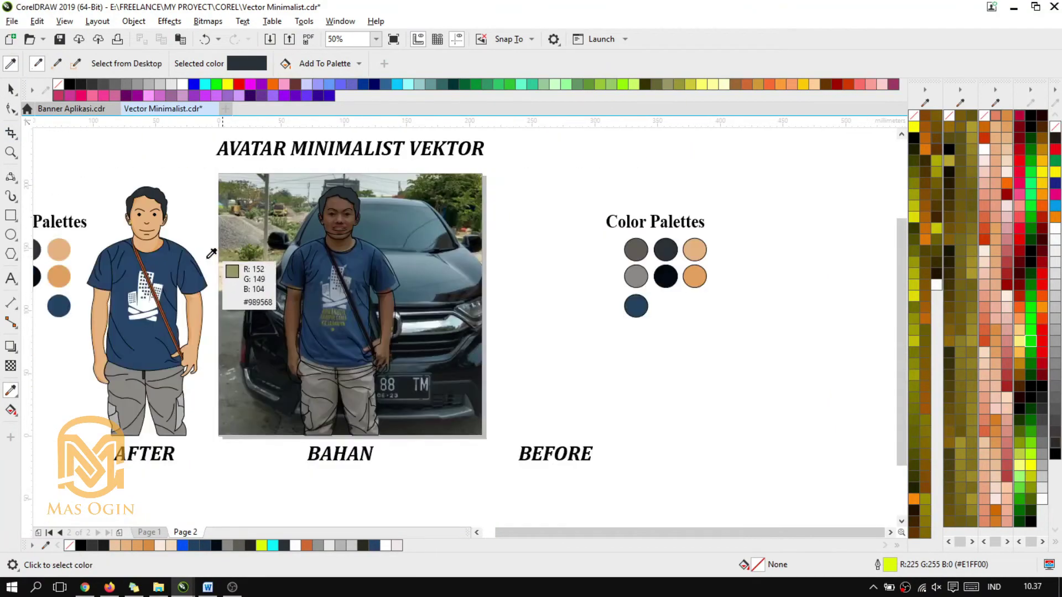
scroll(145, 232, "up", 2)
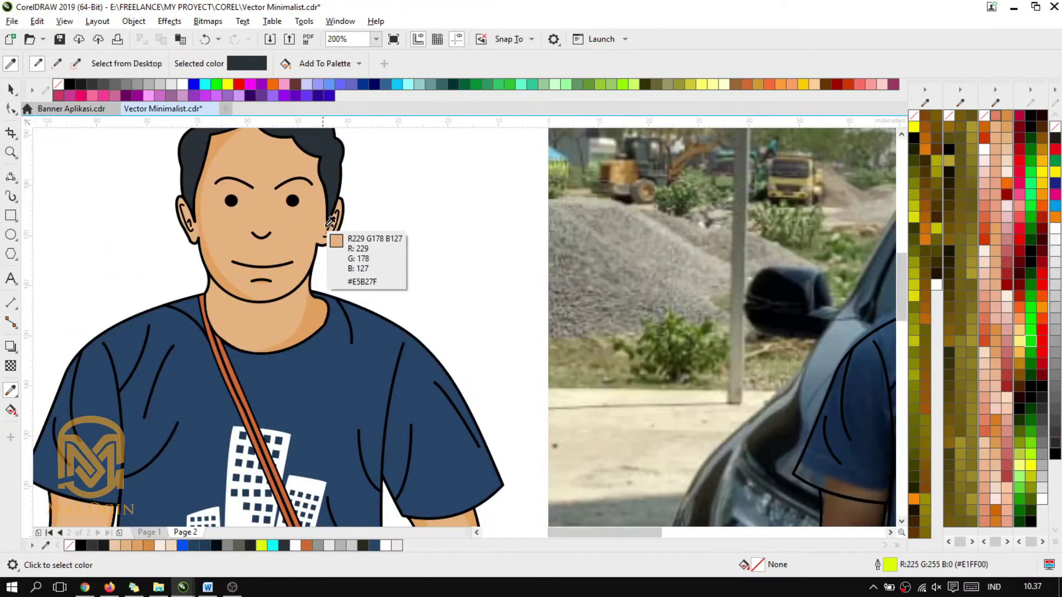
left_click(318, 283)
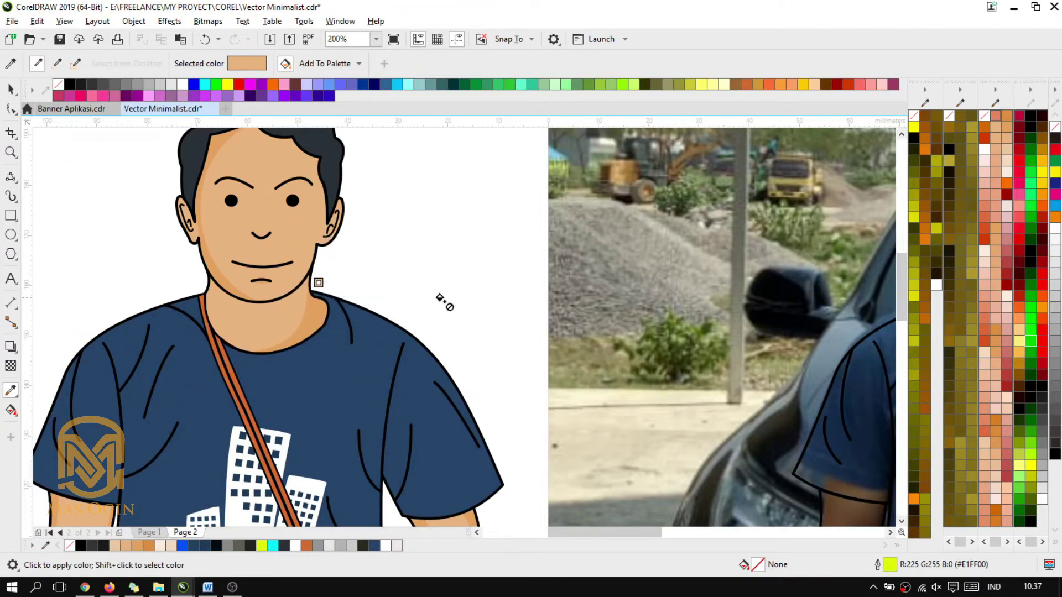
scroll(440, 299, "down", 2)
scroll(547, 304, "up", 3)
left_click(596, 353)
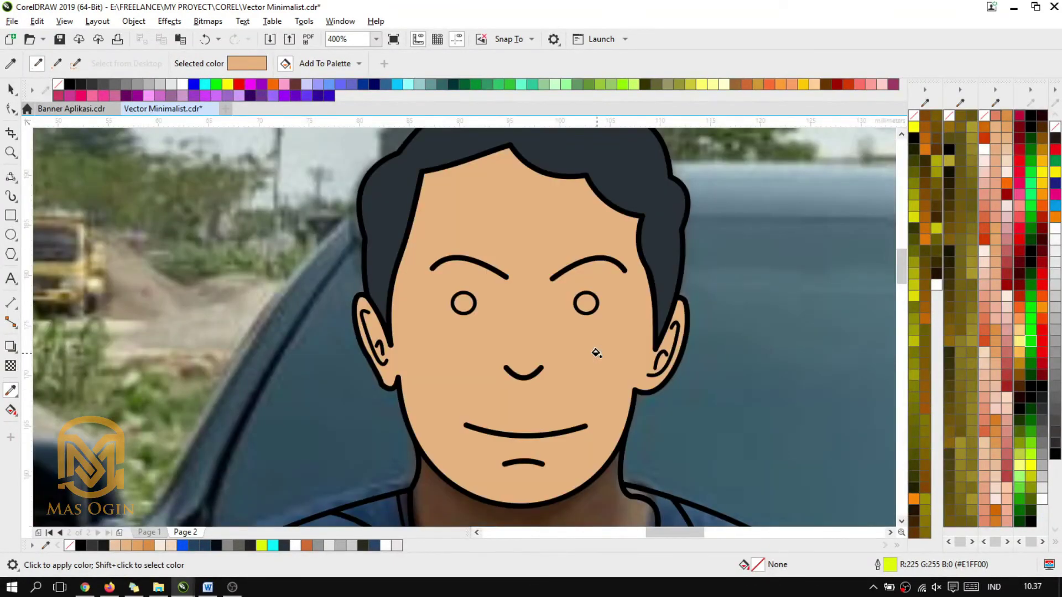
scroll(596, 352, "down", 1)
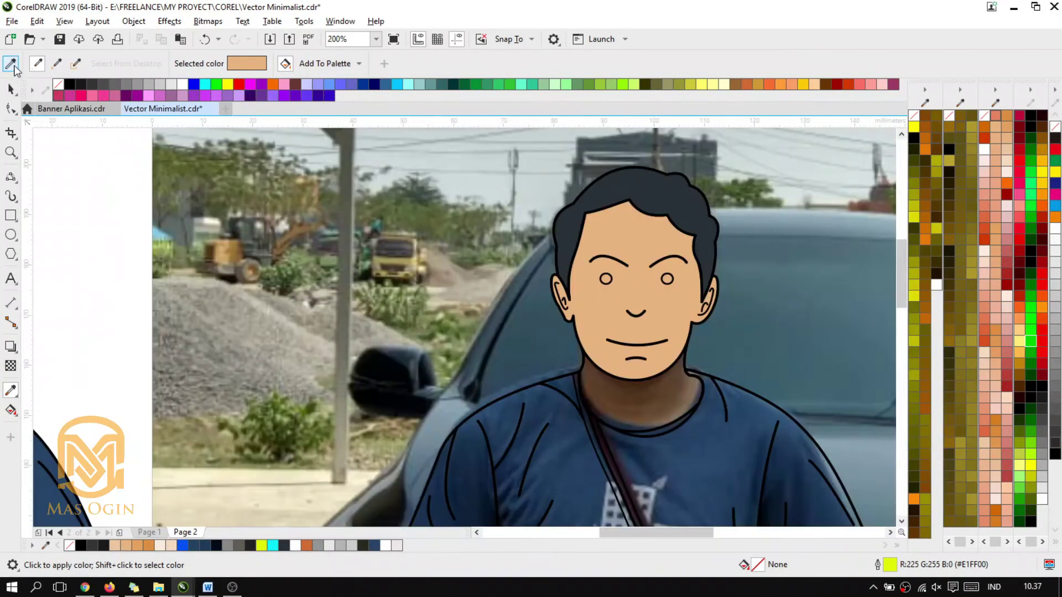
Sample the darker skin tone R223 G159 B95 from the AFTER avatar's forehead and fill the shadow along the overlaid face's edge.
left_click(12, 65)
scroll(373, 237, "down", 2)
scroll(118, 222, "up", 3)
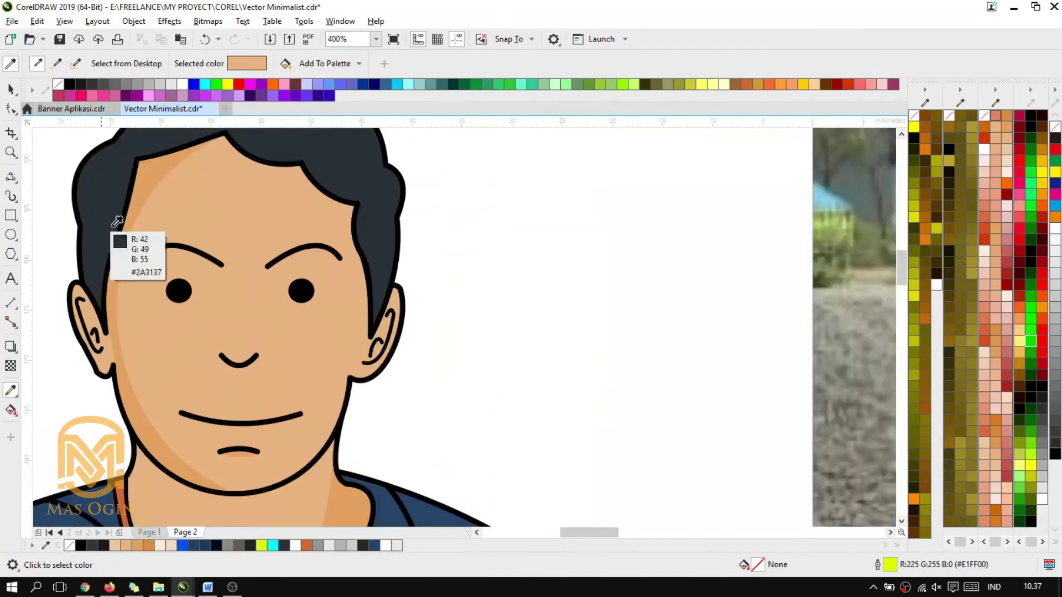
left_click(156, 161)
scroll(348, 295, "down", 2)
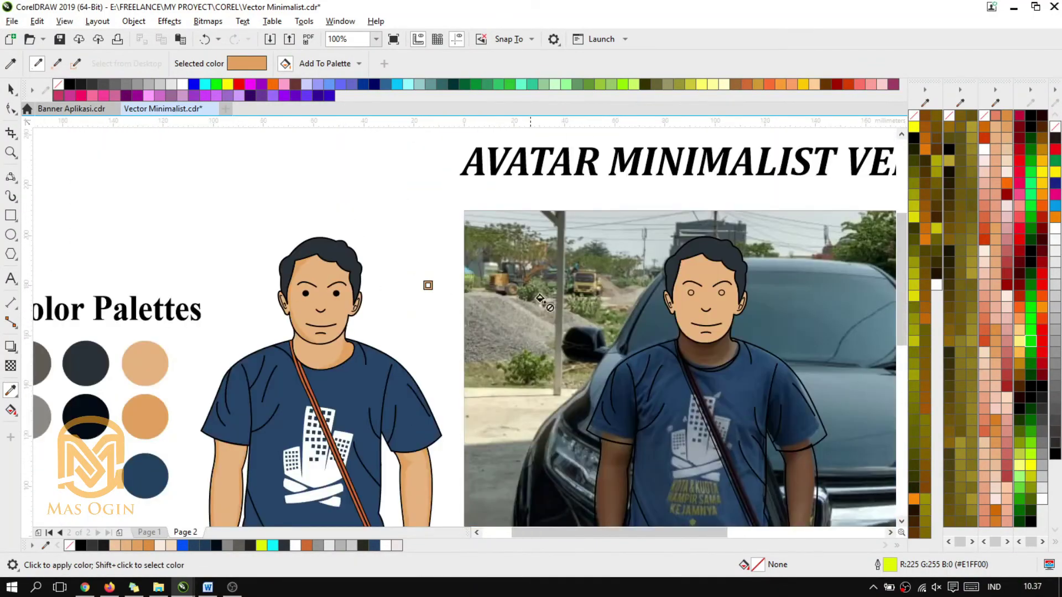
scroll(743, 270, "up", 2)
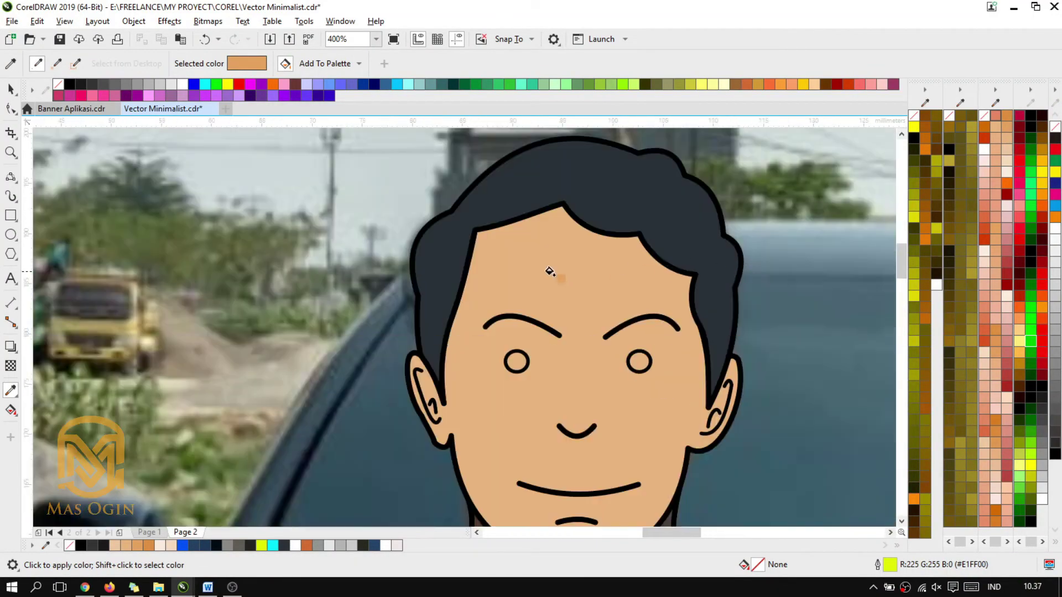
left_click(482, 243)
scroll(483, 244, "down", 3)
scroll(420, 303, "up", 2)
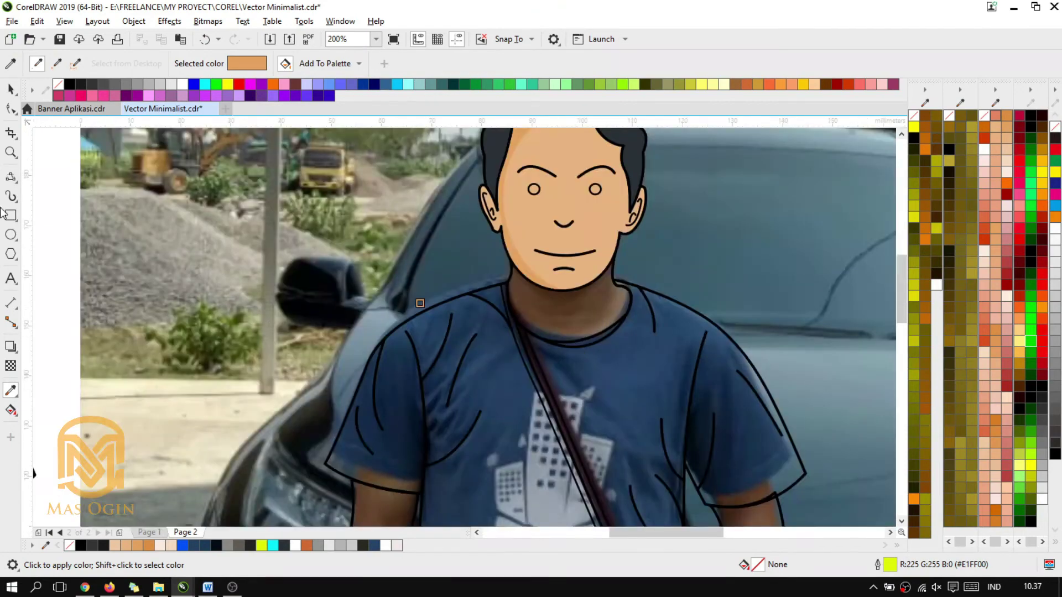
Sample the light skin tone from the overlaid face and fill the neck with it.
left_click(10, 64)
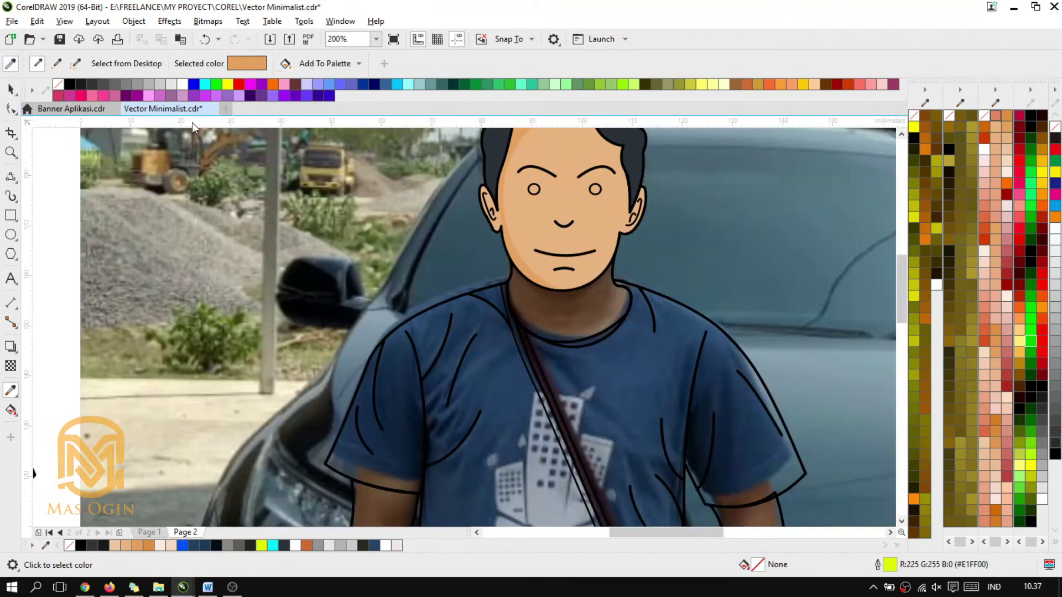
left_click(540, 230)
left_click(590, 293)
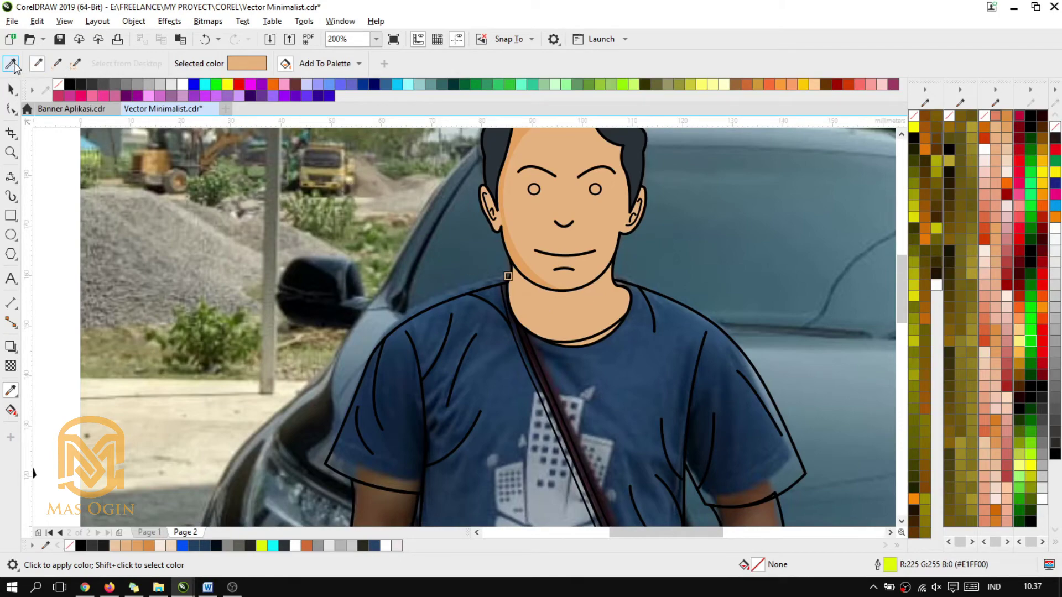
Sample the shadow tone R223 G159 B95 from the face's edge and fill the neck shadow with it.
left_click(11, 65)
left_click(508, 243)
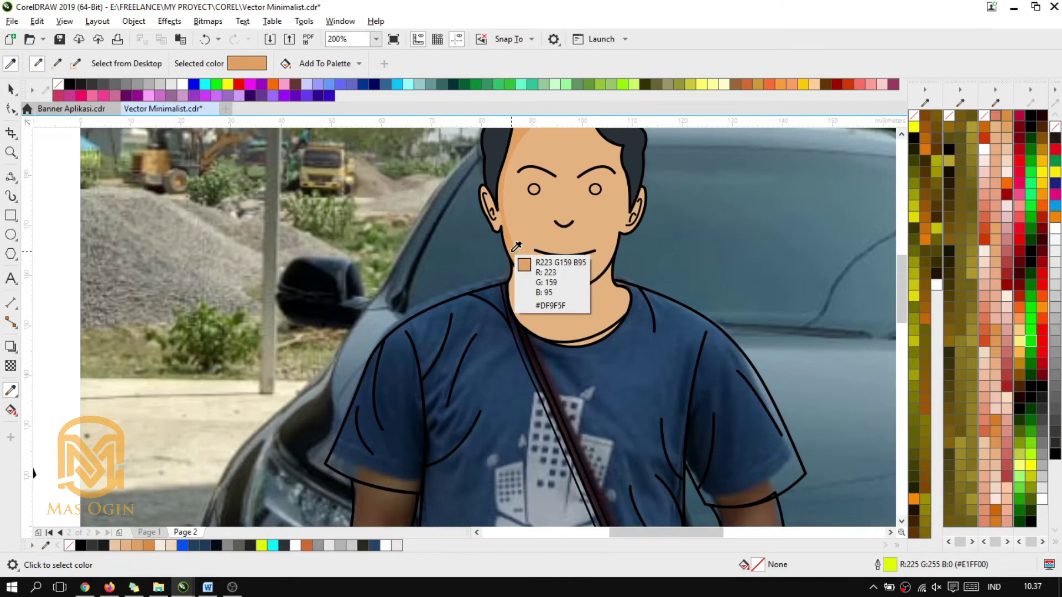
left_click(612, 303)
scroll(648, 266, "down", 2)
scroll(665, 274, "up", 2)
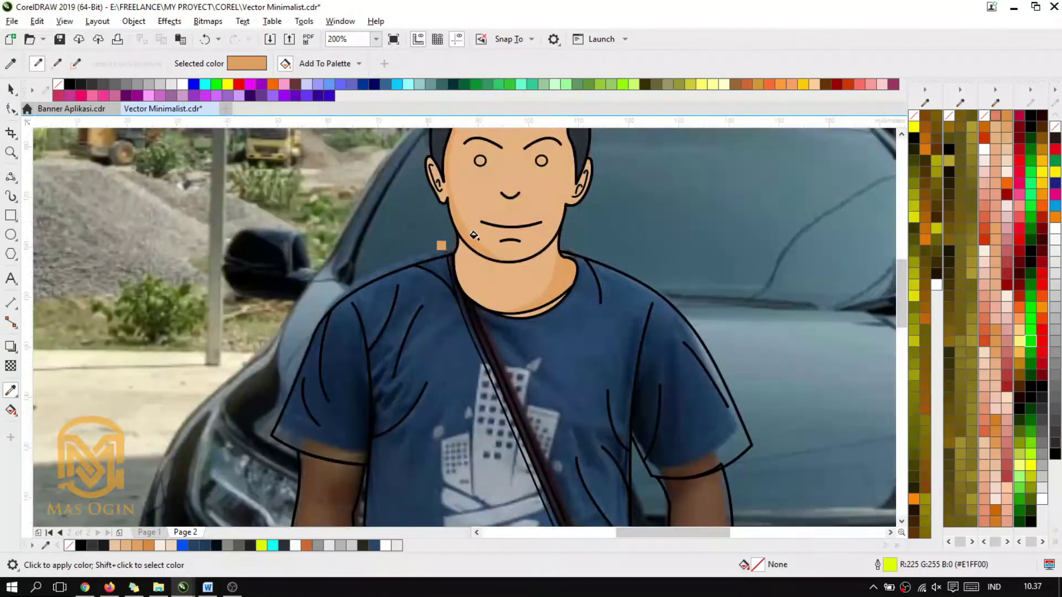
Sample the navy R36 G65 B97 from the palette circle beside the AFTER avatar and fill the overlaid drawing's shirt and sleeves.
scroll(473, 236, "down", 2)
left_click(11, 89)
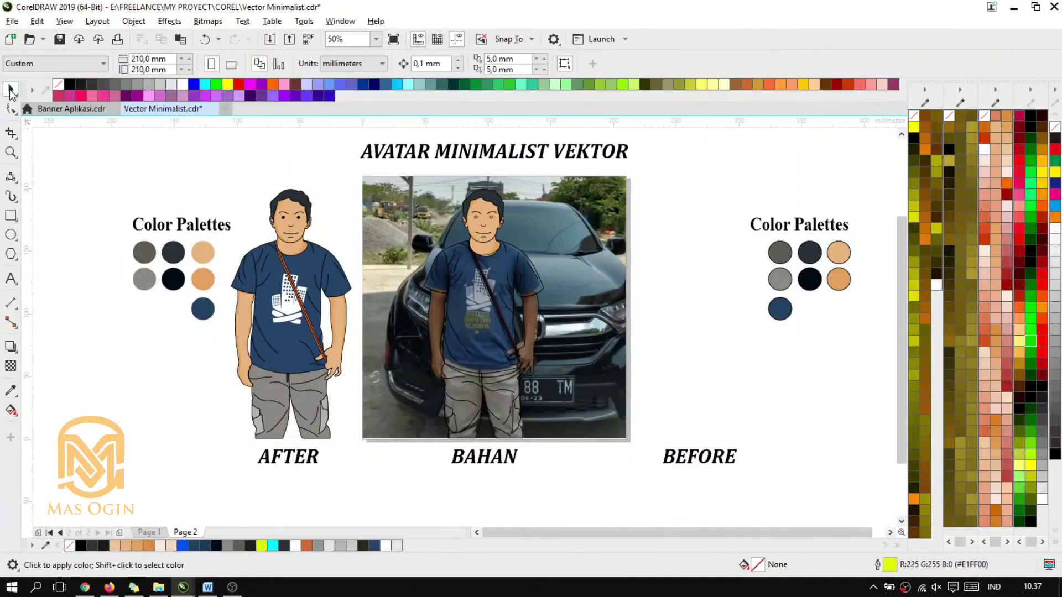
left_click(11, 391)
scroll(191, 315, "up", 1)
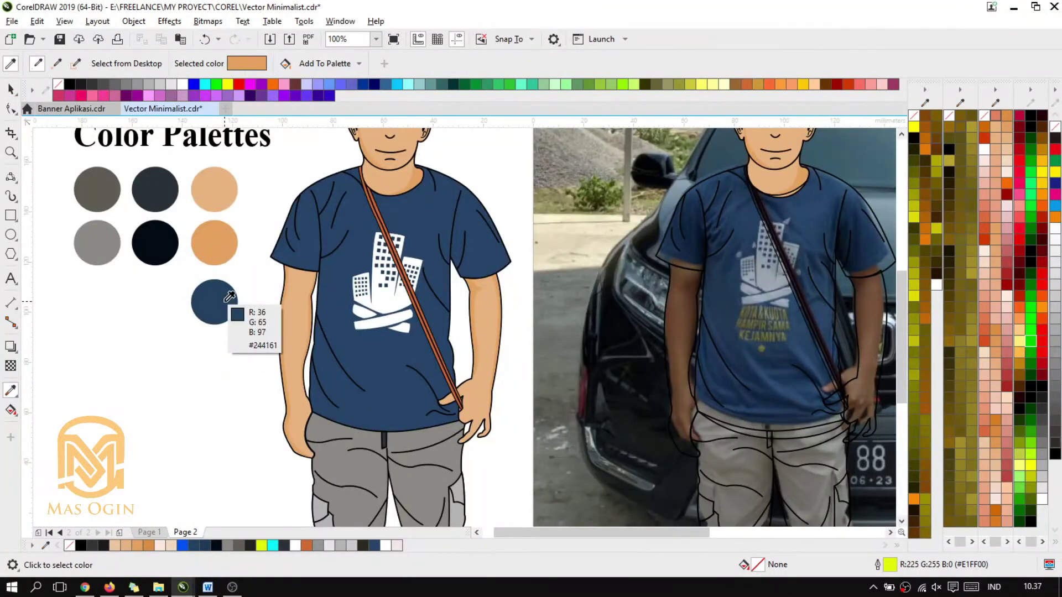
left_click(229, 297)
scroll(484, 288, "down", 1)
scroll(691, 288, "down", 2)
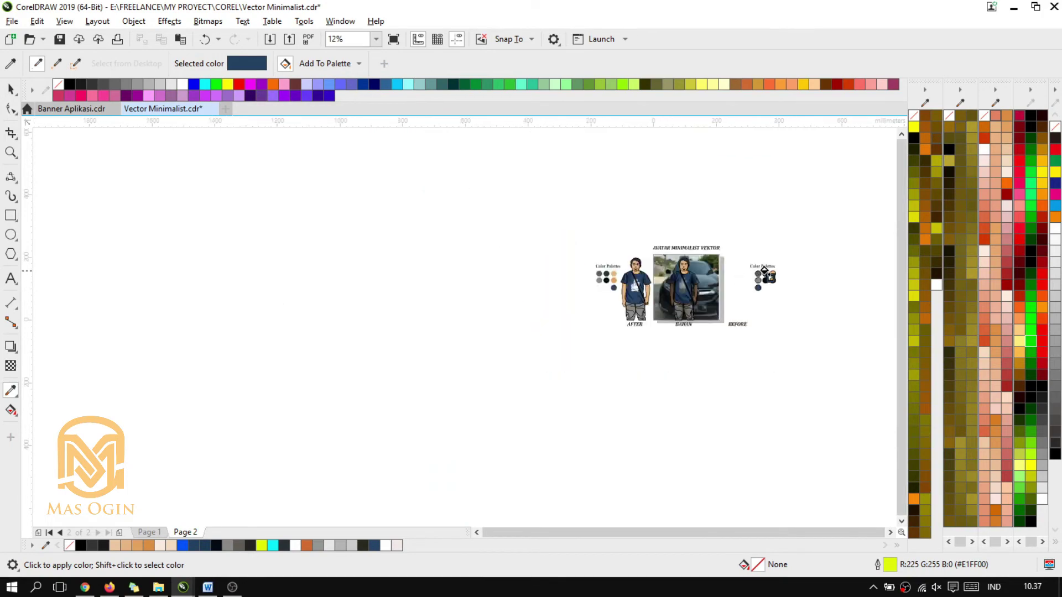
scroll(764, 271, "up", 3)
scroll(402, 350, "down", 1)
scroll(388, 299, "up", 2)
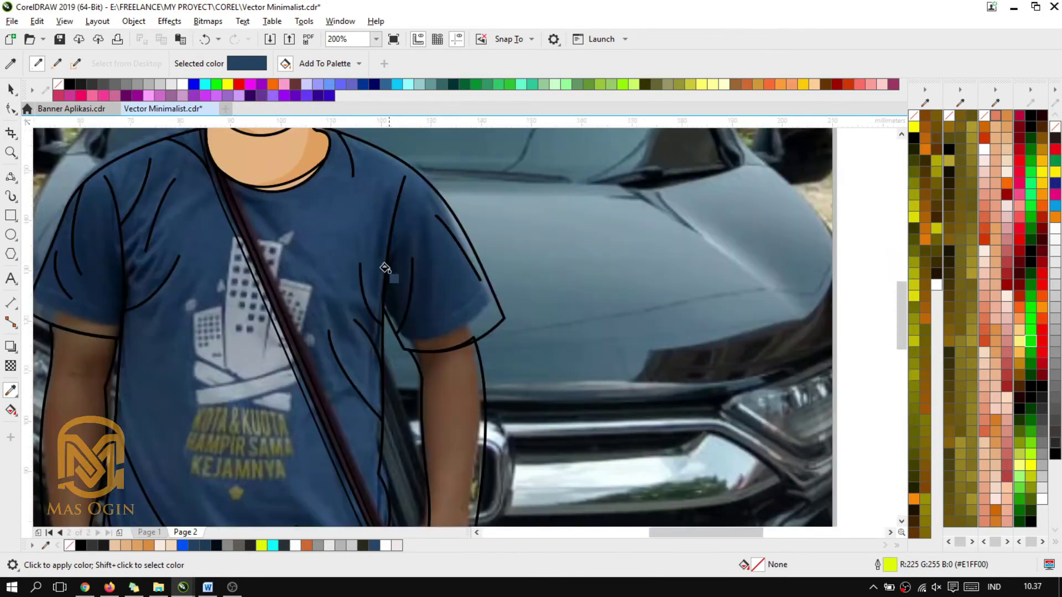
scroll(323, 232, "down", 2)
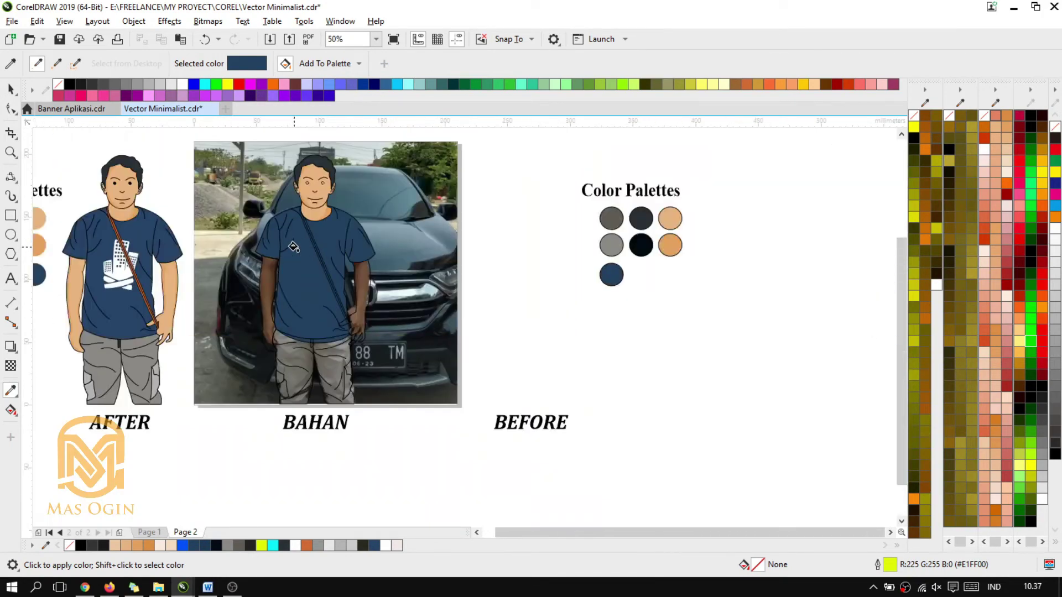
Sample the white of the building print on the AFTER avatar's shirt and fill the building shape on the overlaid shirt.
scroll(202, 248, "up", 1)
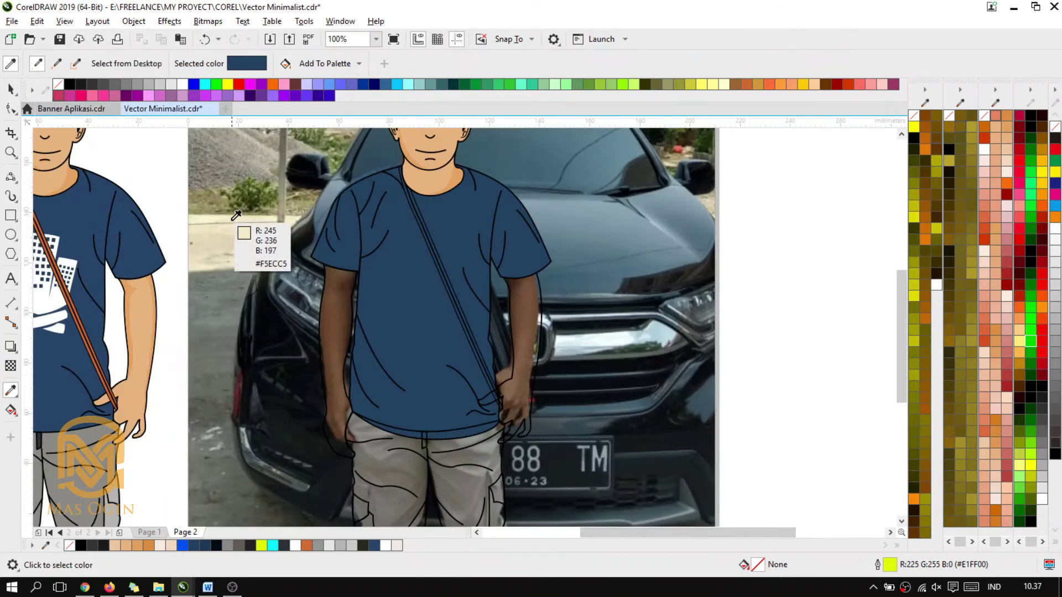
scroll(230, 238, "down", 1)
scroll(131, 252, "up", 2)
left_click(143, 257)
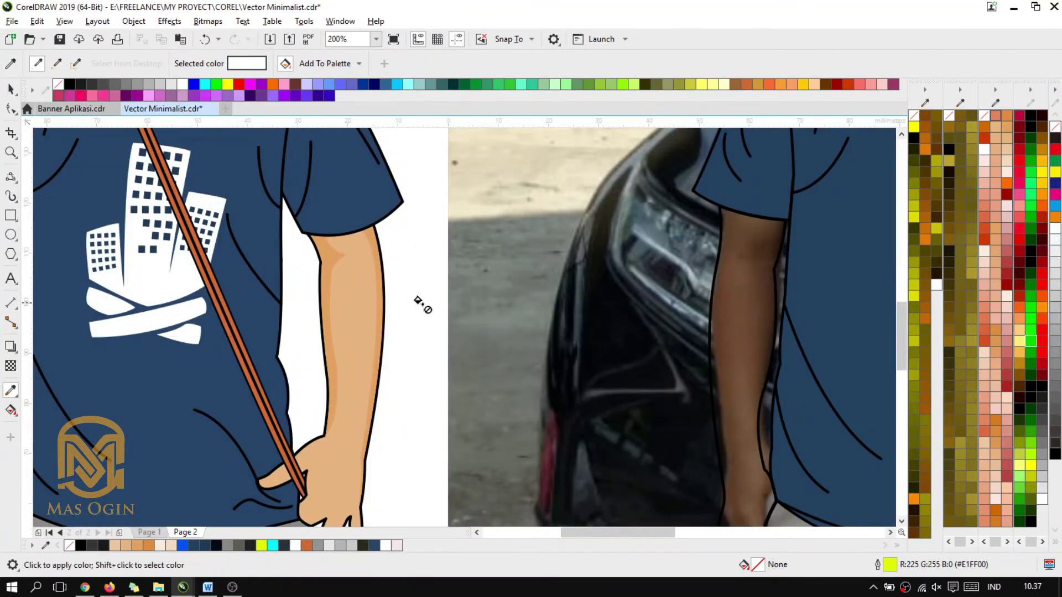
scroll(422, 301, "down", 1)
scroll(662, 303, "up", 1)
left_click(659, 273)
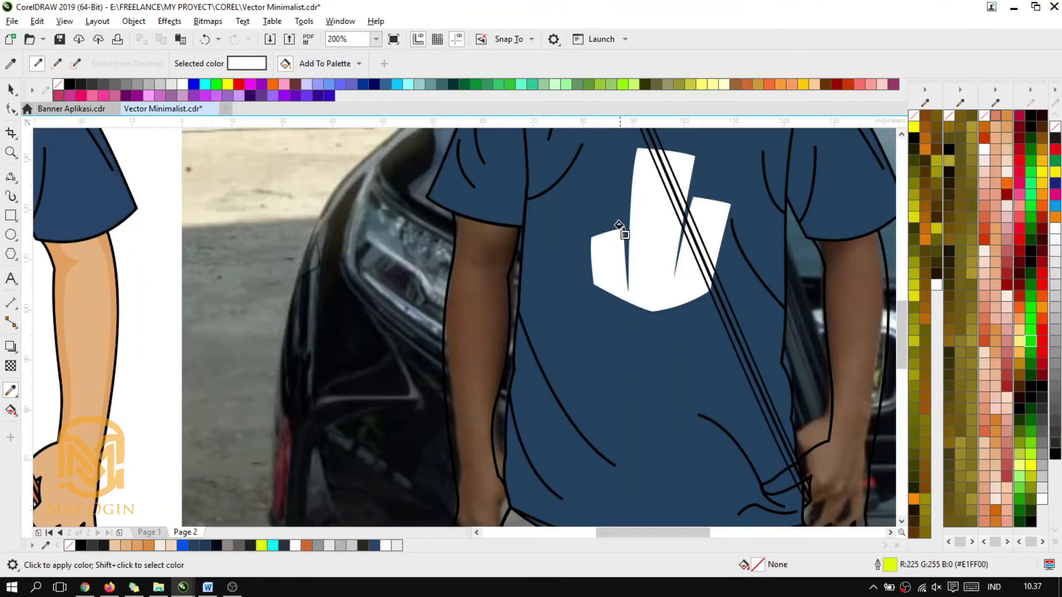
scroll(502, 236, "down", 2)
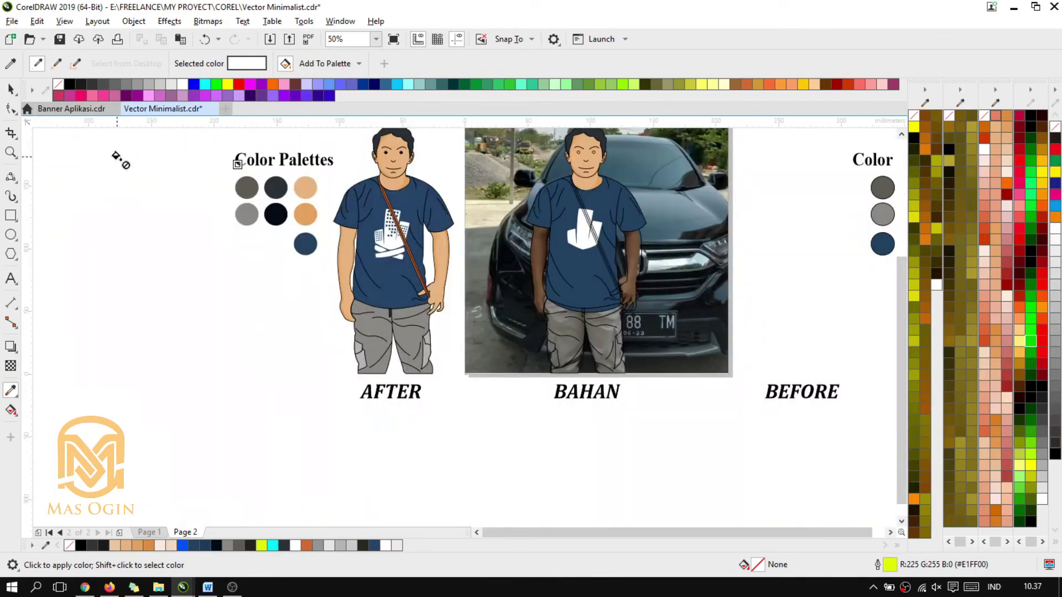
Sample the light skin tone from the AFTER avatar's arm and fill both arms of the overlaid drawing.
left_click(11, 90)
scroll(587, 267, "up", 1)
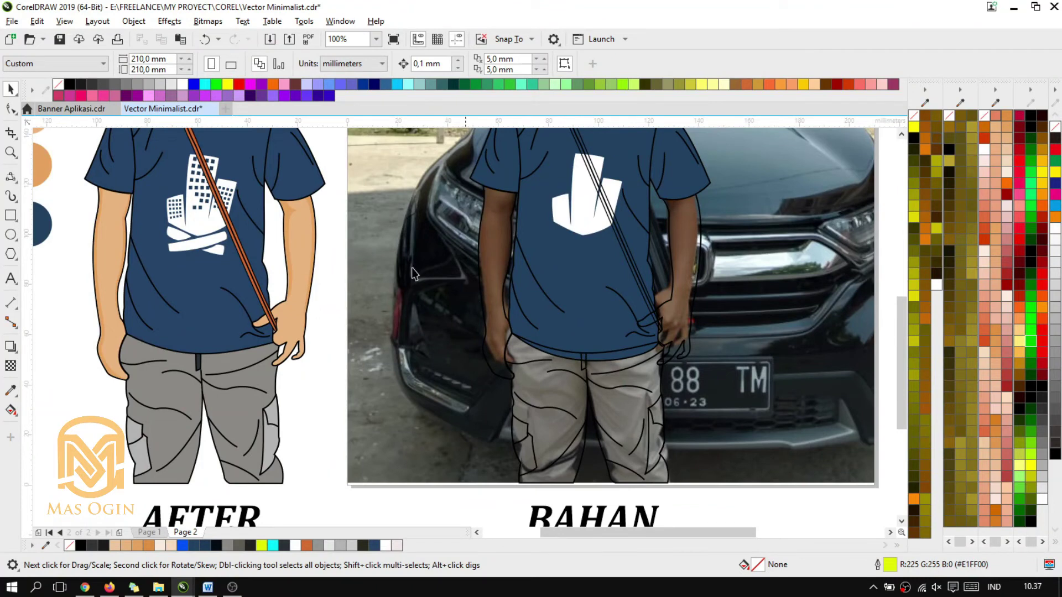
left_click(11, 391)
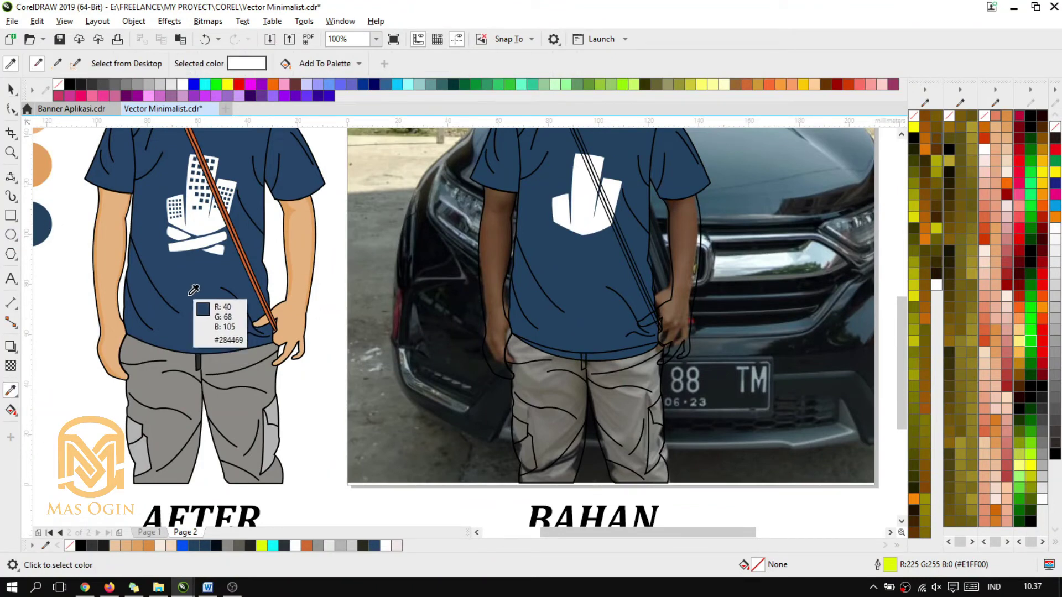
left_click(112, 261)
left_click(493, 257)
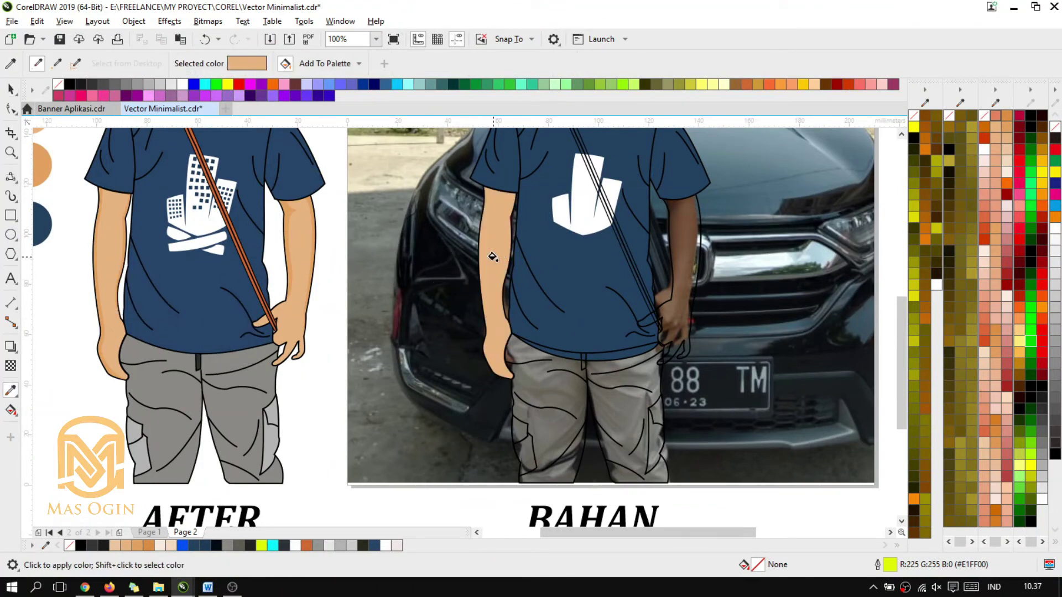
left_click(681, 260)
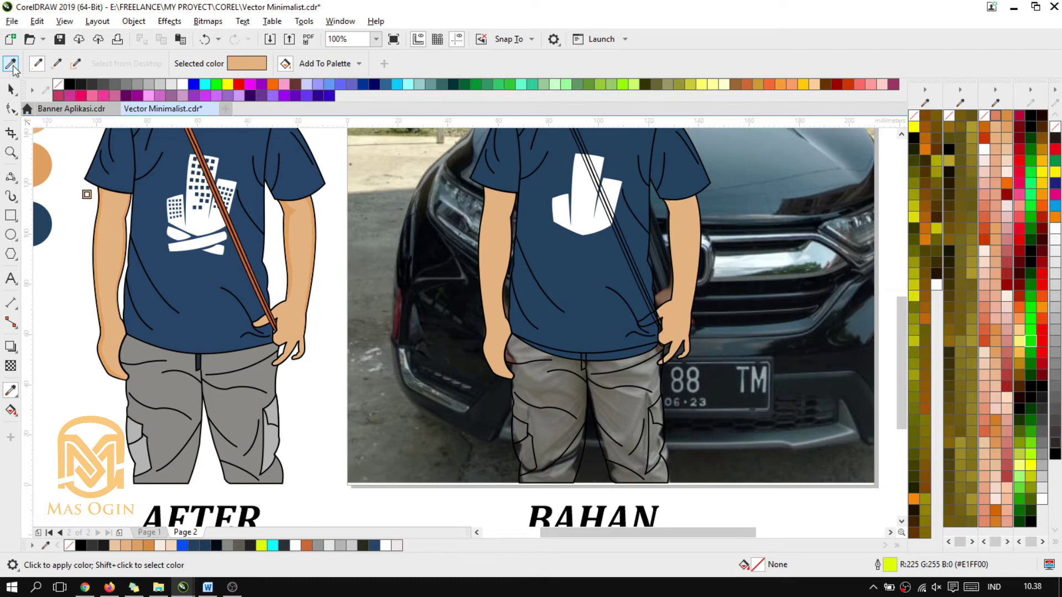
Sample the darker skin tone from the AFTER avatar's arm and fill both shadows on the overlaid arm near the car's grille.
left_click(10, 64)
left_click(307, 206)
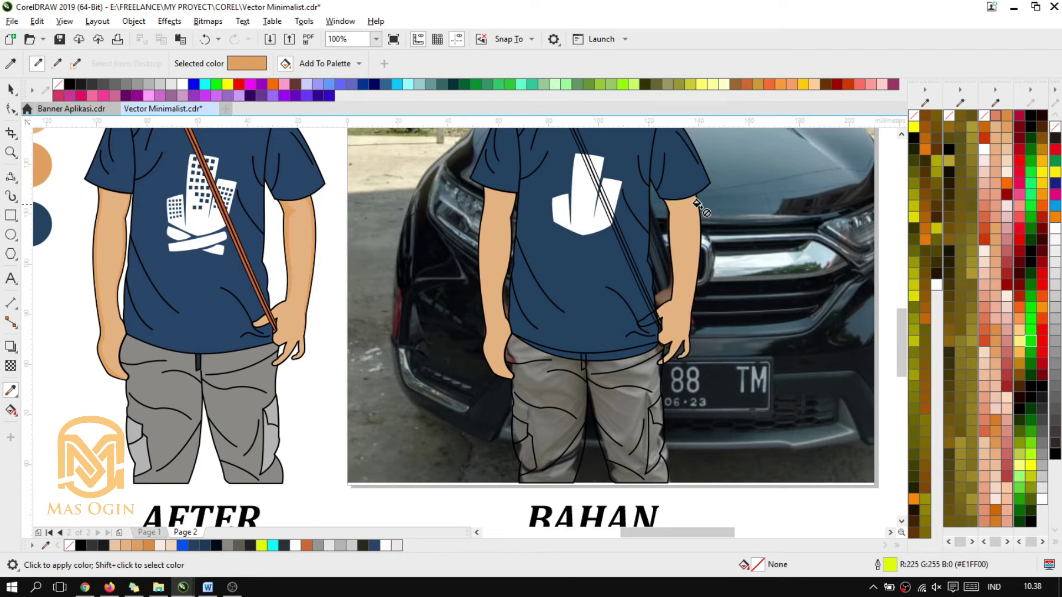
scroll(680, 208, "up", 2)
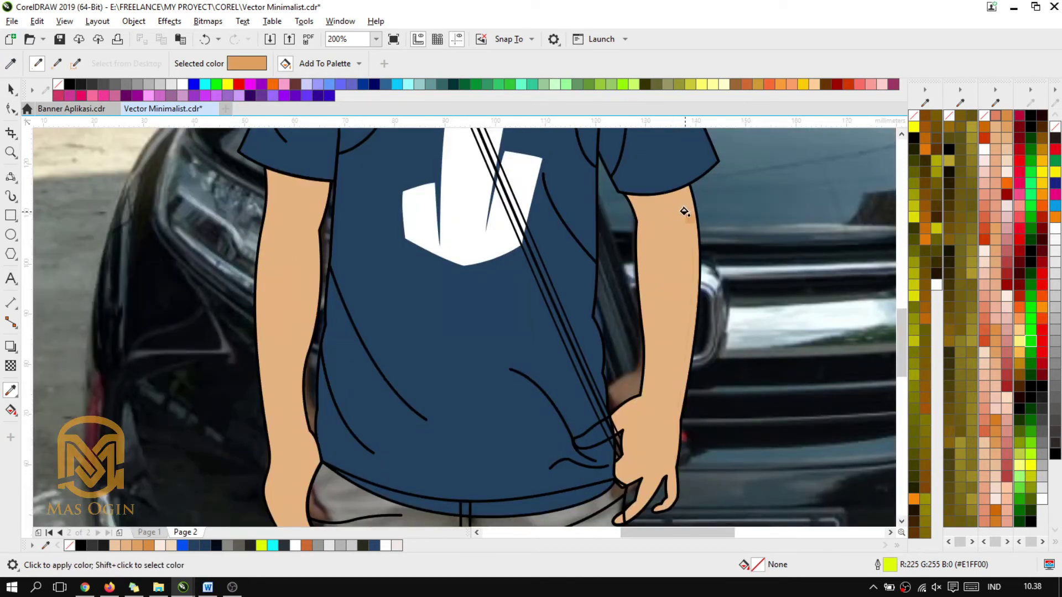
left_click(684, 211)
scroll(681, 209, "up", 2)
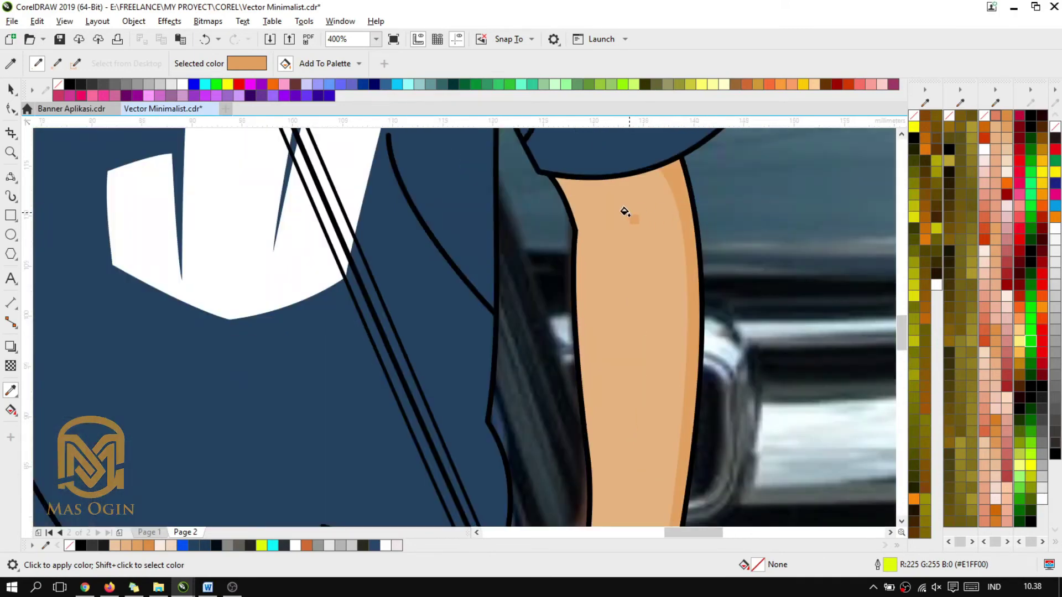
left_click(575, 200)
scroll(605, 197, "down", 2)
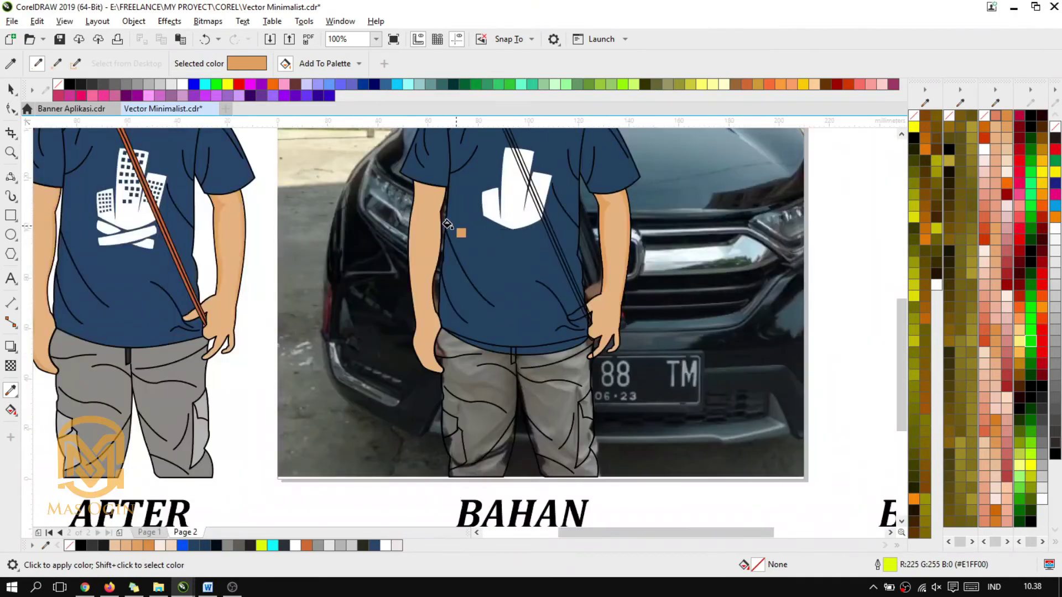
Fill the inner and outer shadows of the overlaid drawing's other arm with the same darker skin tone.
scroll(434, 217, "up", 2)
left_click(434, 232)
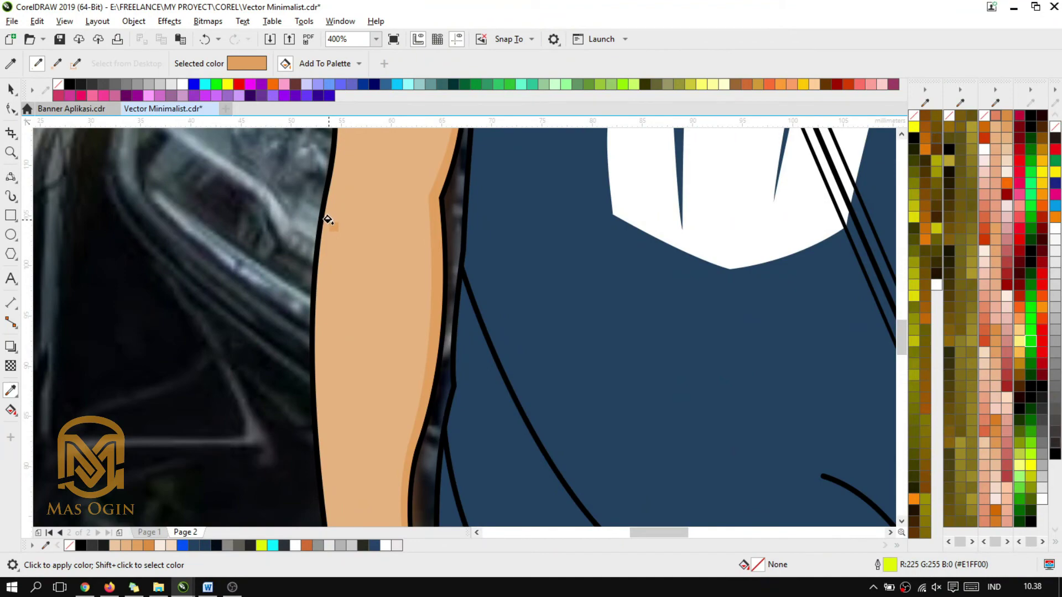
left_click(327, 220)
scroll(474, 239, "down", 3)
Sample the grey from the AFTER avatar's trousers and fill the overlaid drawing's trousers.
scroll(228, 215, "up", 2)
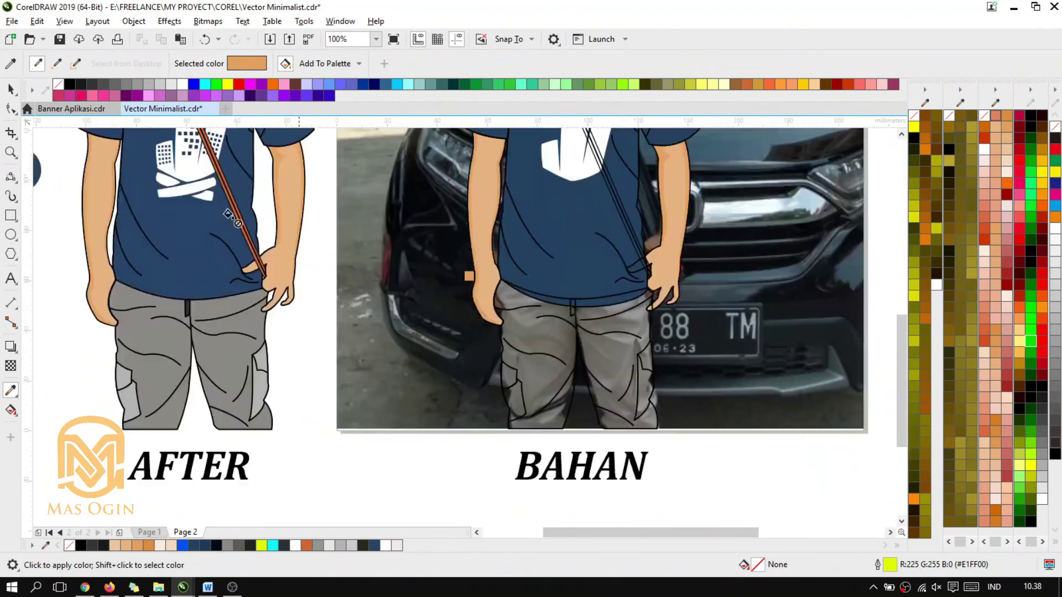
left_click(242, 351, "shift")
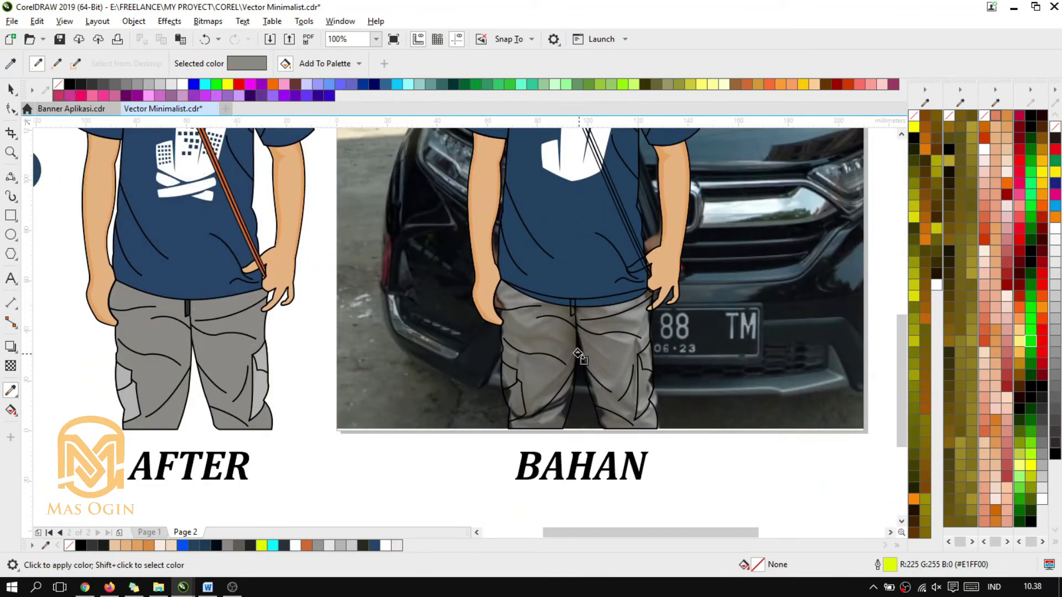
scroll(578, 355, "up", 2)
left_click(540, 320)
scroll(521, 286, "down", 2)
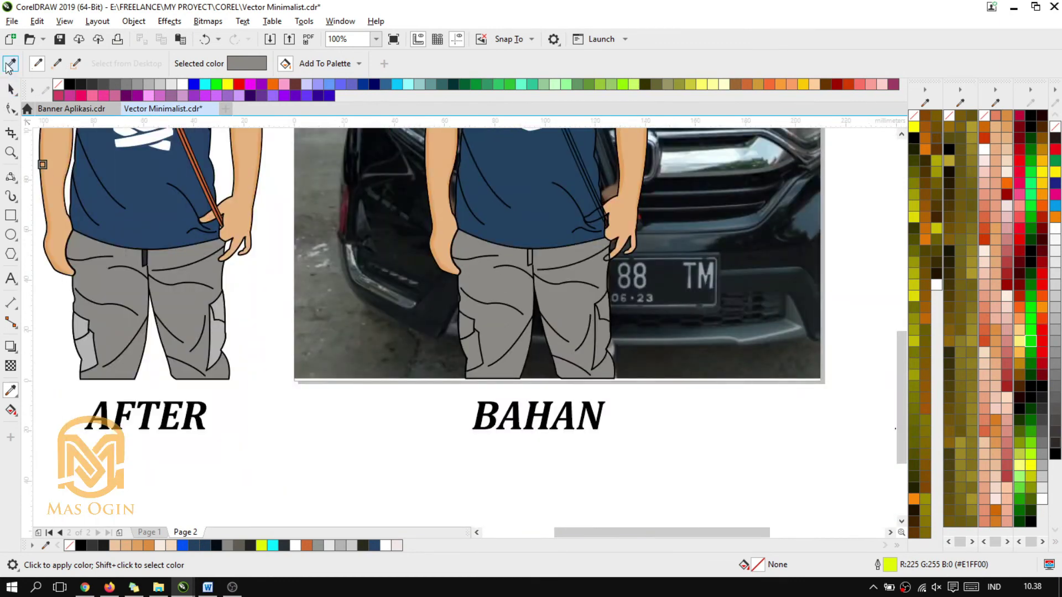
Sample the dark tone from the strip at the AFTER trousers' waist and fill the matching strip on the overlaid trousers.
scroll(196, 280, "up", 2)
left_click(231, 324, "shift")
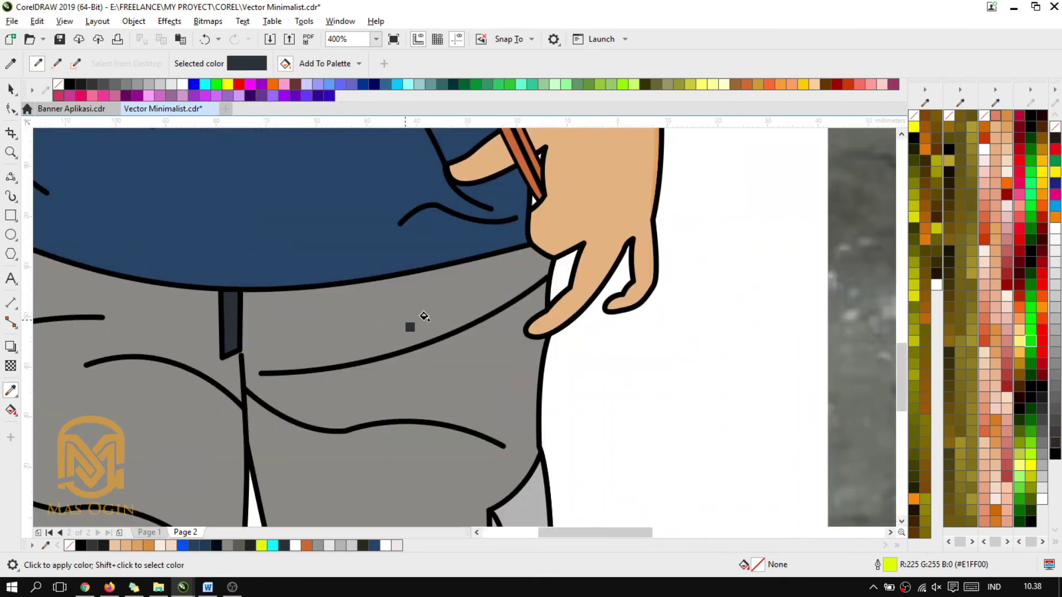
scroll(424, 316, "down", 2)
scroll(760, 270, "up", 1)
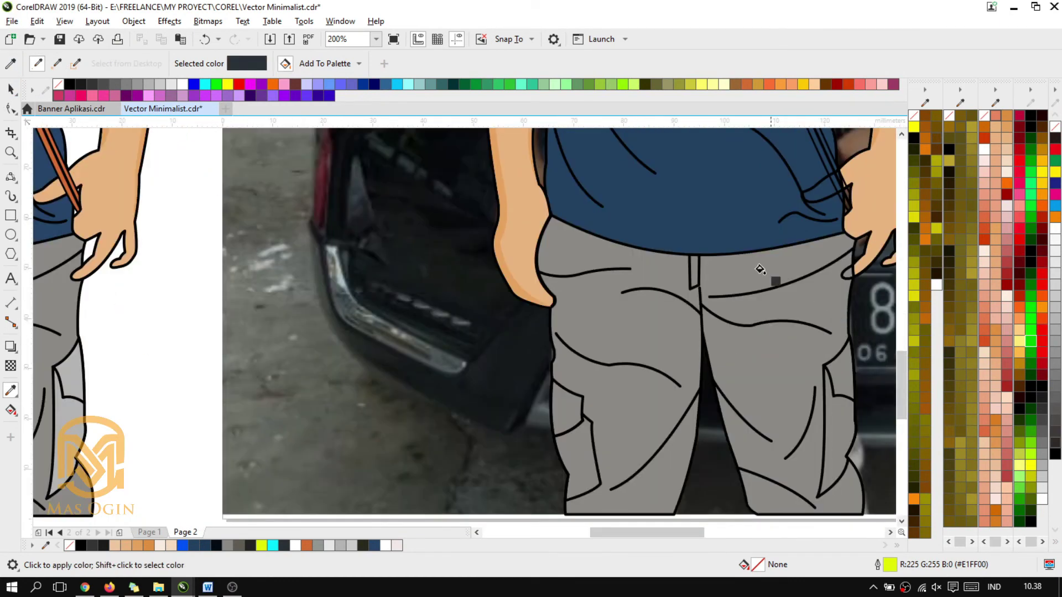
scroll(692, 268, "up", 2)
left_click(691, 268)
scroll(691, 267, "down", 2)
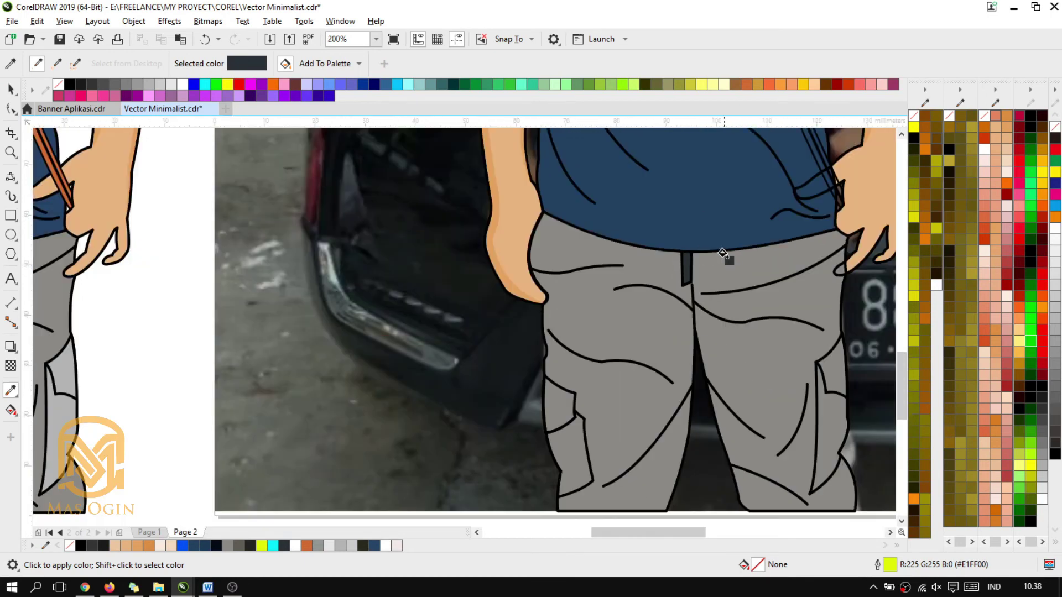
Compare the coloured overlay with the AFTER avatar from head to trousers to check which parts still lack colour.
scroll(575, 299, "down", 2)
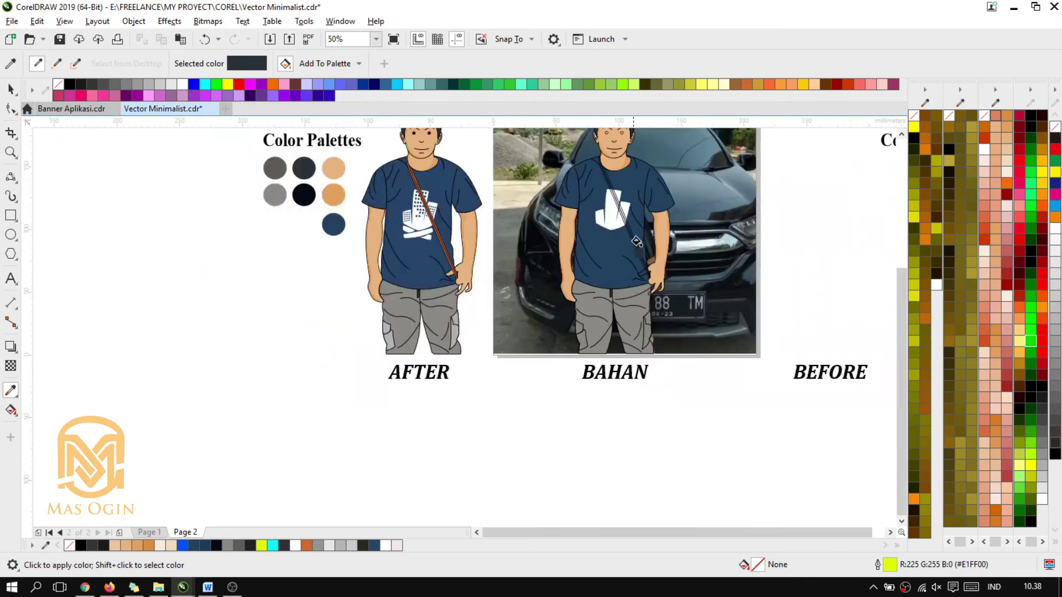
scroll(625, 219, "up", 1)
scroll(633, 229, "down", 1)
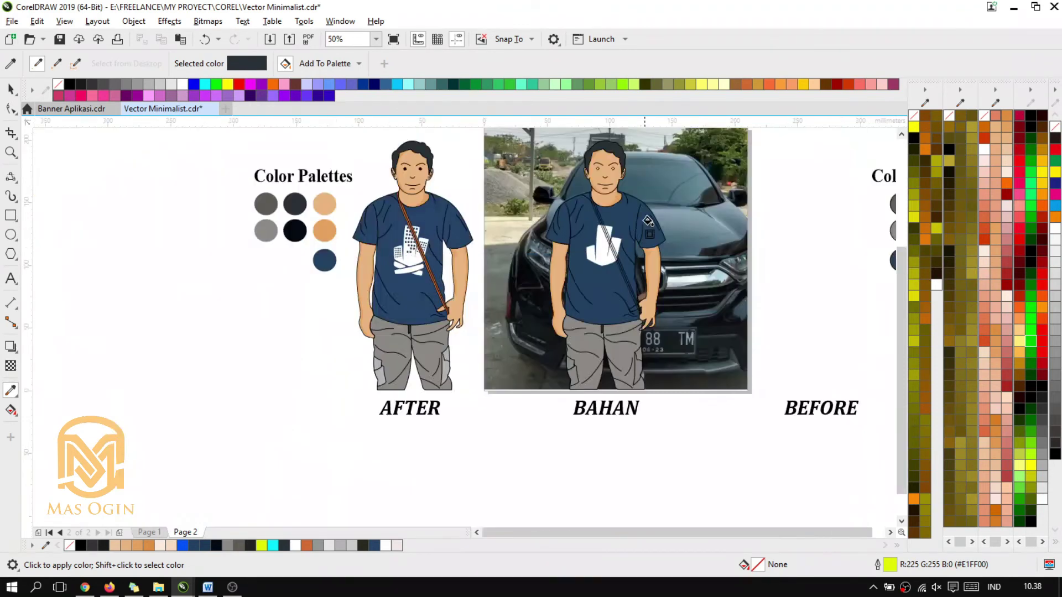
scroll(653, 222, "up", 1)
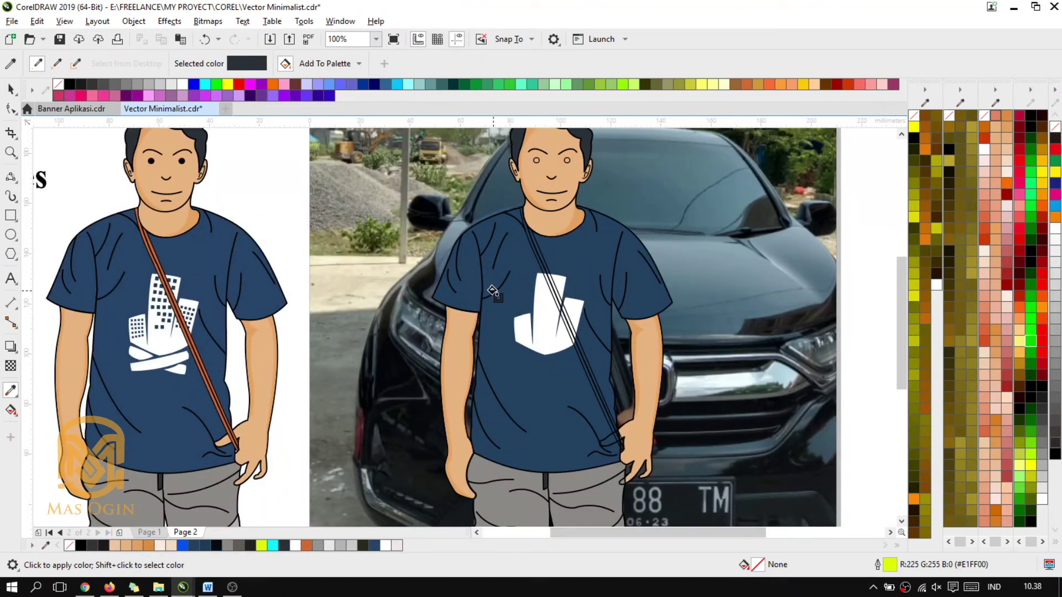
scroll(552, 269, "down", 3)
scroll(584, 379, "up", 3)
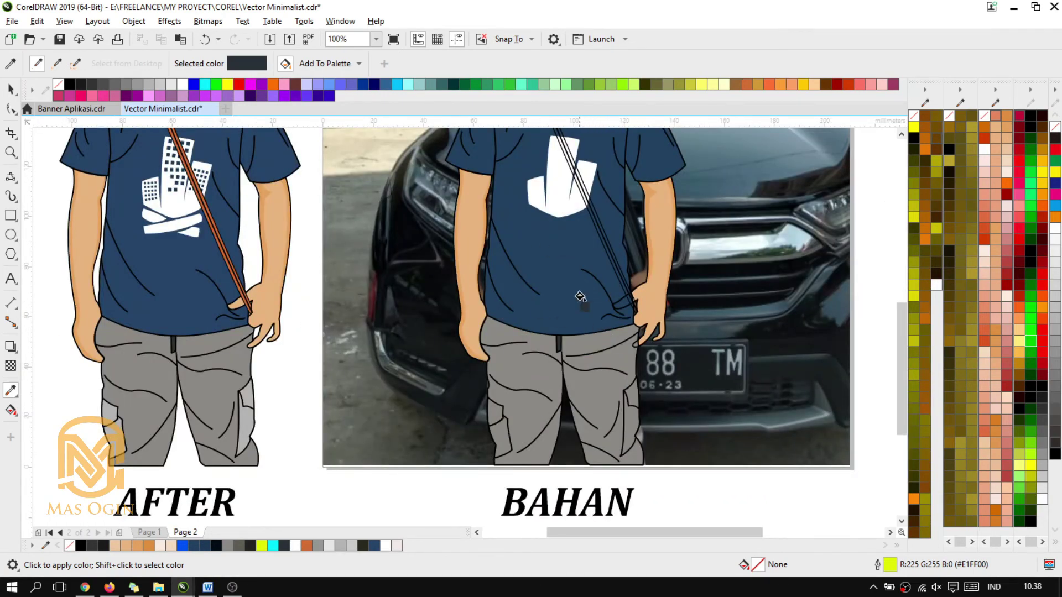
scroll(658, 202, "up", 3)
scroll(666, 201, "down", 3)
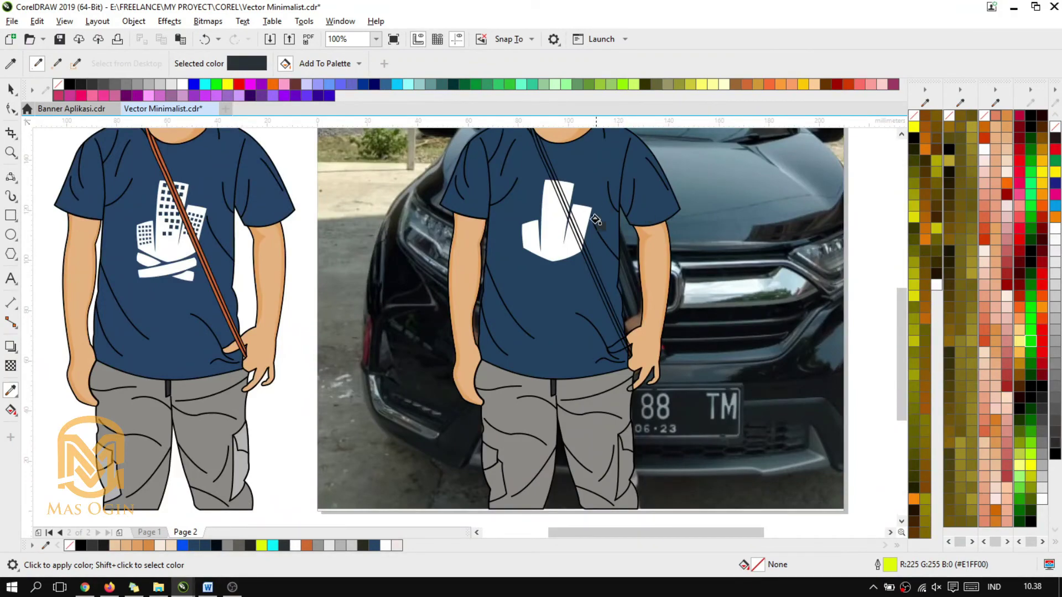
scroll(596, 220, "down", 3)
scroll(611, 173, "up", 3)
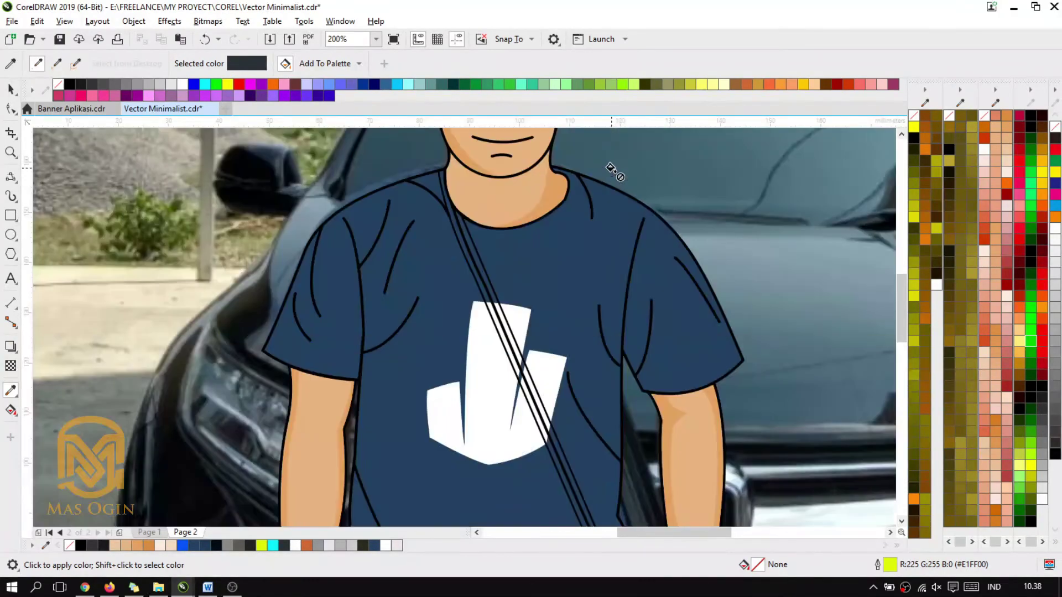
scroll(612, 166, "down", 3)
scroll(625, 185, "up", 1)
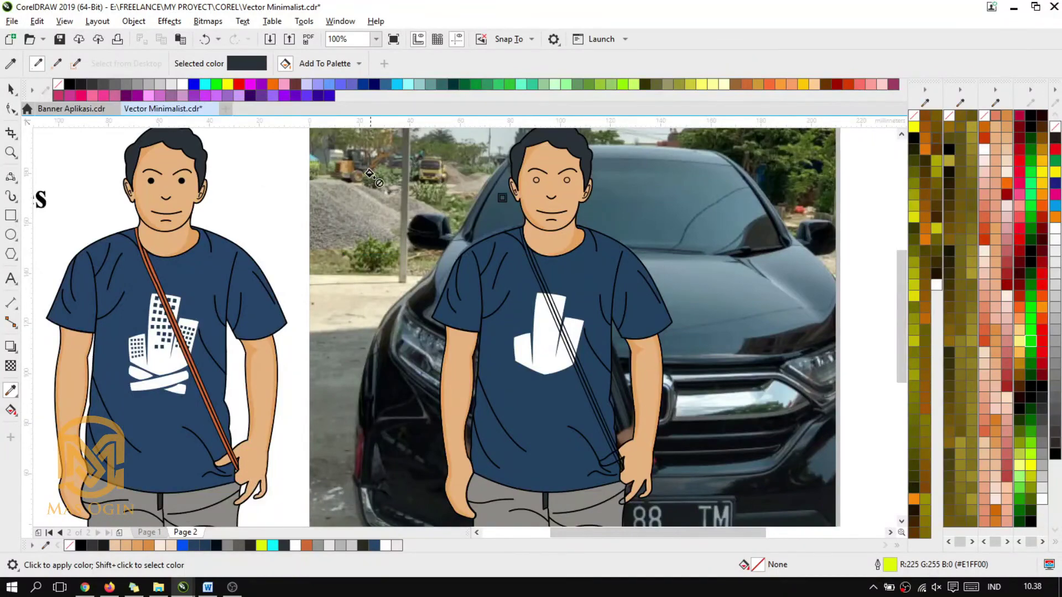
Sample the black from the AFTER avatar's eye and fill both eyes of the overlaid drawing.
left_click(9, 64)
scroll(202, 193, "up", 4)
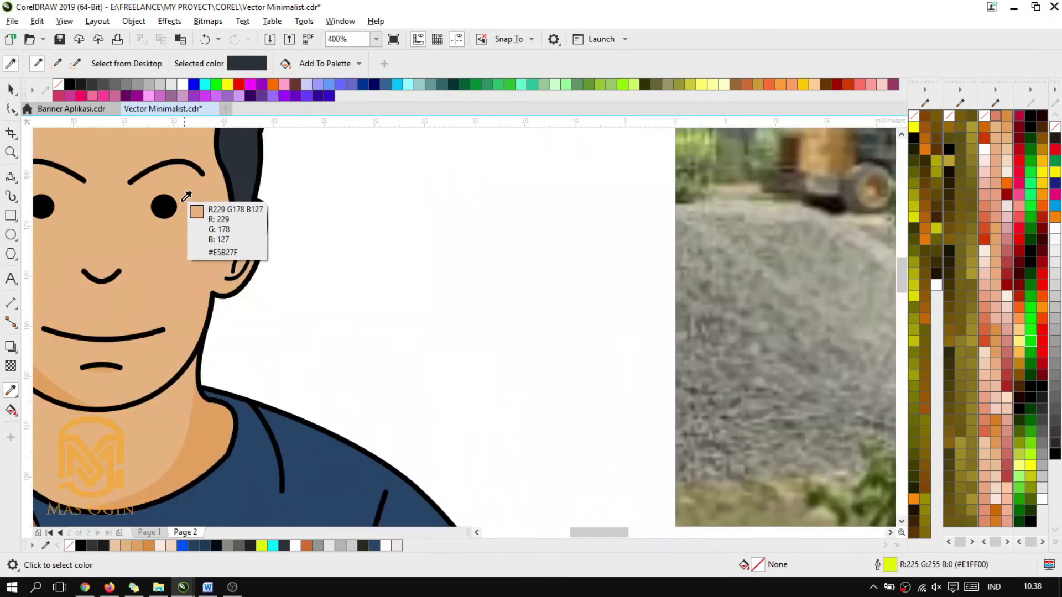
left_click(180, 221)
scroll(722, 248, "down", 3)
scroll(722, 247, "up", 5)
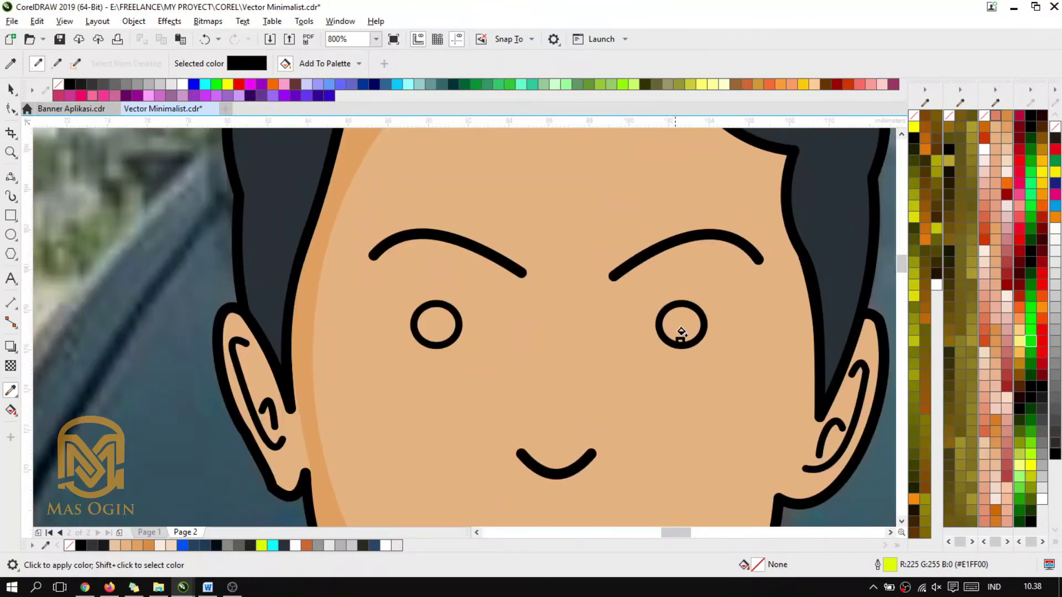
left_click(680, 331)
left_click(448, 319)
scroll(498, 297, "down", 6)
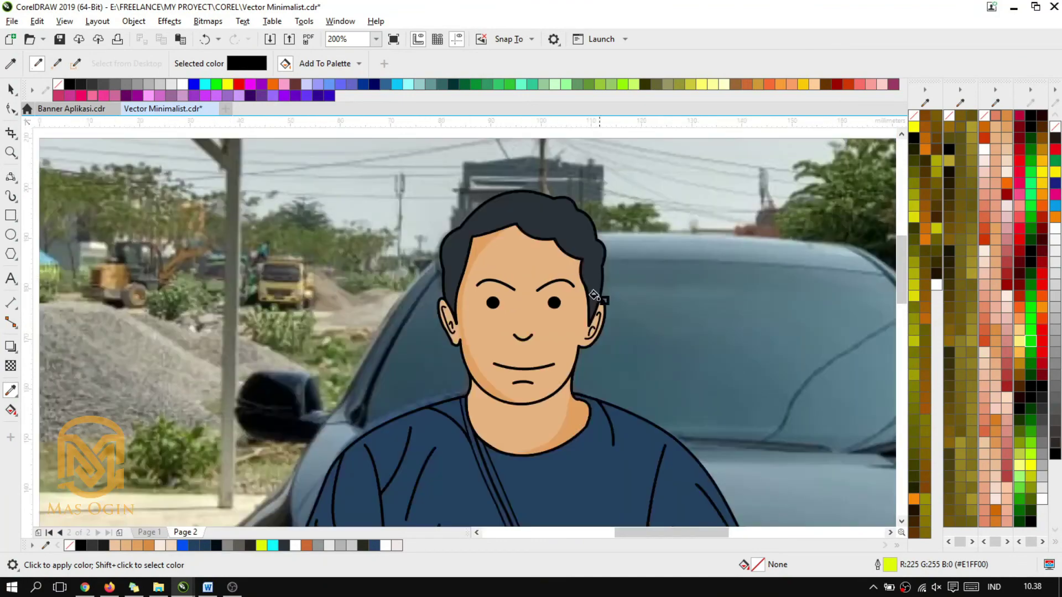
scroll(612, 306, "down", 1)
scroll(672, 261, "up", 1)
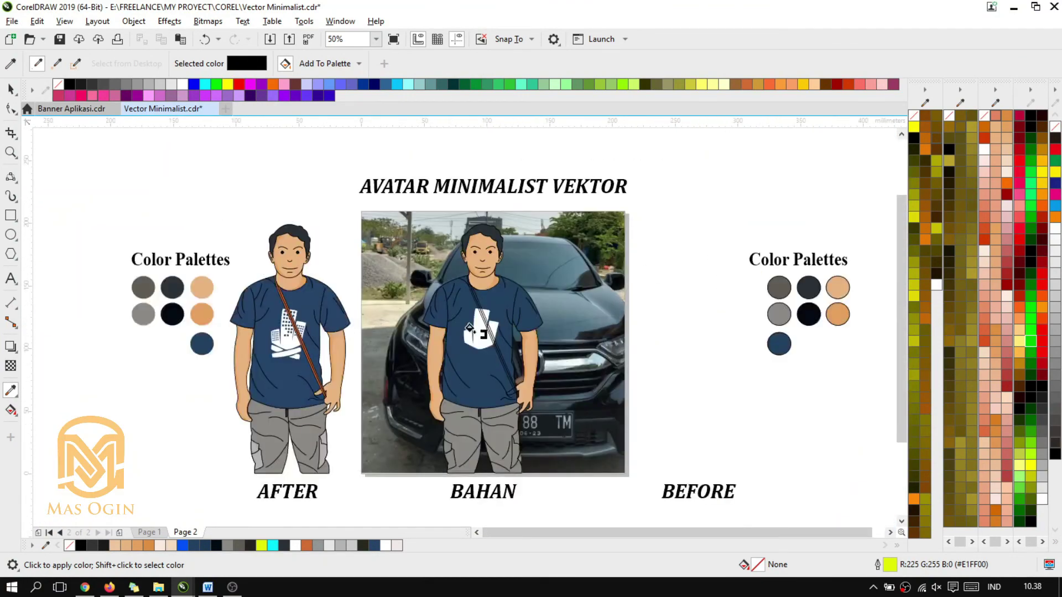
Inspect the coloured overlay's face, shirt print and strap against the AFTER avatar at several zoom levels.
left_click(11, 90)
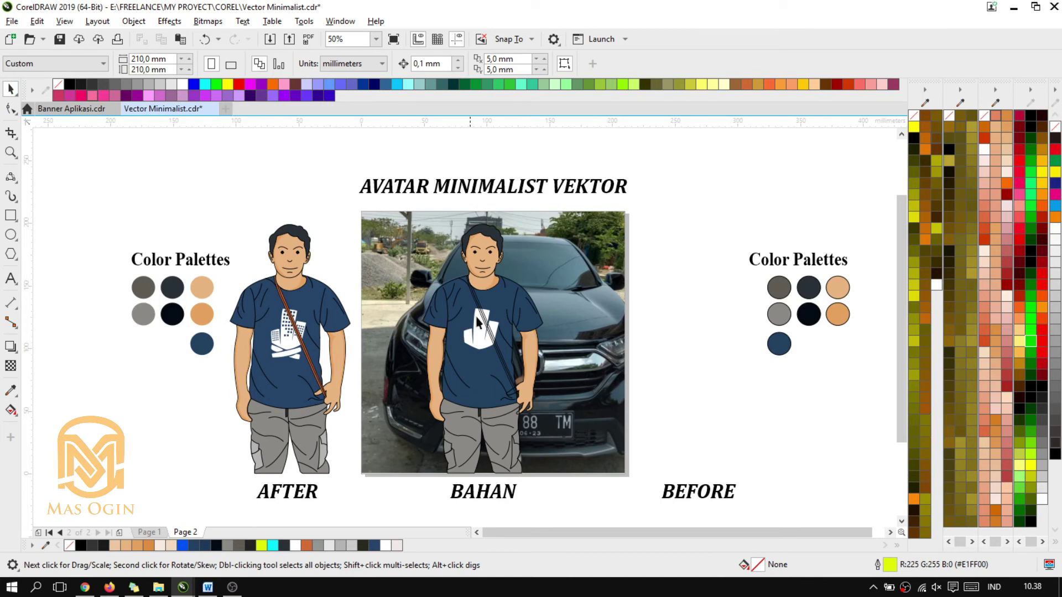
scroll(493, 286, "up", 1)
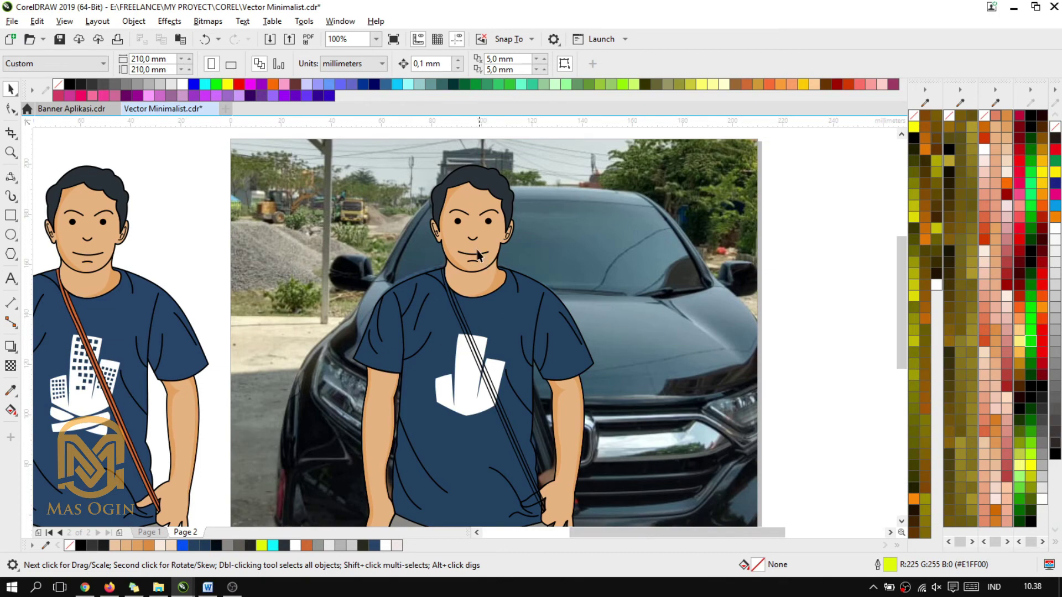
scroll(476, 250, "down", 1)
scroll(480, 270, "up", 1)
scroll(483, 304, "up", 1)
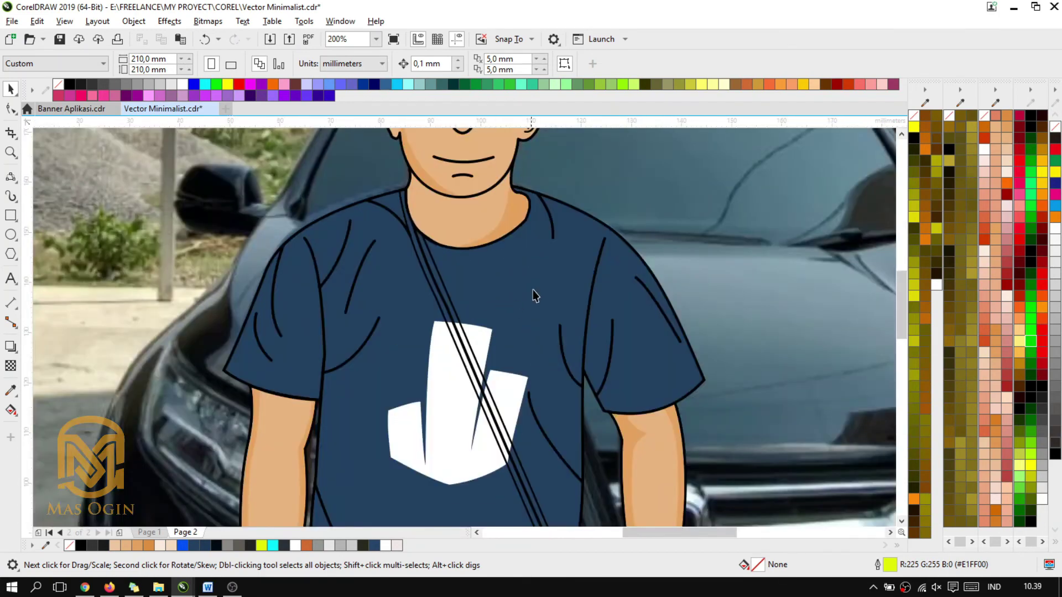
scroll(503, 297, "down", 1)
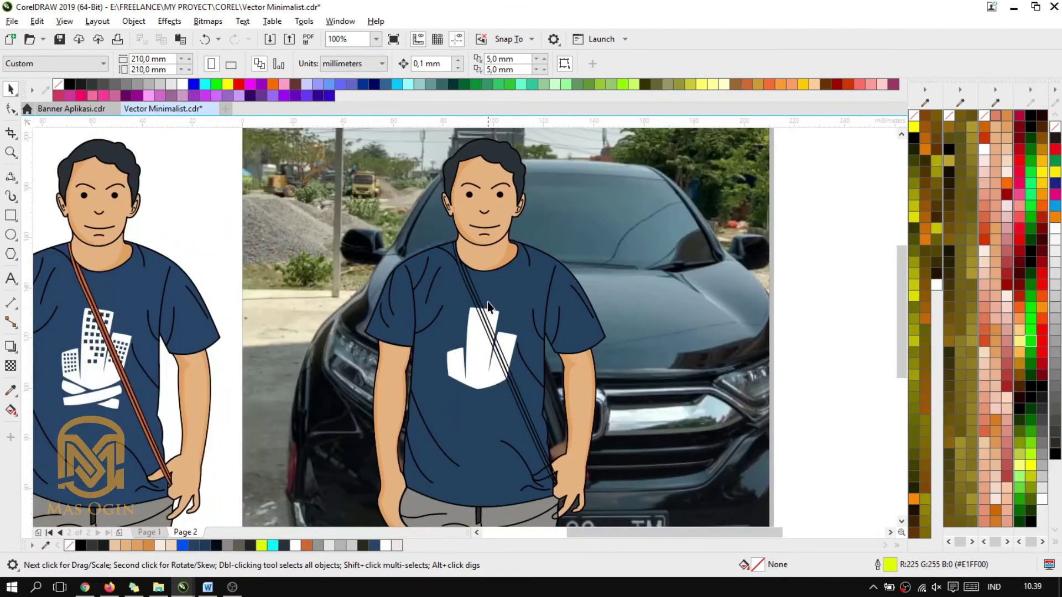
scroll(486, 301, "down", 1)
scroll(453, 335, "up", 1)
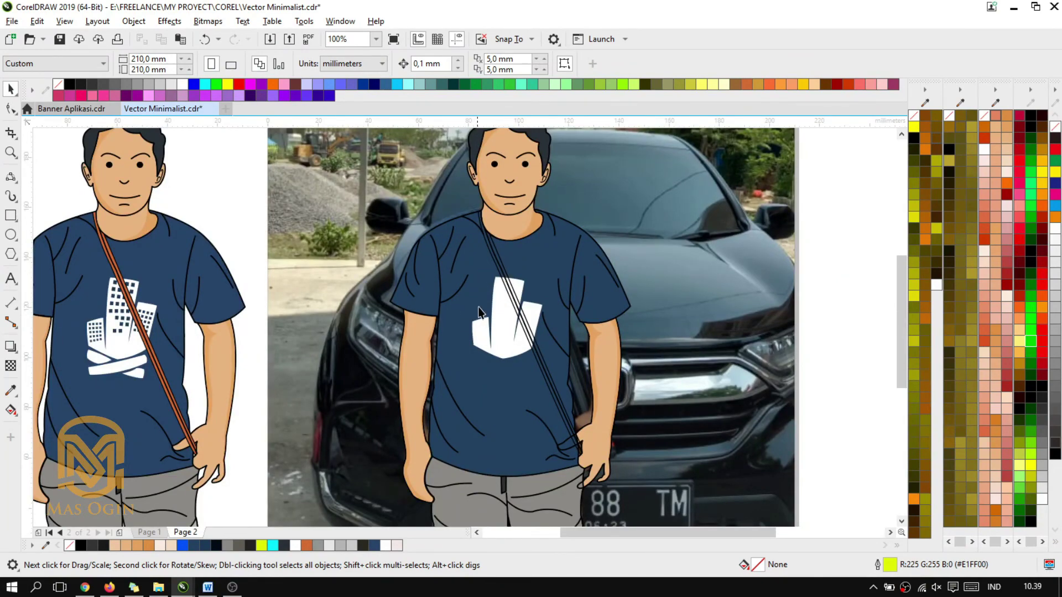
scroll(478, 307, "down", 1)
scroll(492, 296, "up", 1)
scroll(509, 283, "down", 1)
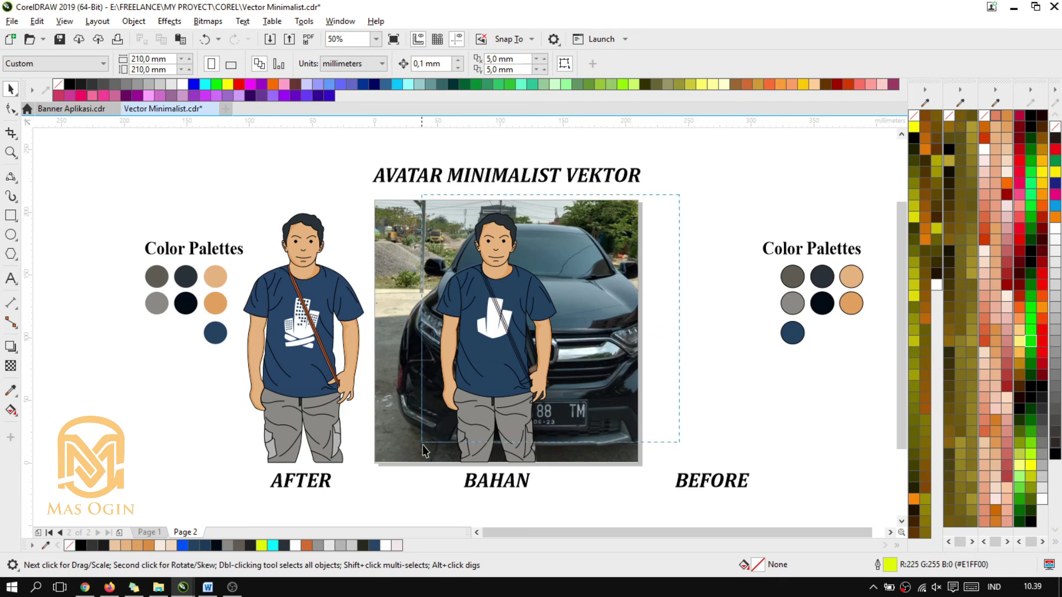
Move the whole coloured avatar group horizontally off the photo to about X 270 mm, above the BEFORE label.
left_click(532, 386)
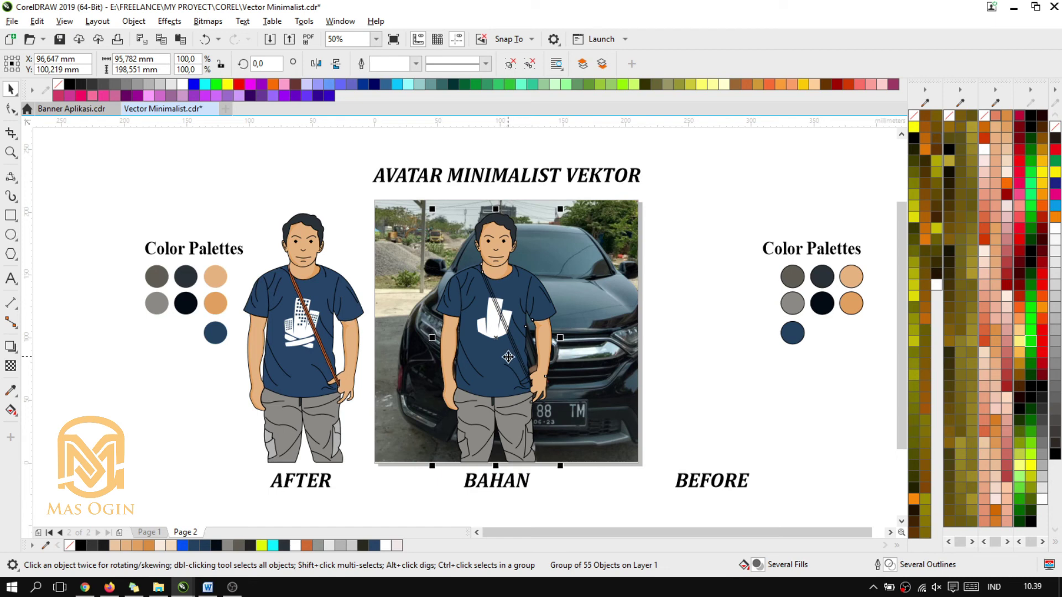
left_click_drag(508, 357, 728, 372)
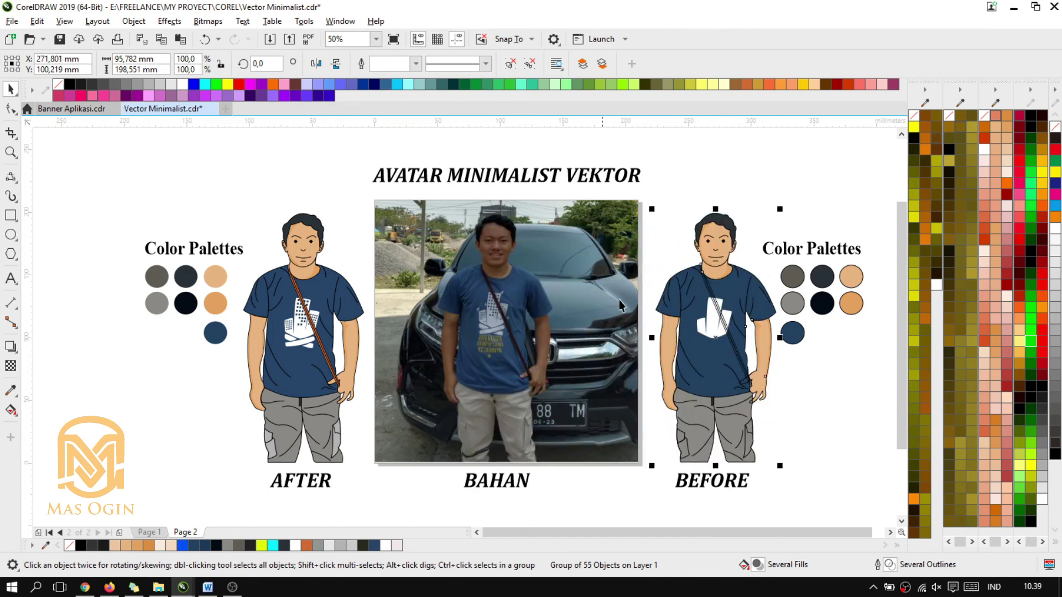
left_click_drag(742, 307, 738, 307)
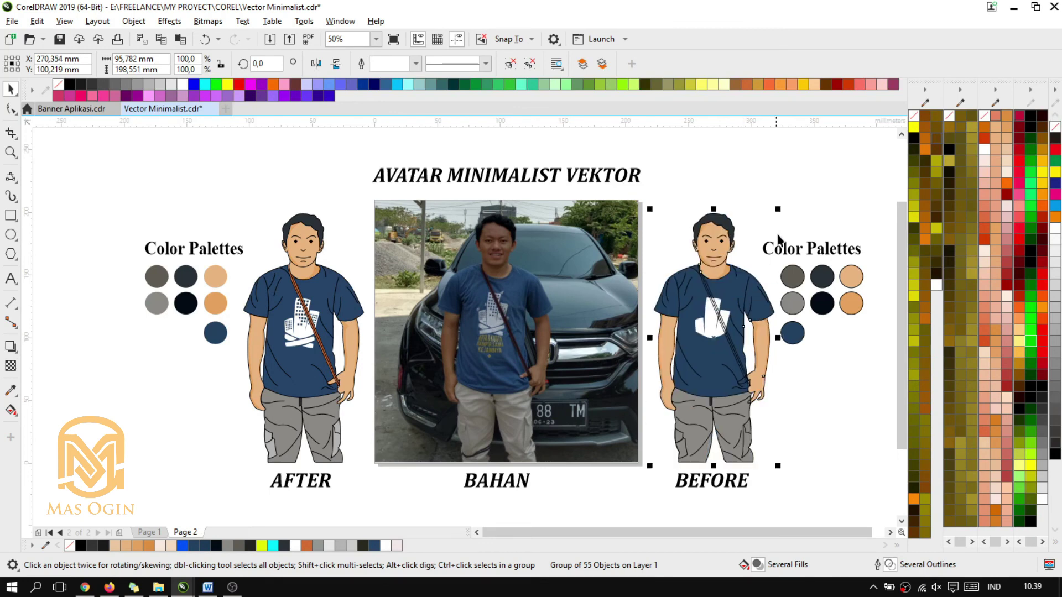
left_click(772, 201)
Review the whole layout of AFTER avatar, BAHAN photo and BEFORE avatar side by side, trying a 55% zoom.
scroll(844, 305, "down", 3)
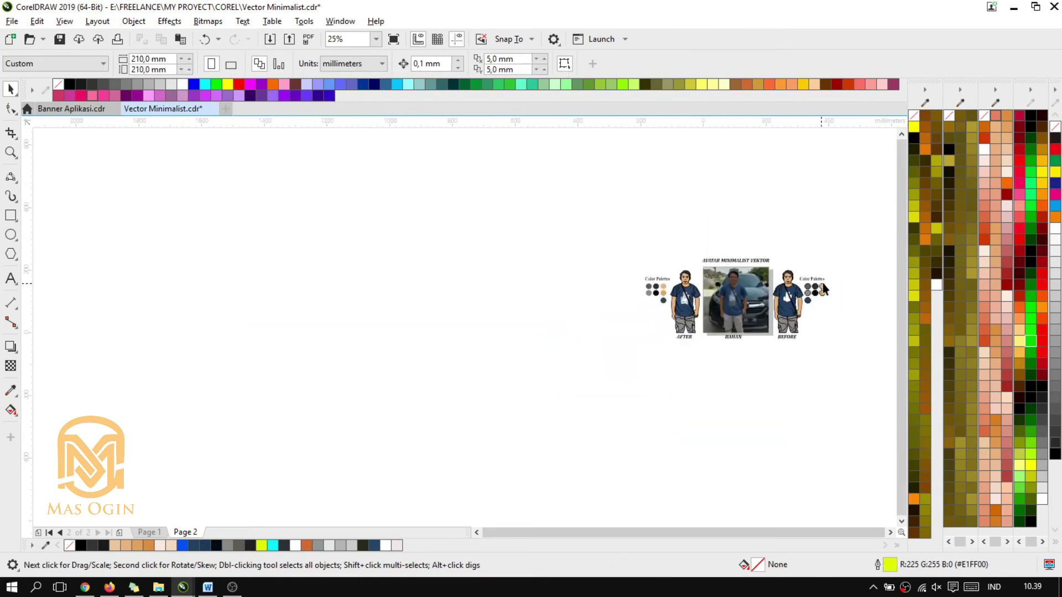
scroll(822, 283, "up", 3)
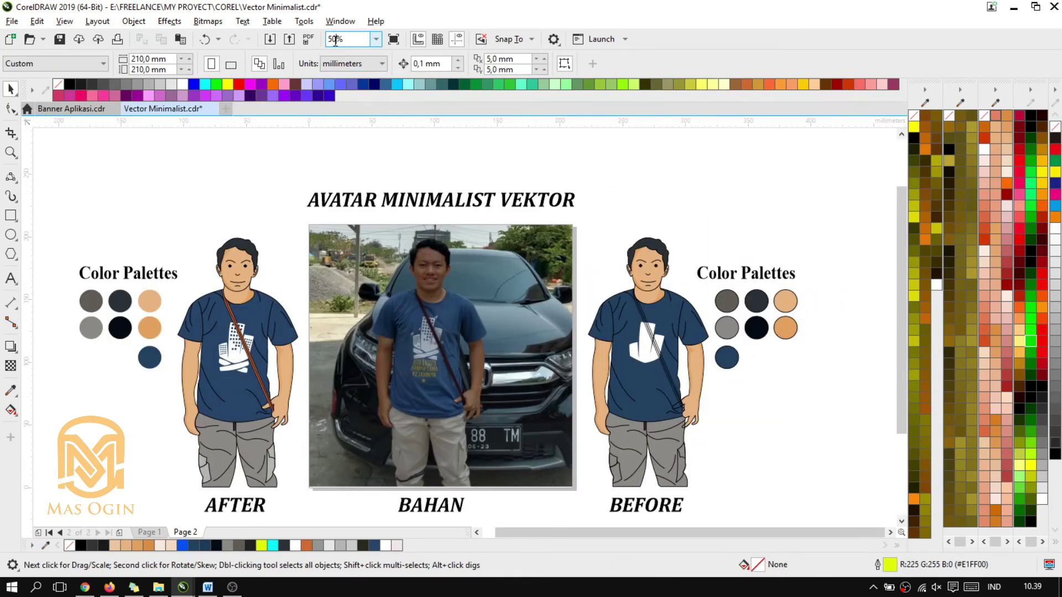
type("55")
key("Return")
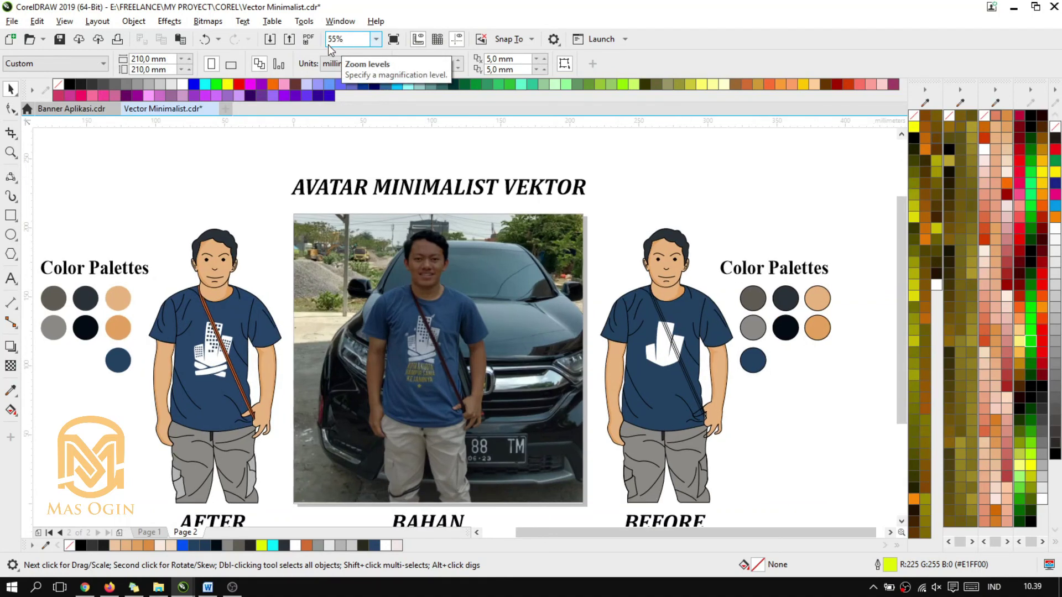
left_click_drag(583, 531, 575, 531)
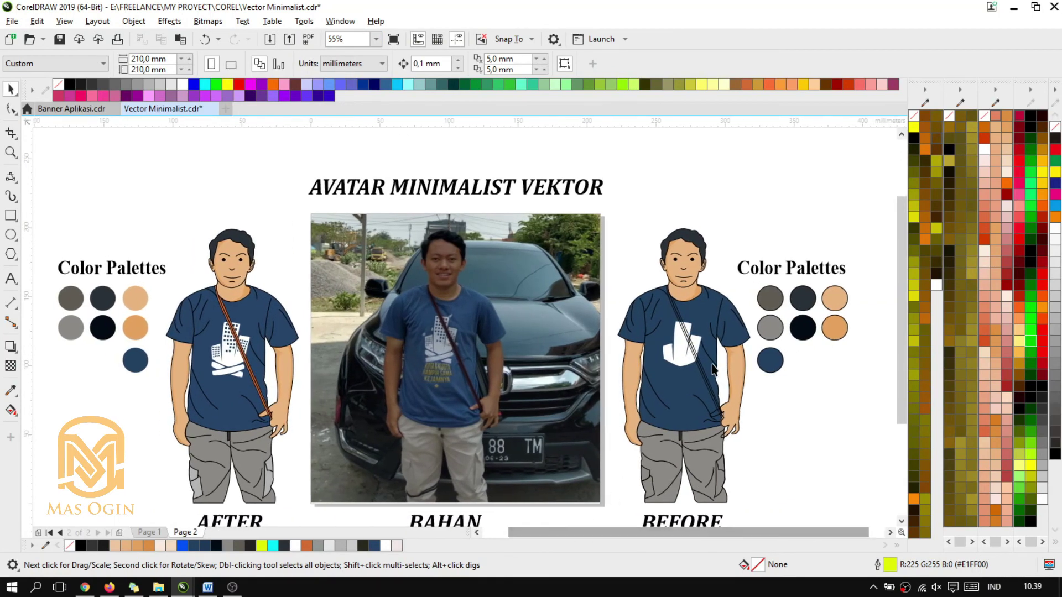
left_click_drag(903, 323, 903, 333)
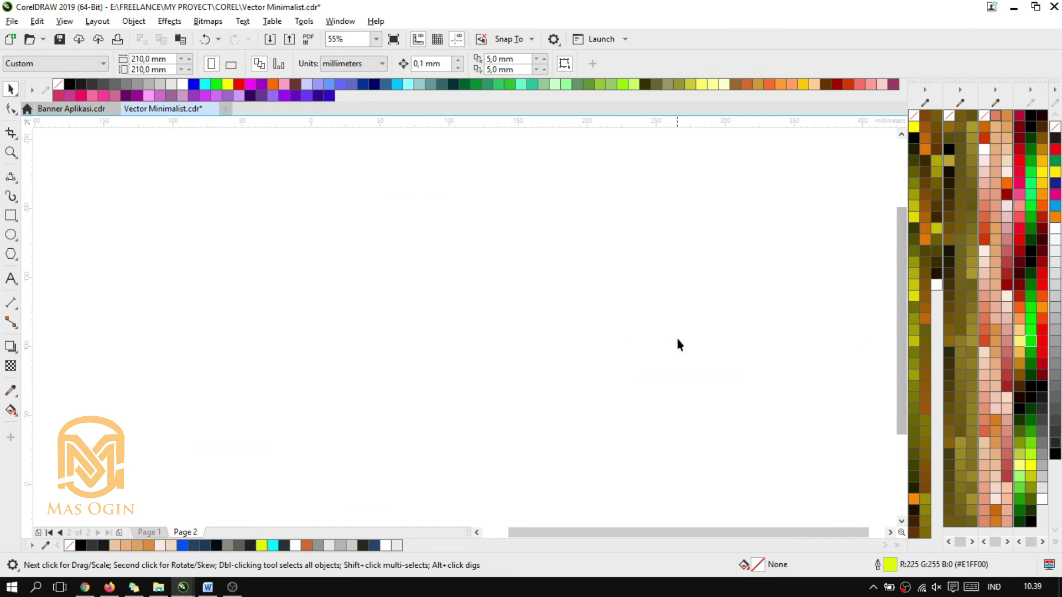
scroll(448, 229, "down", 3)
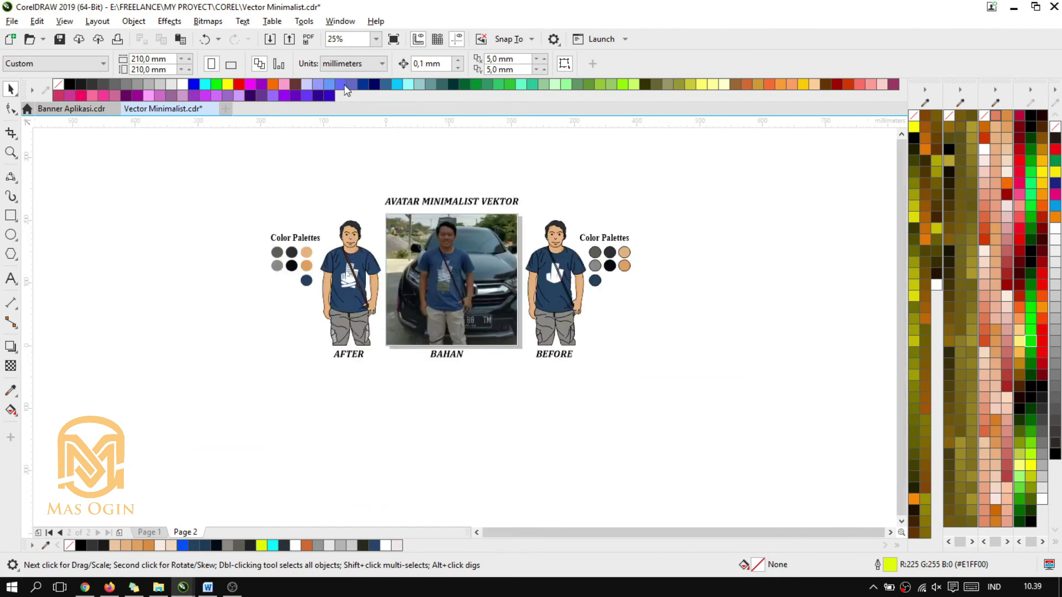
type("55")
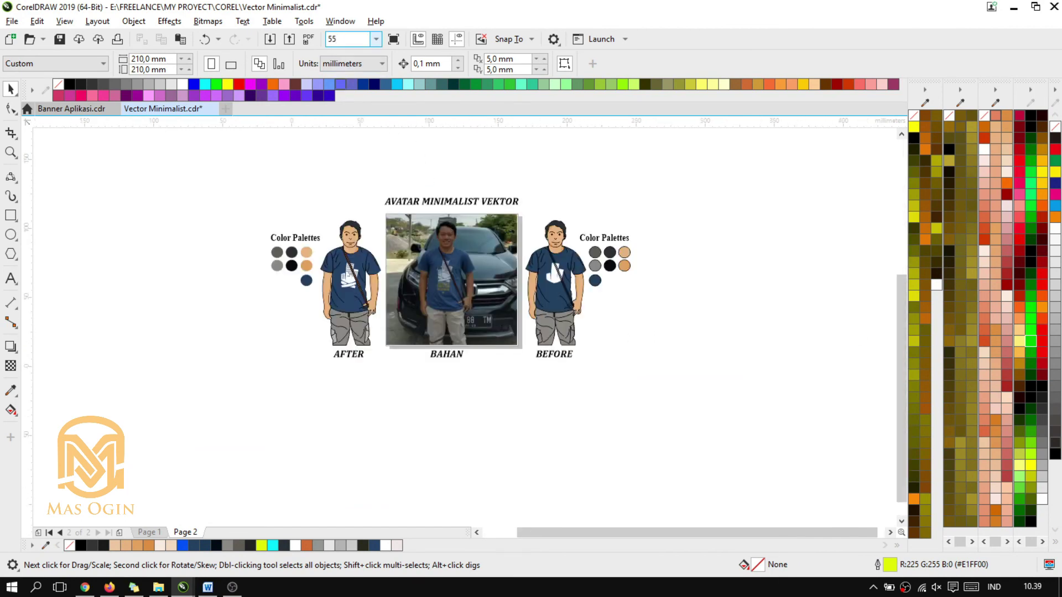
key("Return")
left_click_drag(900, 334, 911, 275)
scroll(444, 267, "down", 2)
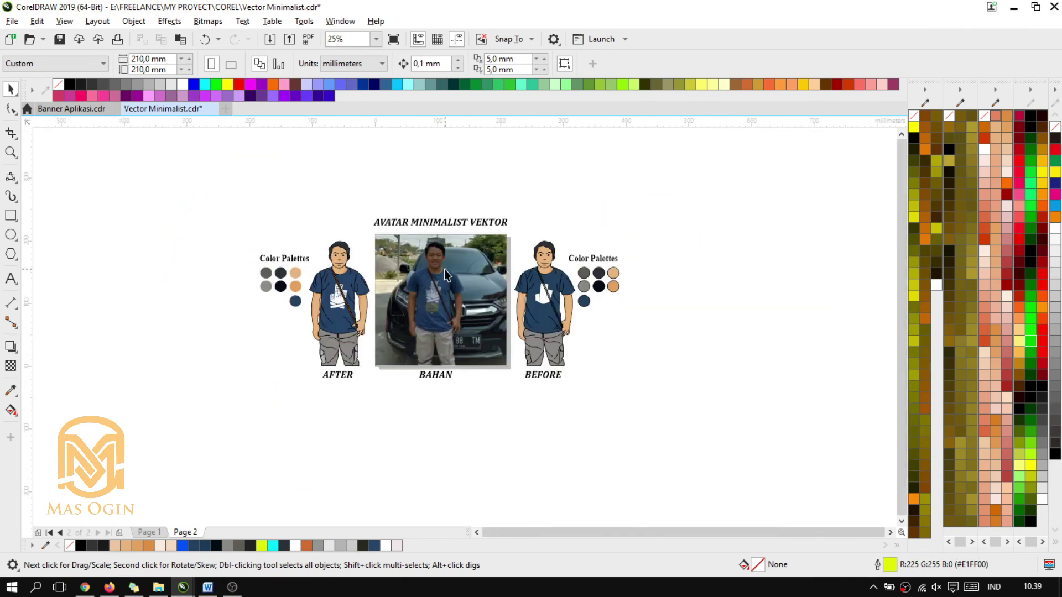
scroll(445, 267, "up", 2)
scroll(464, 286, "down", 1)
left_click_drag(615, 526, 610, 527)
Place a copy of the AFTER avatar over the man in the BAHAN photo, at about X 97 mm, and deselect it.
left_click(250, 343)
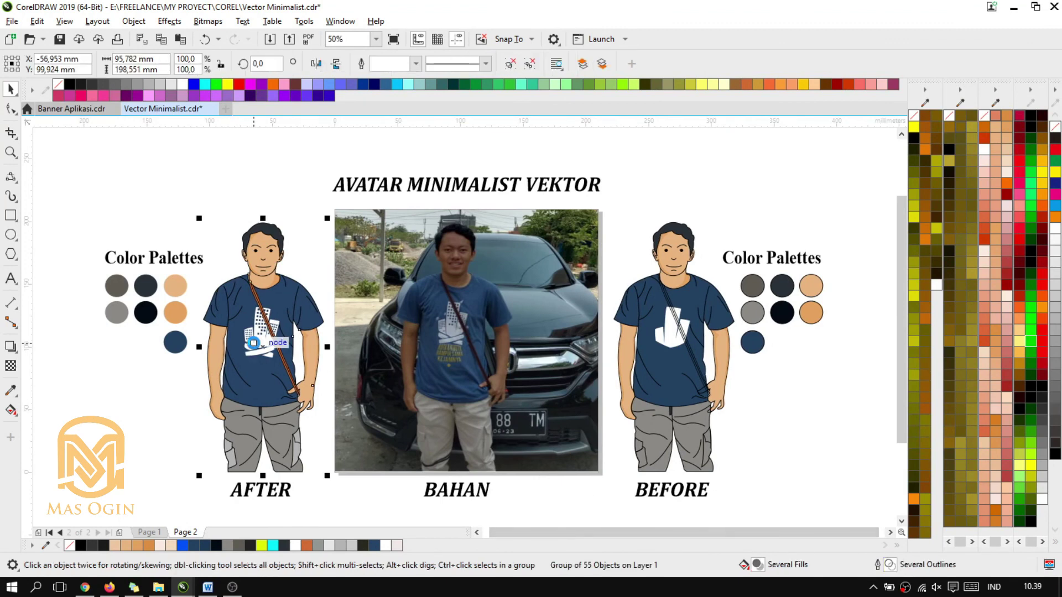
left_click_drag(265, 350, 462, 352)
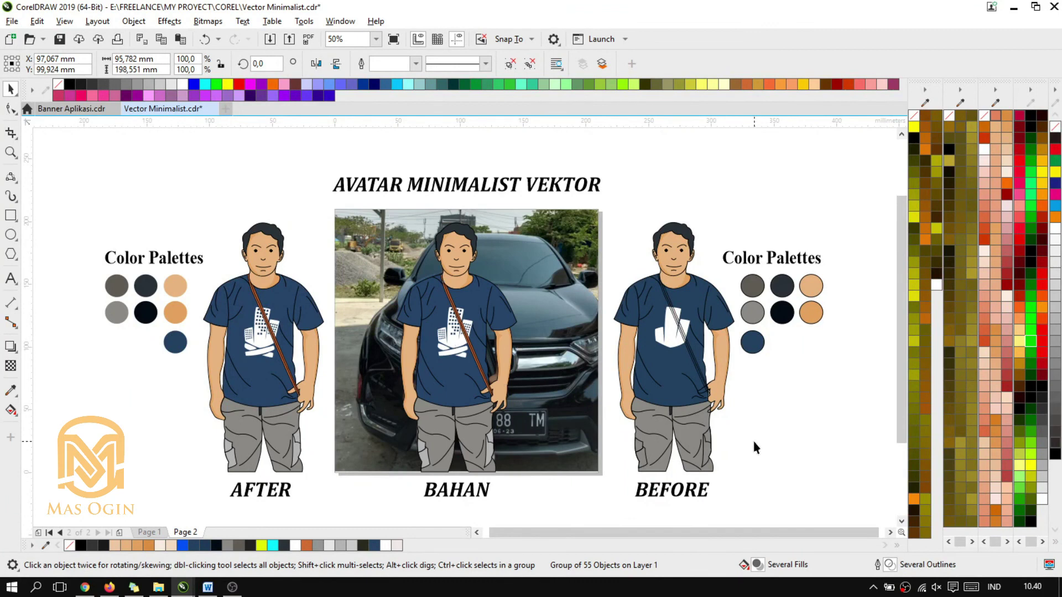
left_click(803, 429)
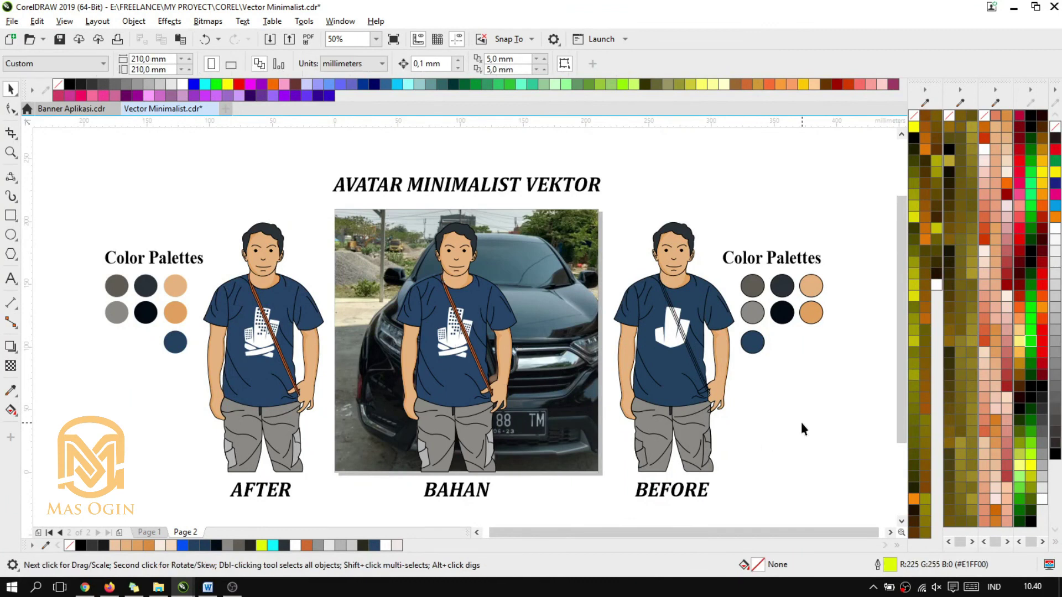